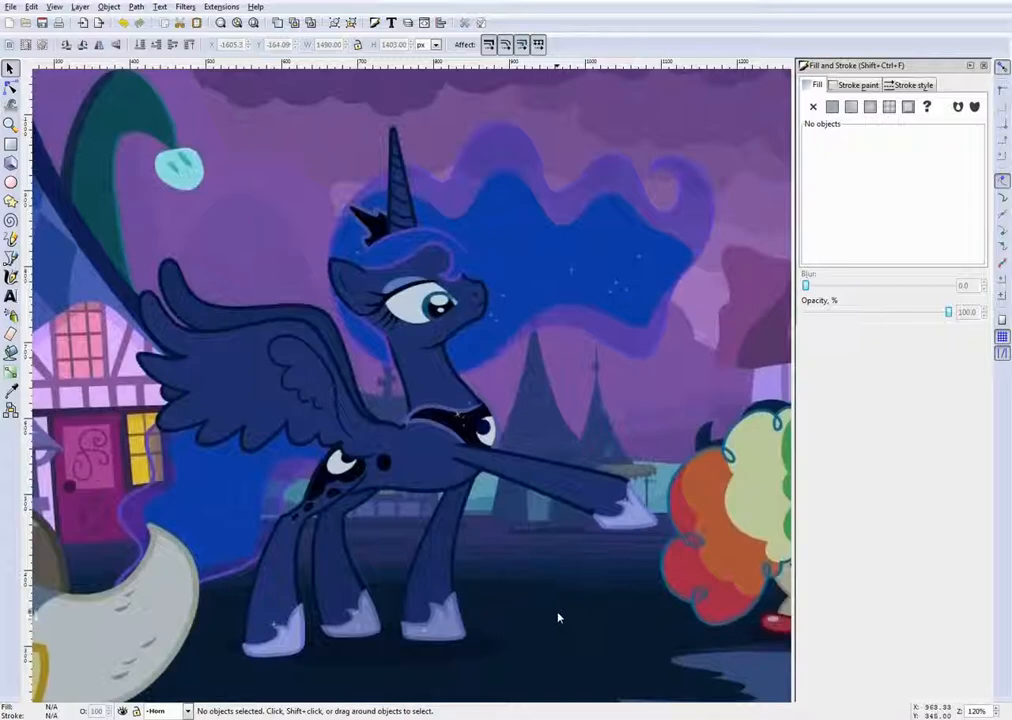
# Examine the source episode in the video player and the Princess Luna colour guide beside the page
pyautogui.click(538, 717)
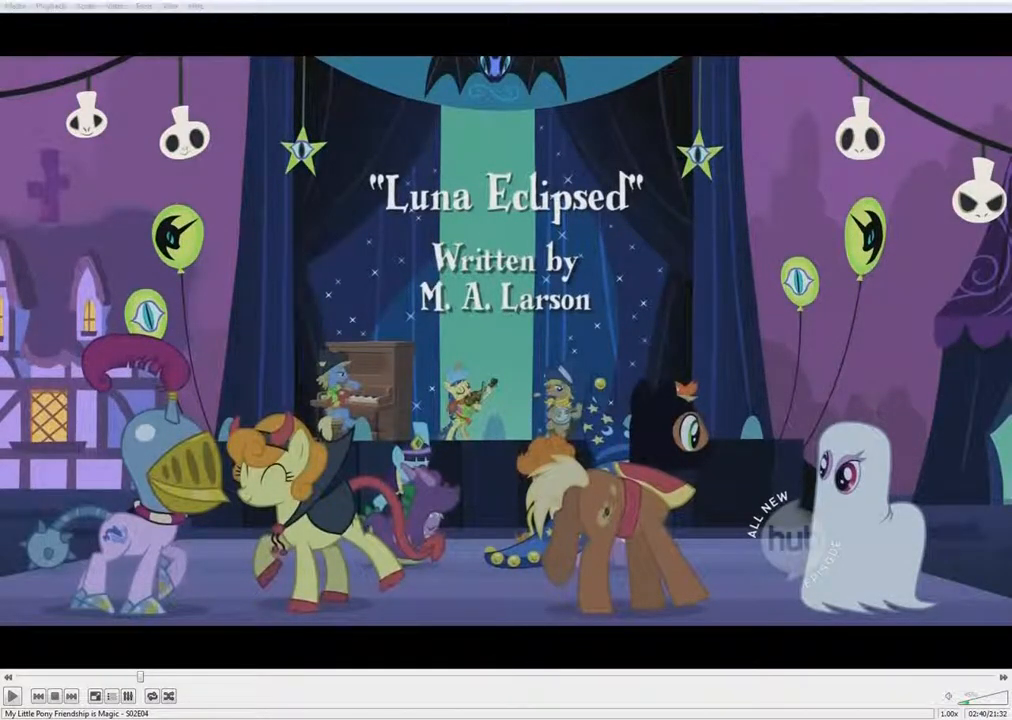
pyautogui.click(434, 717)
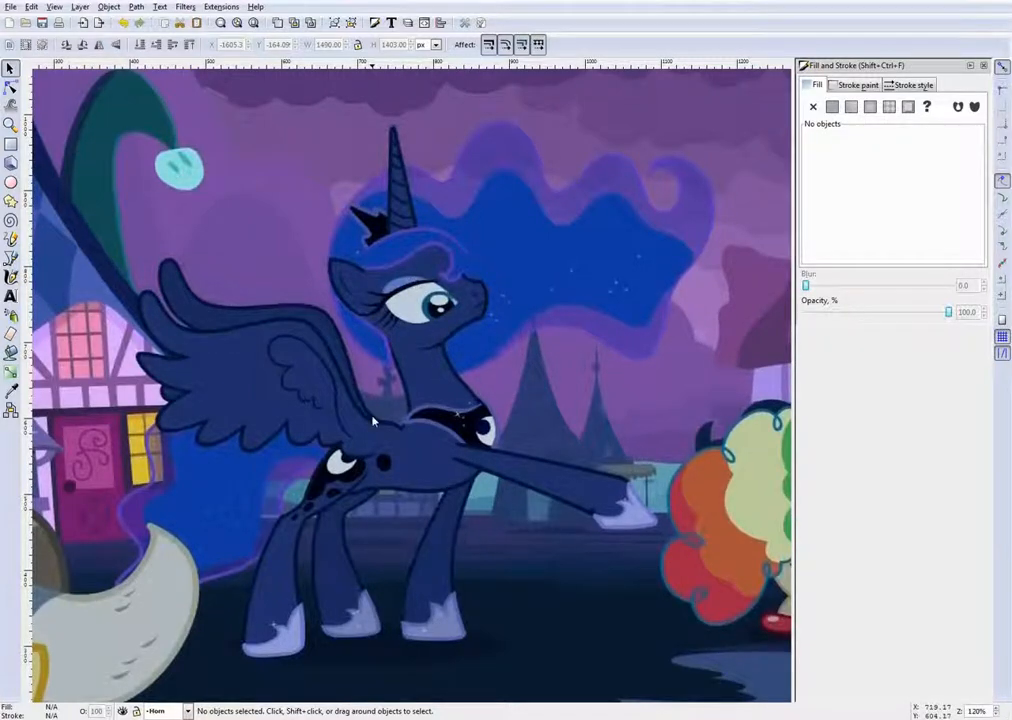
pyautogui.scroll(-6, 293, 327)
pyautogui.scroll(5, 164, 443)
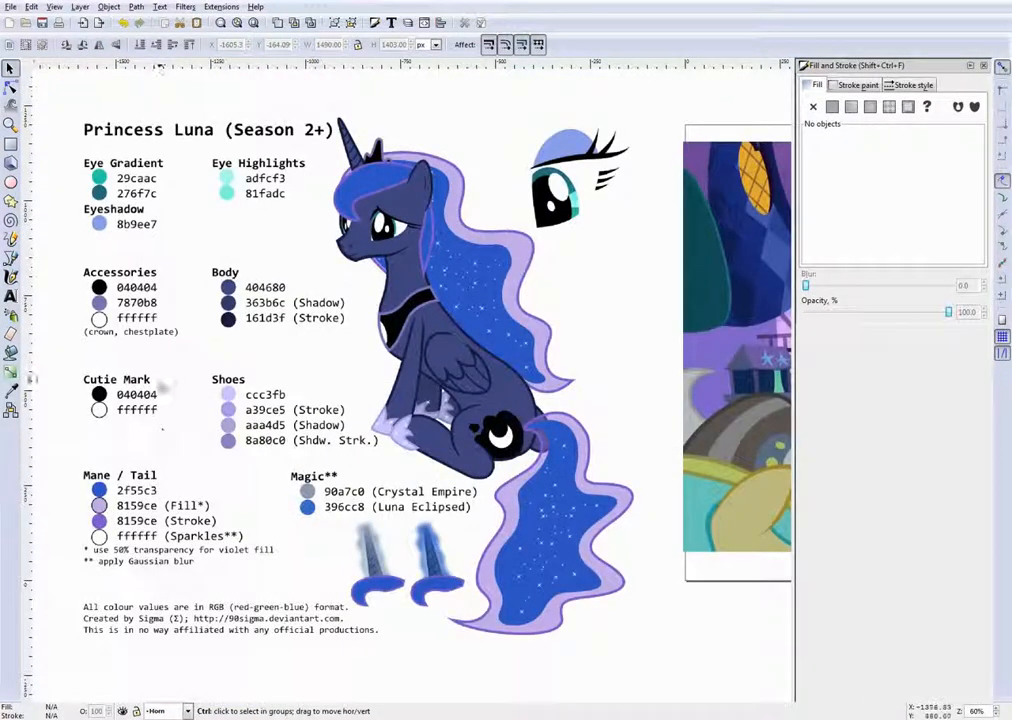
pyautogui.scroll(1, 211, 622)
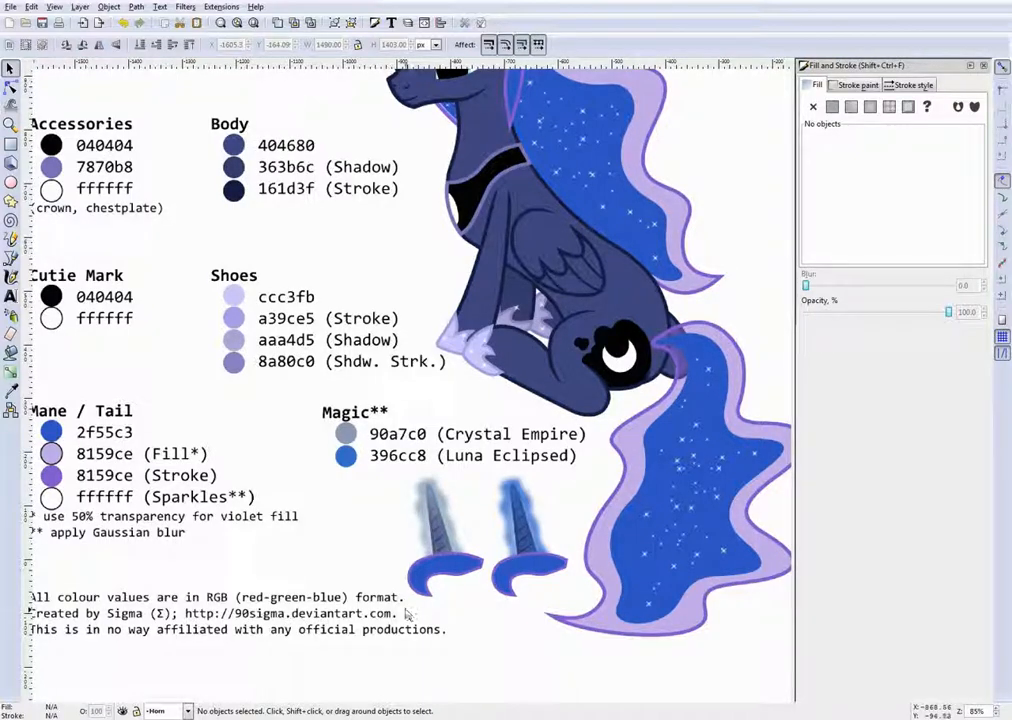
pyautogui.scroll(-3, 323, 615)
pyautogui.scroll(3, 471, 597)
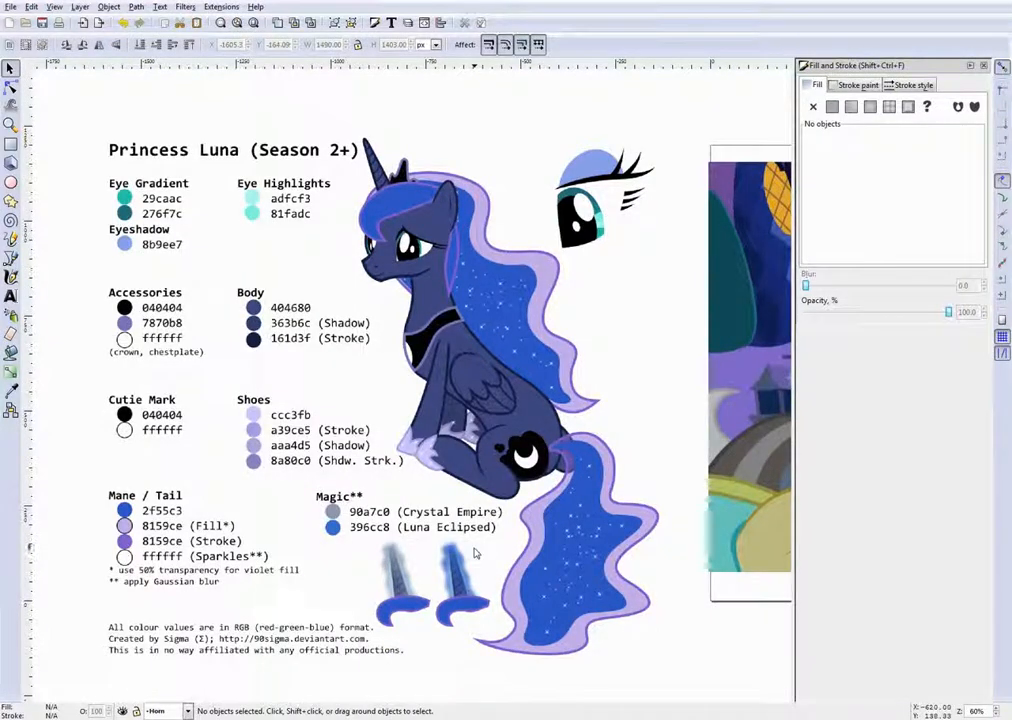
pyautogui.scroll(-5, 487, 503)
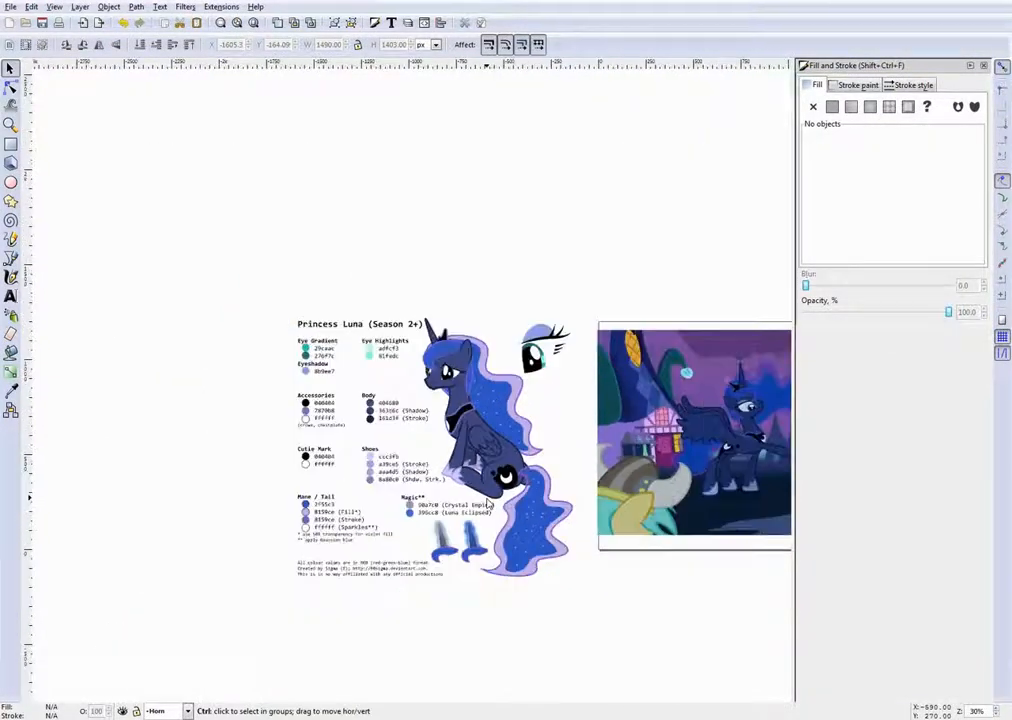
pyautogui.scroll(4, 650, 530)
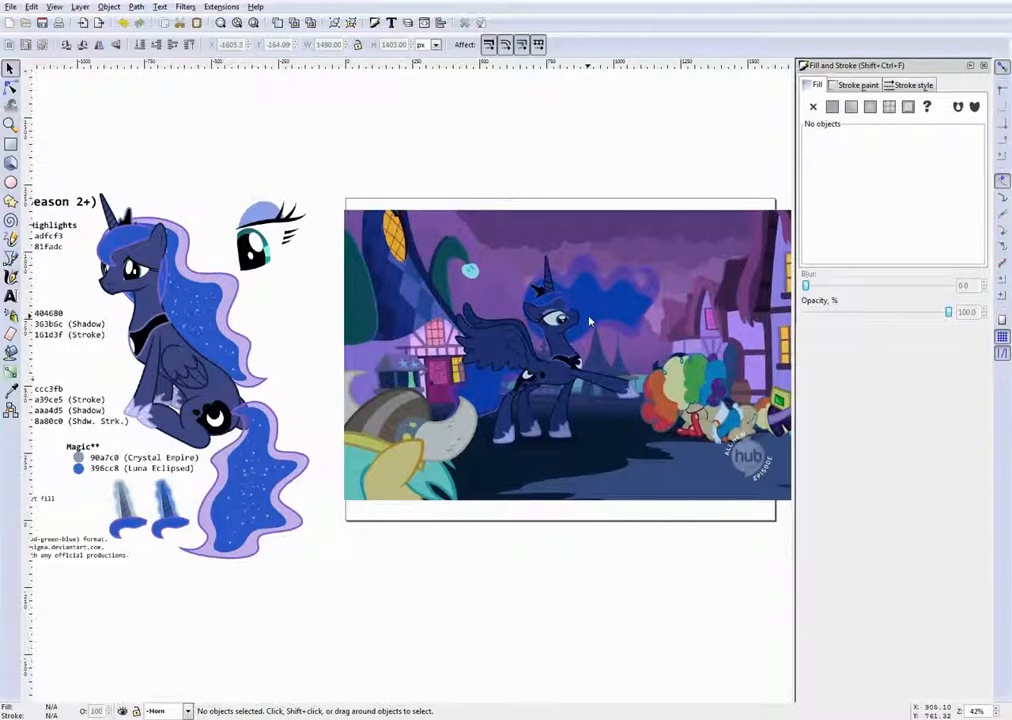
# Examine Luna's horn, crown, forelock and head on the reference screenshot
pyautogui.scroll(1, 560, 335)
pyautogui.scroll(-1, 560, 335)
pyautogui.scroll(-2, 559, 334)
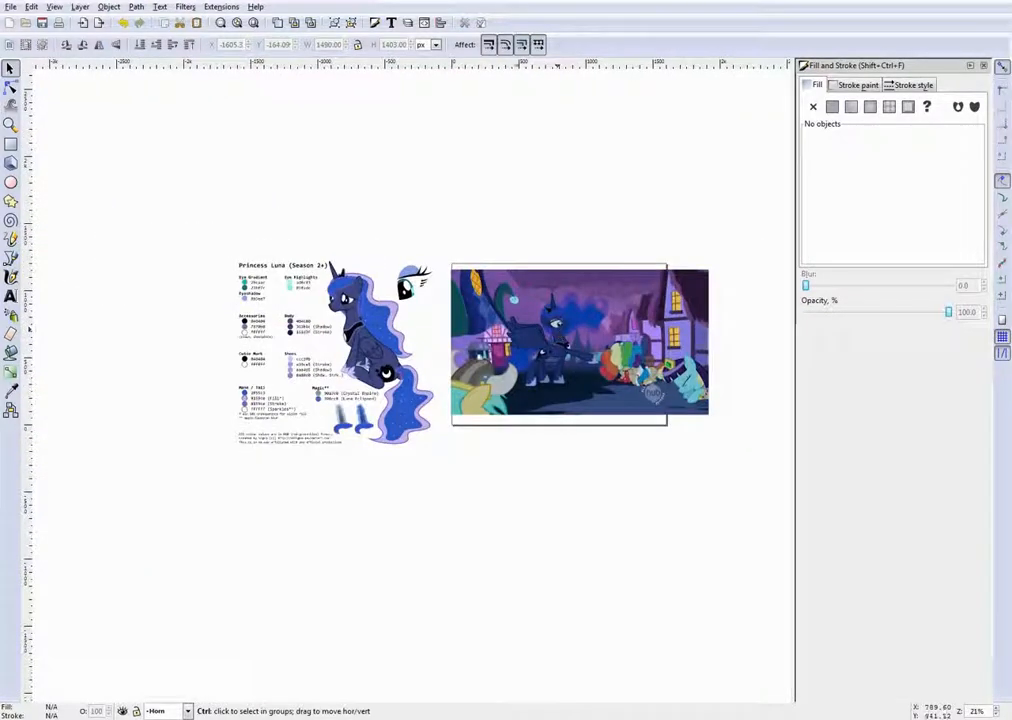
pyautogui.scroll(3, 362, 342)
pyautogui.scroll(-2, 362, 342)
pyautogui.scroll(4, 453, 259)
pyautogui.scroll(-2, 453, 259)
pyautogui.scroll(3, 431, 205)
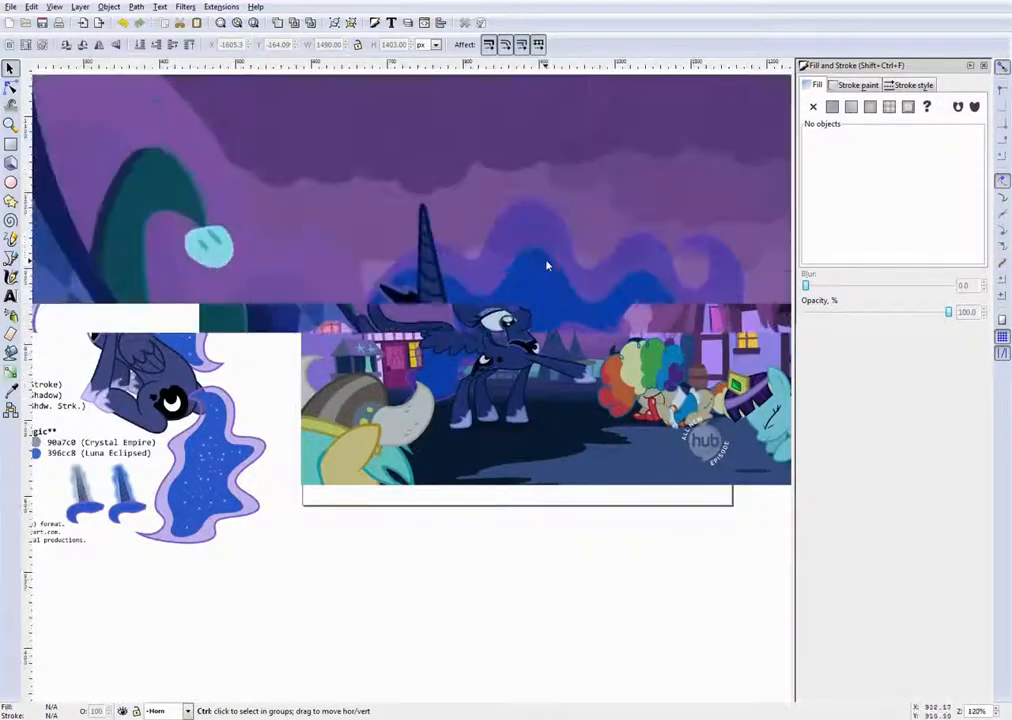
pyautogui.scroll(-1, 440, 338)
pyautogui.scroll(1, 438, 340)
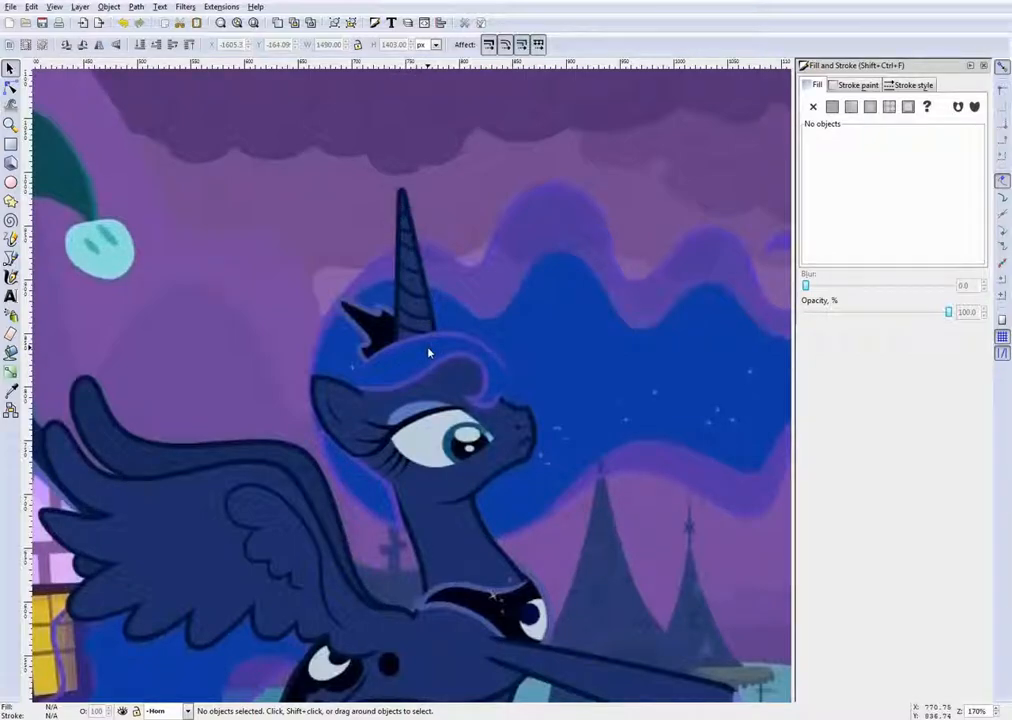
pyautogui.scroll(-2, 428, 353)
pyautogui.scroll(3, 479, 358)
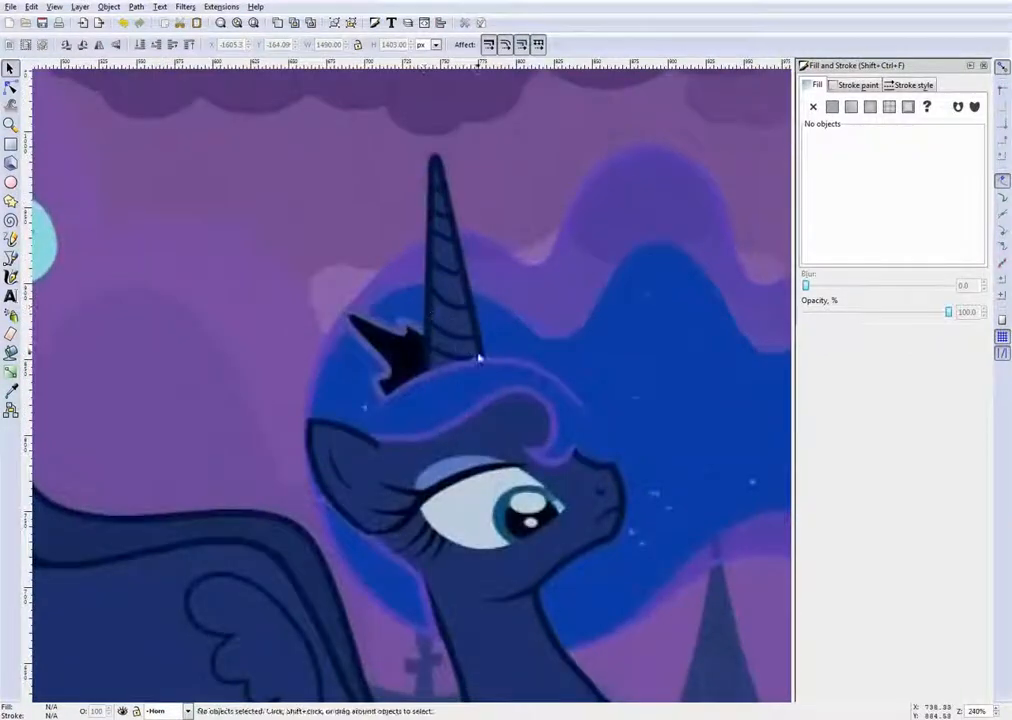
pyautogui.scroll(1, 472, 330)
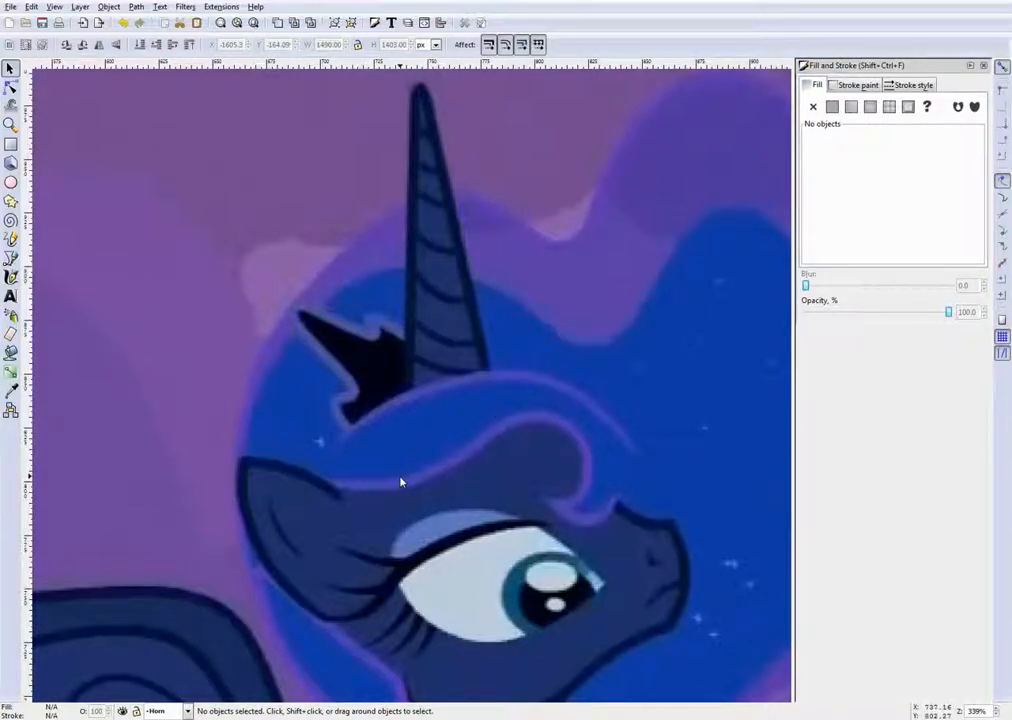
pyautogui.scroll(3, 400, 482)
pyautogui.scroll(-3, 400, 482)
pyautogui.scroll(3, 535, 372)
pyautogui.scroll(-2, 535, 372)
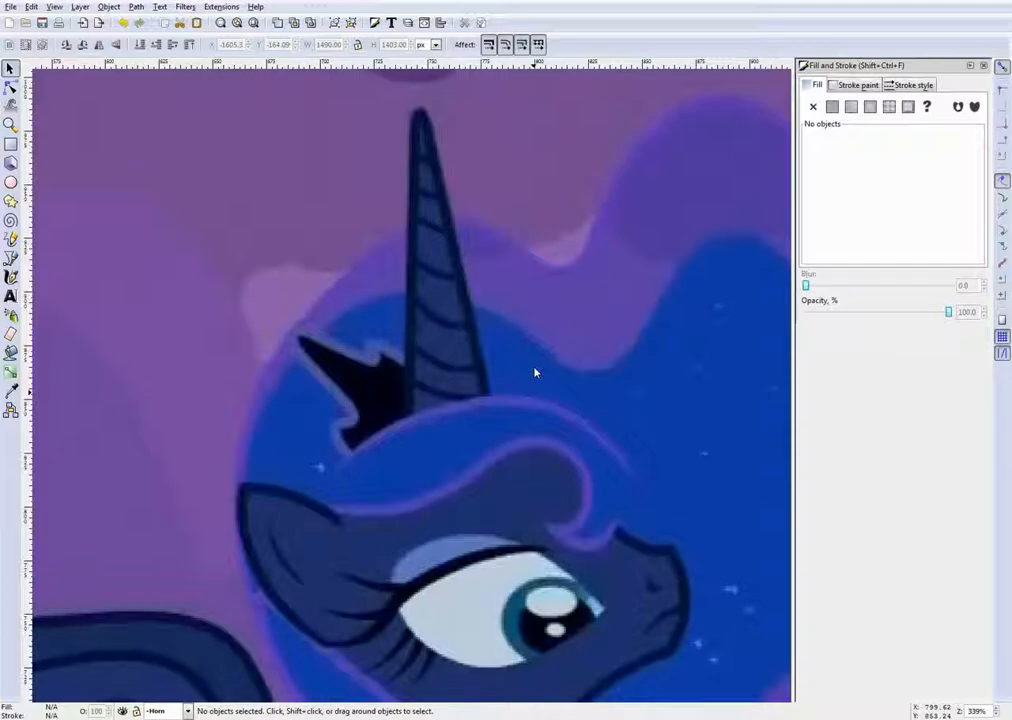
pyautogui.scroll(3, 502, 391)
pyautogui.scroll(-2, 502, 391)
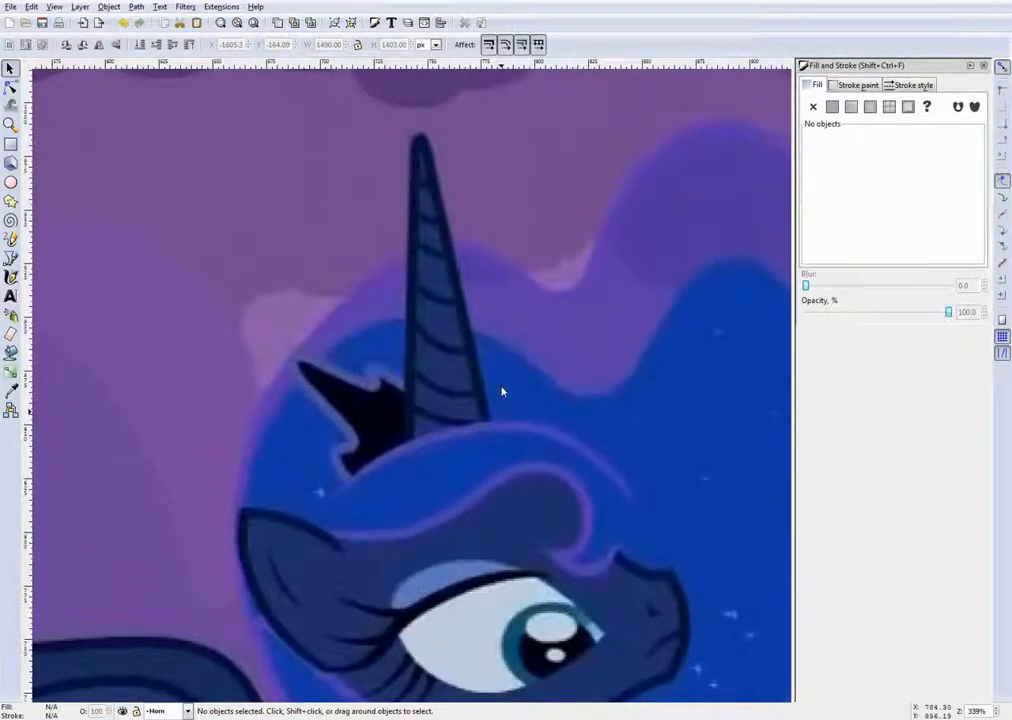
# Draw a closed four-point Bezier outline along the horn's edges, extending its base below the hairline and leaving the tip cut flat
pyautogui.press('b')
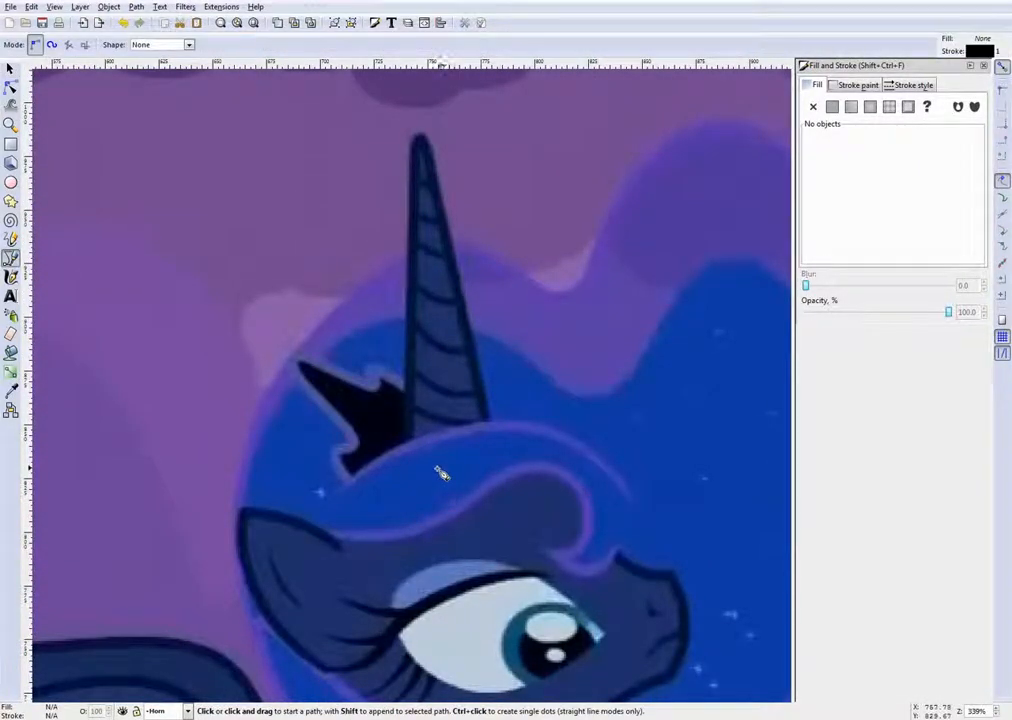
pyautogui.click(407, 471)
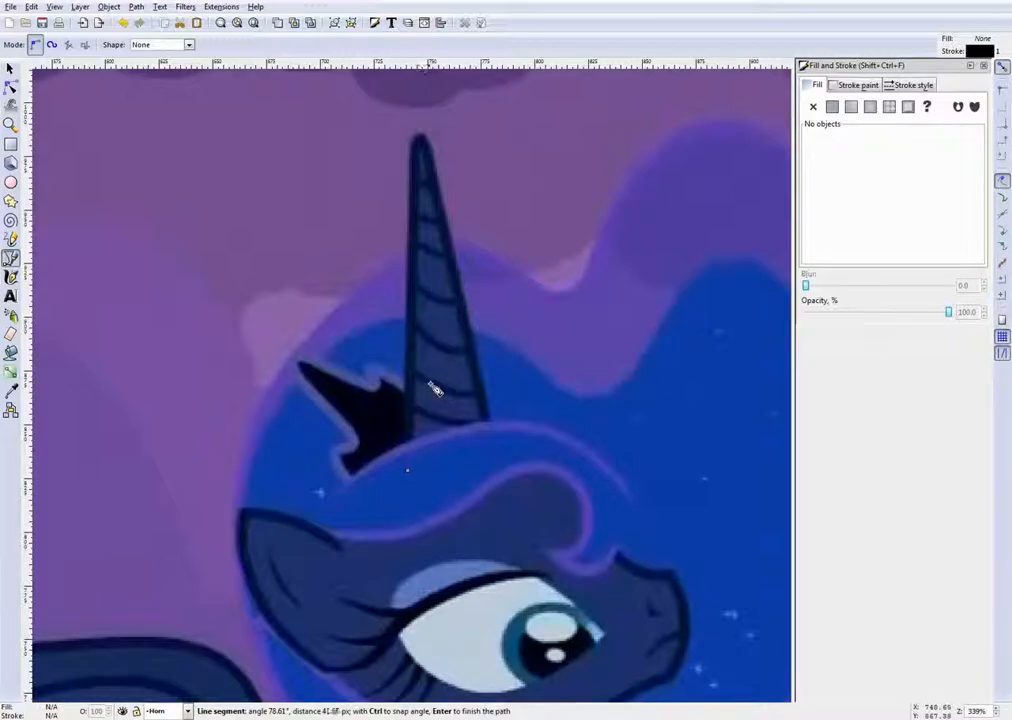
pyautogui.scroll(4, 430, 370)
pyautogui.click(419, 277)
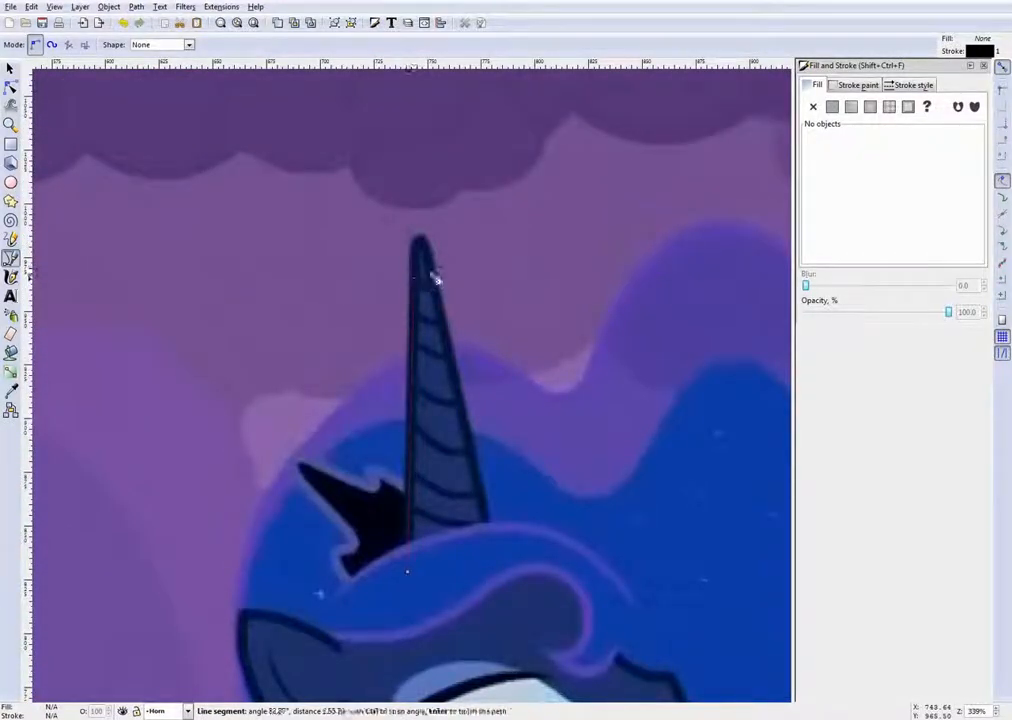
pyautogui.click(490, 549)
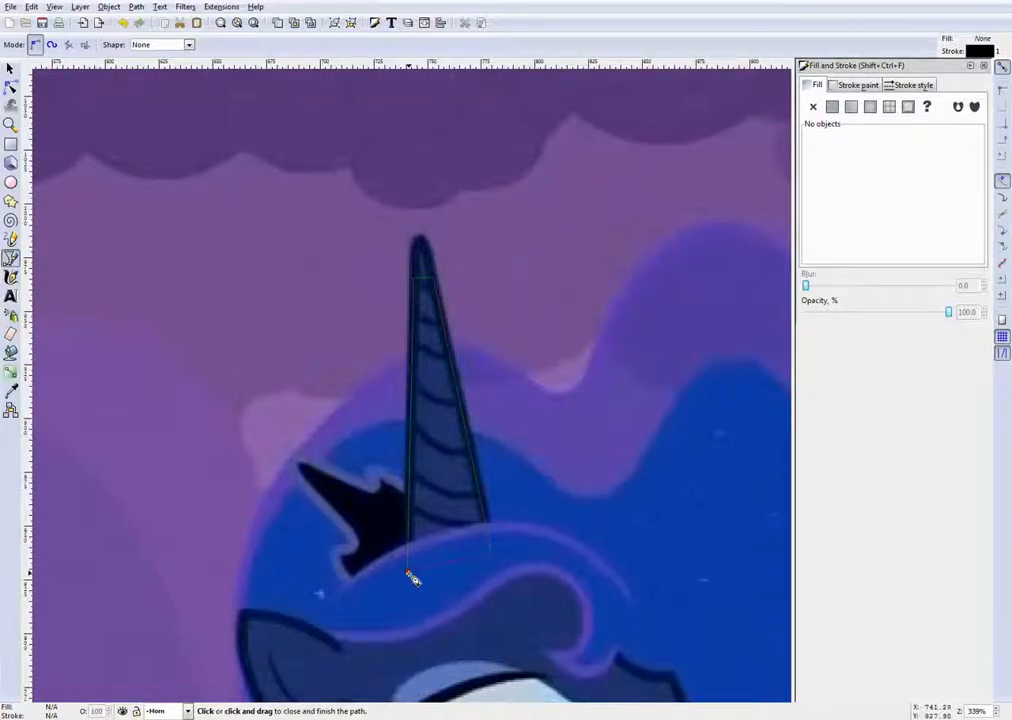
pyautogui.click(413, 578)
pyautogui.scroll(-1, 501, 524)
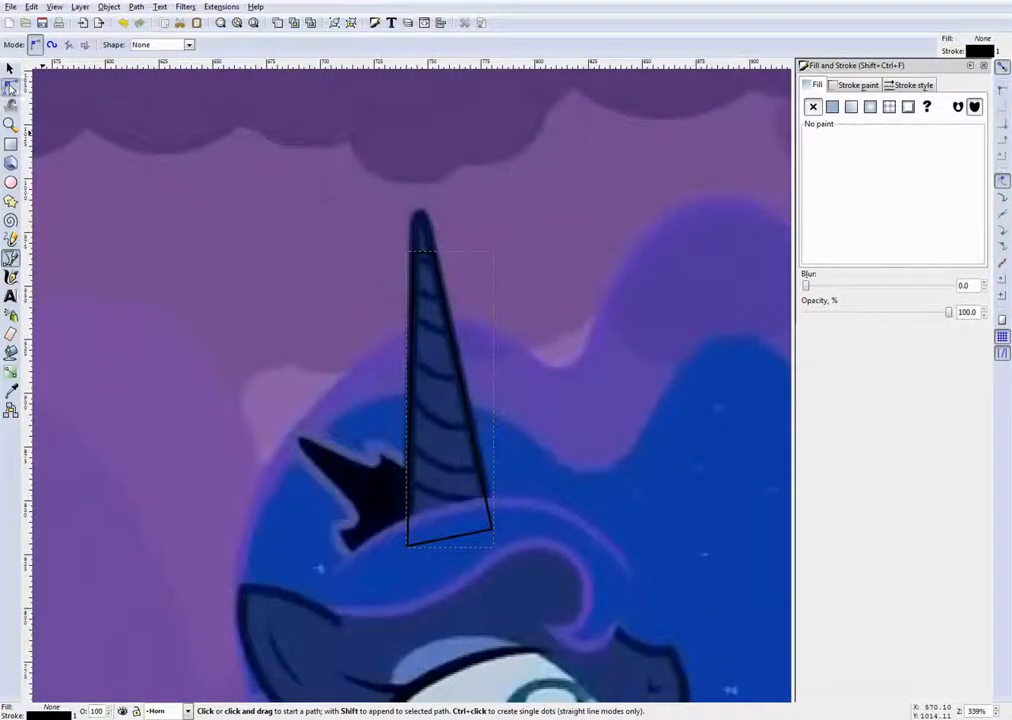
# Bend the outline's short top segment upward into a curve that follows the horn's rounded tip
pyautogui.click(10, 88)
pyautogui.scroll(2, 425, 241)
pyautogui.scroll(-2, 415, 240)
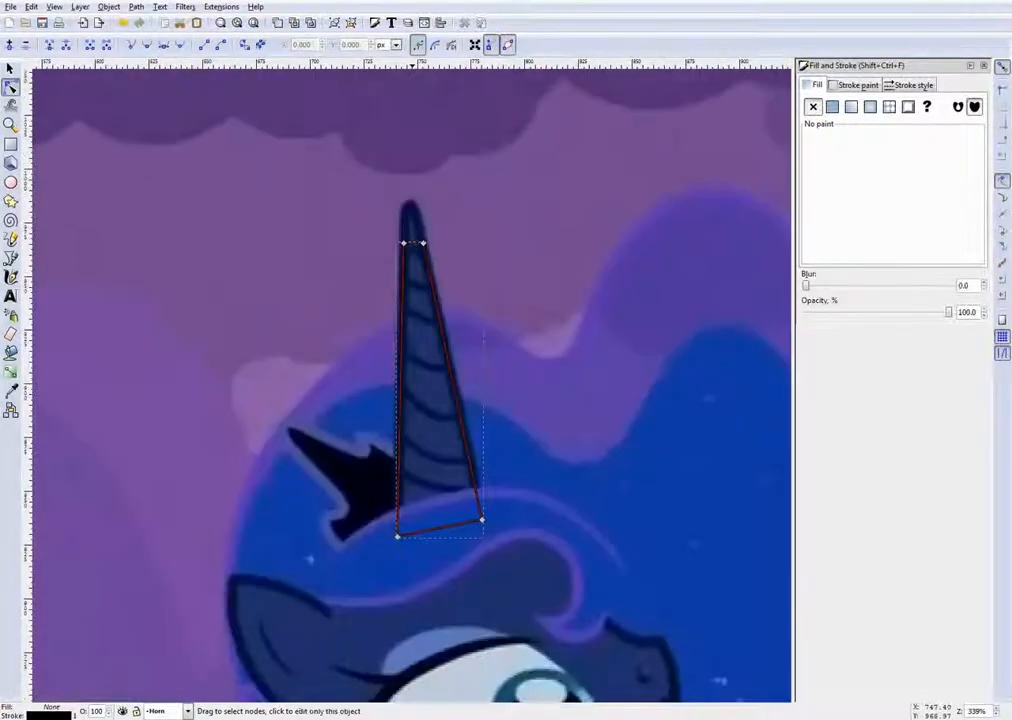
pyautogui.scroll(2, 425, 333)
pyautogui.scroll(-3, 413, 262)
pyautogui.scroll(4, 437, 421)
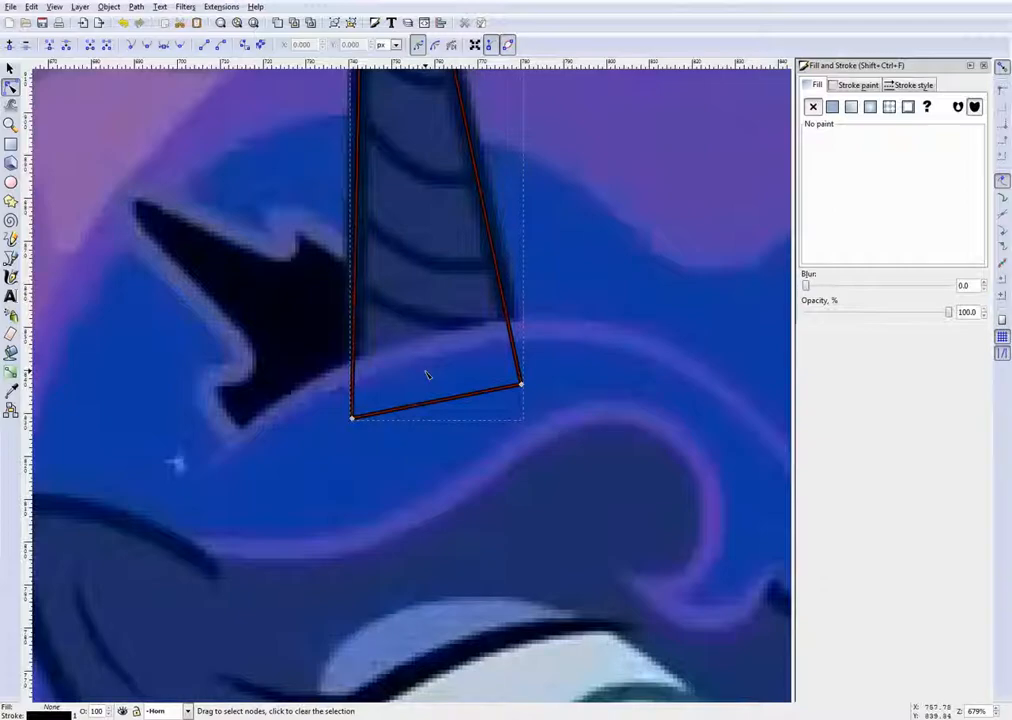
pyautogui.scroll(10, 471, 347)
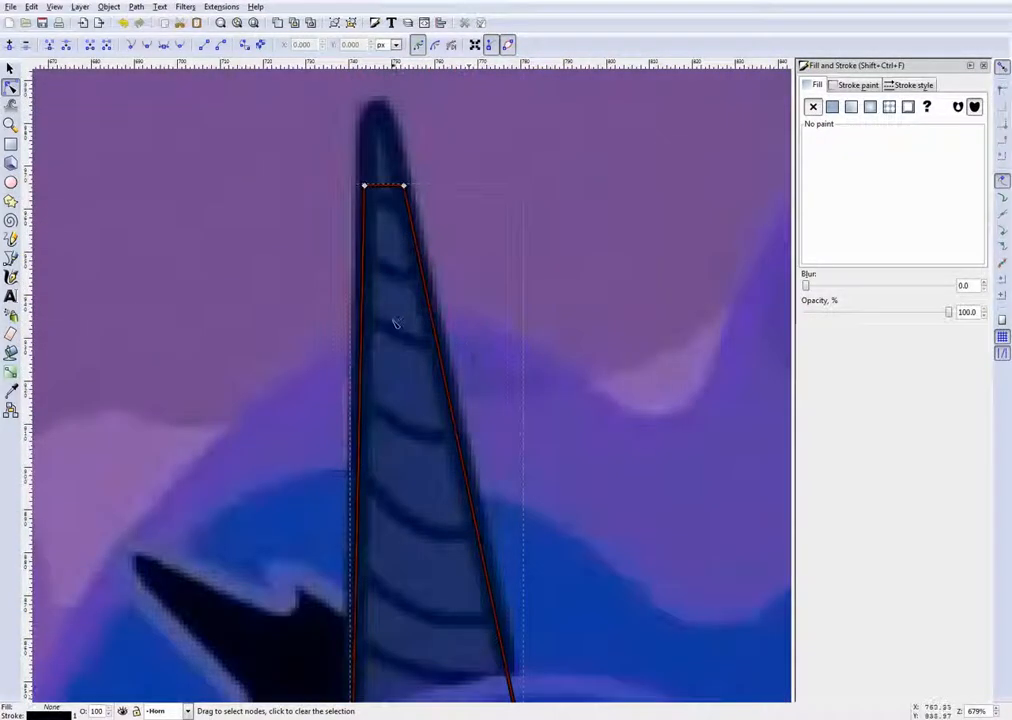
pyautogui.scroll(-8, 413, 384)
pyautogui.scroll(5, 413, 384)
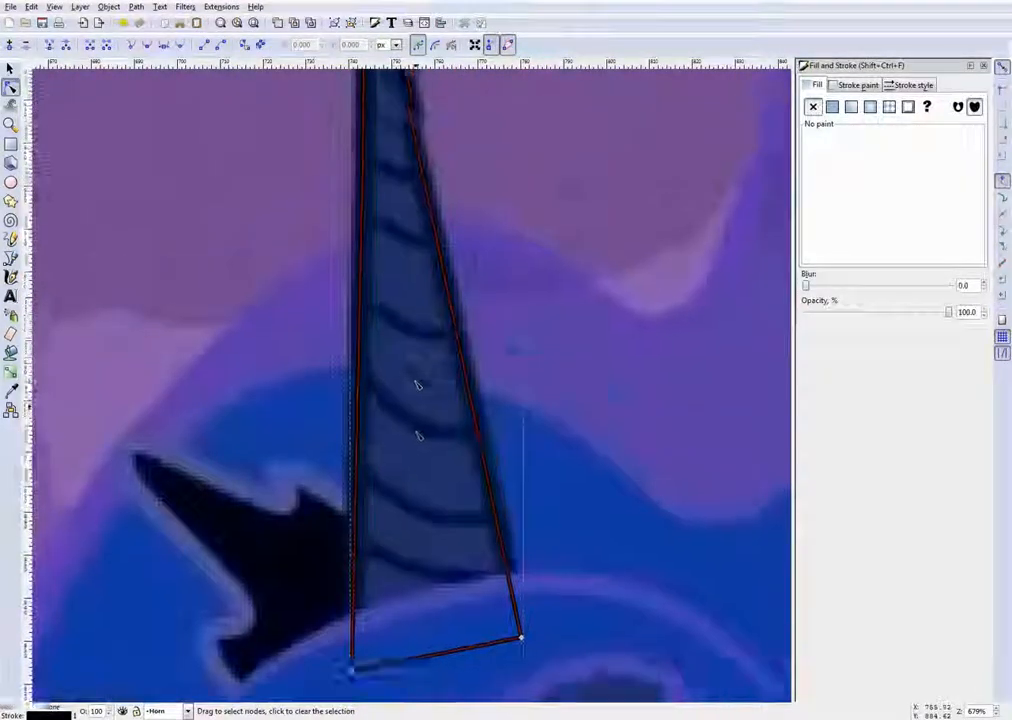
pyautogui.scroll(3, 364, 187)
pyautogui.scroll(2, 364, 187)
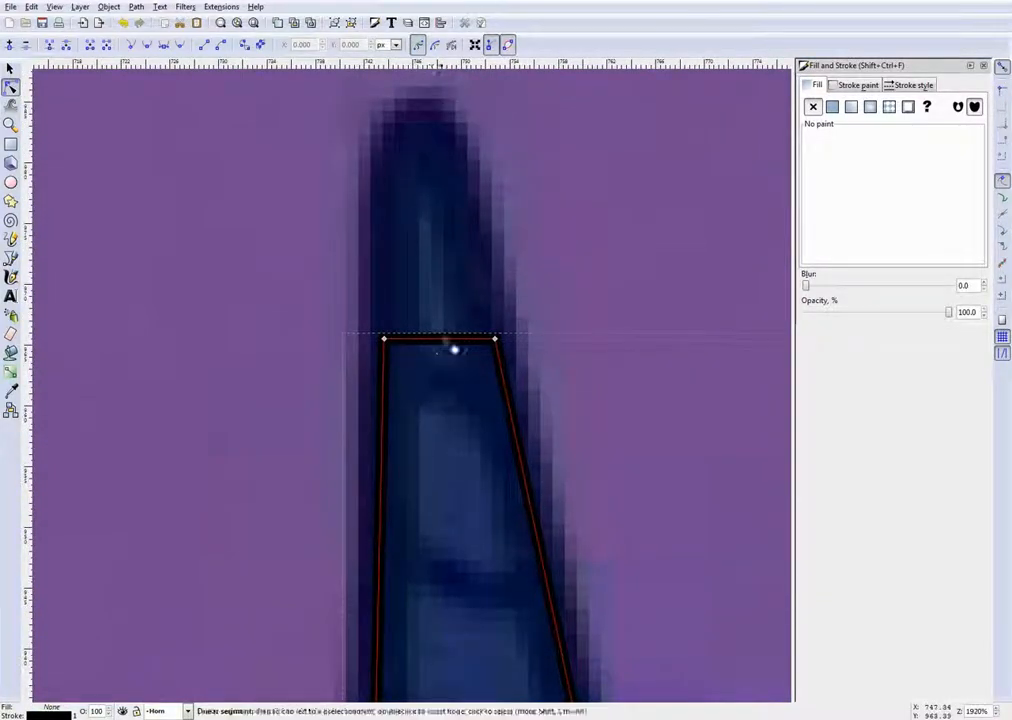
pyautogui.moveTo(447, 350); pyautogui.dragTo(445, 177)
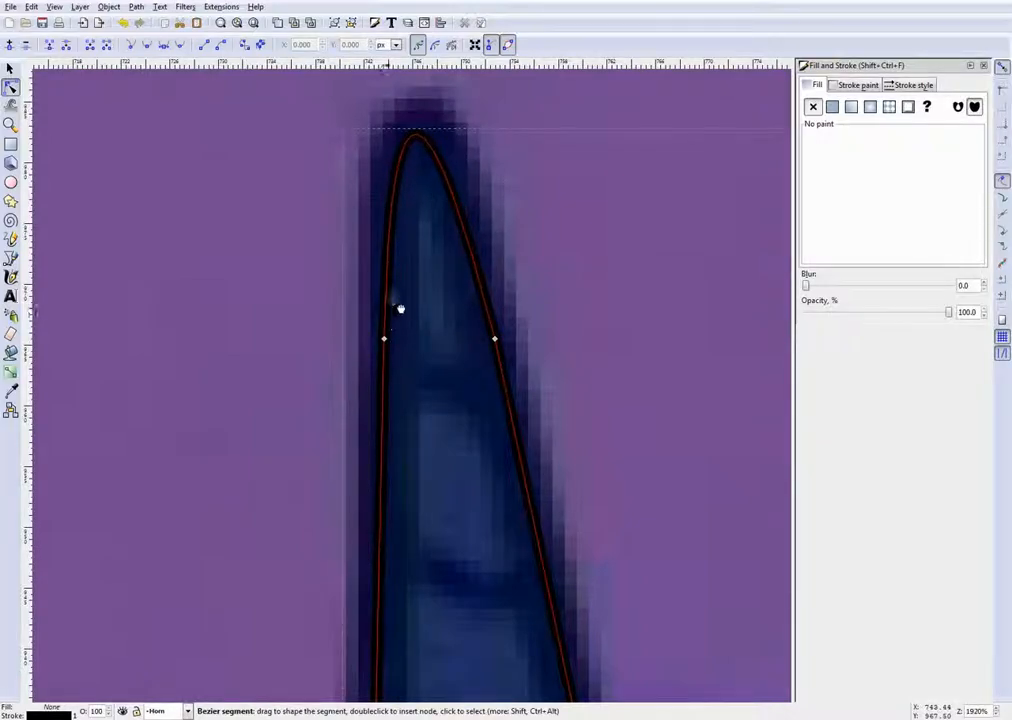
# Make the two nodes at the ends of the tip curve smooth and deselect the outline
pyautogui.moveTo(399, 264); pyautogui.dragTo(401, 265)
pyautogui.click(400, 265)
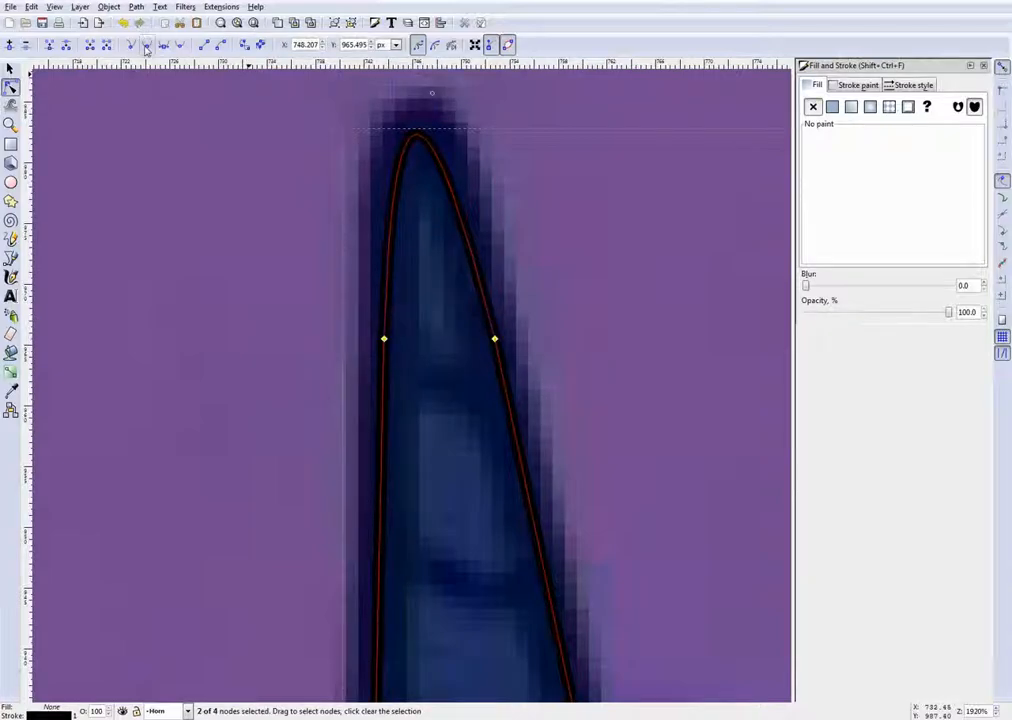
pyautogui.click(543, 275)
pyautogui.click(543, 274)
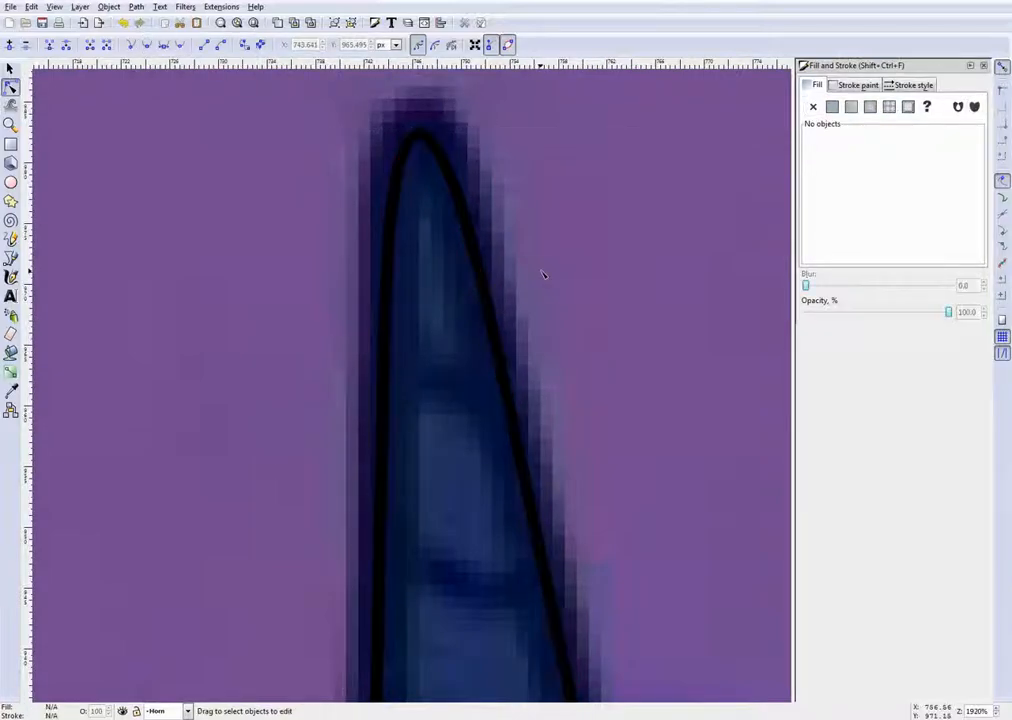
# Check the whole horn outline against the horn and its stripes in the reference image
pyautogui.scroll(-8, 543, 275)
pyautogui.scroll(4, 605, 450)
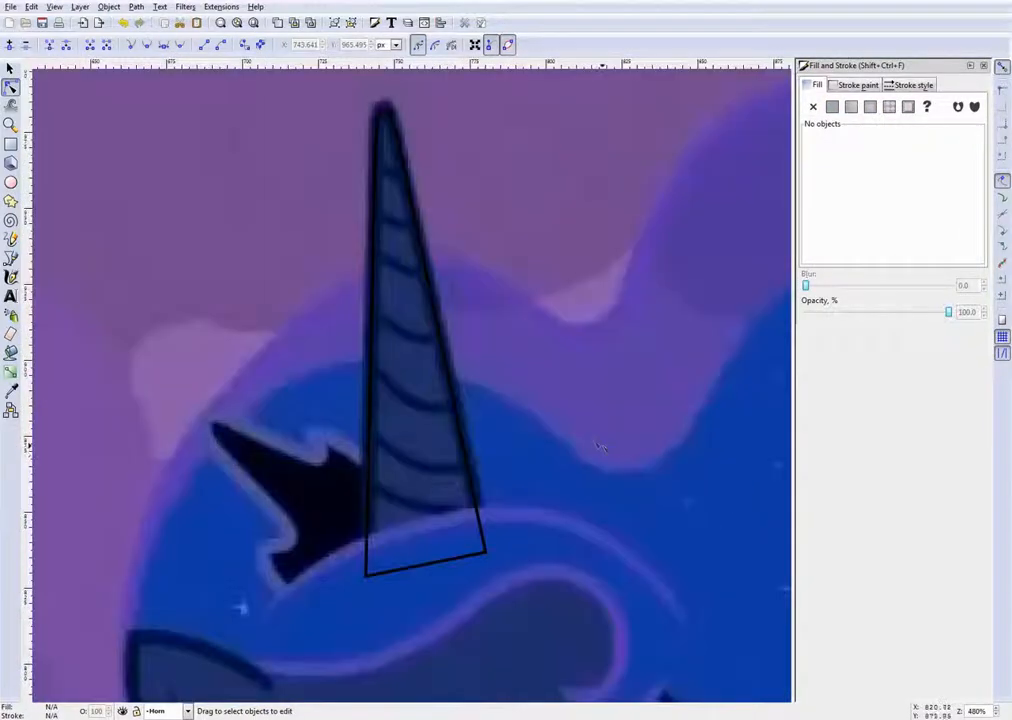
pyautogui.scroll(-2, 498, 438)
pyautogui.scroll(2, 452, 336)
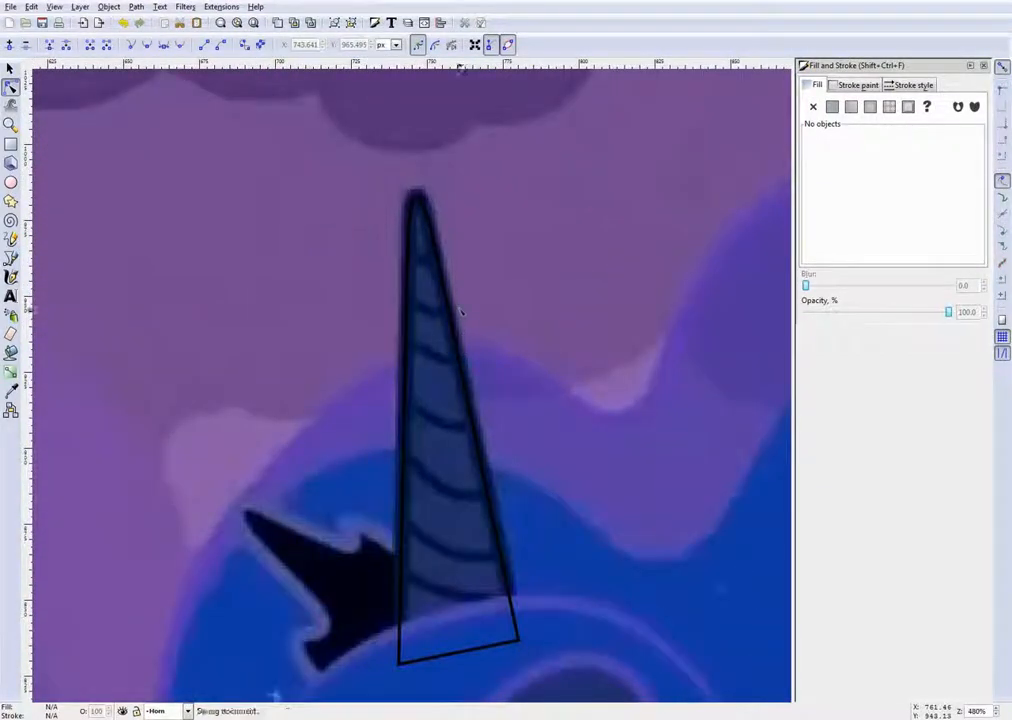
pyautogui.scroll(3, 418, 210)
pyautogui.scroll(-2, 418, 210)
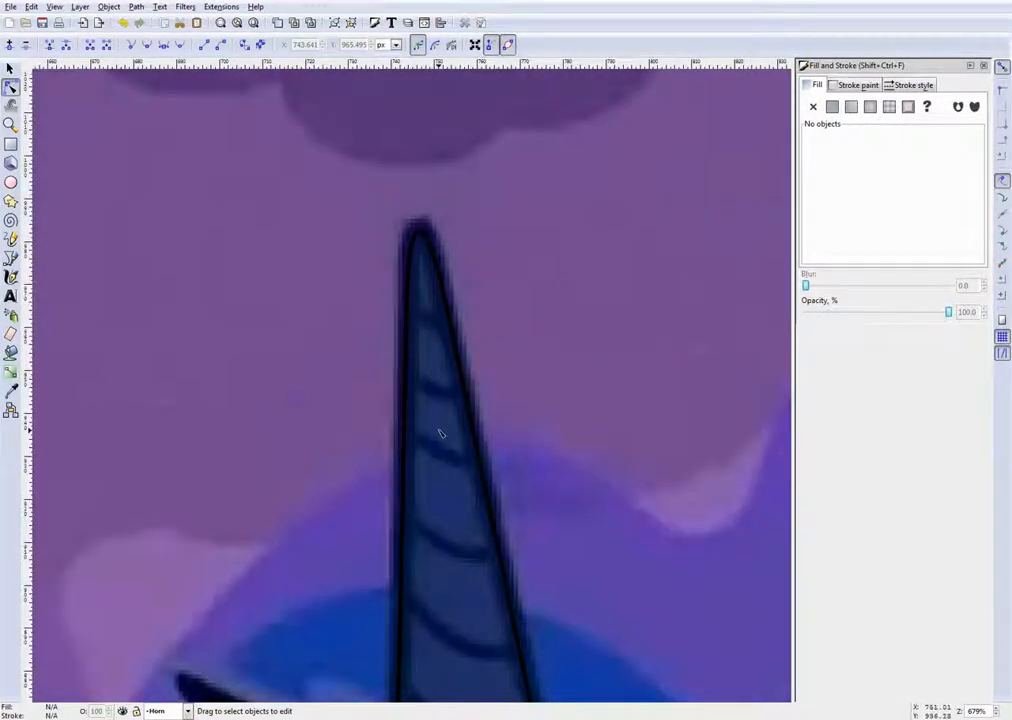
pyautogui.scroll(-3, 300, 500)
pyautogui.scroll(5, 470, 458)
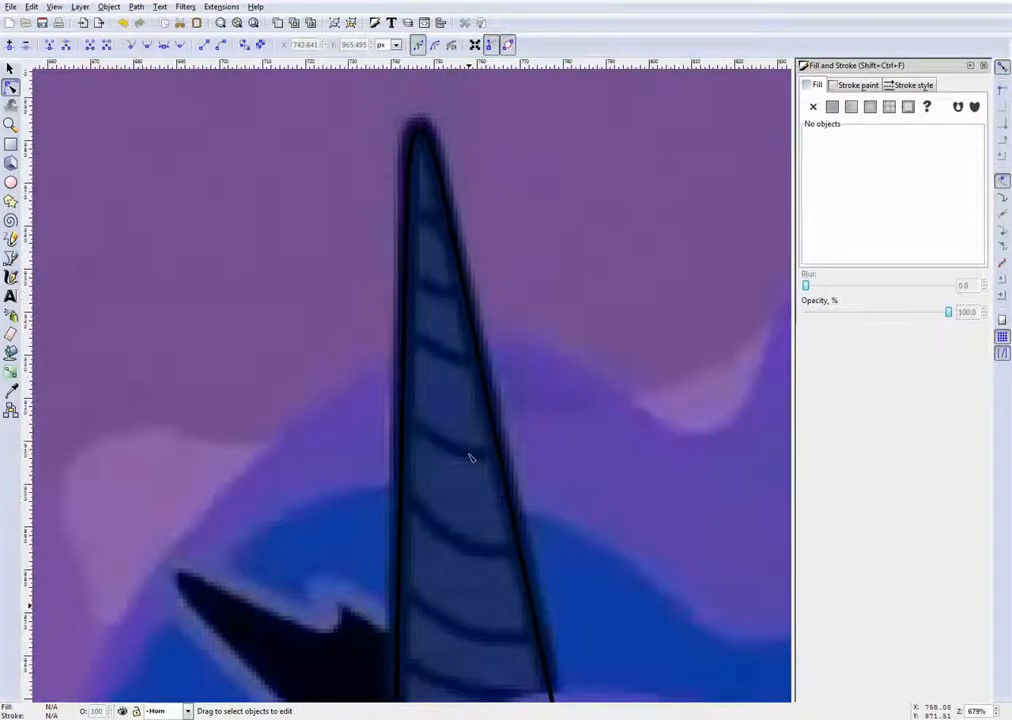
# Turn on snapping to paths and nodes for drawing Bezier lines against the horn outline
pyautogui.press('b')
pyautogui.scroll(3, 425, 300)
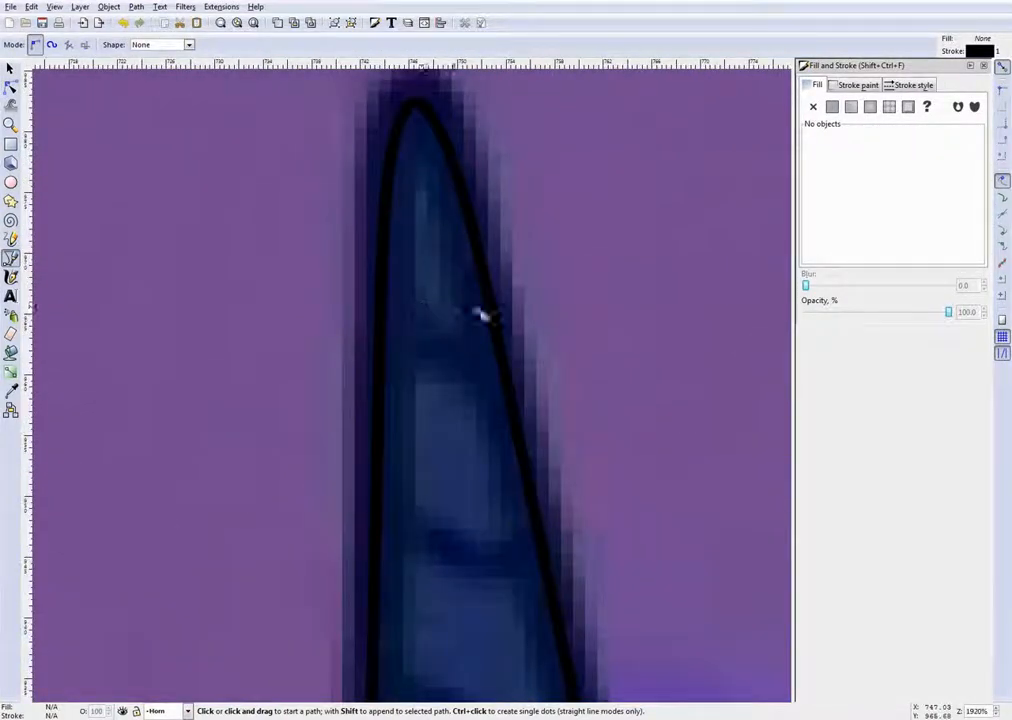
pyautogui.click(1003, 199)
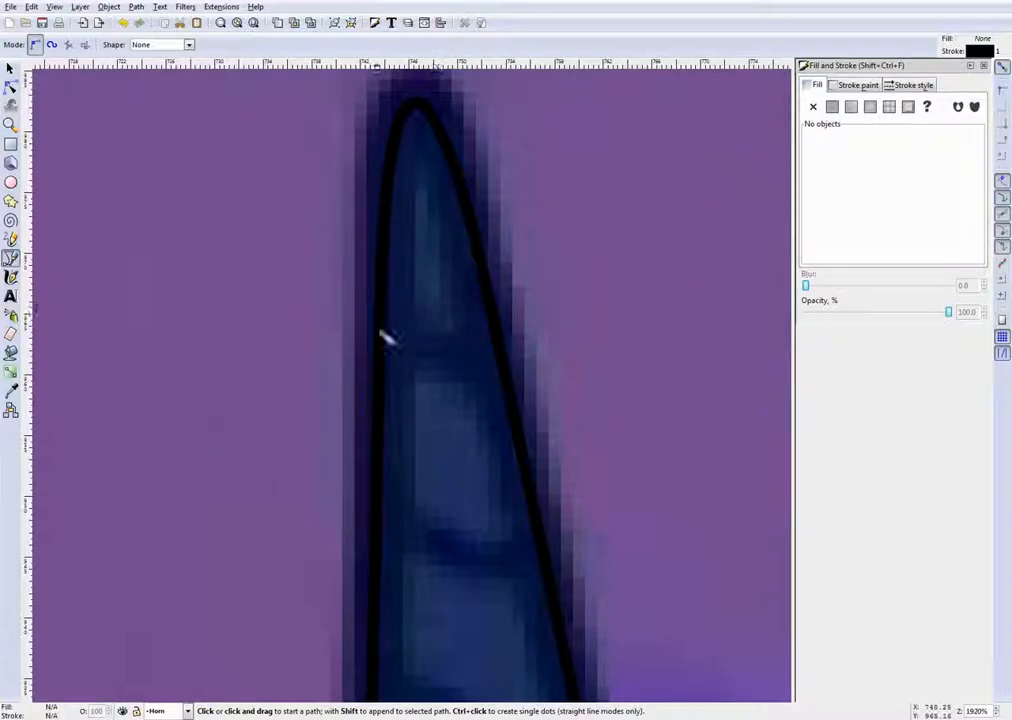
# Draw straight lines across the horn from edge to edge along its two topmost stripes
pyautogui.click(380, 324)
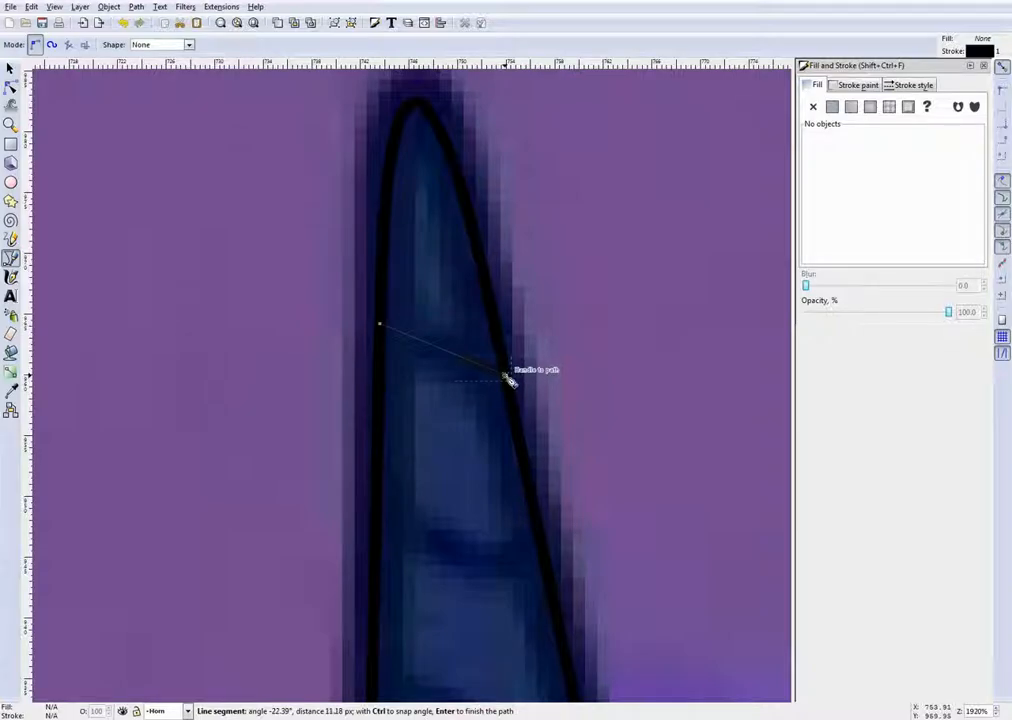
pyautogui.doubleClick(508, 377)
pyautogui.scroll(-3, 508, 378)
pyautogui.click(380, 368)
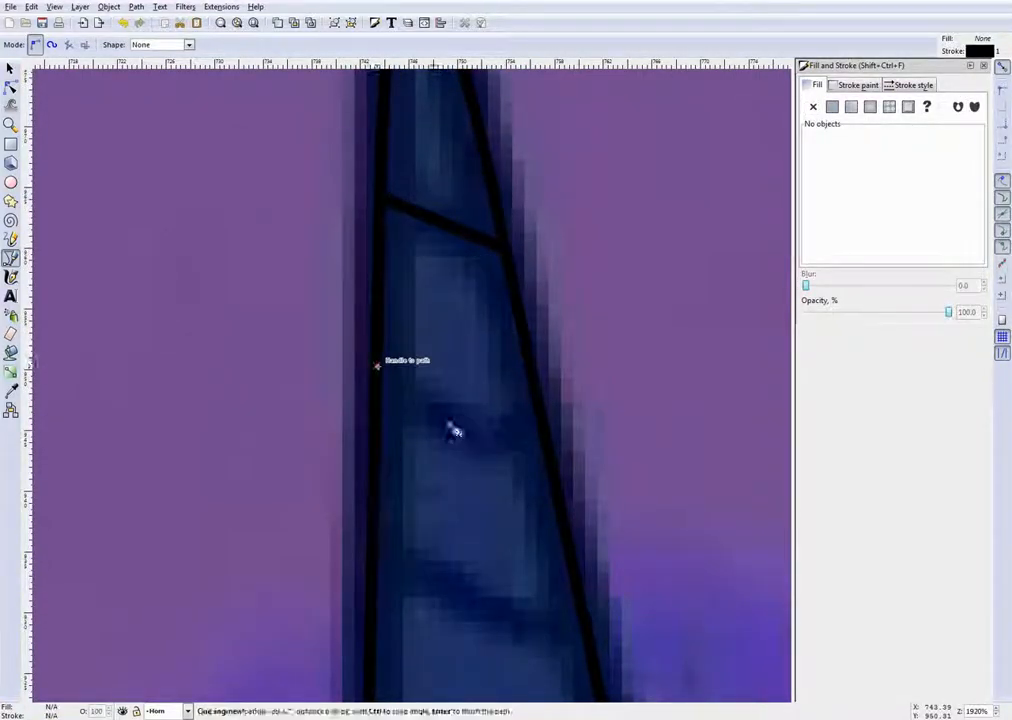
pyautogui.doubleClick(553, 453)
# Draw separate straight lines across the horn along its third, fourth and fifth stripes, snapped to the outline's edges
pyautogui.scroll(-3, 555, 455)
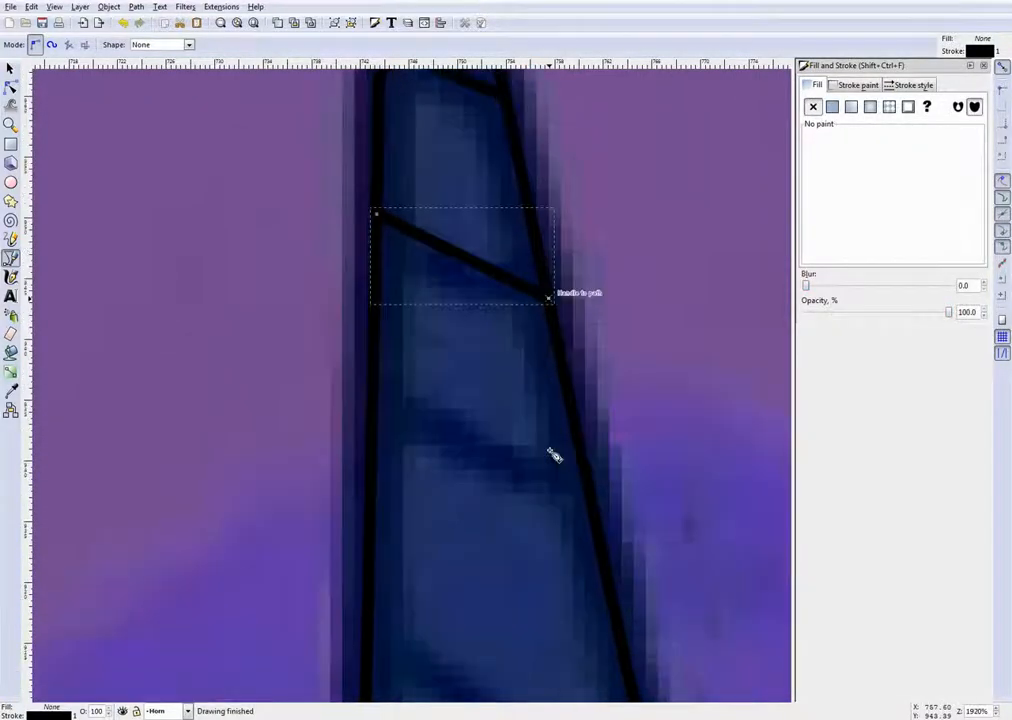
pyautogui.click(374, 399)
pyautogui.scroll(-3, 540, 390)
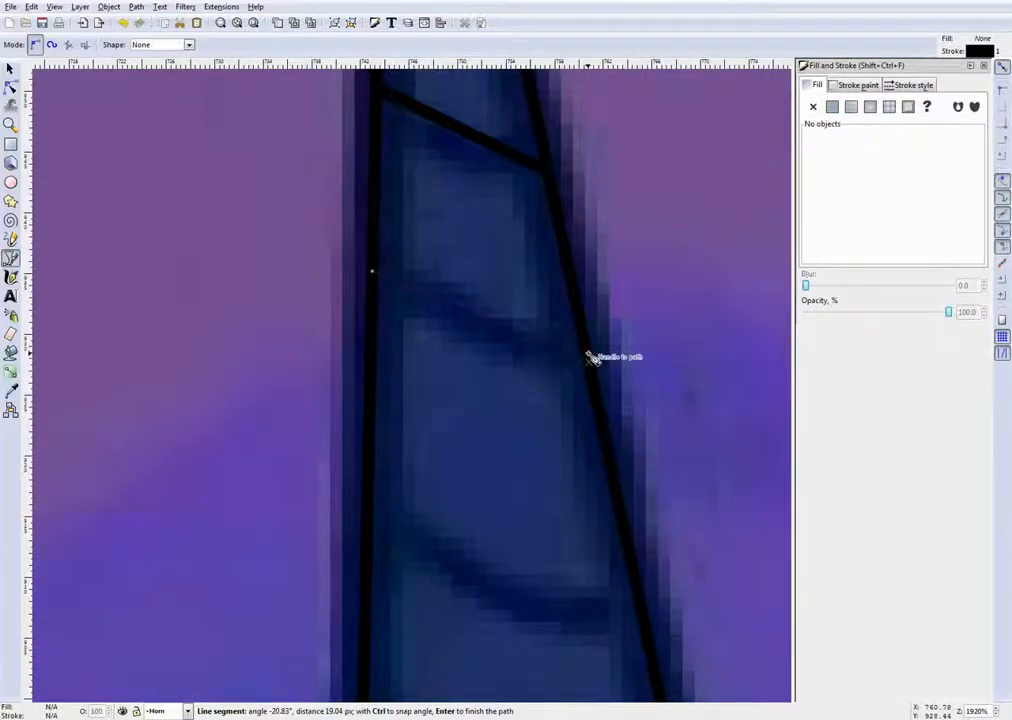
pyautogui.doubleClick(590, 357)
pyautogui.scroll(-5, 540, 395)
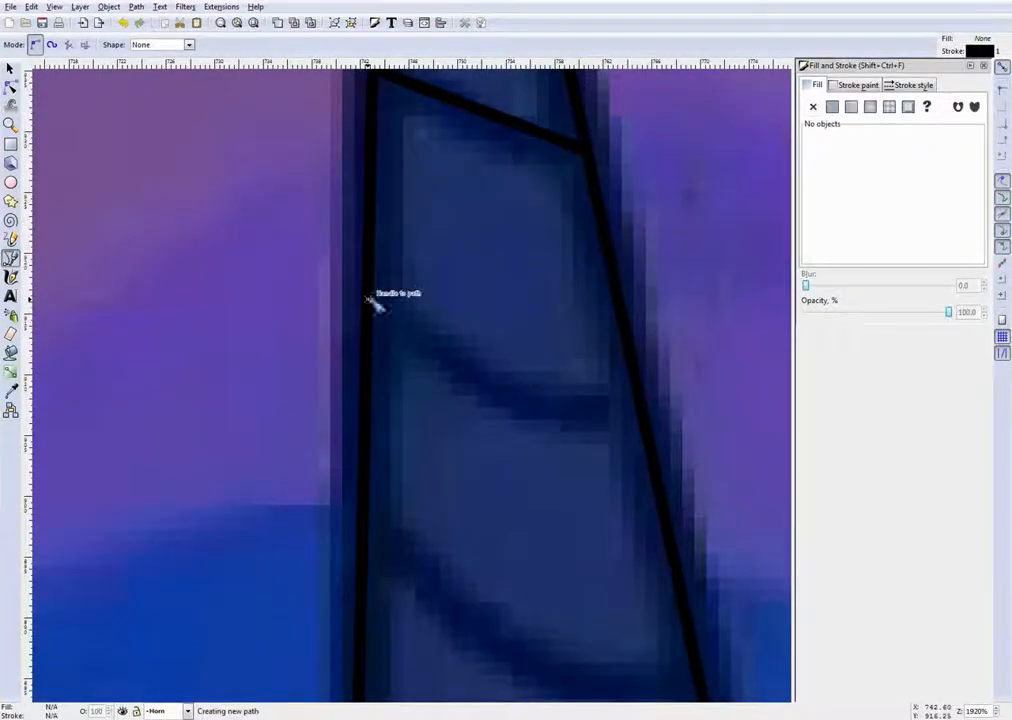
pyautogui.click(369, 299)
pyautogui.doubleClick(646, 418)
pyautogui.scroll(-6, 541, 422)
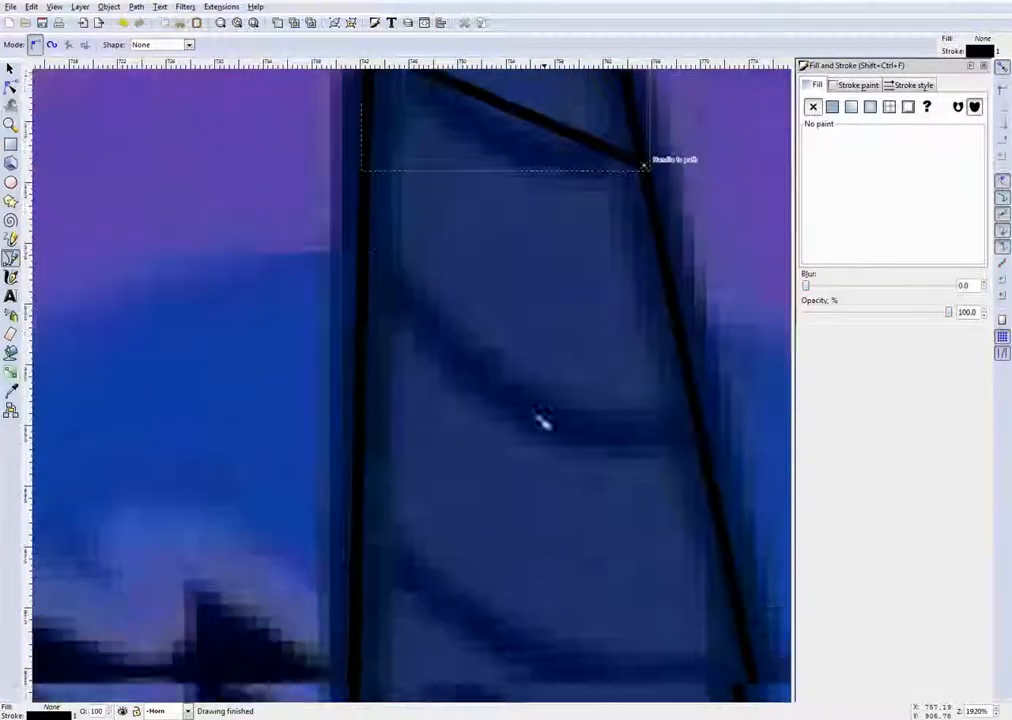
pyautogui.click(362, 270)
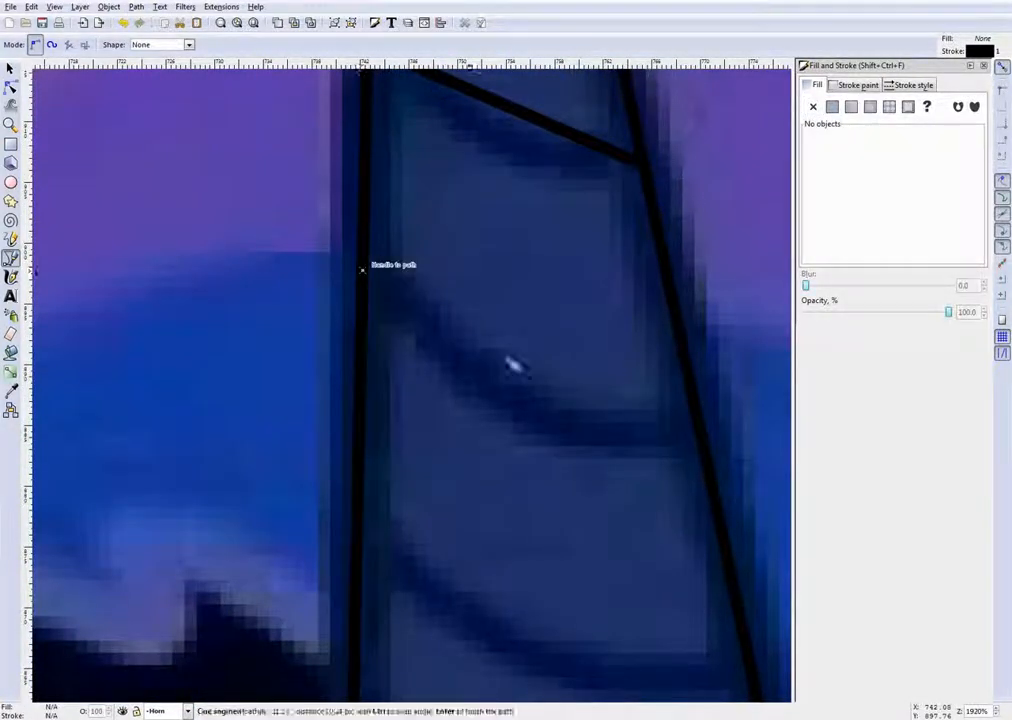
pyautogui.doubleClick(704, 436)
pyautogui.scroll(-8, 662, 413)
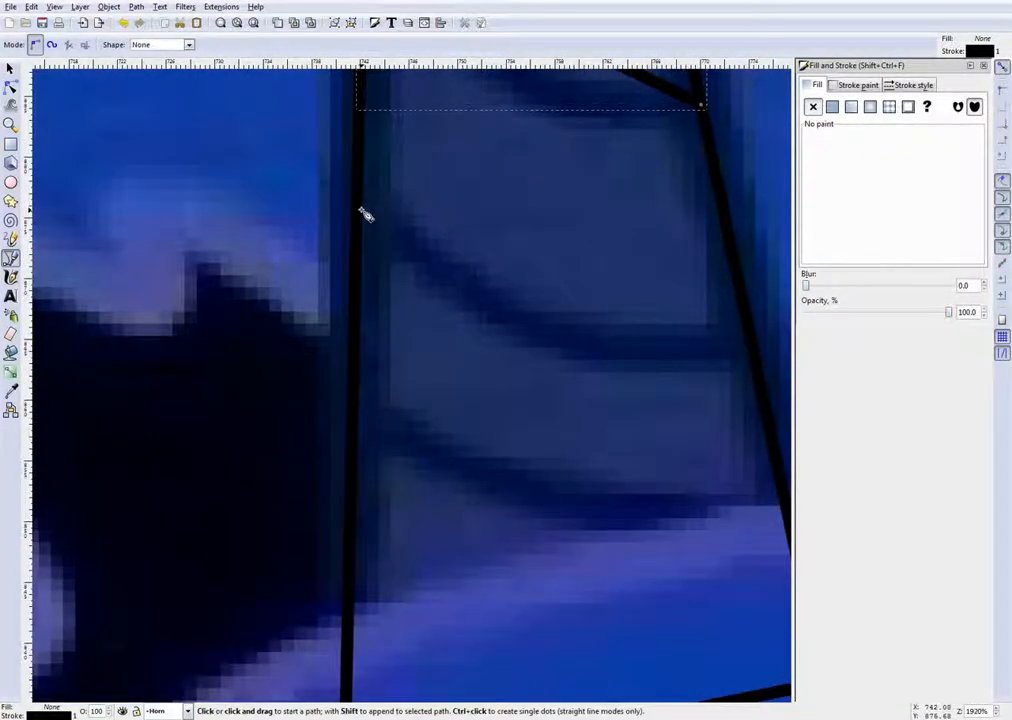
pyautogui.click(361, 209)
pyautogui.rightClick(384, 222)
pyautogui.click(392, 182)
# Draw straight lines across the horn along the two lowest stripes, ending each on the outline's sides
pyautogui.click(356, 207)
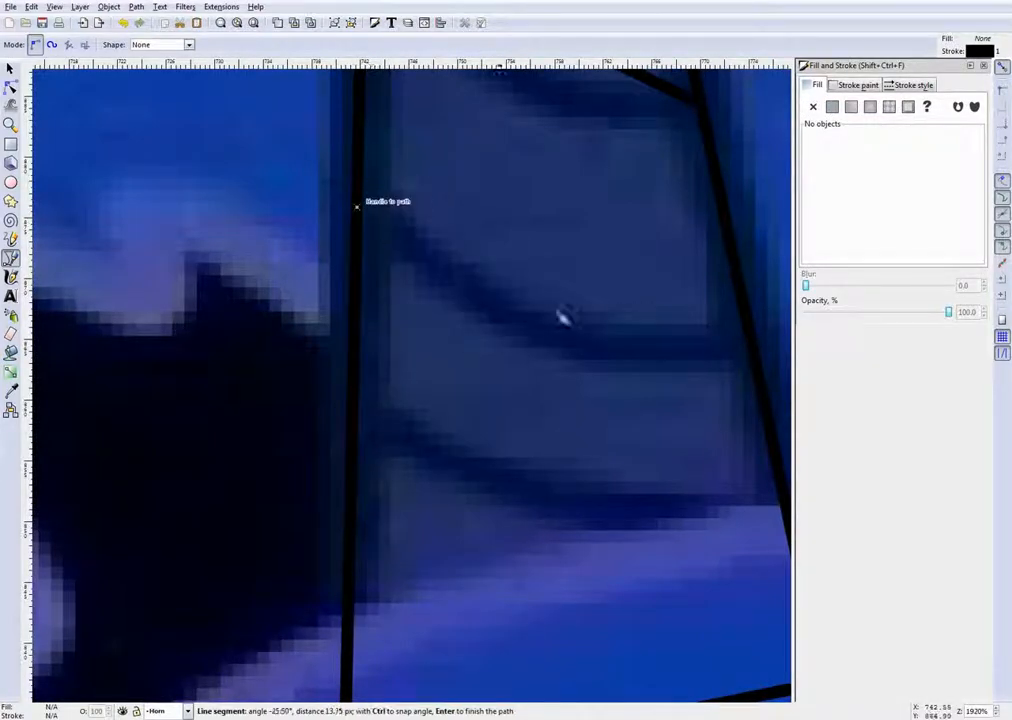
pyautogui.doubleClick(752, 342)
pyautogui.click(352, 411)
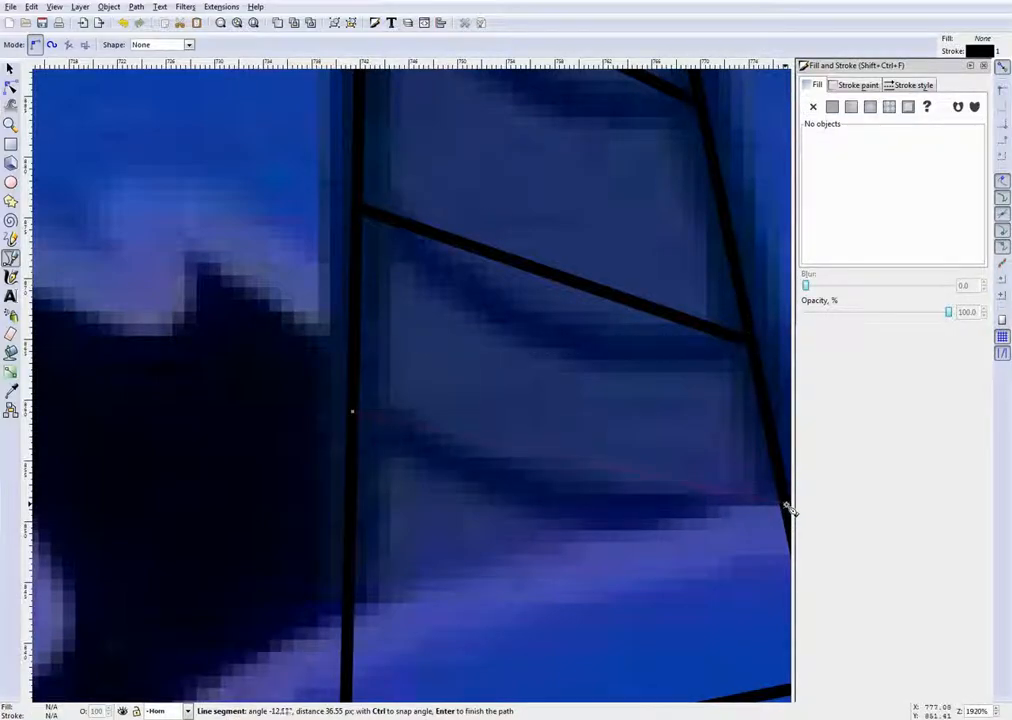
pyautogui.keyDown('ctrl'); pyautogui.scroll(-4, 664, 489); pyautogui.keyUp('ctrl')
pyautogui.keyDown('ctrl'); pyautogui.scroll(4, 663, 491); pyautogui.keyUp('ctrl')
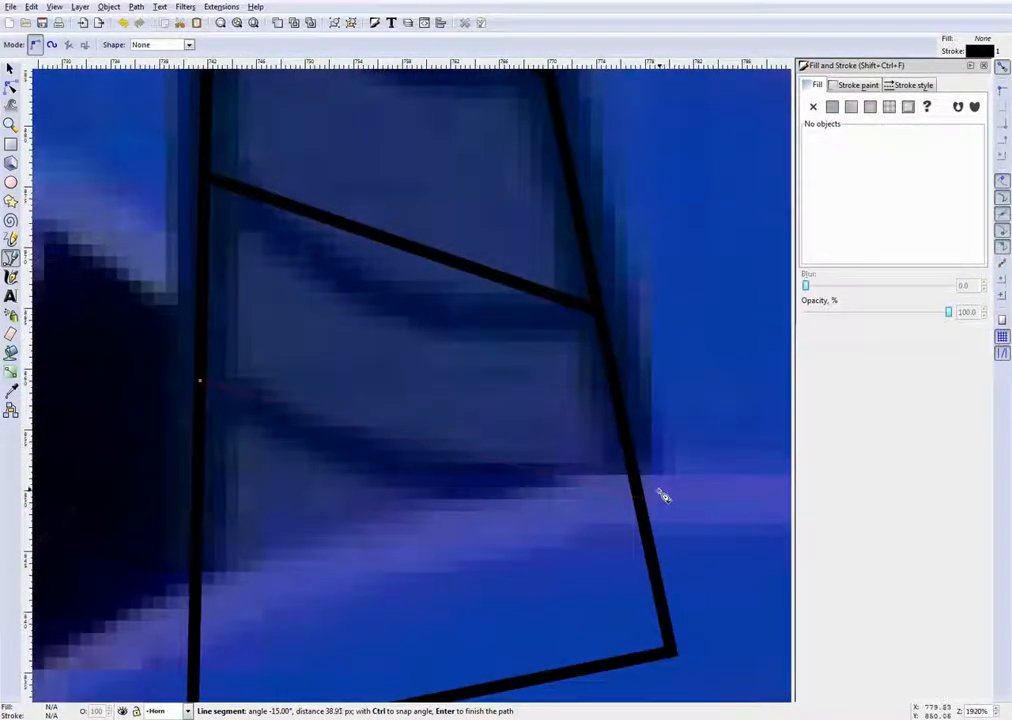
pyautogui.doubleClick(633, 475)
# Select the horn's topmost stripe line and bend its segment downward to follow the stripe in the reference
pyautogui.scroll(4, 402, 352)
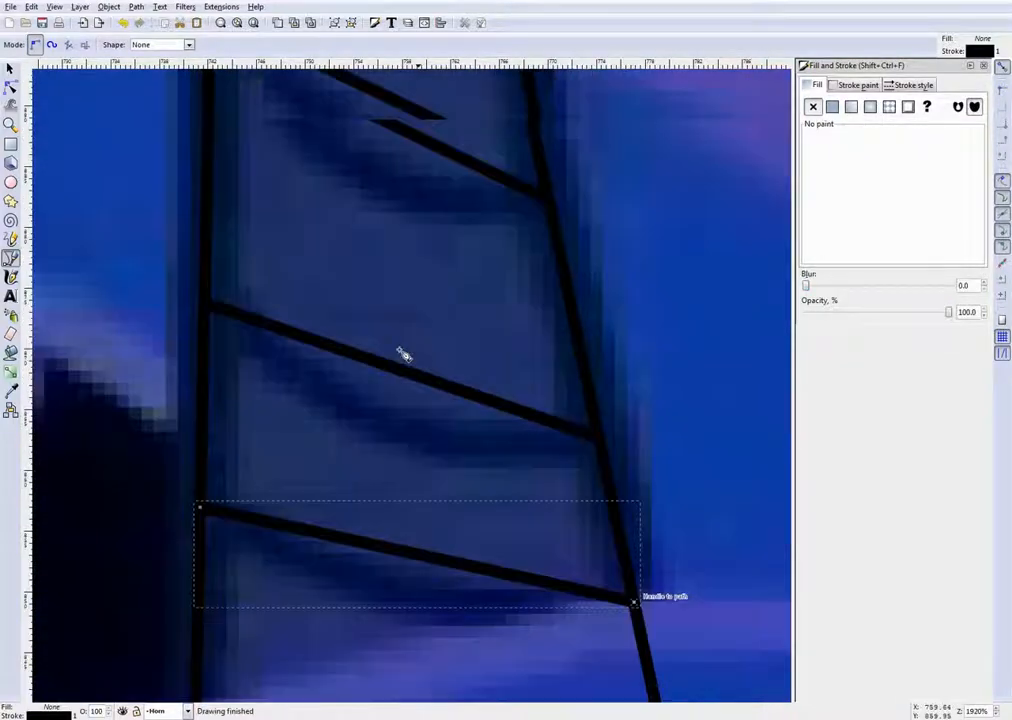
pyautogui.click(10, 69)
pyautogui.scroll(6, 372, 287)
pyautogui.keyDown('ctrl'); pyautogui.scroll(-4, 372, 287); pyautogui.keyUp('ctrl')
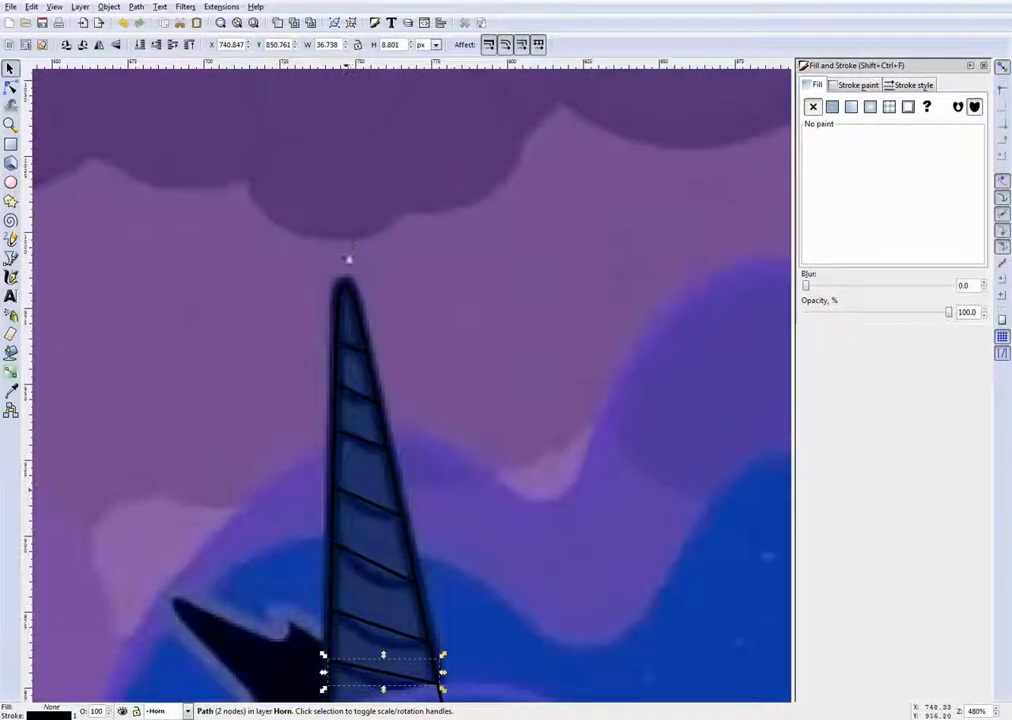
pyautogui.keyDown('ctrl'); pyautogui.scroll(4, 352, 361); pyautogui.keyUp('ctrl')
pyautogui.click(355, 327)
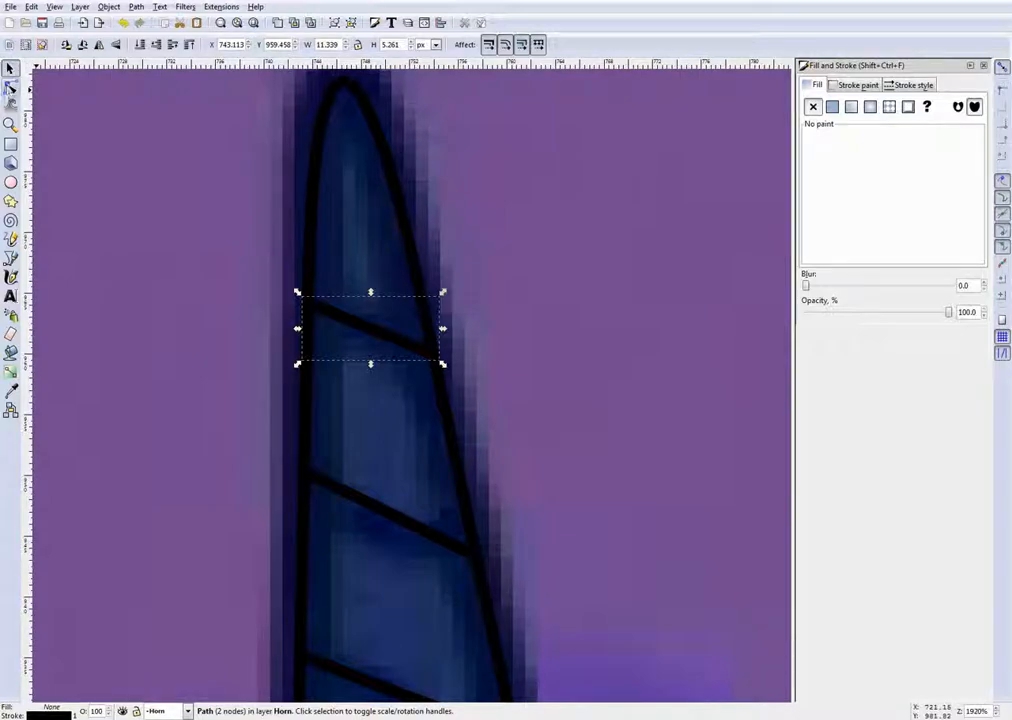
pyautogui.click(10, 87)
pyautogui.keyDown('ctrl'); pyautogui.scroll(1, 365, 367); pyautogui.keyUp('ctrl')
pyautogui.keyDown('ctrl'); pyautogui.scroll(2, 365, 367); pyautogui.keyUp('ctrl')
pyautogui.keyDown('ctrl'); pyautogui.scroll(-3, 386, 343); pyautogui.keyUp('ctrl')
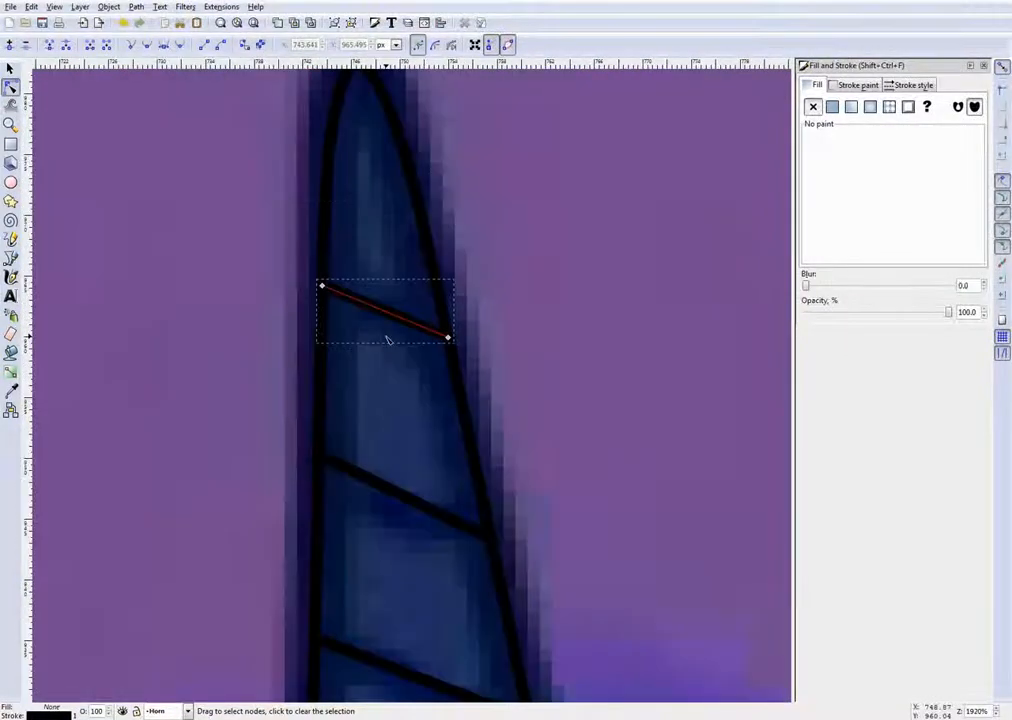
pyautogui.keyDown('ctrl'); pyautogui.scroll(1, 370, 330); pyautogui.keyUp('ctrl')
pyautogui.moveTo(404, 319); pyautogui.dragTo(397, 331)
# Move the topmost stripe's right end node slightly up along the horn outline
pyautogui.click(377, 238)
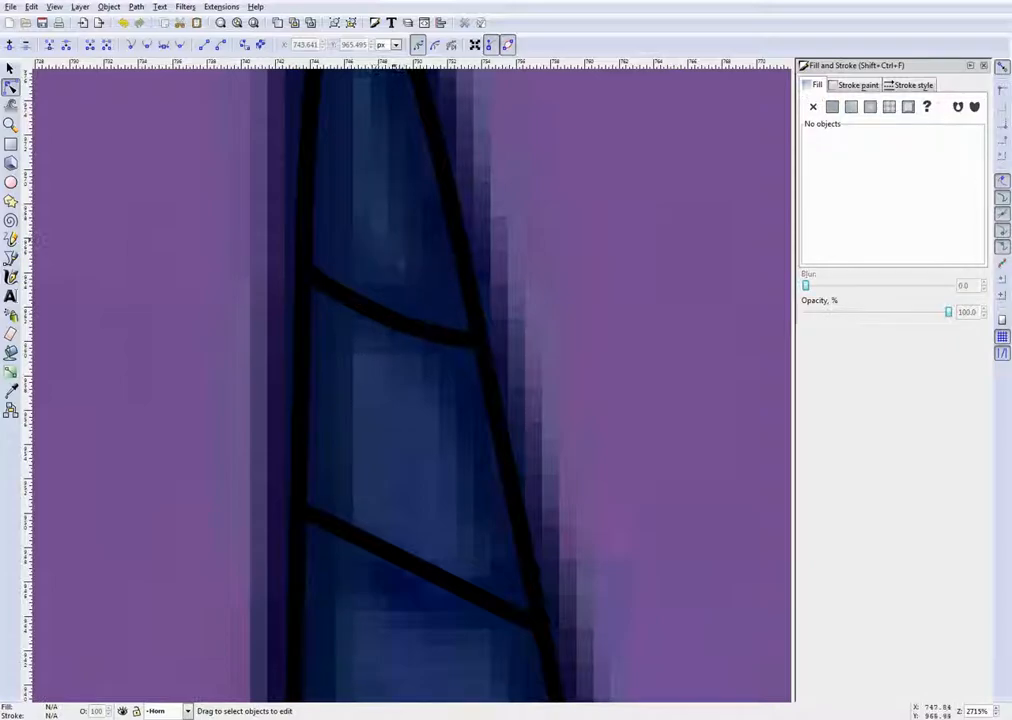
pyautogui.click(453, 340)
pyautogui.moveTo(481, 346); pyautogui.dragTo(477, 323)
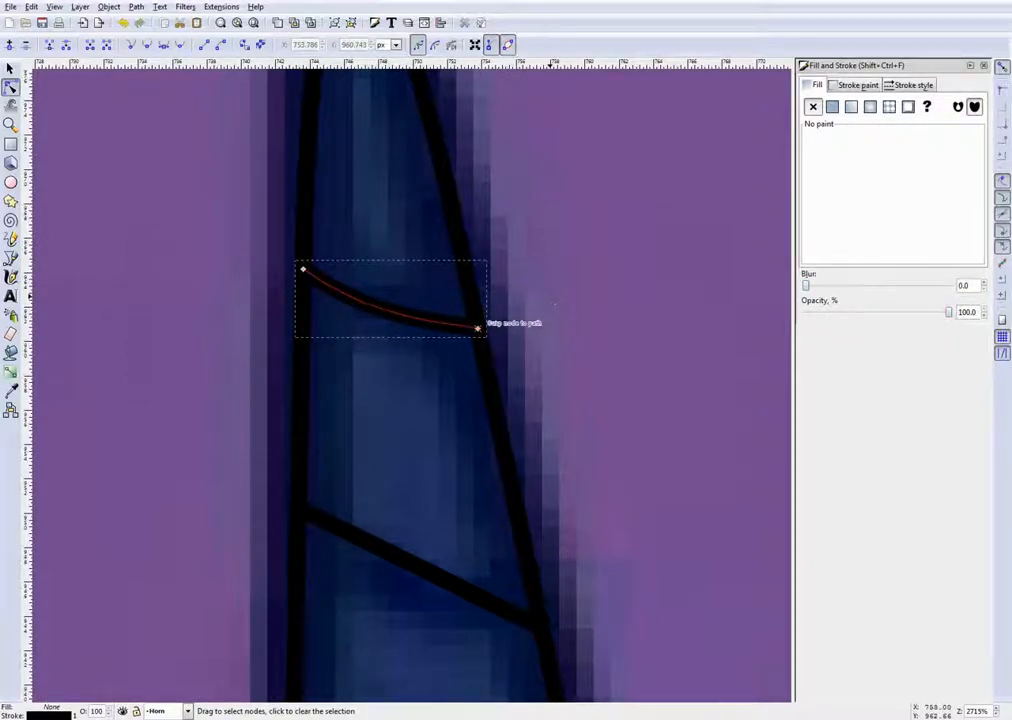
# Bend the second stripe downward into a curve, lowering its left end and raising its right end along the outline
pyautogui.scroll(-3, 520, 315)
pyautogui.scroll(-3, 520, 315)
pyautogui.click(398, 314)
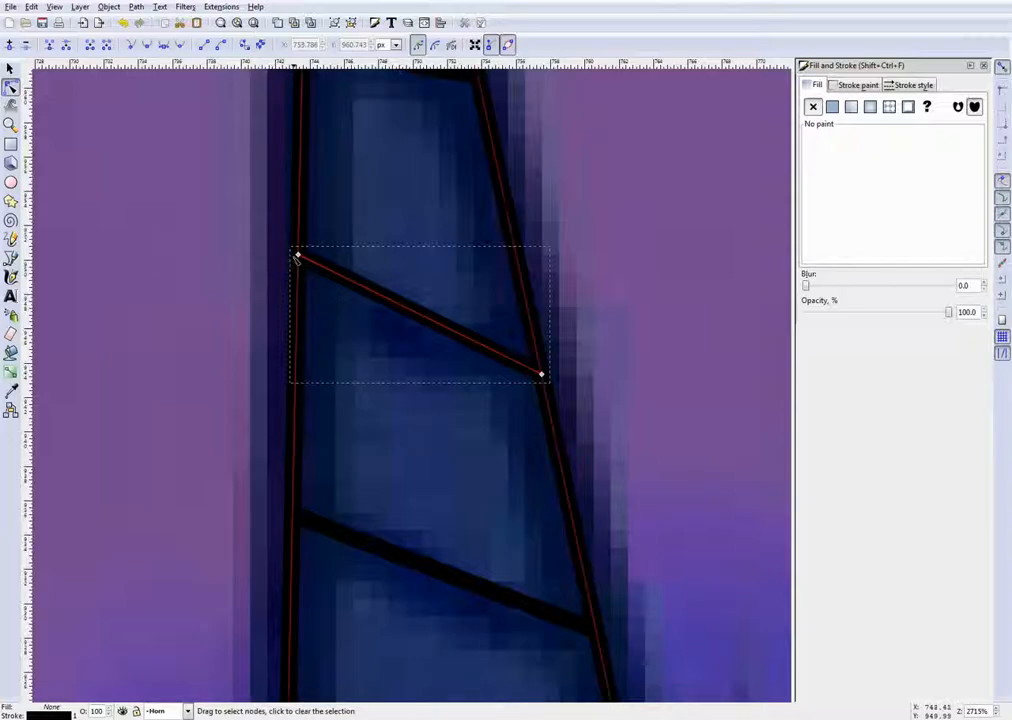
pyautogui.click(298, 266)
pyautogui.moveTo(422, 334); pyautogui.dragTo(414, 353)
pyautogui.moveTo(543, 376); pyautogui.dragTo(536, 349)
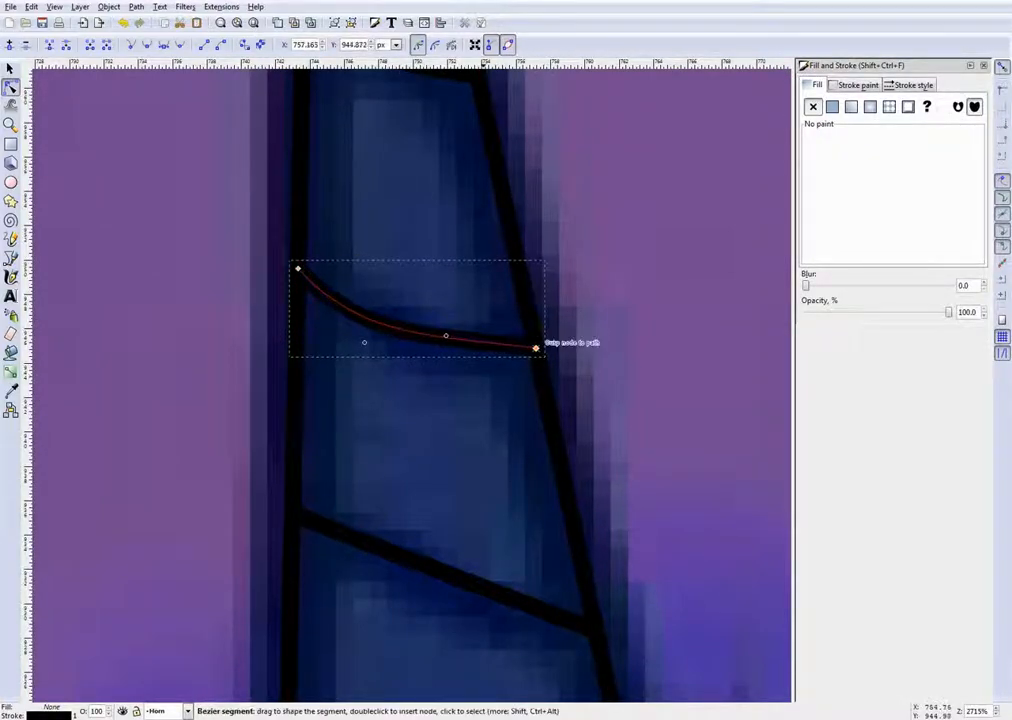
pyautogui.moveTo(437, 348); pyautogui.dragTo(434, 355)
# Bend the third stripe downward to match the reference and nudge both end nodes up along the outline
pyautogui.scroll(-3, 450, 348)
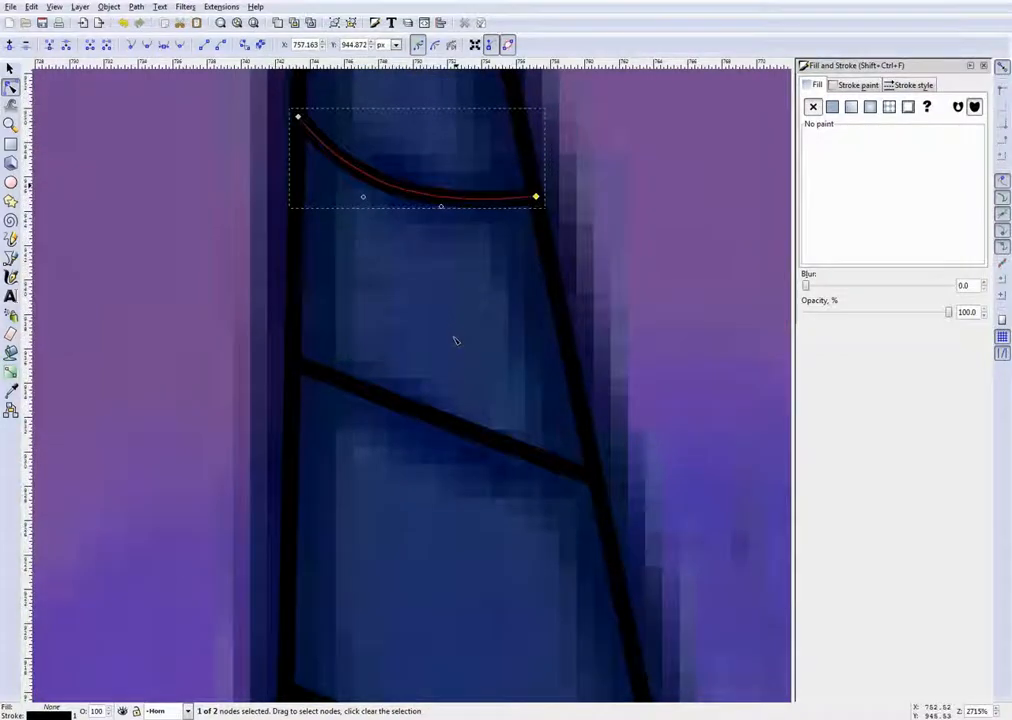
pyautogui.scroll(-3, 435, 320)
pyautogui.click(423, 290)
pyautogui.moveTo(433, 301); pyautogui.dragTo(457, 337)
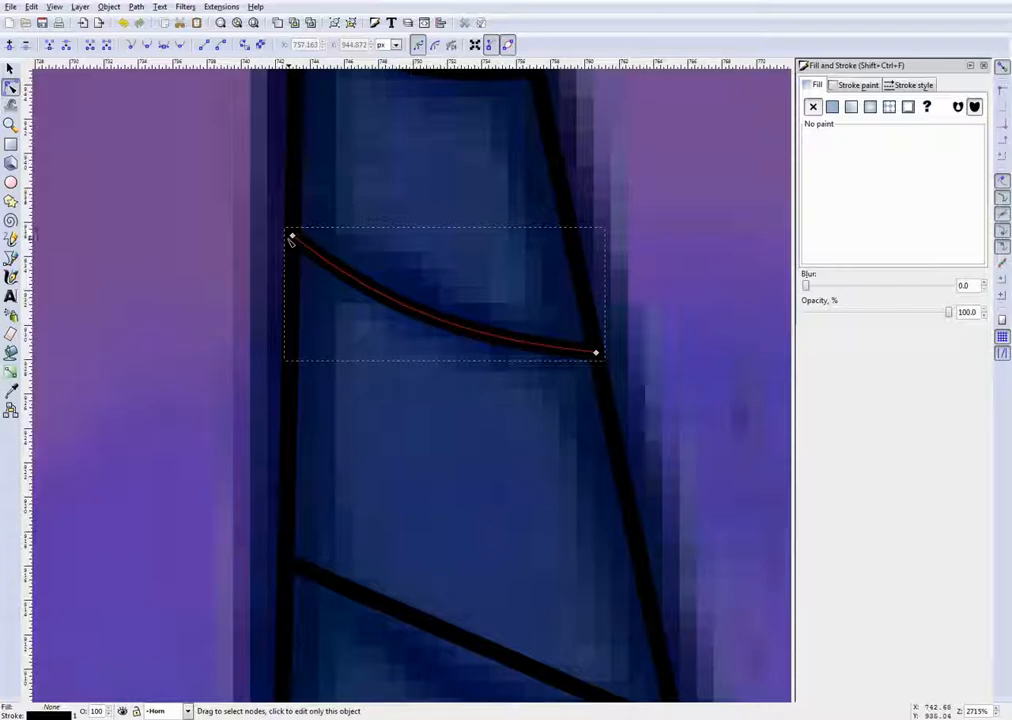
pyautogui.moveTo(291, 235); pyautogui.dragTo(292, 219)
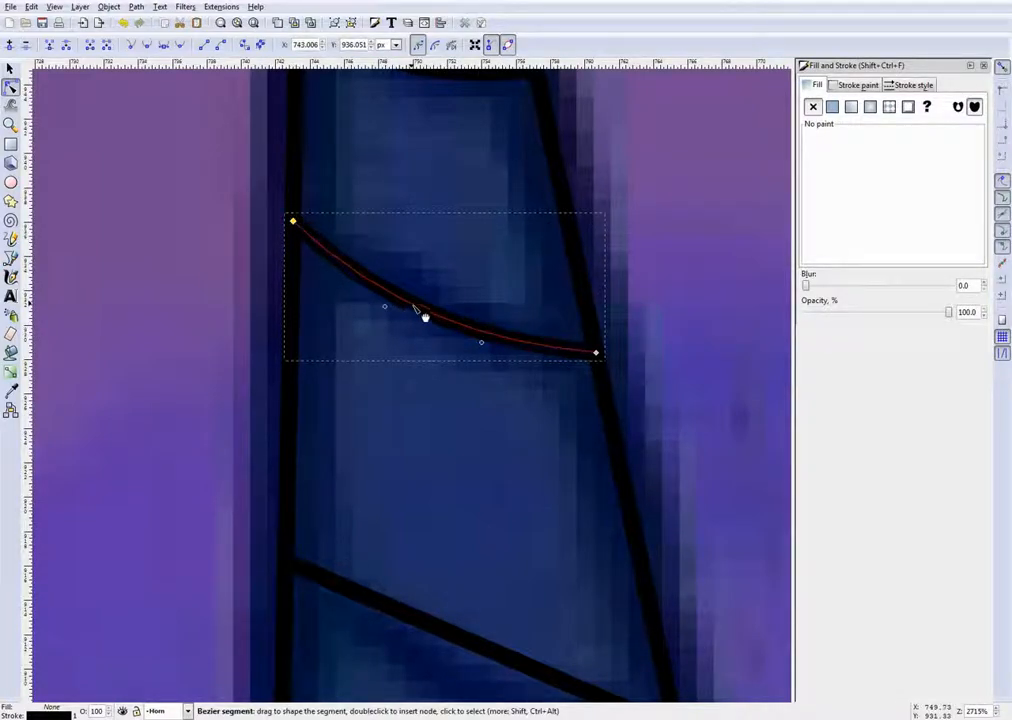
pyautogui.moveTo(598, 354); pyautogui.dragTo(594, 350)
# Curve the fourth stripe along its reference stripe, raise both end nodes on the outline, and deselect it
pyautogui.scroll(-3, 620, 330)
pyautogui.scroll(-5, 620, 330)
pyautogui.click(330, 262)
pyautogui.moveTo(283, 233); pyautogui.dragTo(285, 226)
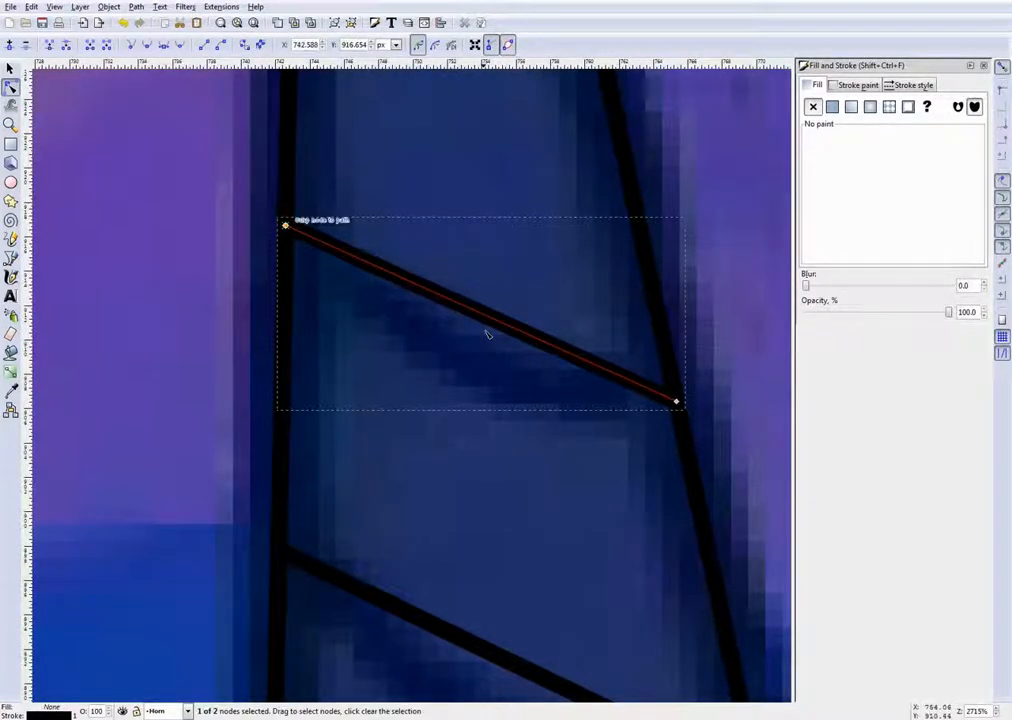
pyautogui.moveTo(488, 334); pyautogui.dragTo(477, 376)
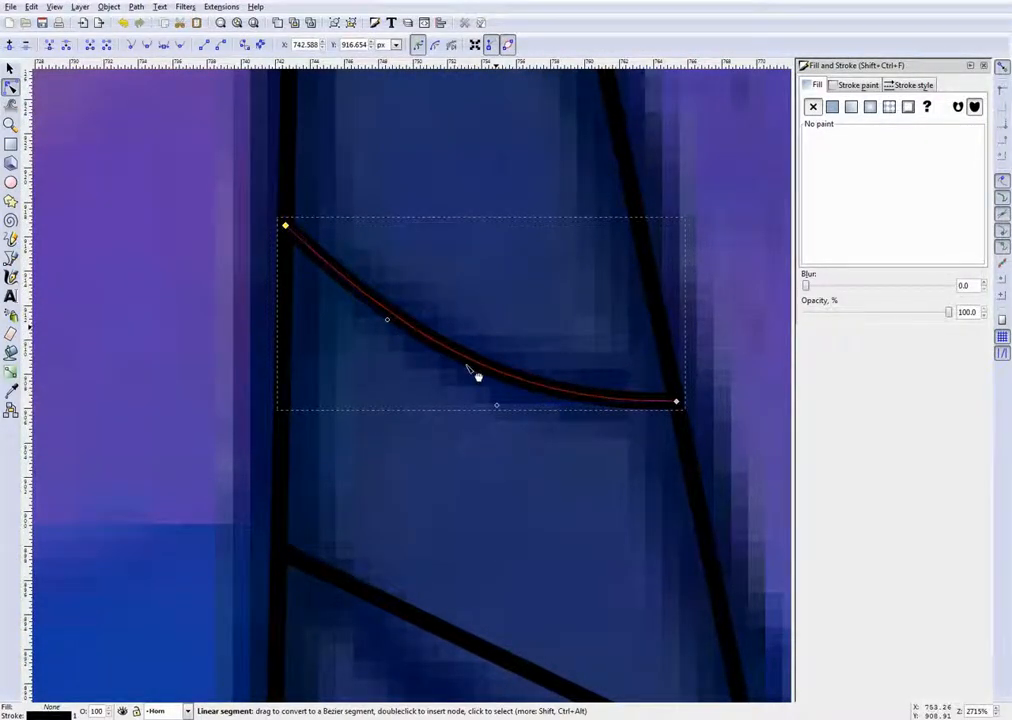
pyautogui.moveTo(677, 402); pyautogui.dragTo(673, 385)
pyautogui.moveTo(526, 386); pyautogui.dragTo(518, 393)
pyautogui.moveTo(389, 322); pyautogui.dragTo(431, 343)
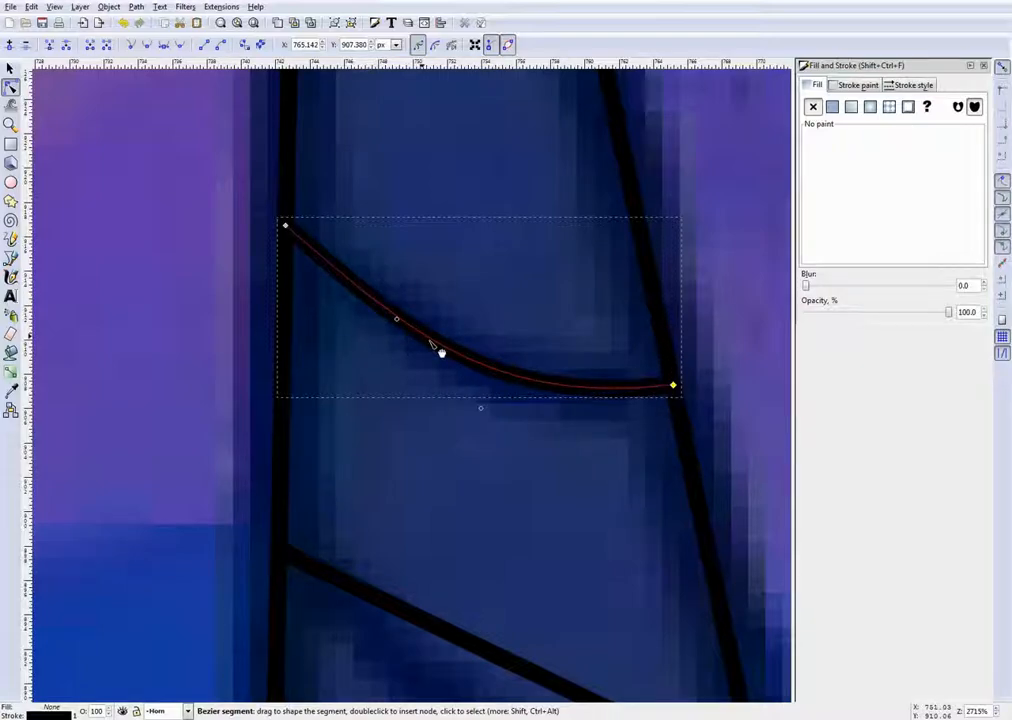
pyautogui.click(512, 313)
pyautogui.click(514, 314)
# Curve the fifth stripe along its reference stripe, nudge both end nodes up on the outline, and deselect it
pyautogui.scroll(-5, 616, 363)
pyautogui.scroll(4, 618, 367)
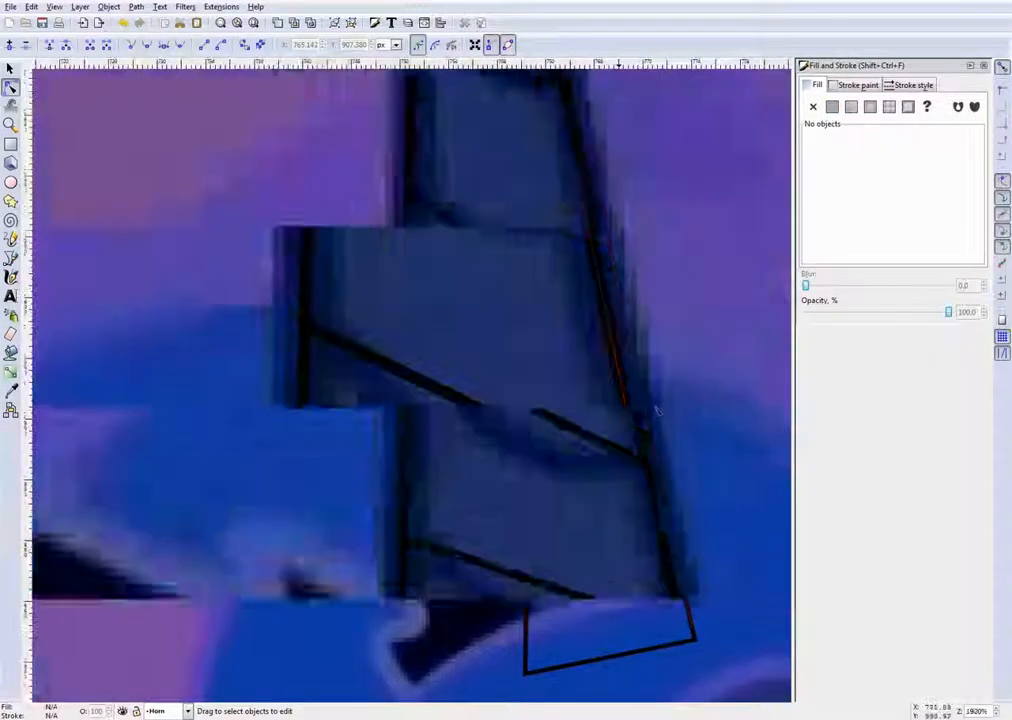
pyautogui.click(478, 343)
pyautogui.moveTo(478, 343); pyautogui.dragTo(474, 398)
pyautogui.moveTo(645, 416); pyautogui.dragTo(641, 407)
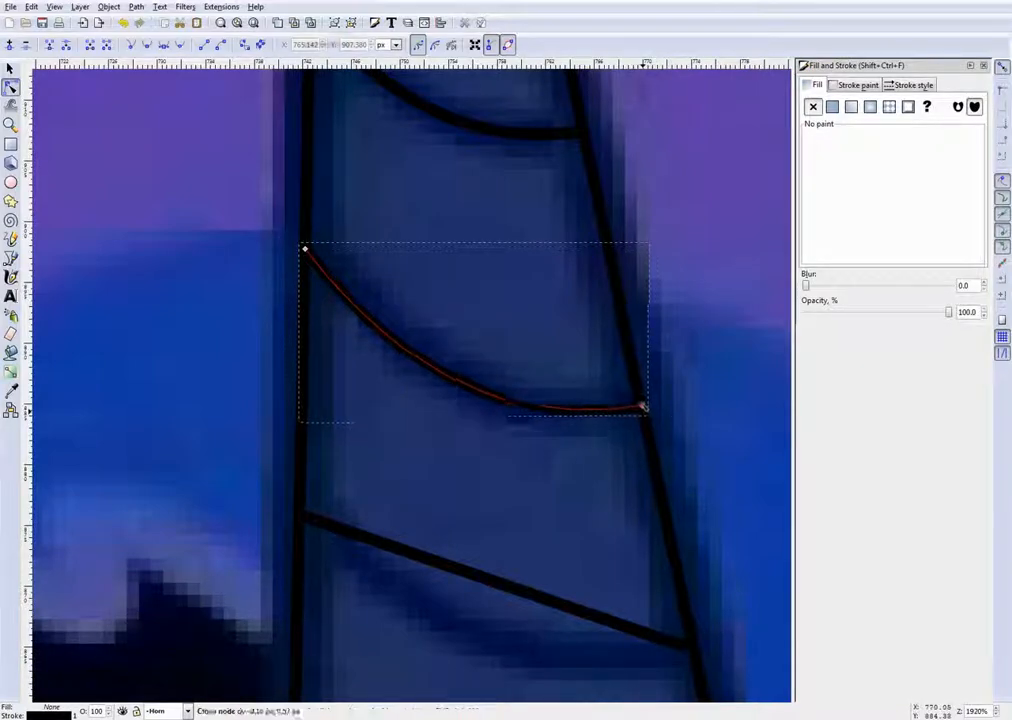
pyautogui.moveTo(307, 251); pyautogui.dragTo(305, 239)
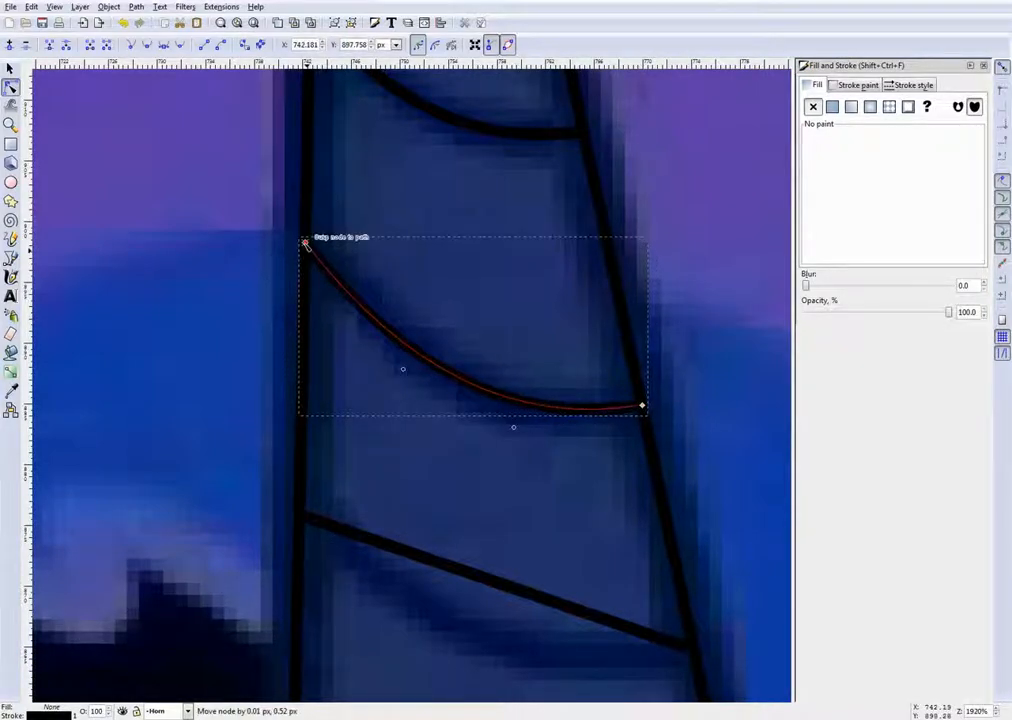
pyautogui.moveTo(492, 391)
pyautogui.mouseDown()
pyautogui.moveTo(490, 400)
pyautogui.moveTo(482, 393)
pyautogui.mouseUp()
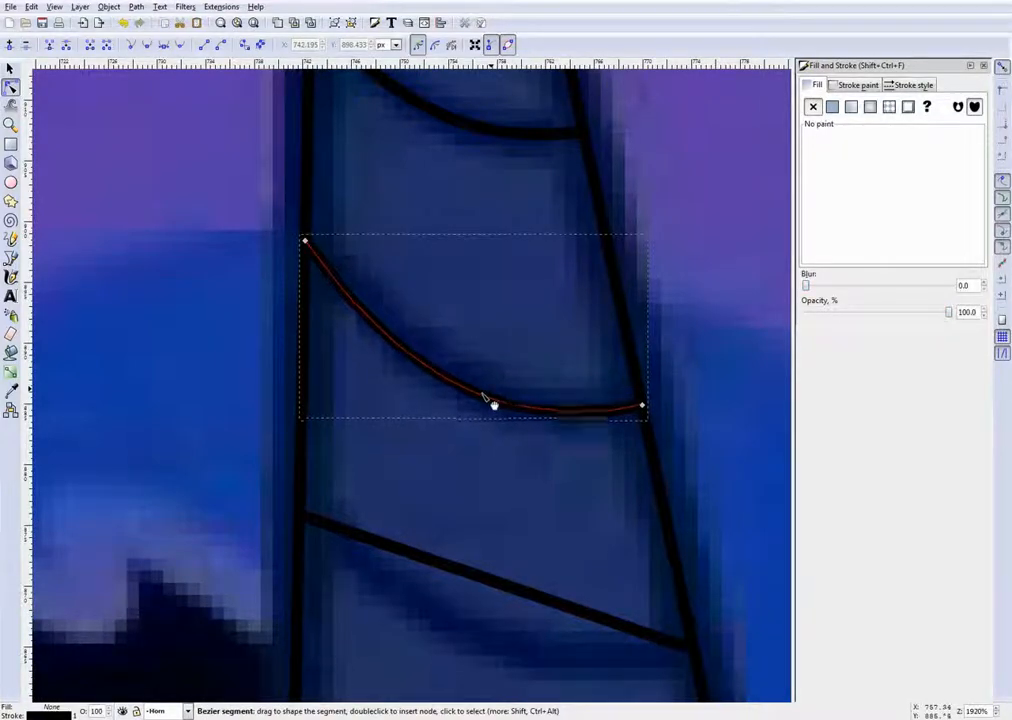
pyautogui.click(401, 340)
pyautogui.moveTo(496, 398); pyautogui.dragTo(494, 401)
pyautogui.press('Escape')
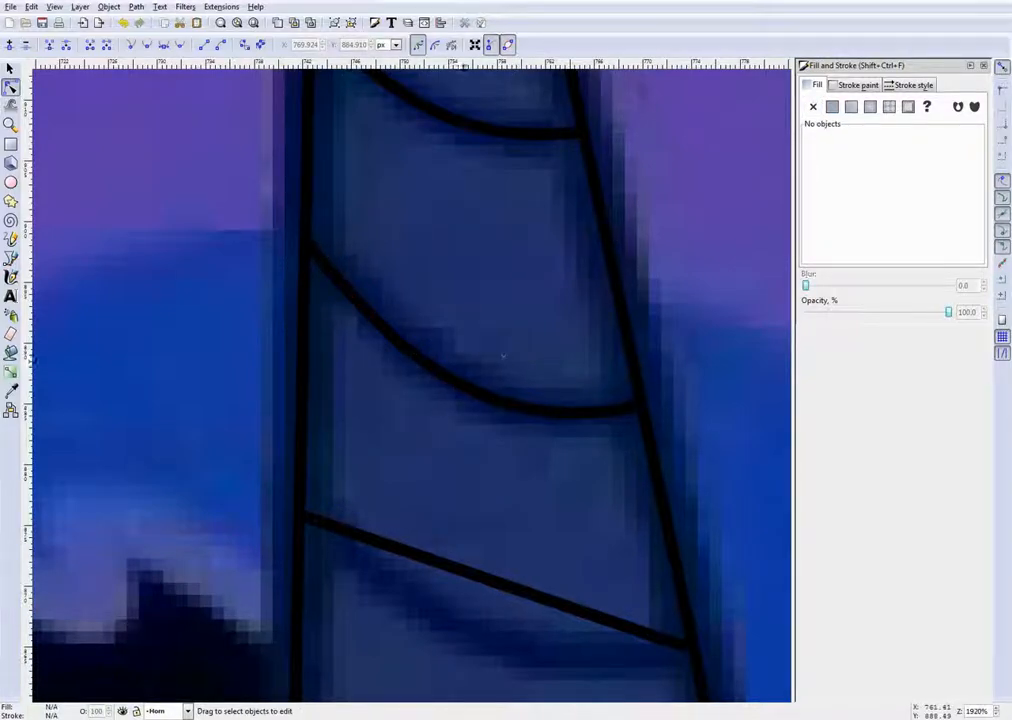
# Bend the sixth stripe downward into a curve and nudge its end nodes up along the horn outline
pyautogui.scroll(-5, 503, 355)
pyautogui.click(360, 310)
pyautogui.moveTo(300, 289); pyautogui.dragTo(299, 270)
pyautogui.moveTo(503, 362); pyautogui.dragTo(481, 422)
pyautogui.moveTo(694, 423); pyautogui.dragTo(694, 421)
pyautogui.doubleClick(618, 378)
# Bend the lowest stripe into a curve, fine-tune its end nodes and curvature, and save the document
pyautogui.scroll(-3, 618, 378)
pyautogui.click(357, 372)
pyautogui.moveTo(296, 364); pyautogui.dragTo(295, 360)
pyautogui.moveTo(490, 404); pyautogui.dragTo(486, 465)
pyautogui.moveTo(729, 460); pyautogui.dragTo(727, 454)
pyautogui.moveTo(621, 456); pyautogui.dragTo(617, 461)
pyautogui.moveTo(448, 441); pyautogui.dragTo(449, 436)
pyautogui.click(498, 371)
pyautogui.click(498, 371)
pyautogui.hotkey('ctrl', 's')
# Check the curved stripes along the whole horn against the reference and select the horn outline for inspection
pyautogui.scroll(-7, 498, 371)
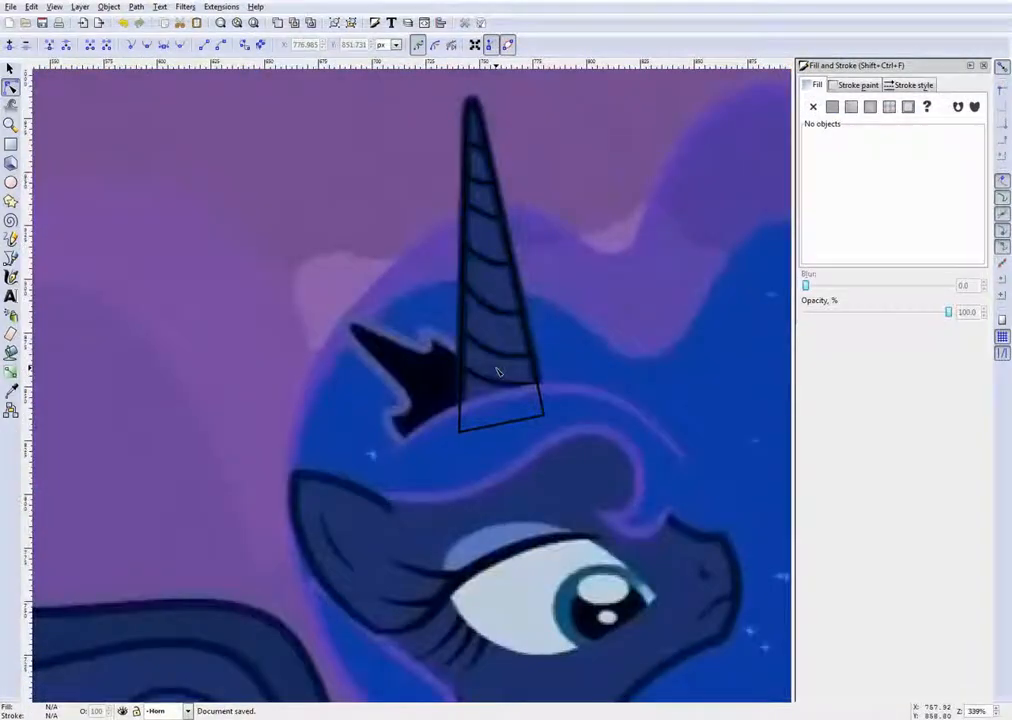
pyautogui.scroll(2, 505, 365)
pyautogui.scroll(2, 510, 358)
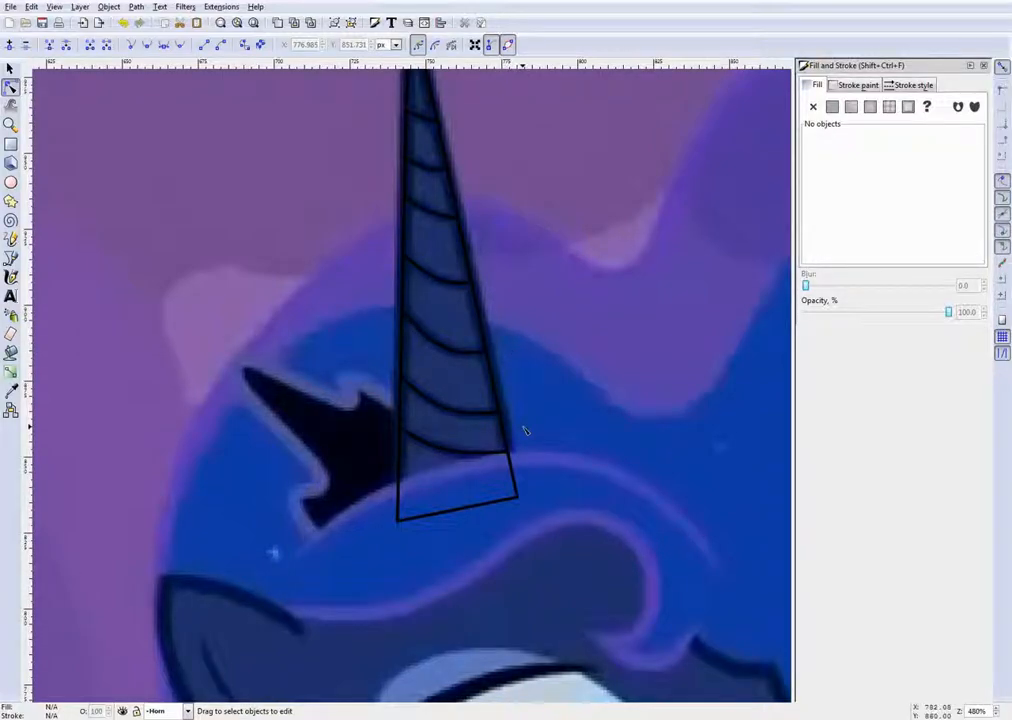
pyautogui.scroll(7, 501, 430)
pyautogui.scroll(-7, 501, 430)
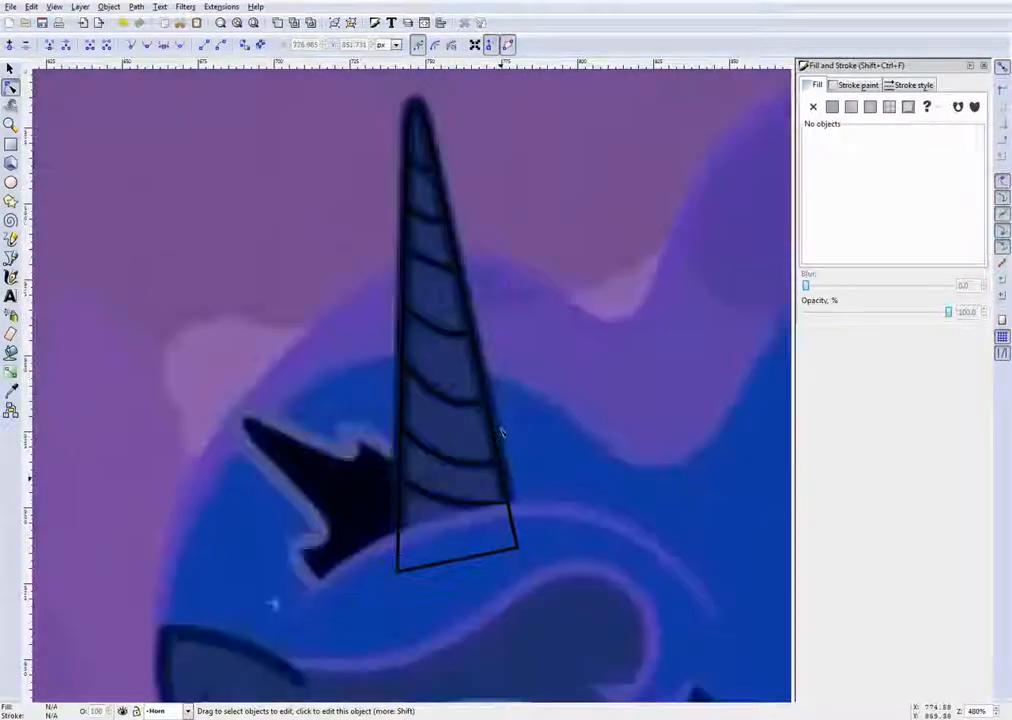
pyautogui.click(440, 485)
pyautogui.scroll(3, 450, 460)
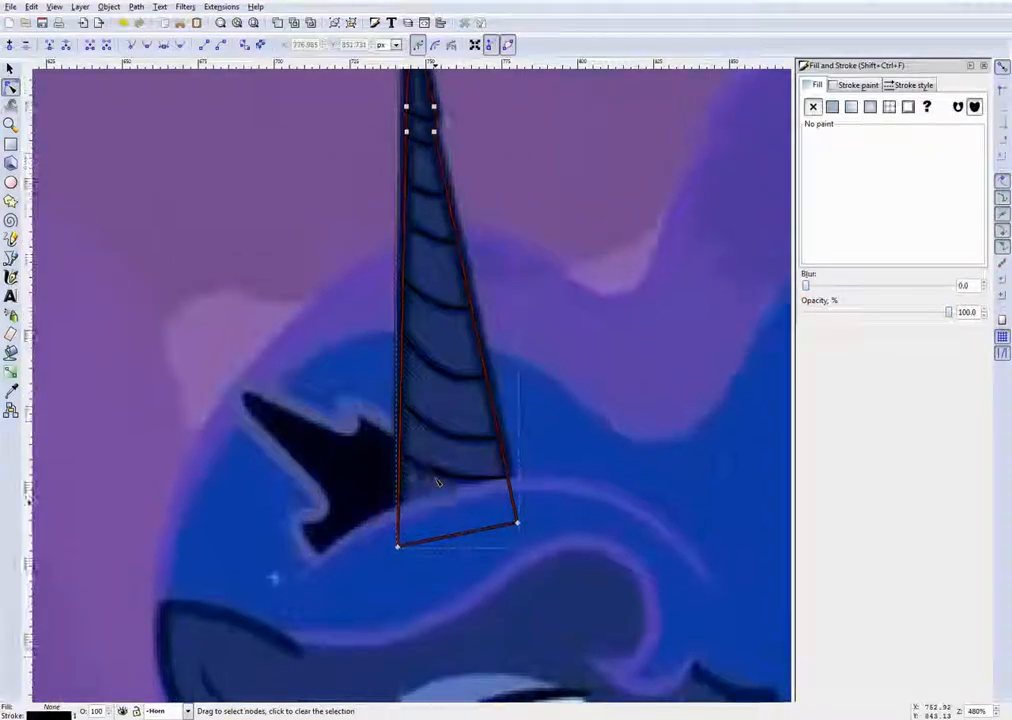
pyautogui.scroll(3, 423, 310)
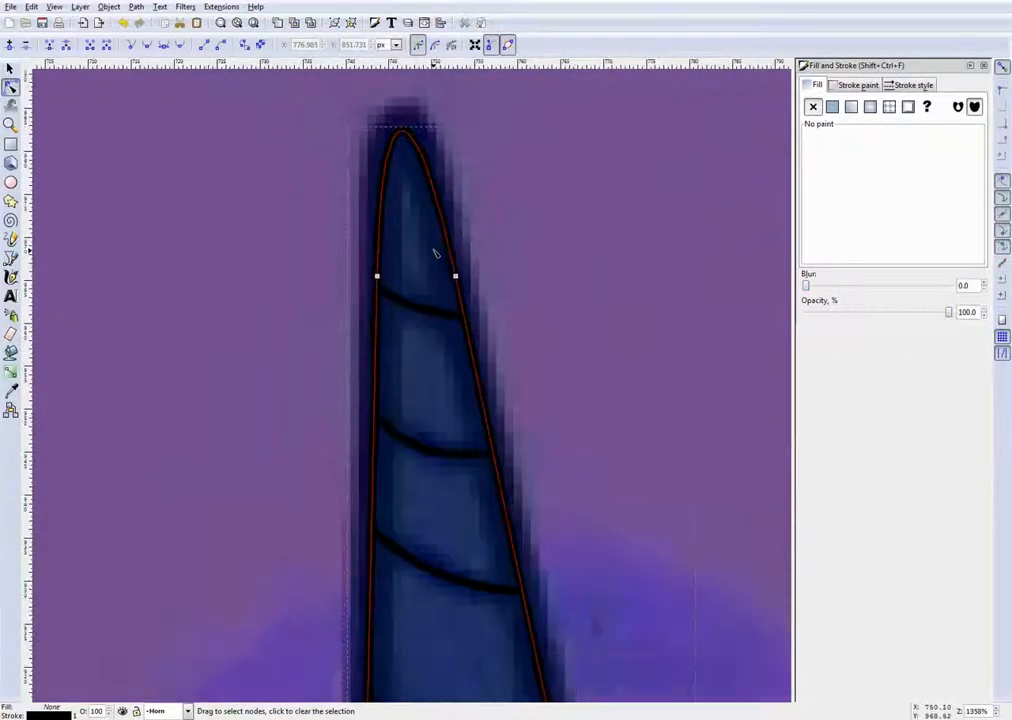
# Set the horn outline's stroke width to 5 px
pyautogui.click(914, 85)
pyautogui.scroll(3, 384, 214)
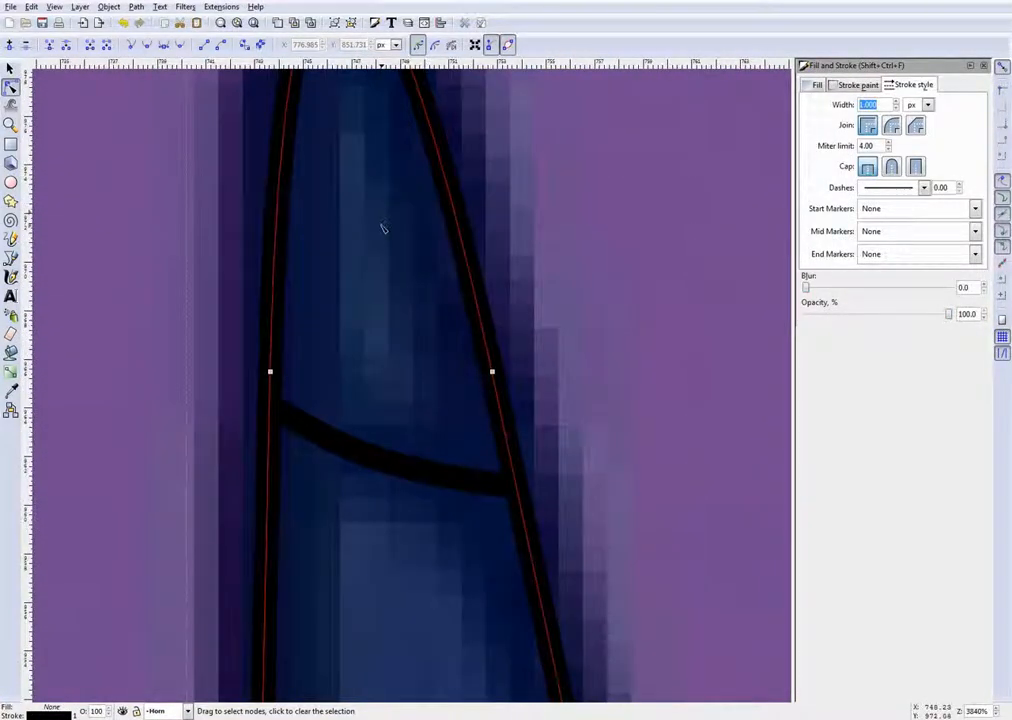
pyautogui.scroll(-2, 343, 178)
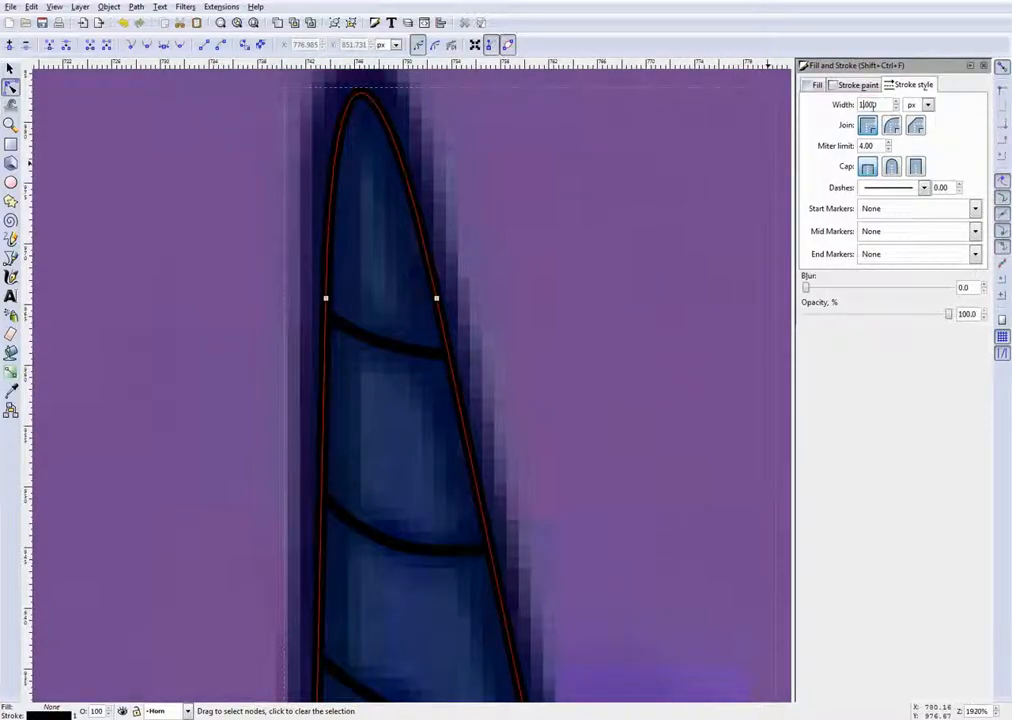
pyautogui.write('5')
pyautogui.press('Return')
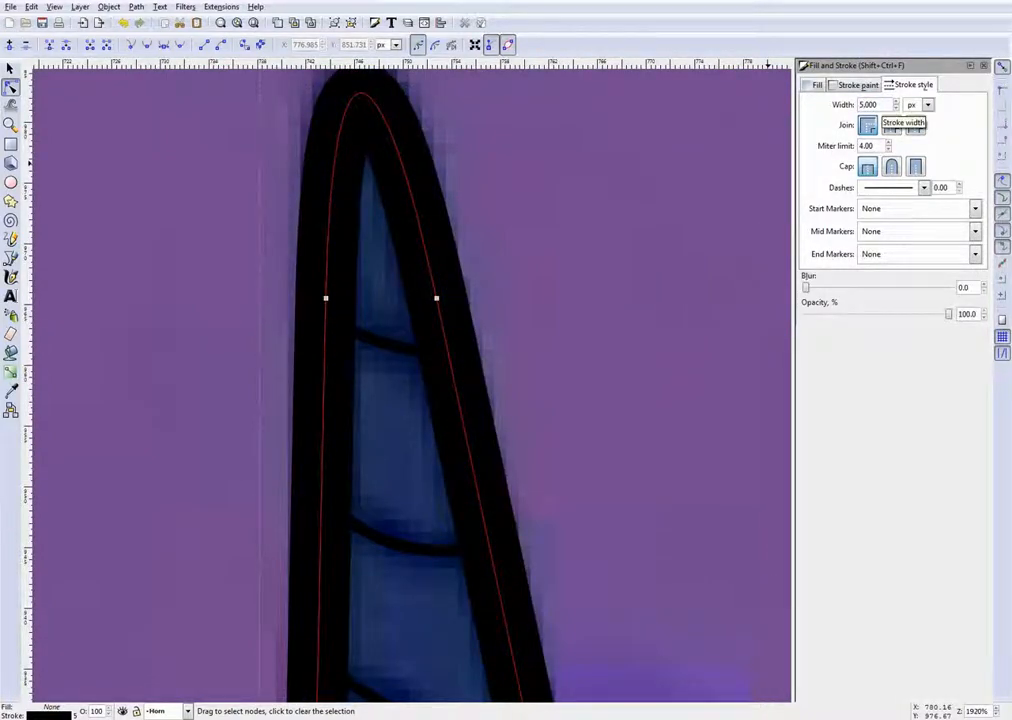
# Set the horn outline's stroke width to 4 px and check it against the reference
pyautogui.press('BackSpace')
pyautogui.write('4')
pyautogui.press('Return')
pyautogui.scroll(-6, 543, 400)
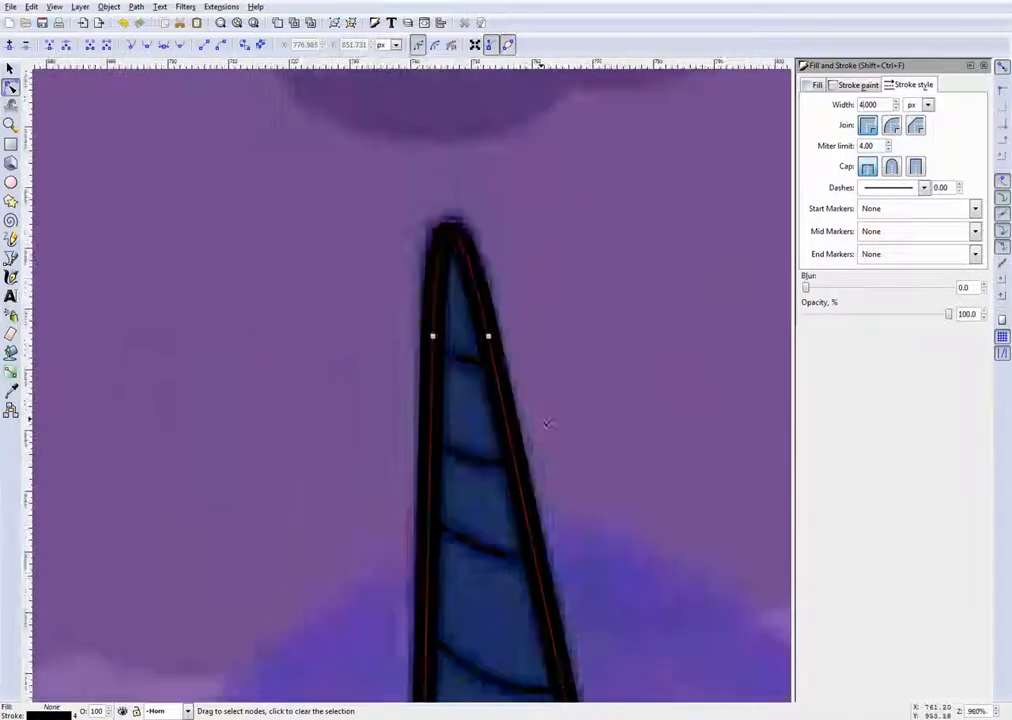
pyautogui.scroll(-3, 578, 543)
pyautogui.scroll(2, 612, 509)
pyautogui.scroll(4, 558, 395)
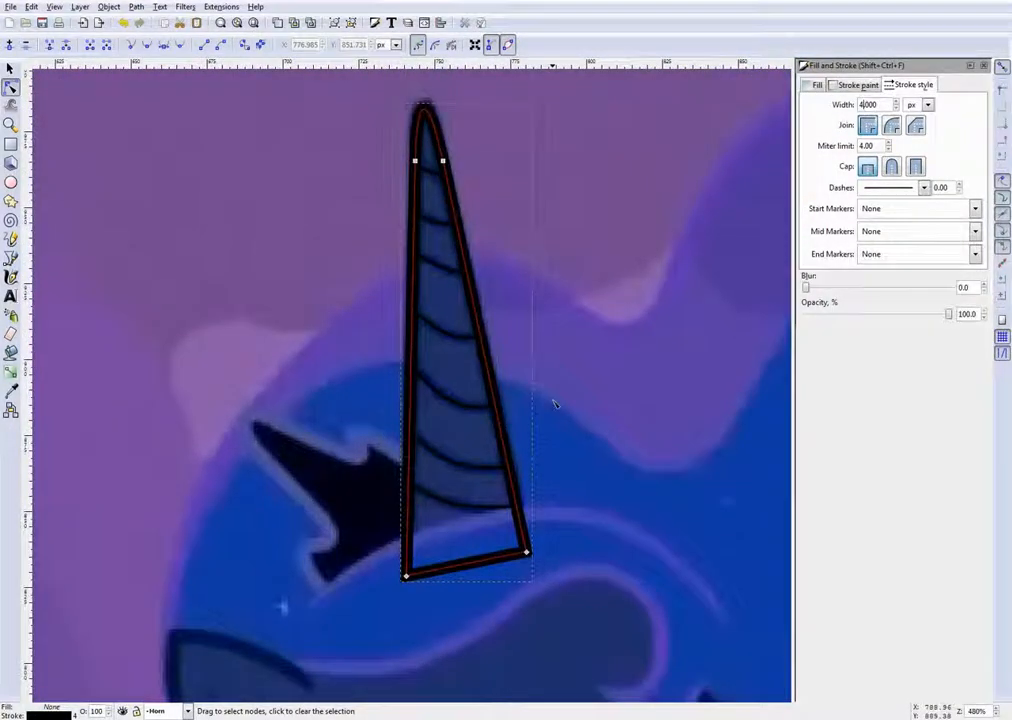
# Toggle the Horn layer's visibility to compare the thicker outline with the reference, and deselect the outline
pyautogui.scroll(-1, 557, 439)
pyautogui.click(123, 712)
pyautogui.click(122, 711)
pyautogui.click(122, 711)
pyautogui.click(122, 711)
pyautogui.click(122, 711)
pyautogui.click(122, 711)
pyautogui.click(621, 422)
pyautogui.scroll(3, 488, 238)
pyautogui.scroll(-3, 486, 240)
pyautogui.scroll(-4, 484, 241)
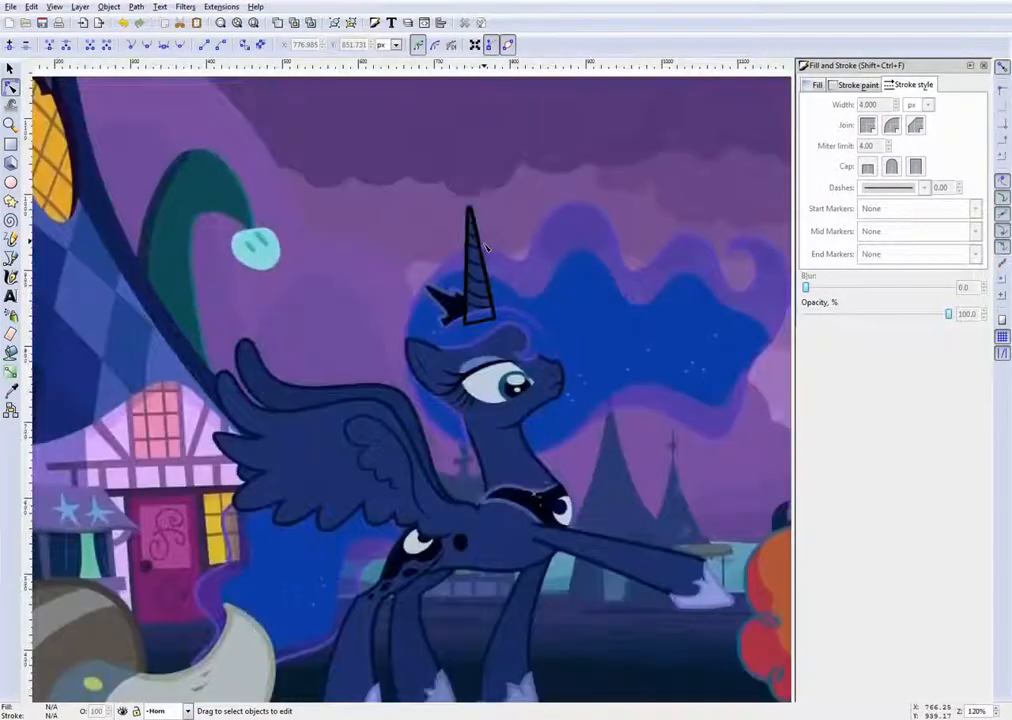
pyautogui.scroll(3, 513, 301)
pyautogui.scroll(-2, 465, 276)
pyautogui.scroll(2, 436, 233)
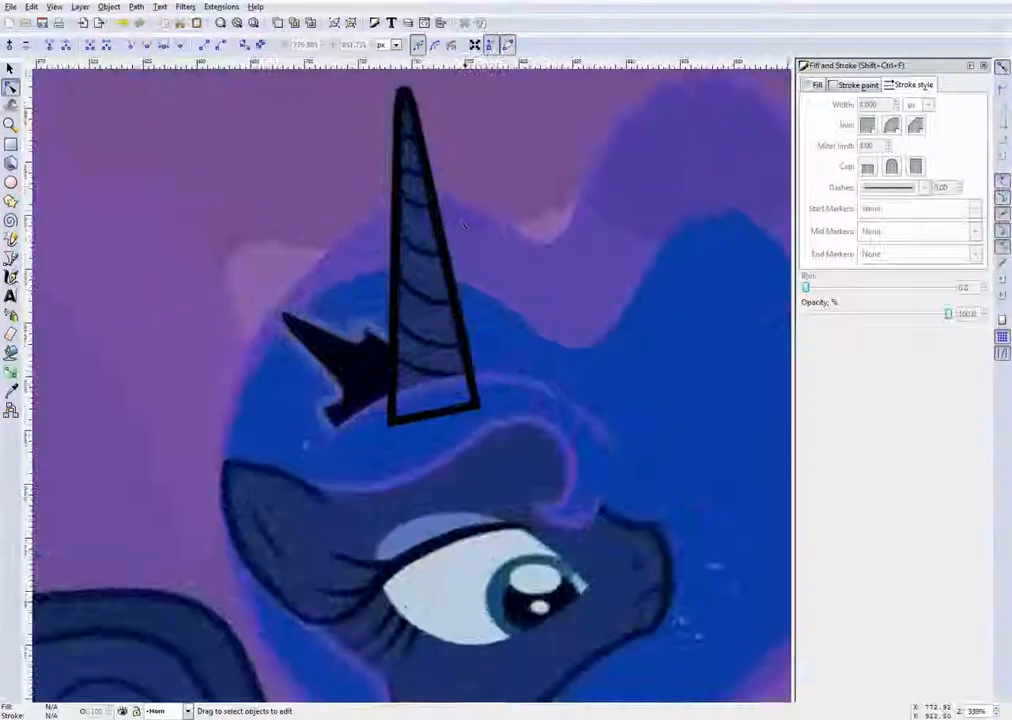
# Review the layer list and examine the hair, crown and ear around the horn's base in the reference screenshot
pyautogui.click(187, 711)
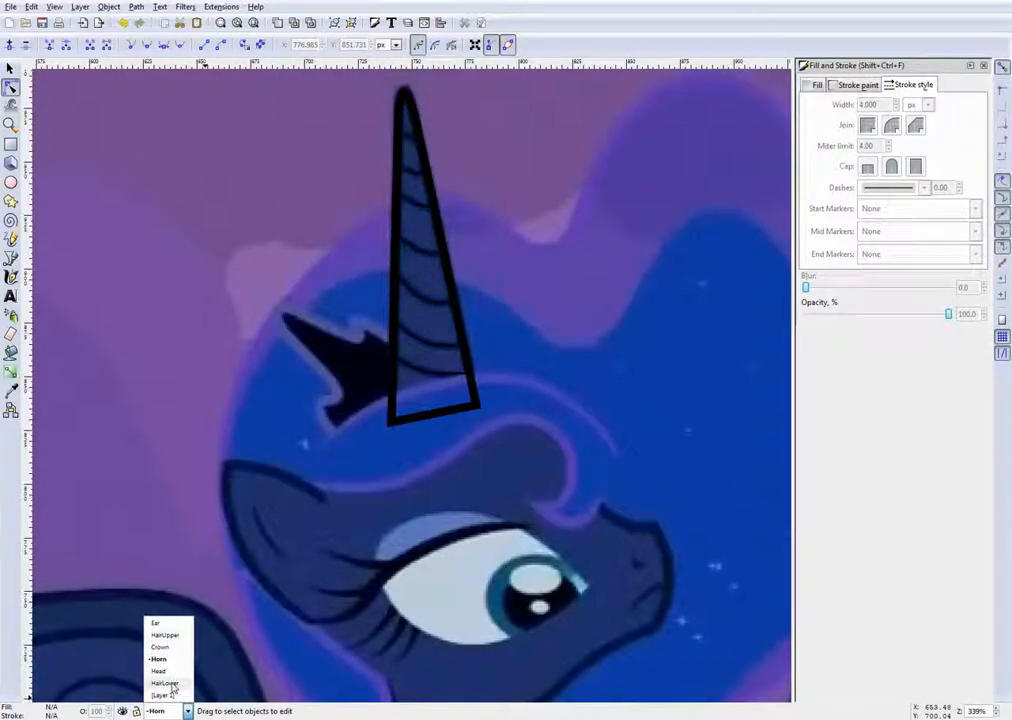
pyautogui.click(272, 626)
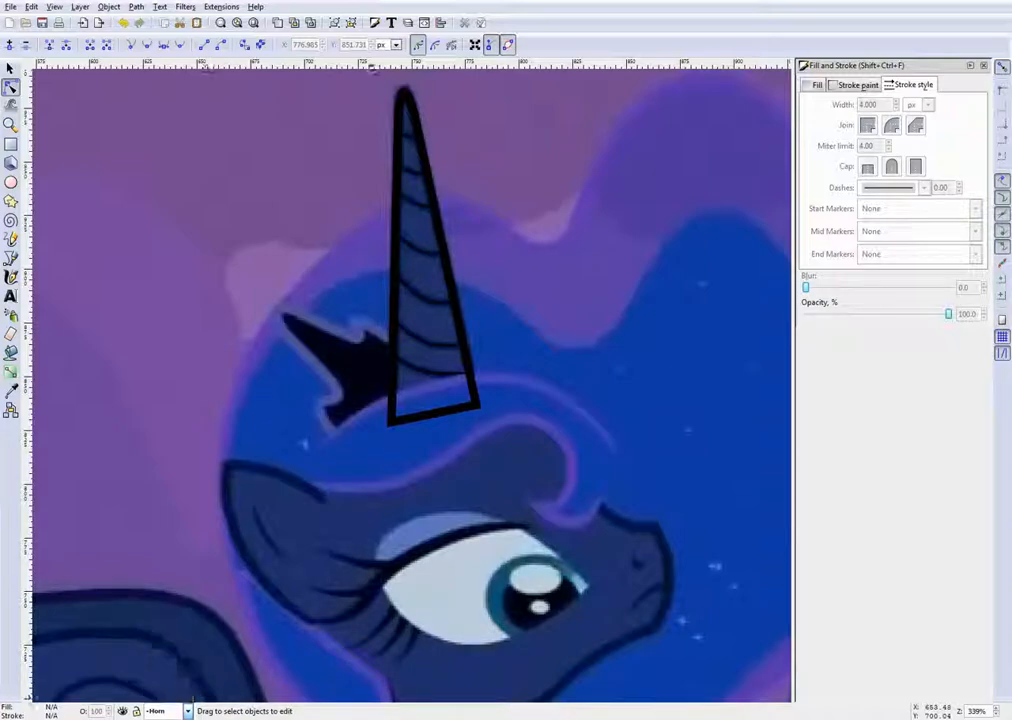
pyautogui.scroll(-3, 447, 393)
pyautogui.scroll(-2, 452, 386)
pyautogui.scroll(2, 454, 369)
pyautogui.scroll(1, 454, 369)
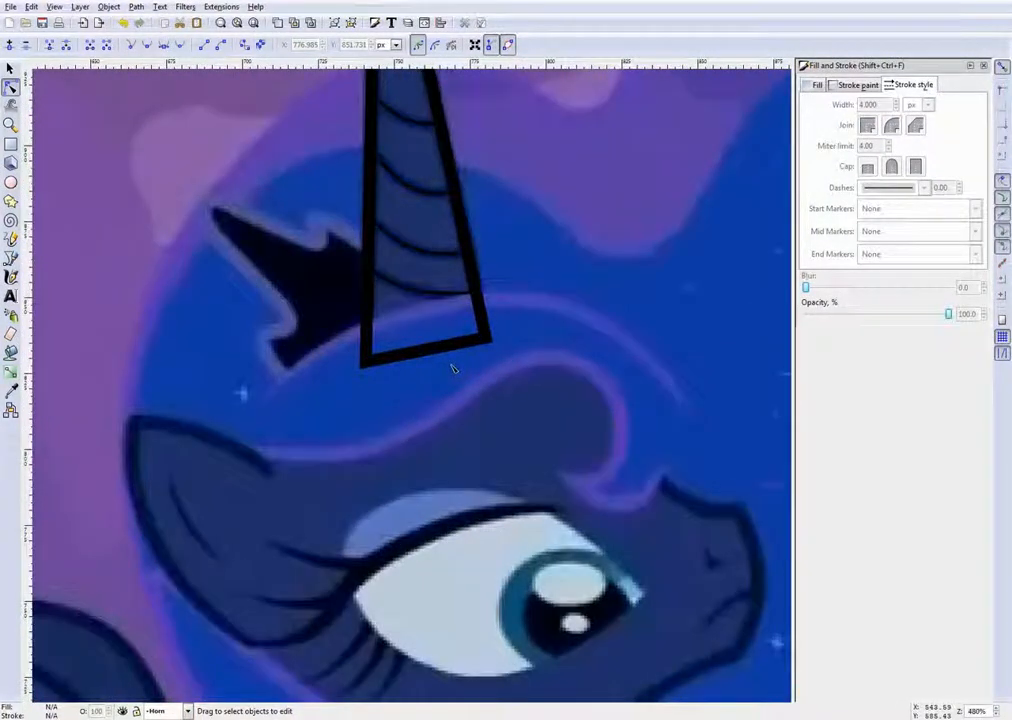
pyautogui.scroll(-2, 453, 367)
pyautogui.scroll(2, 483, 385)
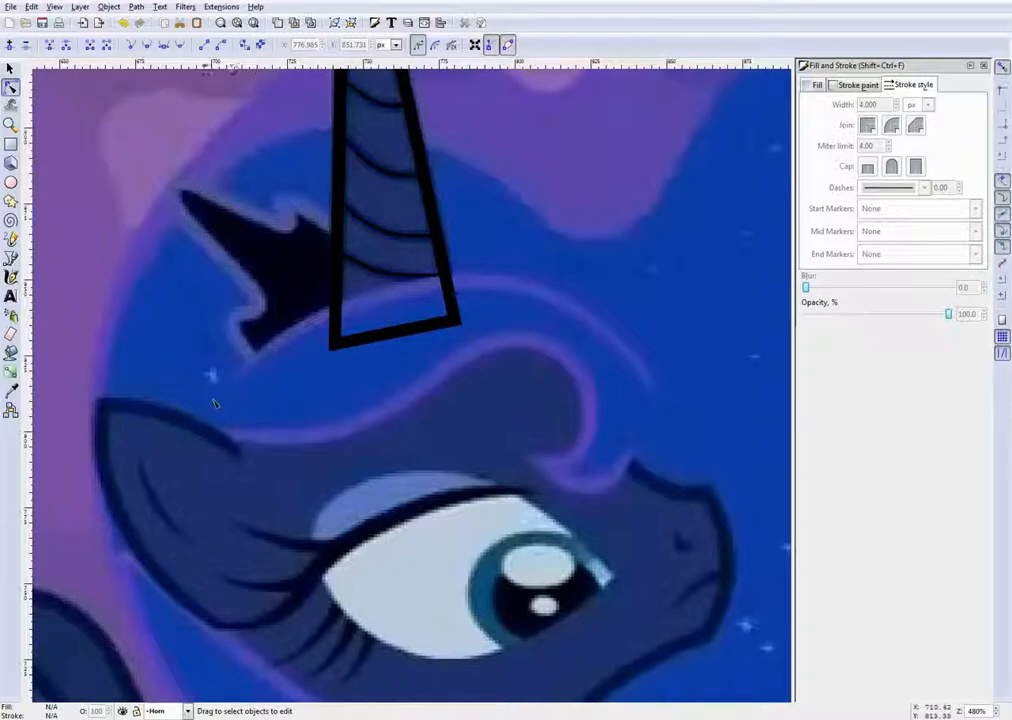
pyautogui.moveTo(214, 316); pyautogui.dragTo(257, 396)
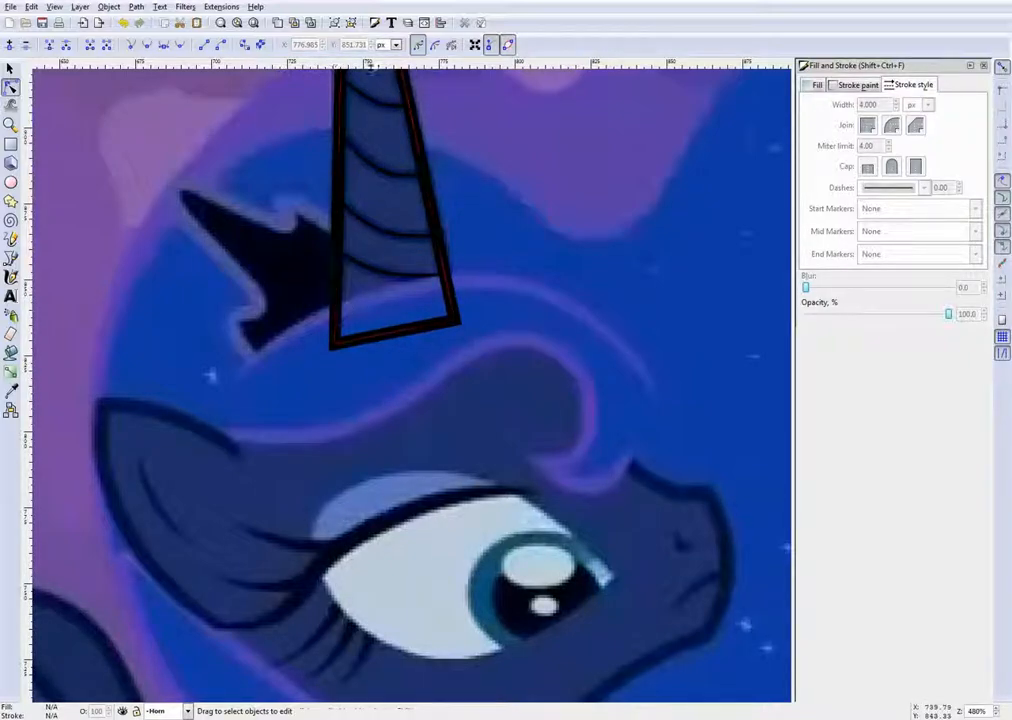
pyautogui.scroll(1, 408, 366)
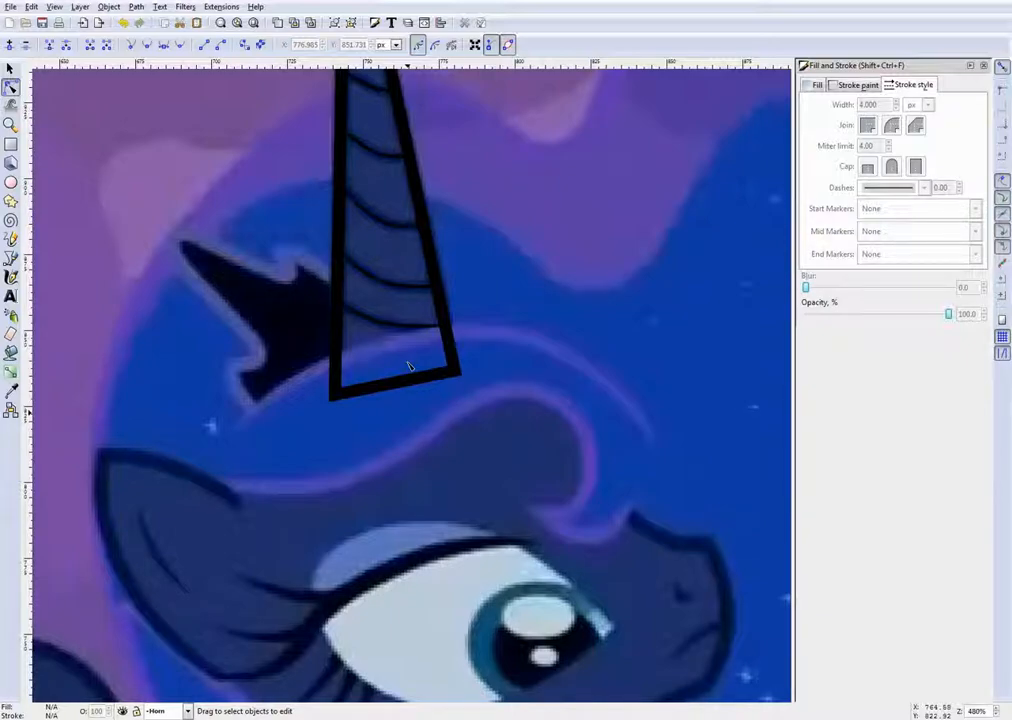
pyautogui.scroll(-1, 408, 366)
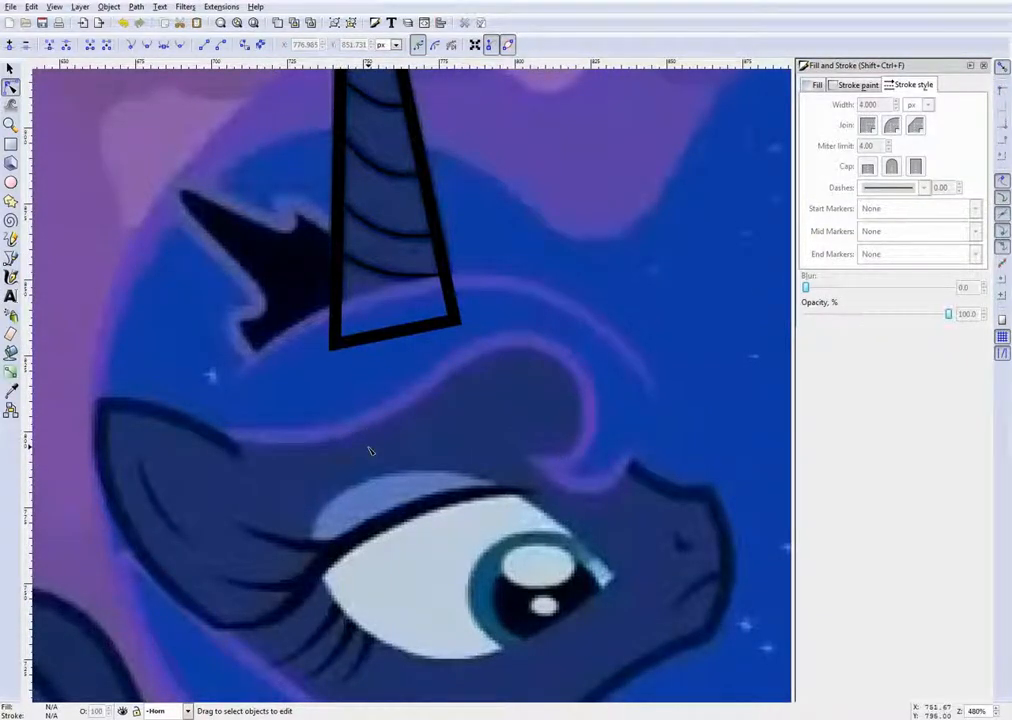
pyautogui.scroll(2, 370, 451)
pyautogui.scroll(-3, 368, 440)
pyautogui.scroll(1, 388, 429)
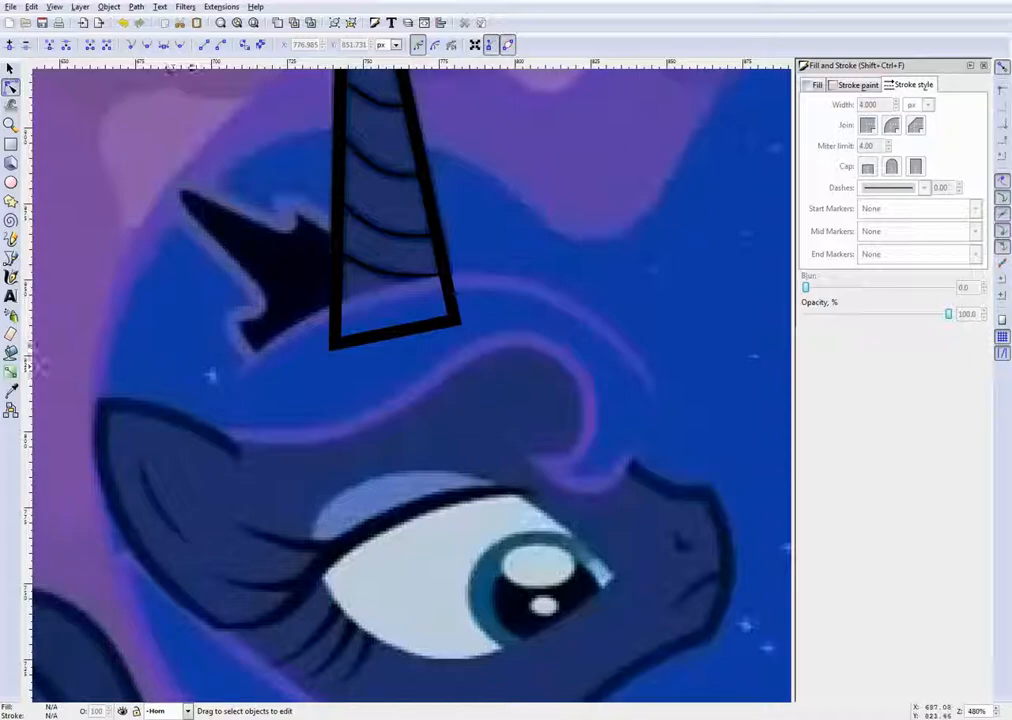
pyautogui.scroll(-4, 571, 295)
pyautogui.scroll(2, 594, 263)
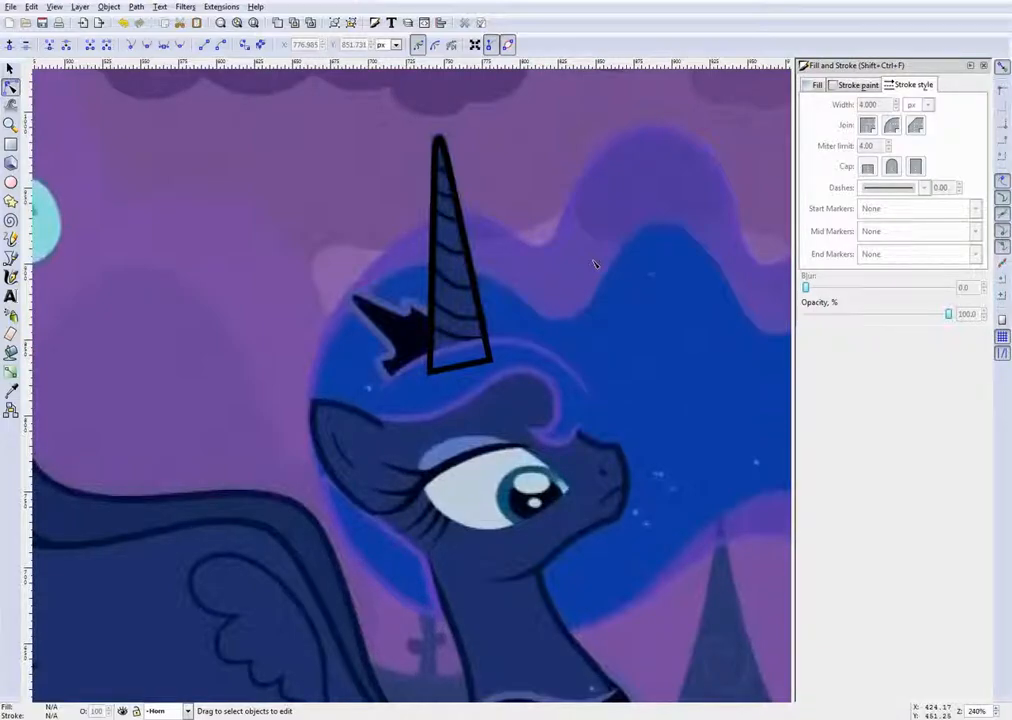
pyautogui.scroll(-3, 594, 263)
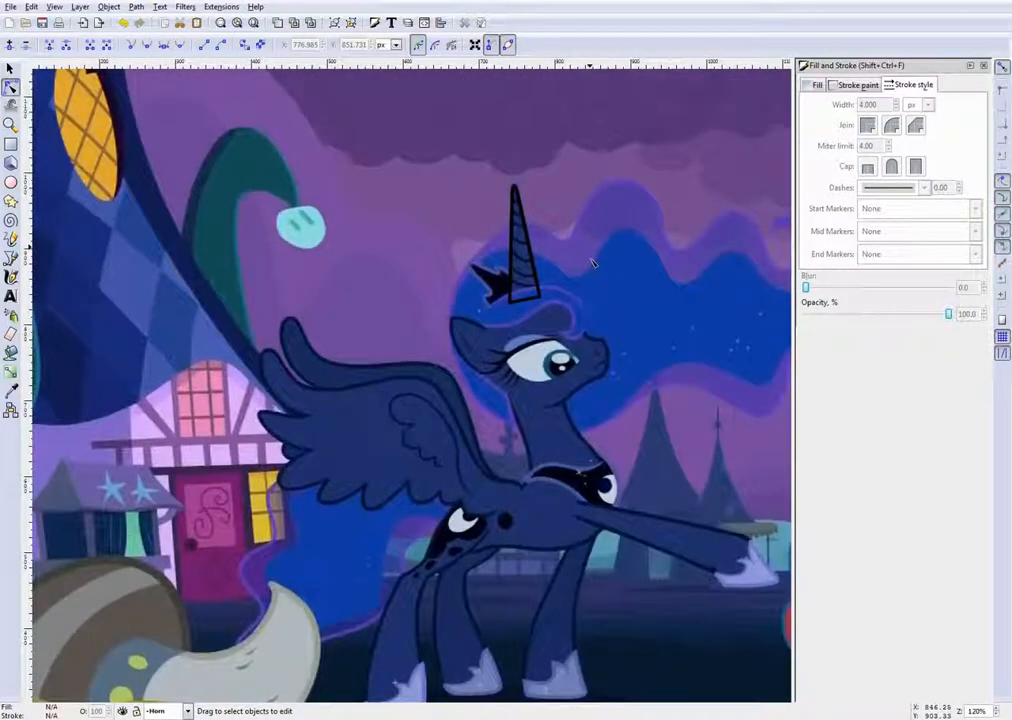
pyautogui.scroll(3, 592, 263)
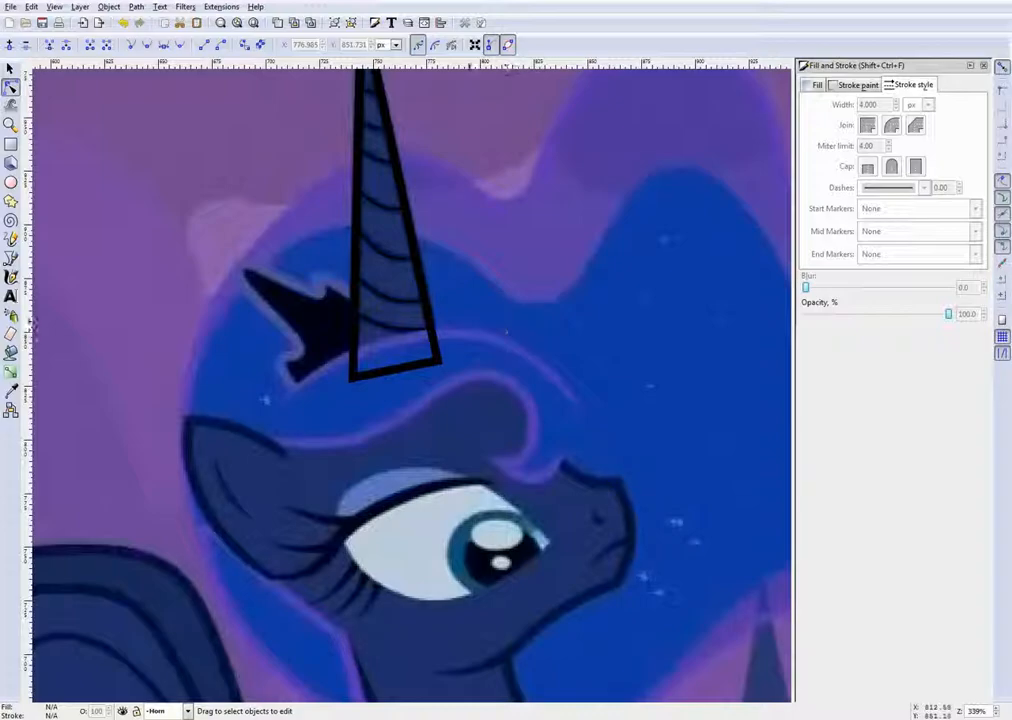
# Select the horn outline and fill it with the dark stroke colour 161d3f sampled from the horn in the Princess Luna colour guide
pyautogui.click(437, 352)
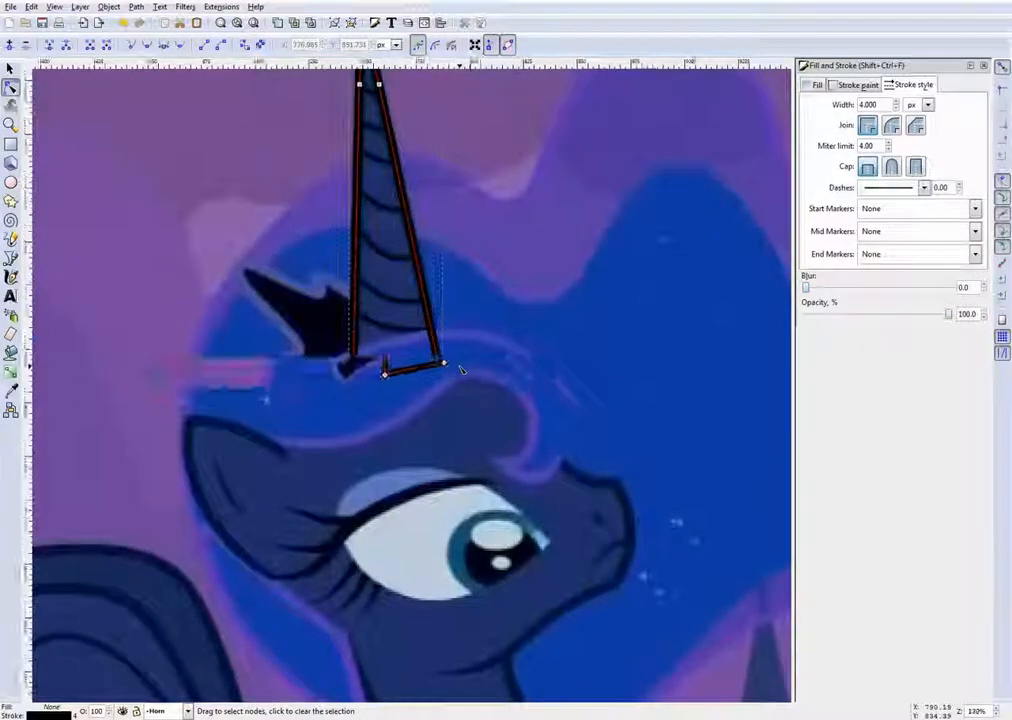
pyautogui.scroll(-6, 450, 360)
pyautogui.scroll(-2, 499, 384)
pyautogui.scroll(9, 474, 376)
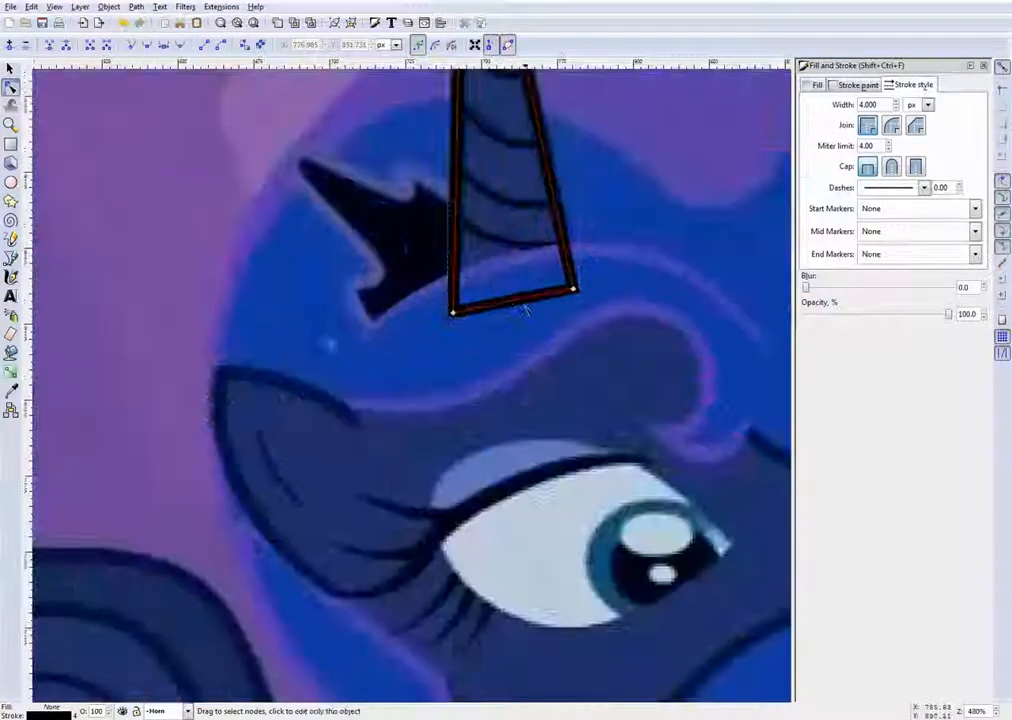
pyautogui.scroll(-9, 480, 399)
pyautogui.scroll(5, 282, 440)
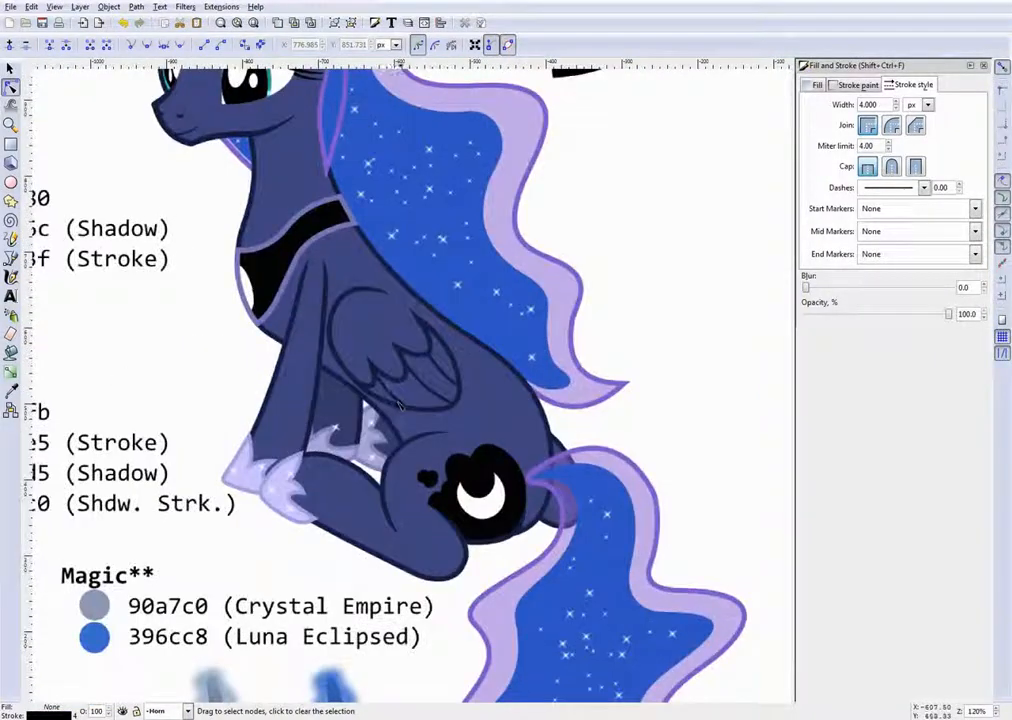
pyautogui.scroll(11, 386, 385)
pyautogui.scroll(3, 120, 190)
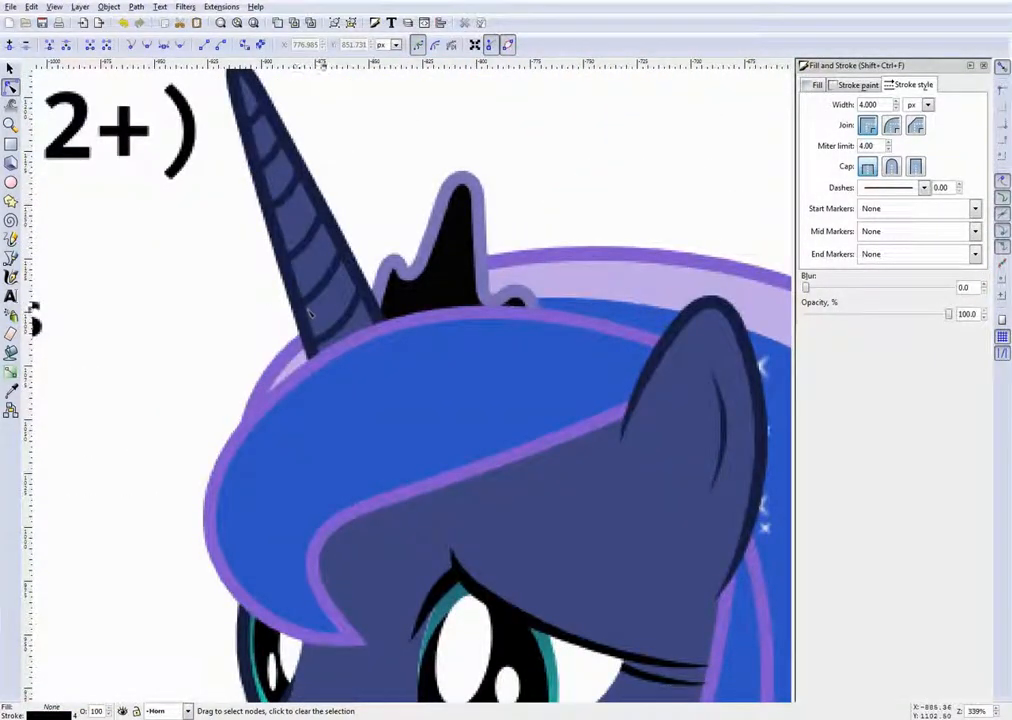
pyautogui.scroll(-3, 200, 230)
pyautogui.scroll(3, 290, 255)
pyautogui.scroll(1, 291, 255)
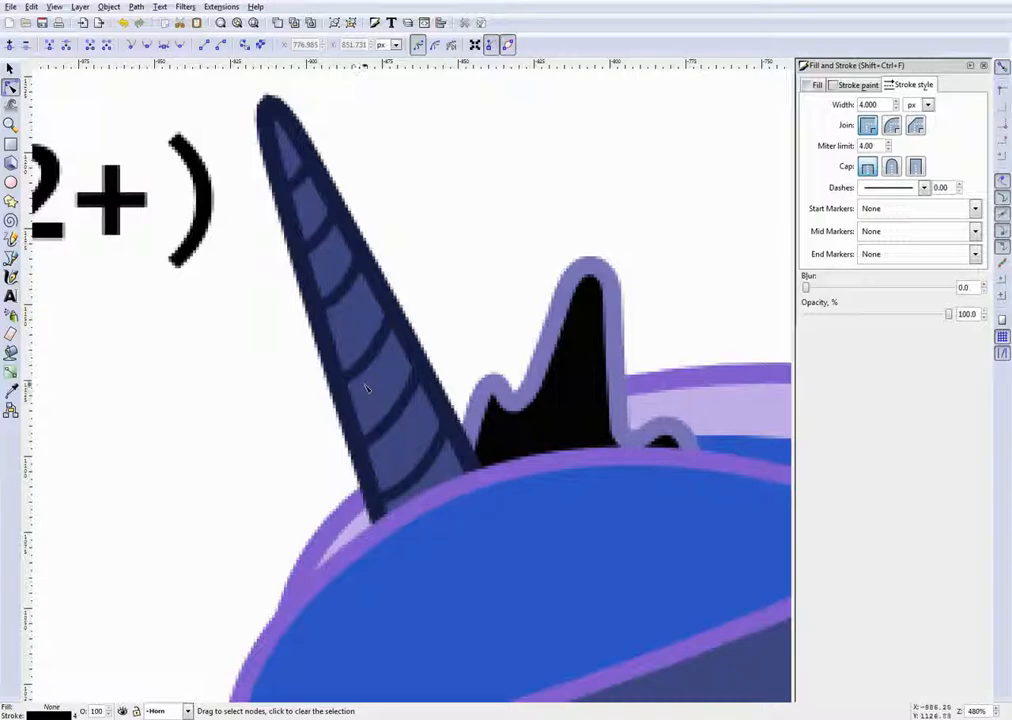
pyautogui.click(11, 390)
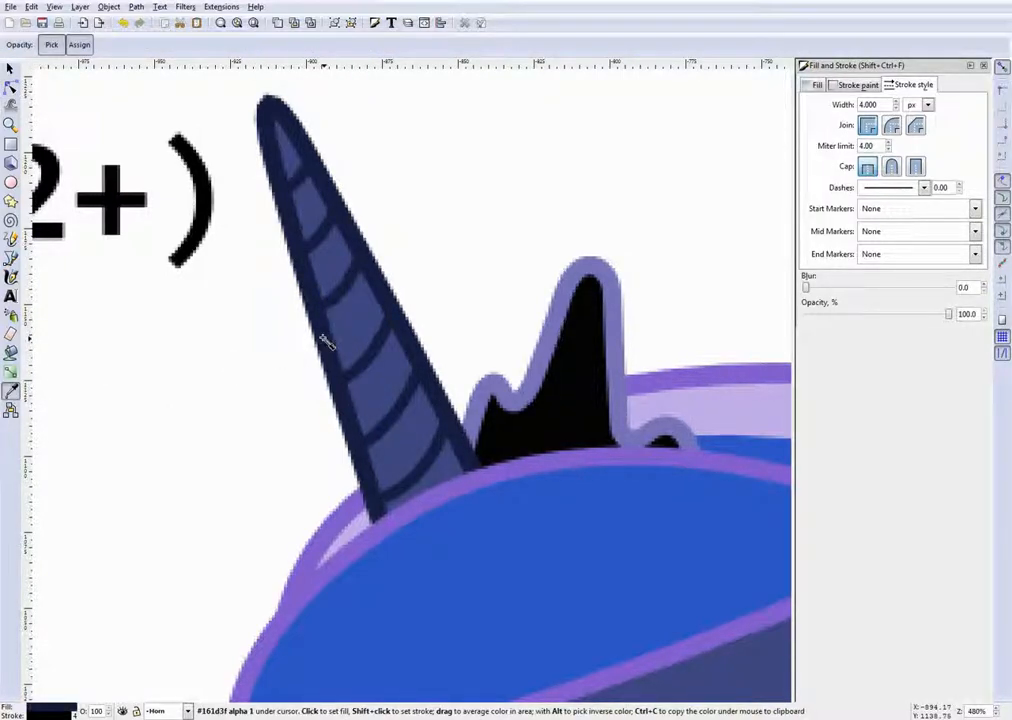
# Sample the horn's 161d3f fill as the stroke colour of the horn outline, undoing a mistaken pick of black as fill
pyautogui.scroll(-5, 390, 389)
pyautogui.scroll(-3, 397, 390)
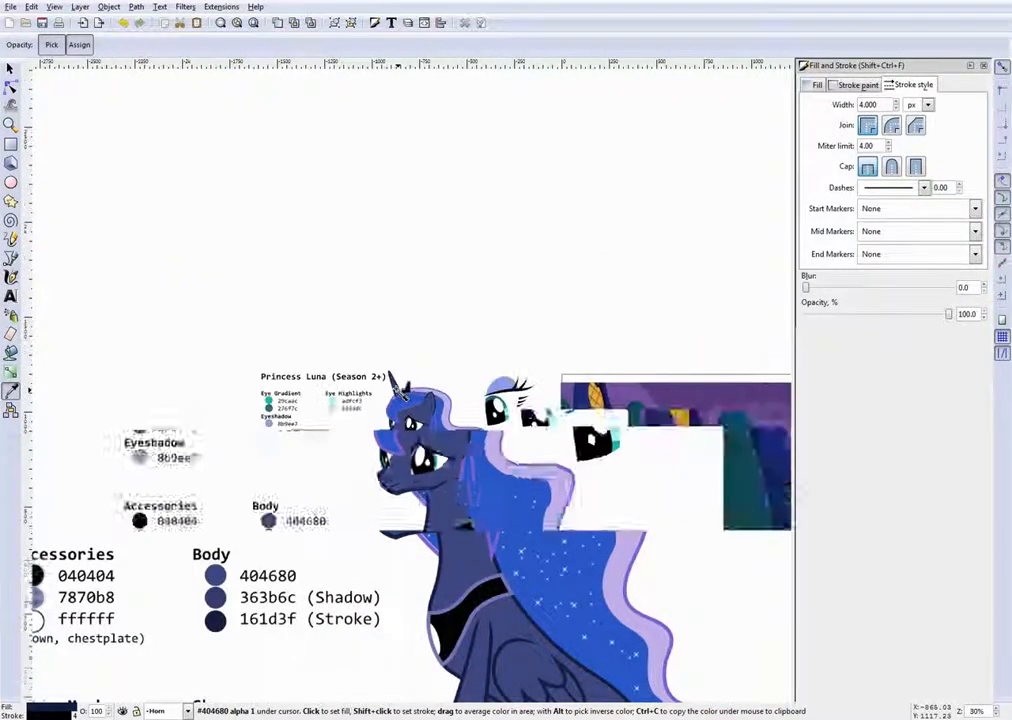
pyautogui.scroll(3, 750, 452)
pyautogui.scroll(4, 632, 375)
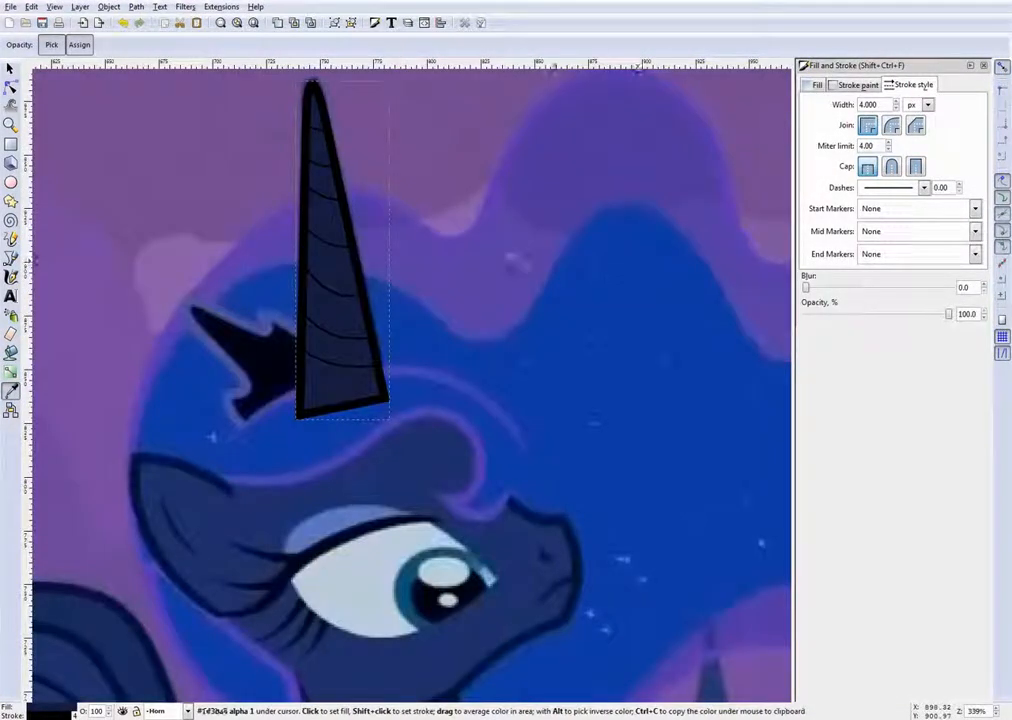
pyautogui.scroll(3, 430, 250)
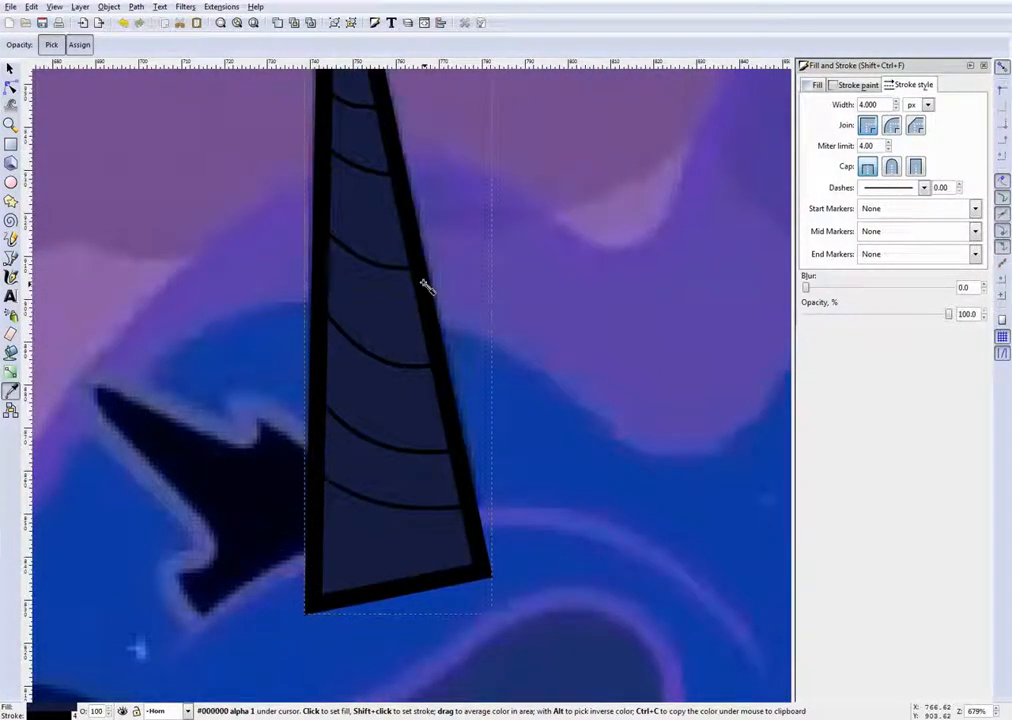
pyautogui.click(425, 288)
pyautogui.hotkey('ctrl', 'z')
pyautogui.keyDown('shift'); pyautogui.click(384, 310); pyautogui.keyUp('shift')
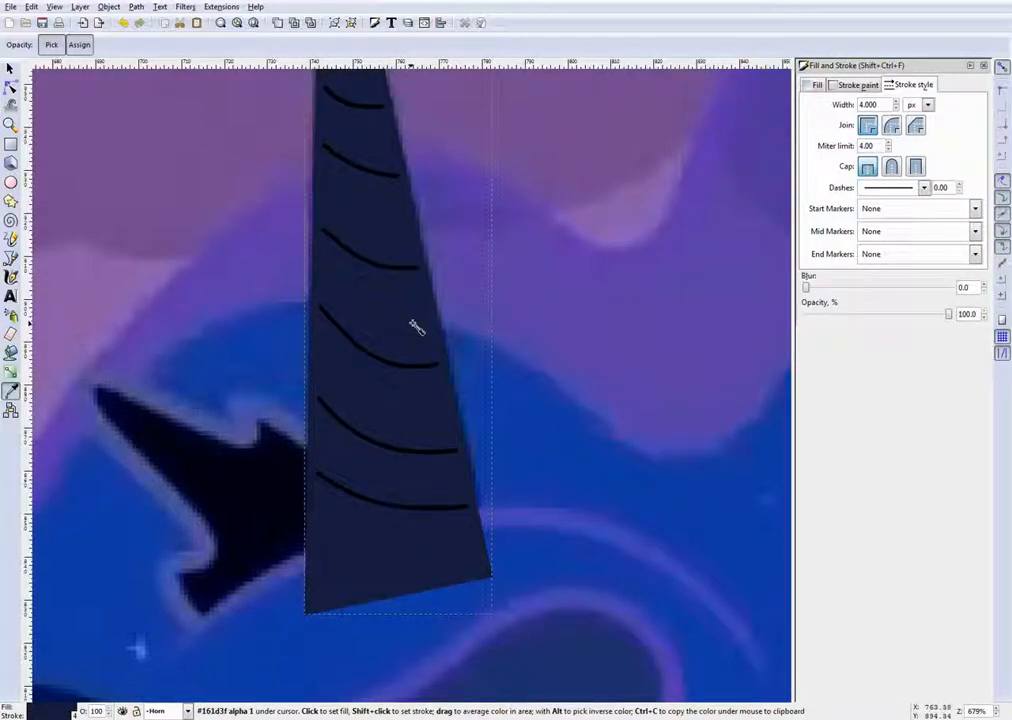
pyautogui.scroll(2, 385, 425)
pyautogui.scroll(-3, 402, 395)
pyautogui.scroll(1, 404, 413)
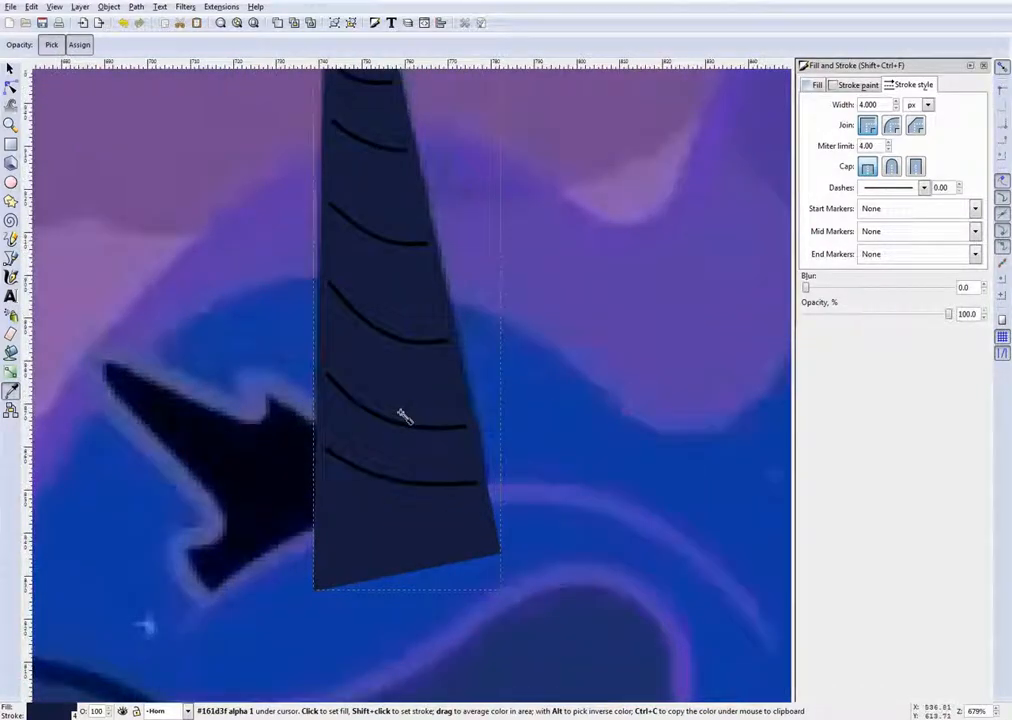
pyautogui.scroll(-2, 409, 415)
pyautogui.scroll(2, 409, 418)
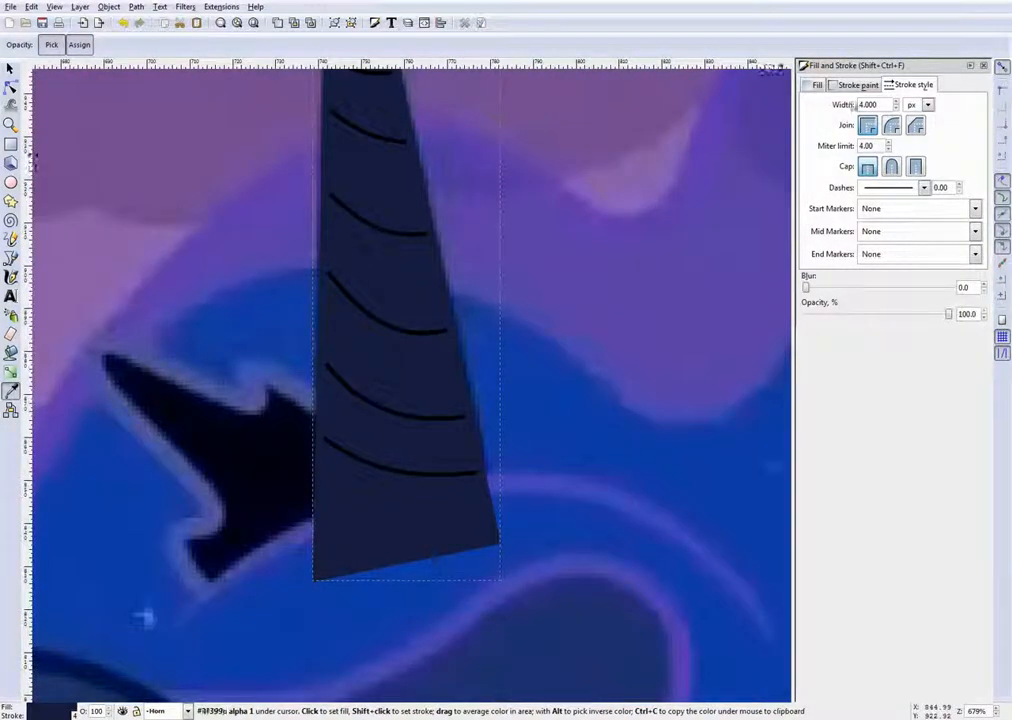
# Inspect the outline's stroke paint, toggle the Horn layer's visibility, and undo the stroke colour change
pyautogui.click(866, 85)
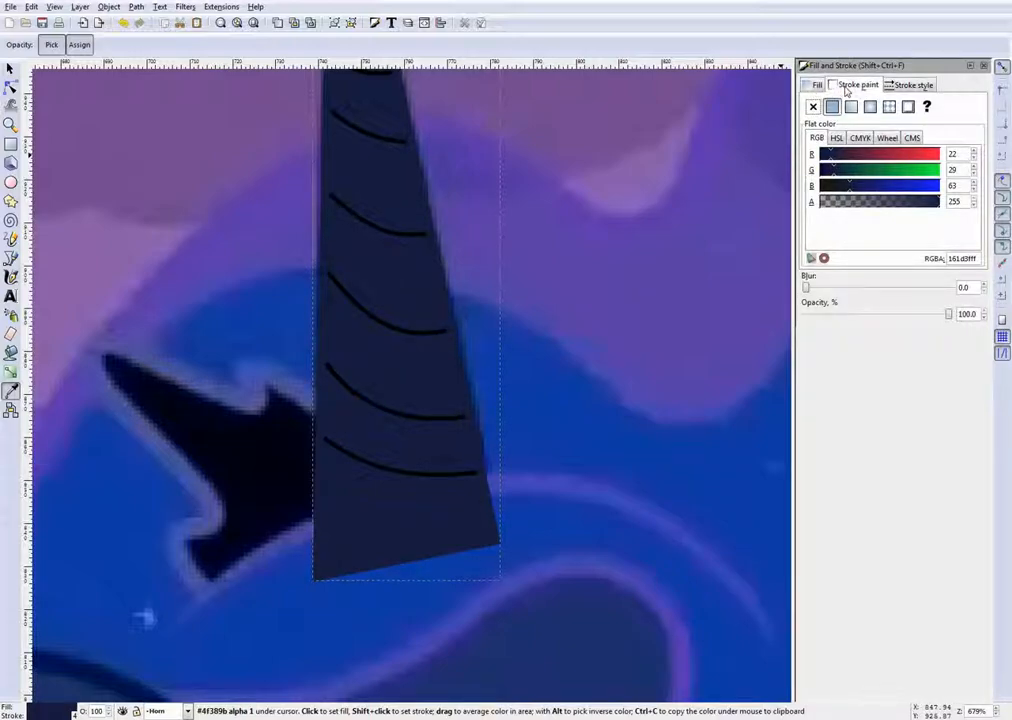
pyautogui.click(123, 712)
pyautogui.click(123, 712)
pyautogui.hotkey('ctrl', 'z')
pyautogui.hotkey('ctrl', 'z')
pyautogui.hotkey('ctrl', 'z')
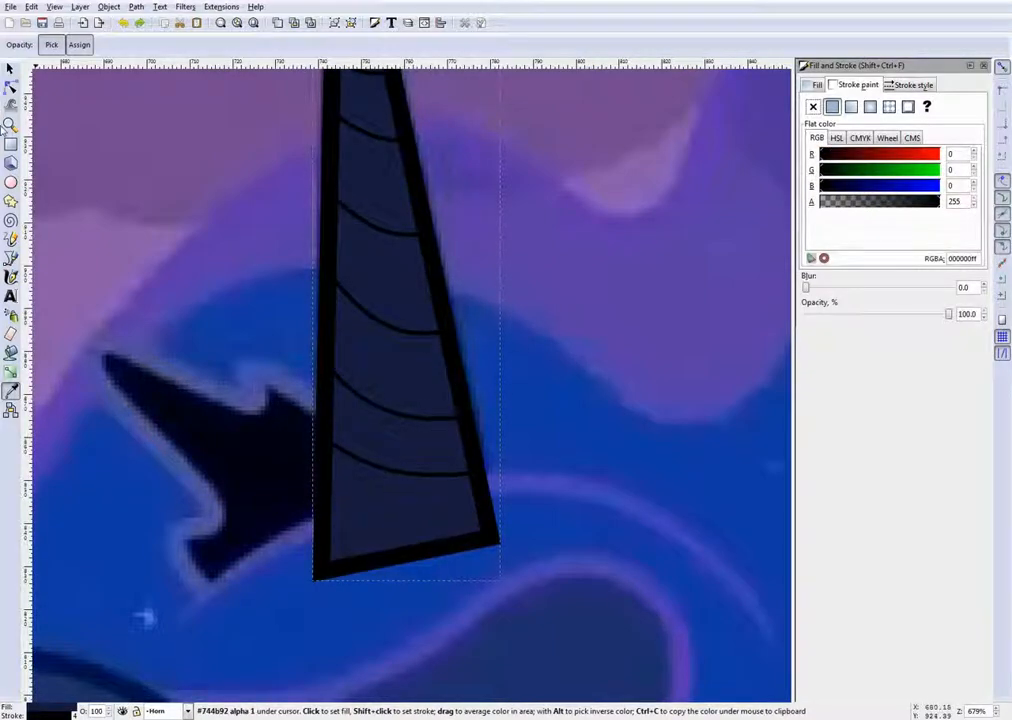
# Select the horn outline and set its stroke colour to the dark 161d3f sampled from the horn's edge in the colour guide
pyautogui.click(10, 68)
pyautogui.click(301, 256)
pyautogui.click(344, 257)
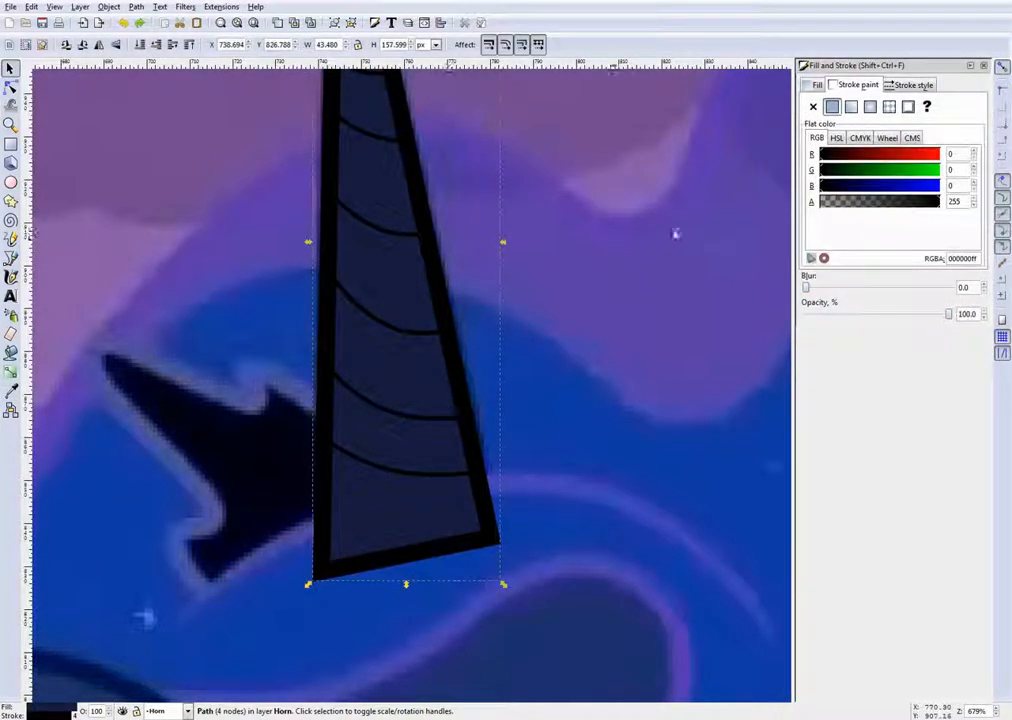
pyautogui.keyDown('ctrl'); pyautogui.scroll(-4, 578, 255); pyautogui.keyUp('ctrl')
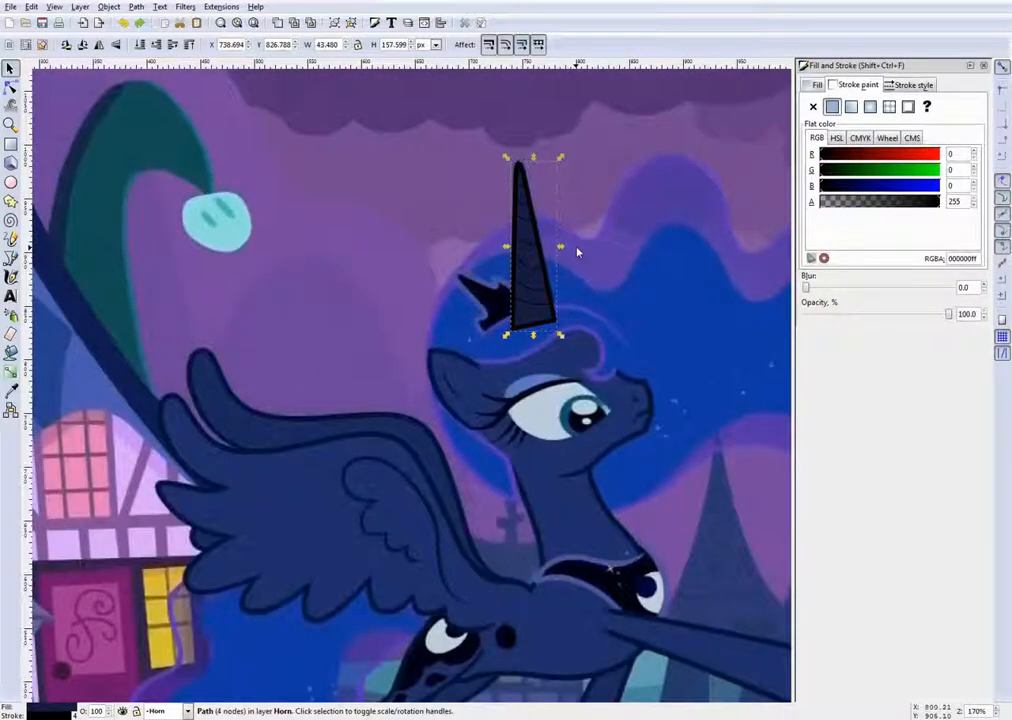
pyautogui.keyDown('ctrl'); pyautogui.scroll(-3, 578, 253); pyautogui.keyUp('ctrl')
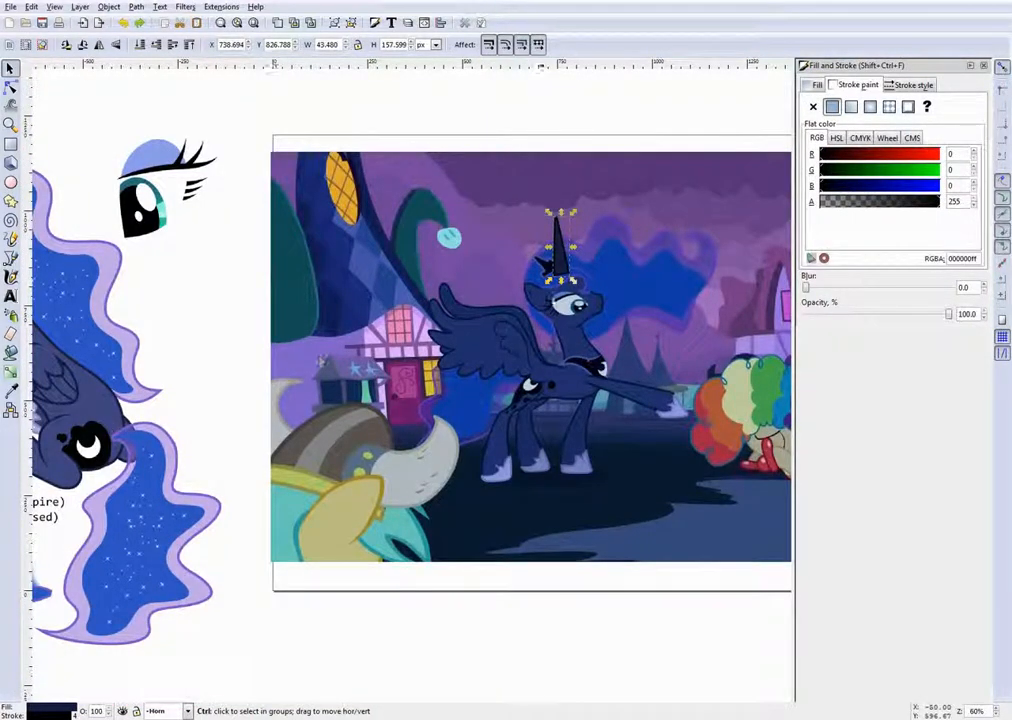
pyautogui.keyDown('ctrl'); pyautogui.scroll(-3, 365, 374); pyautogui.keyUp('ctrl')
pyautogui.keyDown('ctrl'); pyautogui.scroll(4, 250, 355); pyautogui.keyUp('ctrl')
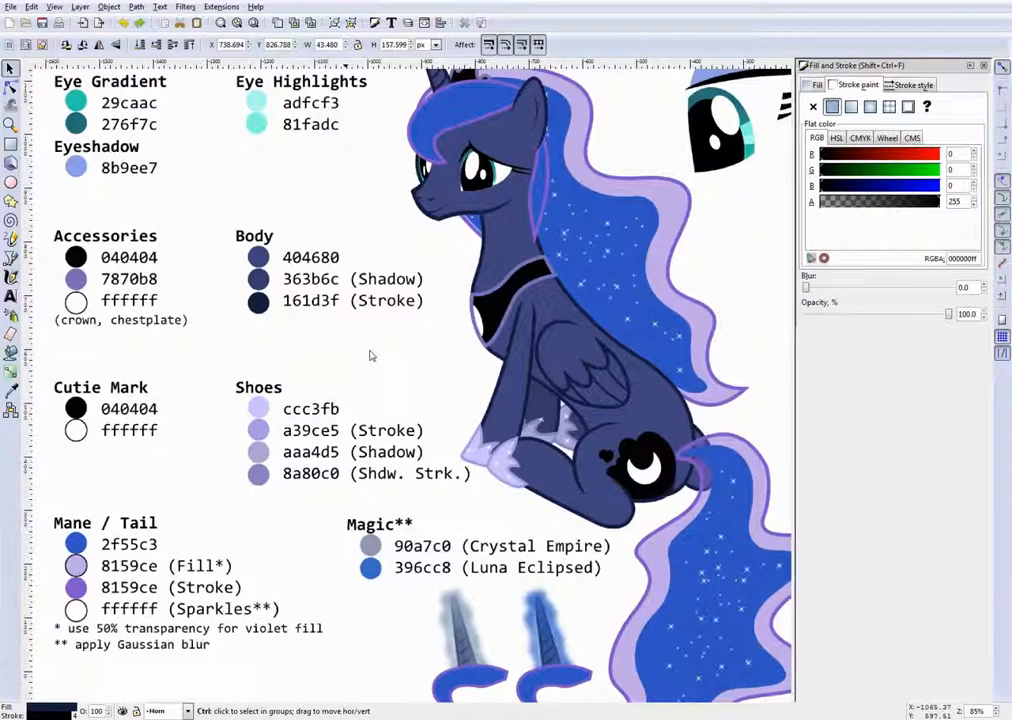
pyautogui.keyDown('ctrl'); pyautogui.scroll(1, 592, 325); pyautogui.keyUp('ctrl')
pyautogui.scroll(6, 567, 322)
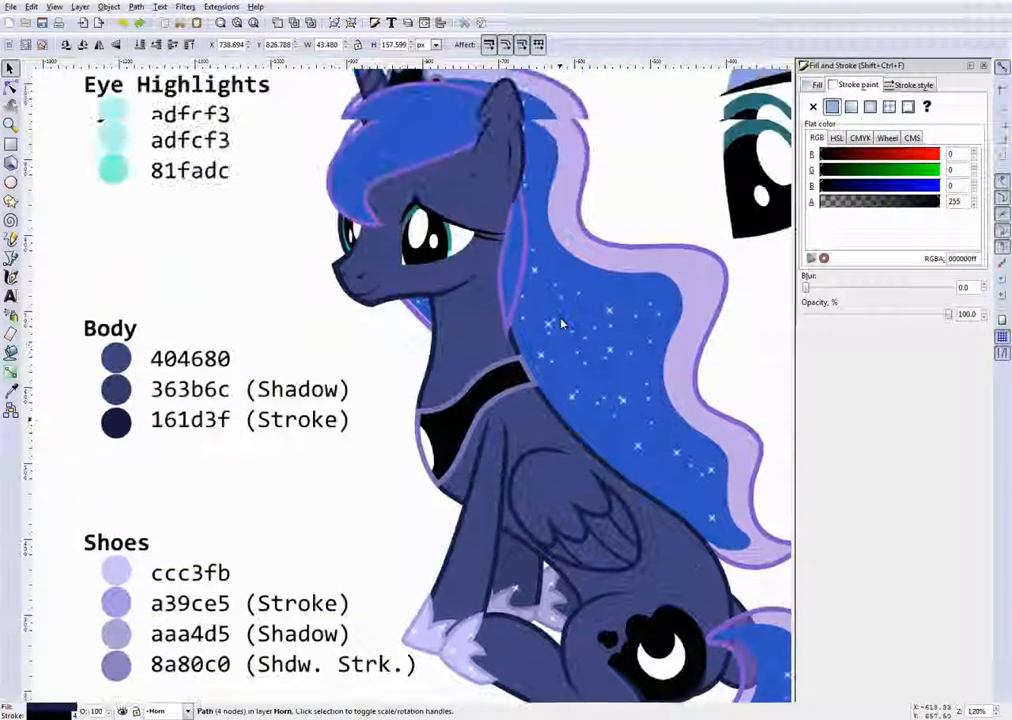
pyautogui.press('d')
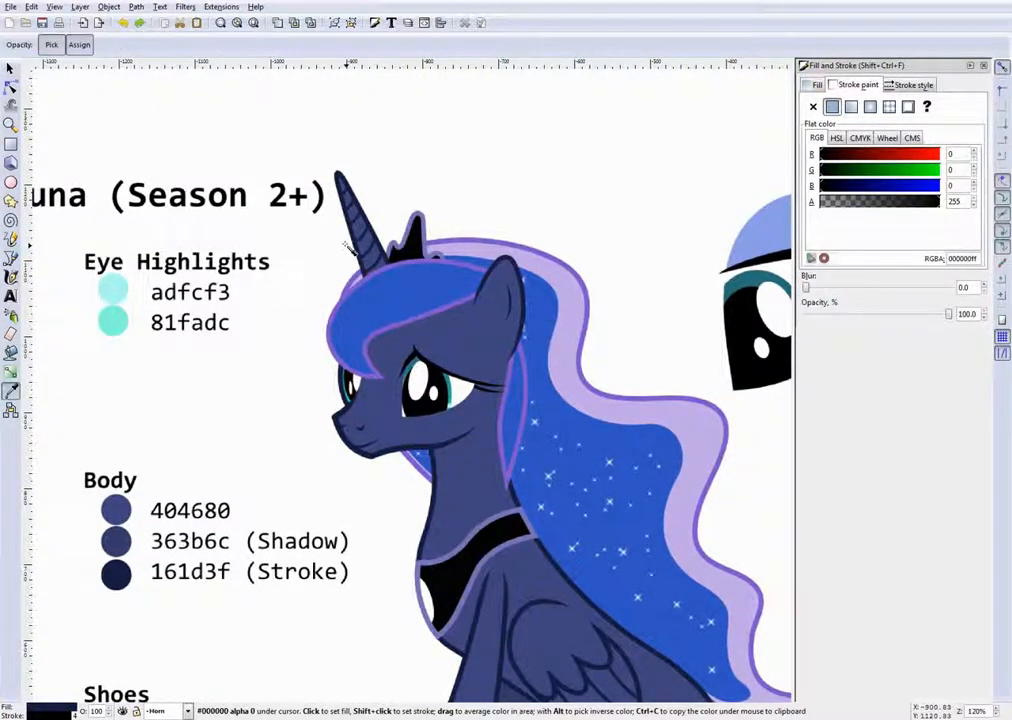
pyautogui.keyDown('ctrl'); pyautogui.scroll(8, 350, 226); pyautogui.keyUp('ctrl')
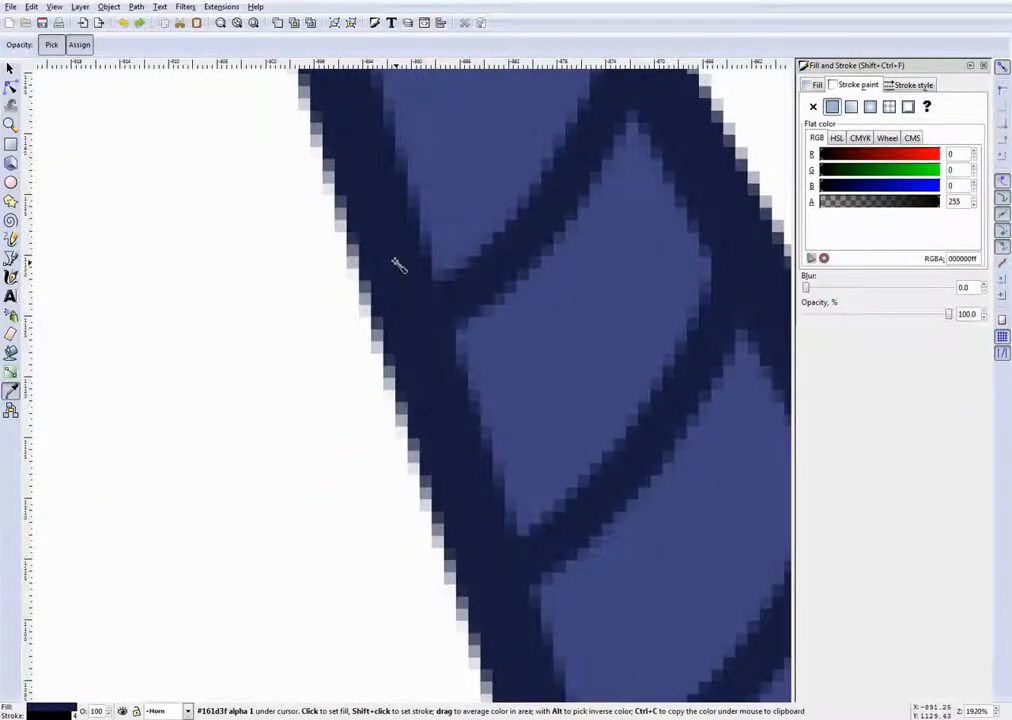
pyautogui.keyDown('ctrl'); pyautogui.scroll(-12, 352, 287); pyautogui.keyUp('ctrl')
pyautogui.keyDown('ctrl'); pyautogui.scroll(8, 573, 313); pyautogui.keyUp('ctrl')
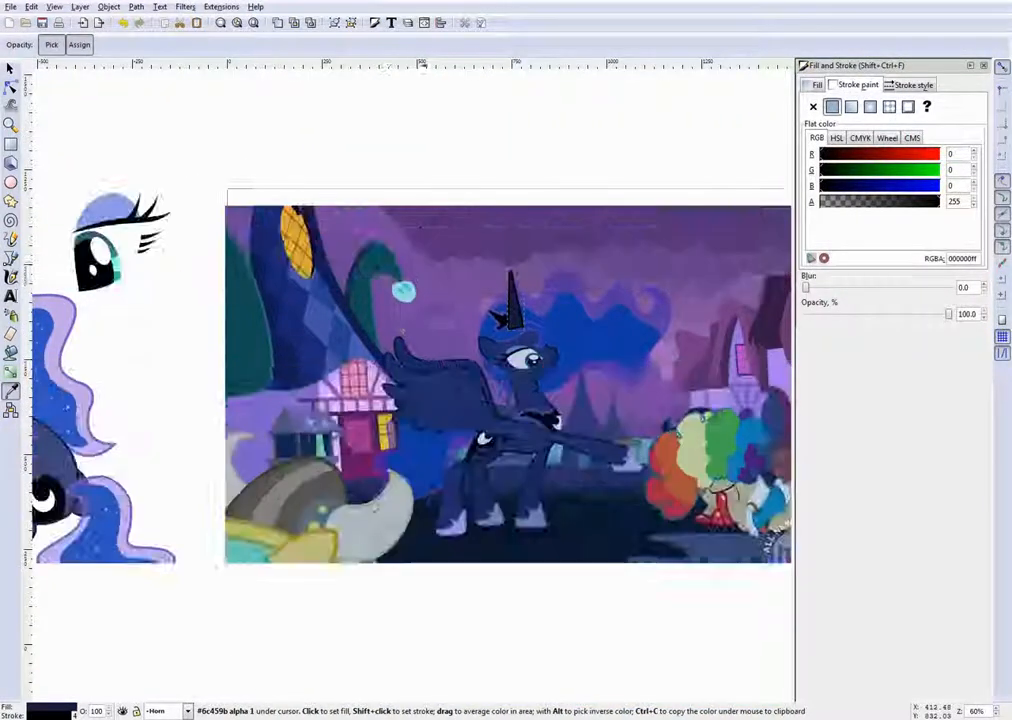
pyautogui.keyDown('ctrl'); pyautogui.scroll(4, 526, 298); pyautogui.keyUp('ctrl')
pyautogui.keyDown('ctrl'); pyautogui.scroll(-10, 522, 294); pyautogui.keyUp('ctrl')
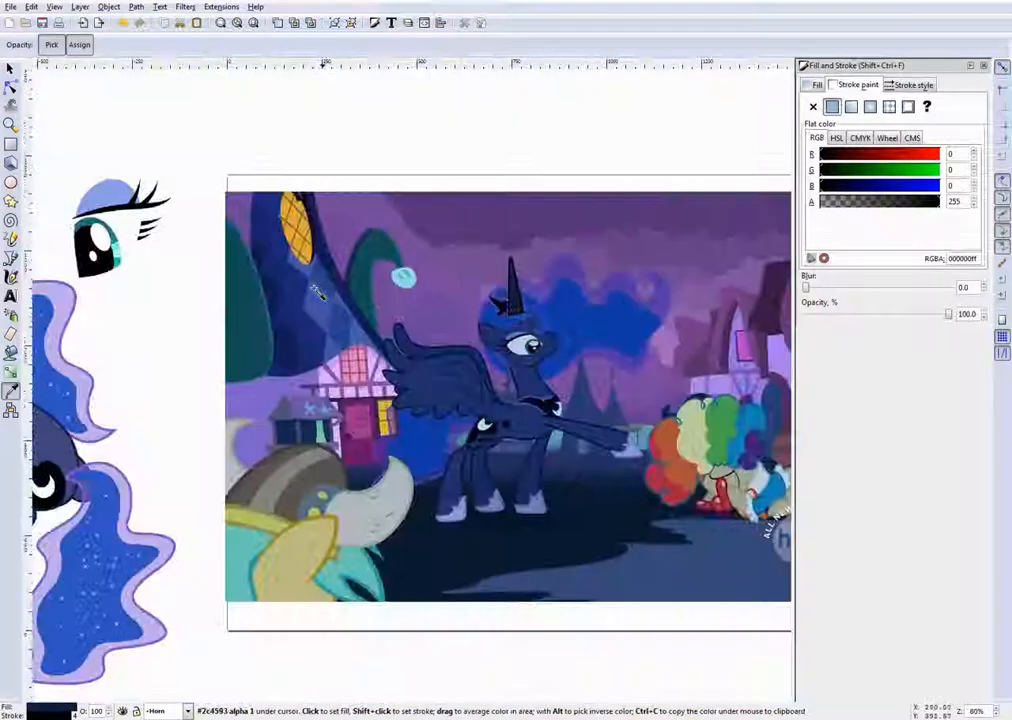
pyautogui.keyDown('ctrl'); pyautogui.scroll(-3, 223, 284); pyautogui.keyUp('ctrl')
pyautogui.keyDown('ctrl'); pyautogui.scroll(6, 170, 205); pyautogui.keyUp('ctrl')
pyautogui.keyDown('ctrl'); pyautogui.scroll(-6, 165, 200); pyautogui.keyUp('ctrl')
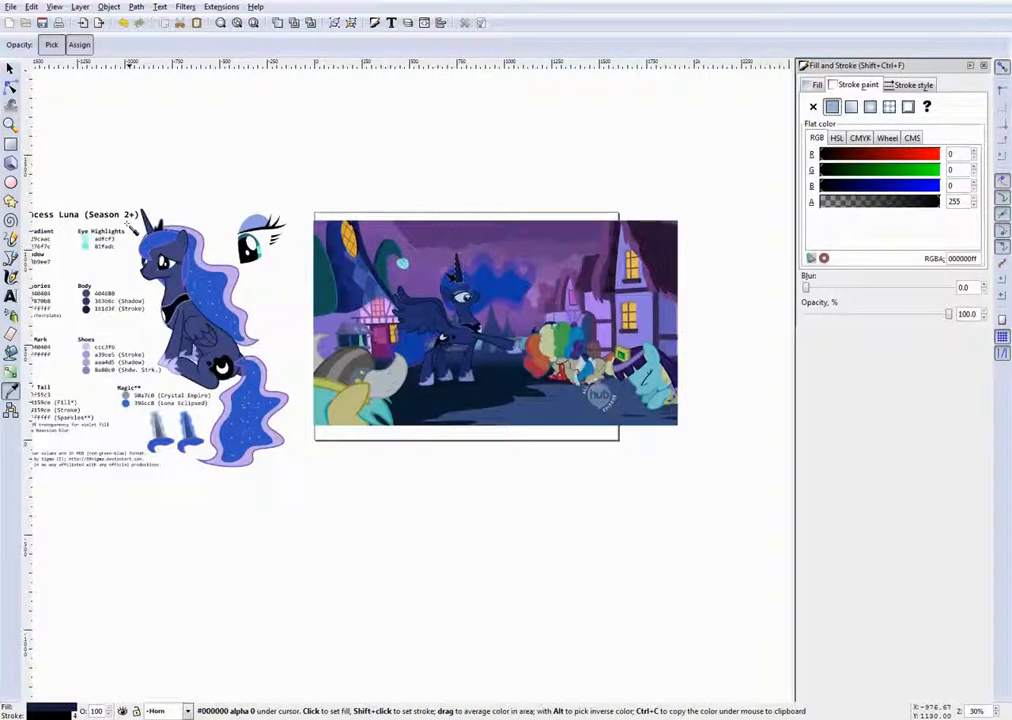
pyautogui.keyDown('ctrl'); pyautogui.scroll(4, 157, 197); pyautogui.keyUp('ctrl')
pyautogui.keyDown('ctrl'); pyautogui.scroll(5, 160, 200); pyautogui.keyUp('ctrl')
pyautogui.click(524, 302)
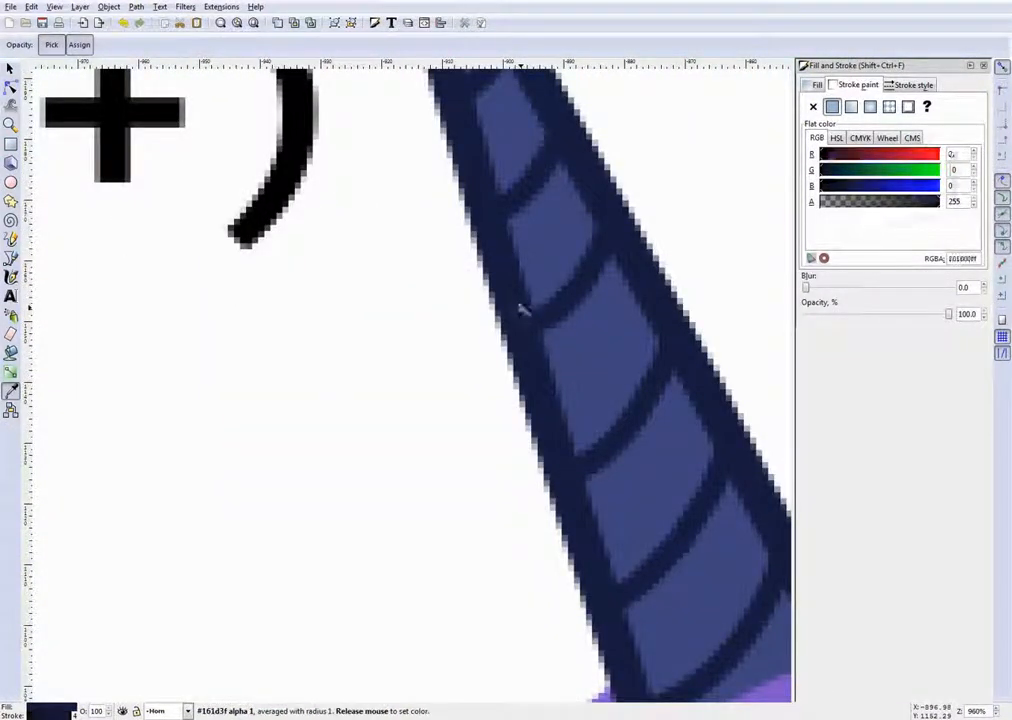
# Check the horn outline's stroke settings and remove its fill so that only the stroke is painted
pyautogui.keyDown('ctrl'); pyautogui.scroll(-8, 380, 305); pyautogui.keyUp('ctrl')
pyautogui.keyDown('ctrl'); pyautogui.scroll(4, 440, 285); pyautogui.keyUp('ctrl')
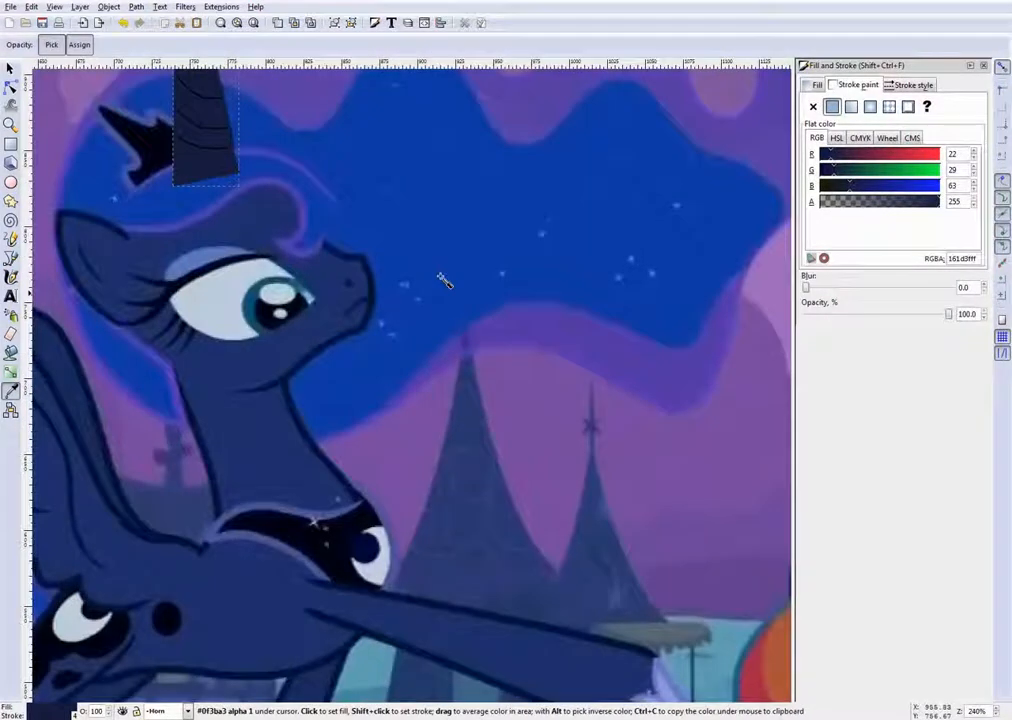
pyautogui.keyDown('ctrl'); pyautogui.scroll(-4, 228, 200); pyautogui.keyUp('ctrl')
pyautogui.keyDown('ctrl'); pyautogui.scroll(6, 174, 153); pyautogui.keyUp('ctrl')
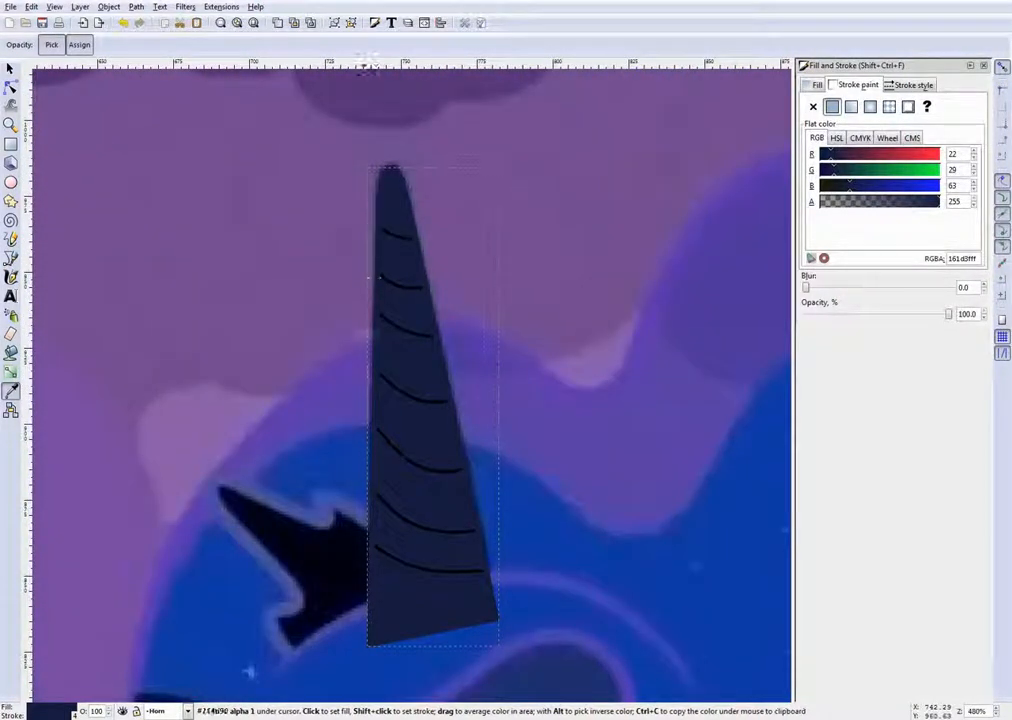
pyautogui.scroll(-1, 361, 334)
pyautogui.keyDown('ctrl'); pyautogui.scroll(-3, 368, 354); pyautogui.keyUp('ctrl')
pyautogui.keyDown('ctrl'); pyautogui.scroll(3, 397, 388); pyautogui.keyUp('ctrl')
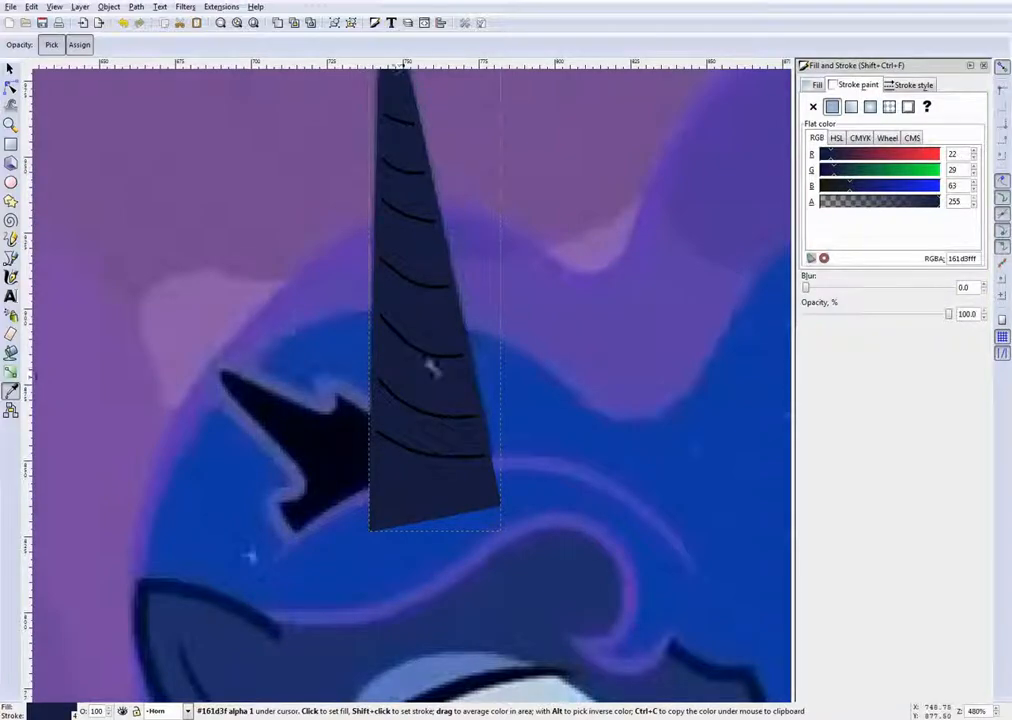
pyautogui.click(902, 86)
pyautogui.click(862, 86)
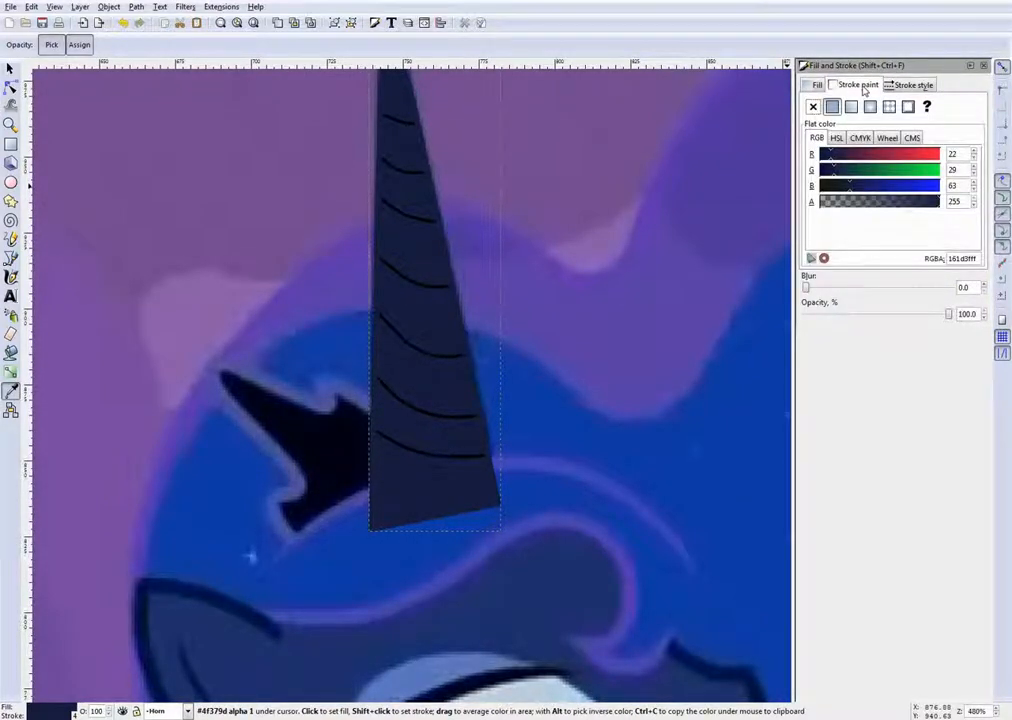
pyautogui.click(902, 86)
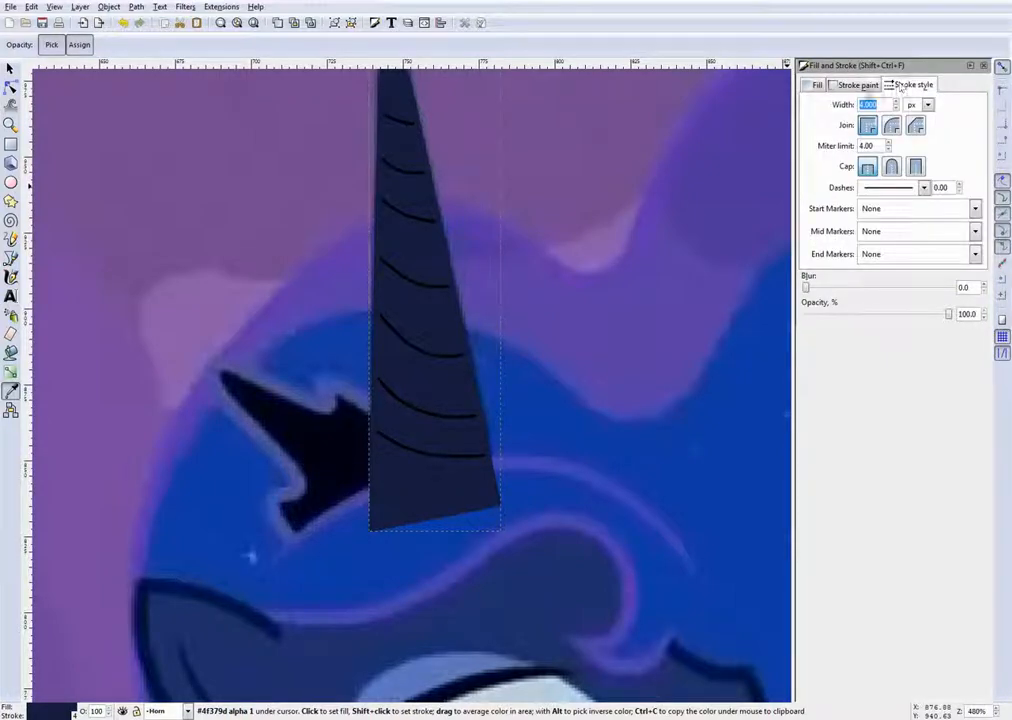
pyautogui.click(852, 86)
pyautogui.click(820, 86)
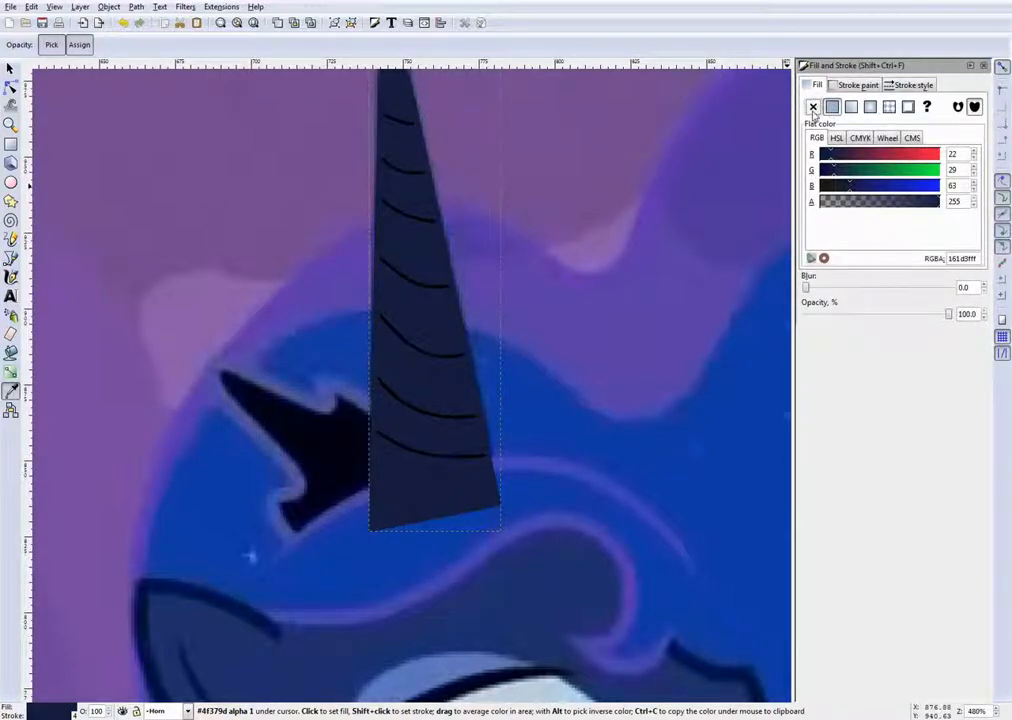
pyautogui.click(813, 107)
pyautogui.scroll(-3, 456, 250)
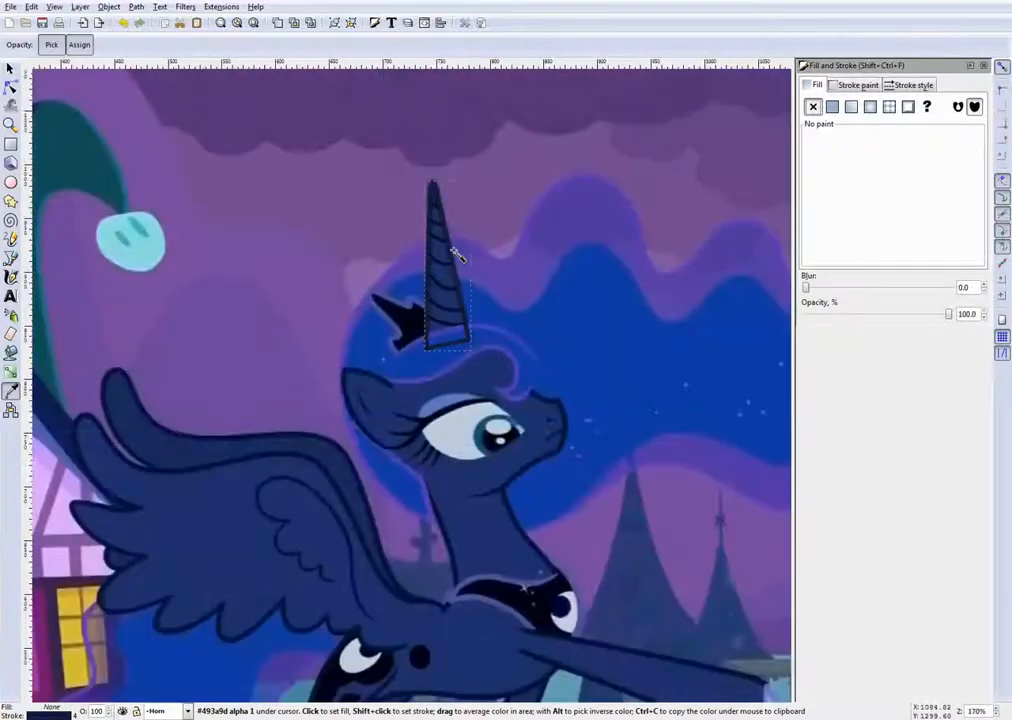
pyautogui.scroll(3, 451, 278)
# Paste the horn outline's style onto the lowest curved ridge line of the horn and set its stroke width to 3 px
pyautogui.click(10, 68)
pyautogui.press('Escape')
pyautogui.scroll(1, 455, 290)
pyautogui.scroll(1, 422, 420)
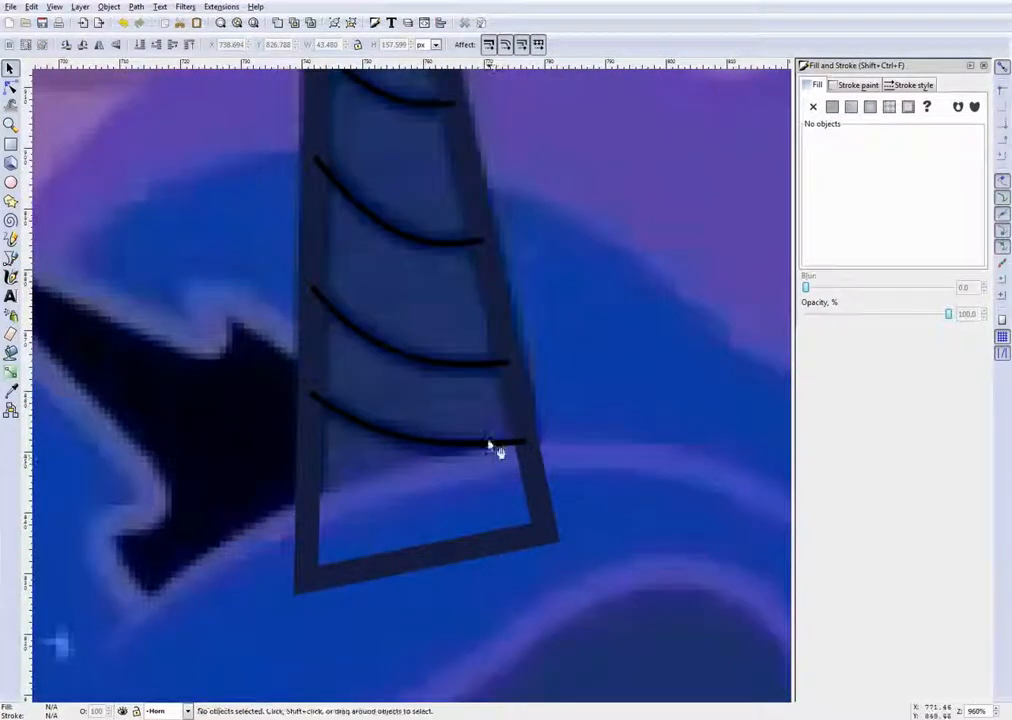
pyautogui.click(513, 410)
pyautogui.click(390, 440)
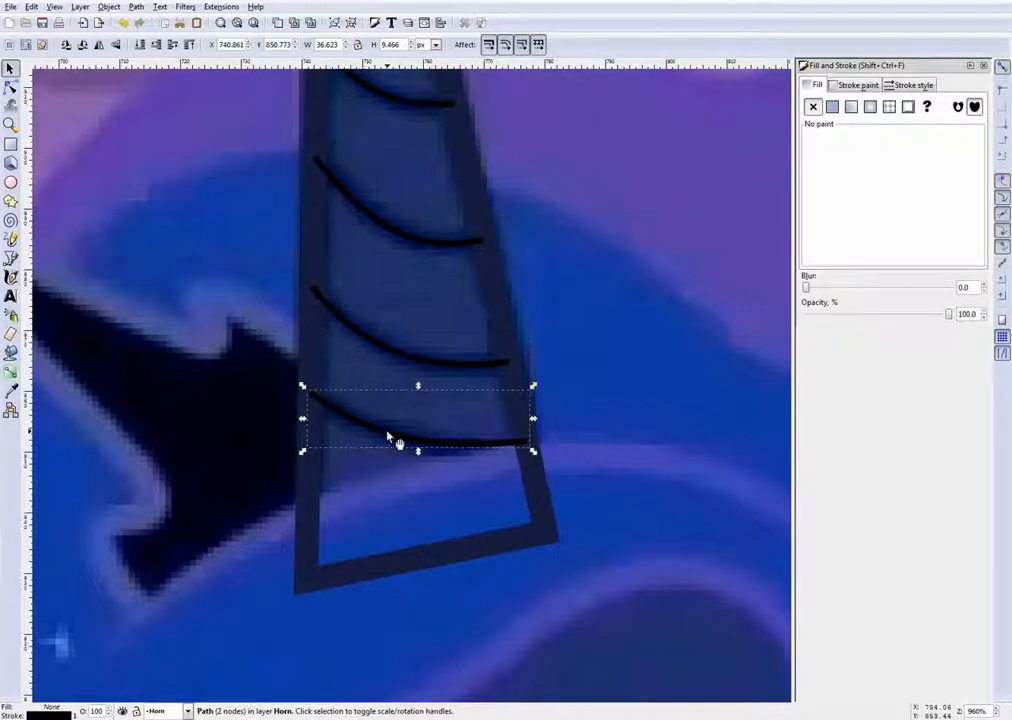
pyautogui.hotkey('ctrl', 'shift', 'v')
pyautogui.click(440, 410)
pyautogui.click(446, 441)
pyautogui.click(904, 86)
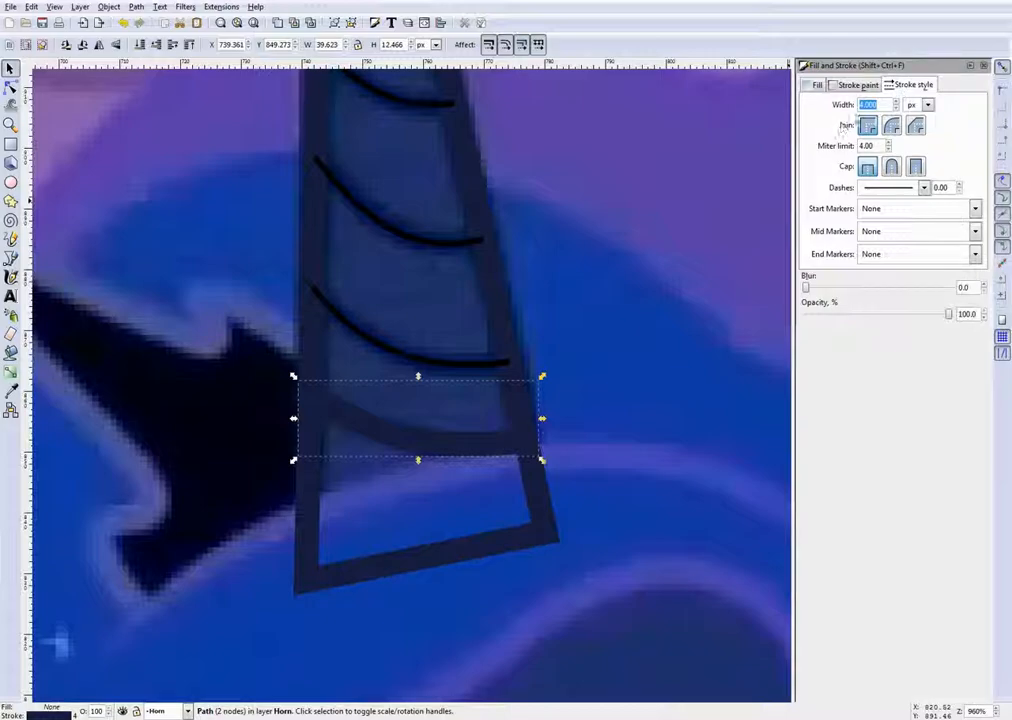
pyautogui.click(645, 285)
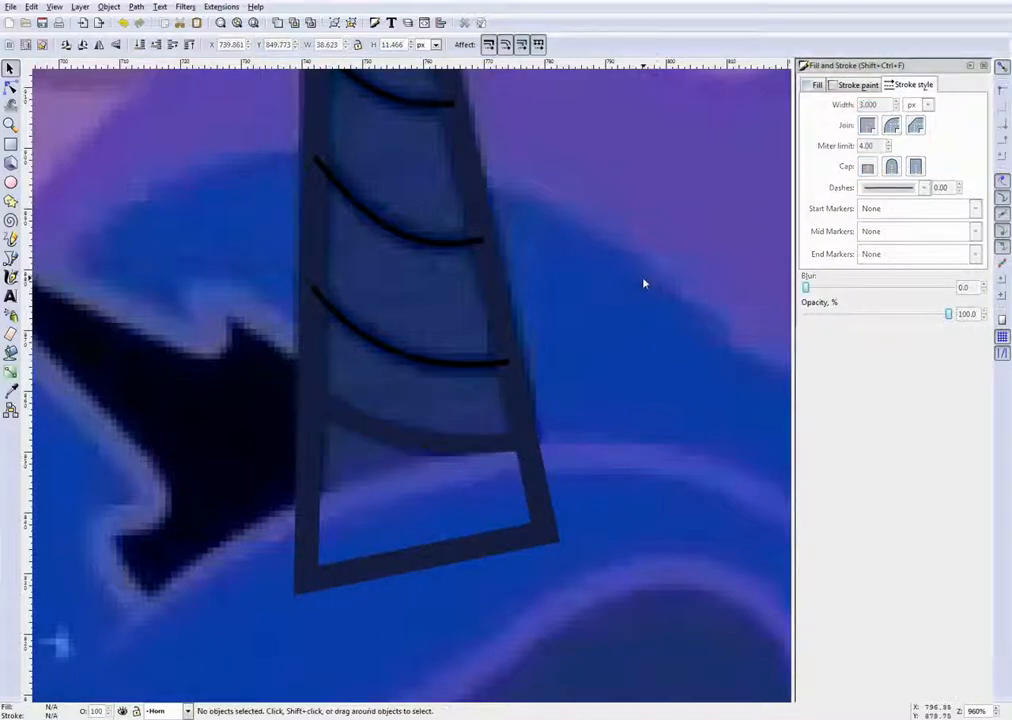
# Copy the lowest ridge line's style onto all the remaining ridge lines up the horn, and save the document
pyautogui.click(417, 437)
pyautogui.click(491, 283)
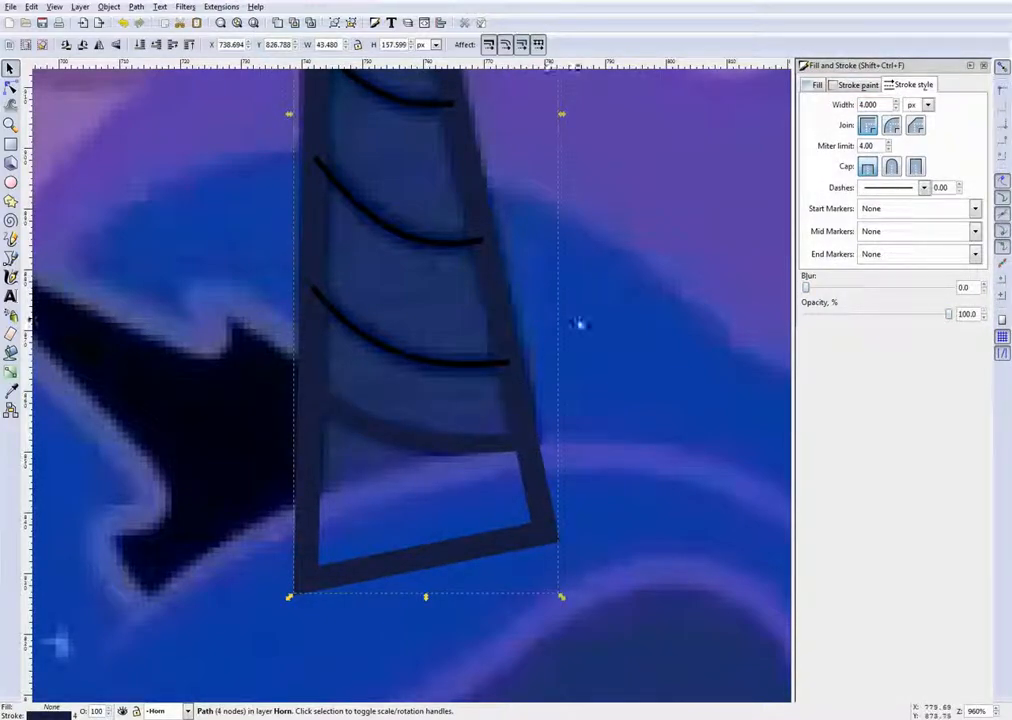
pyautogui.click(389, 441)
pyautogui.click(413, 361)
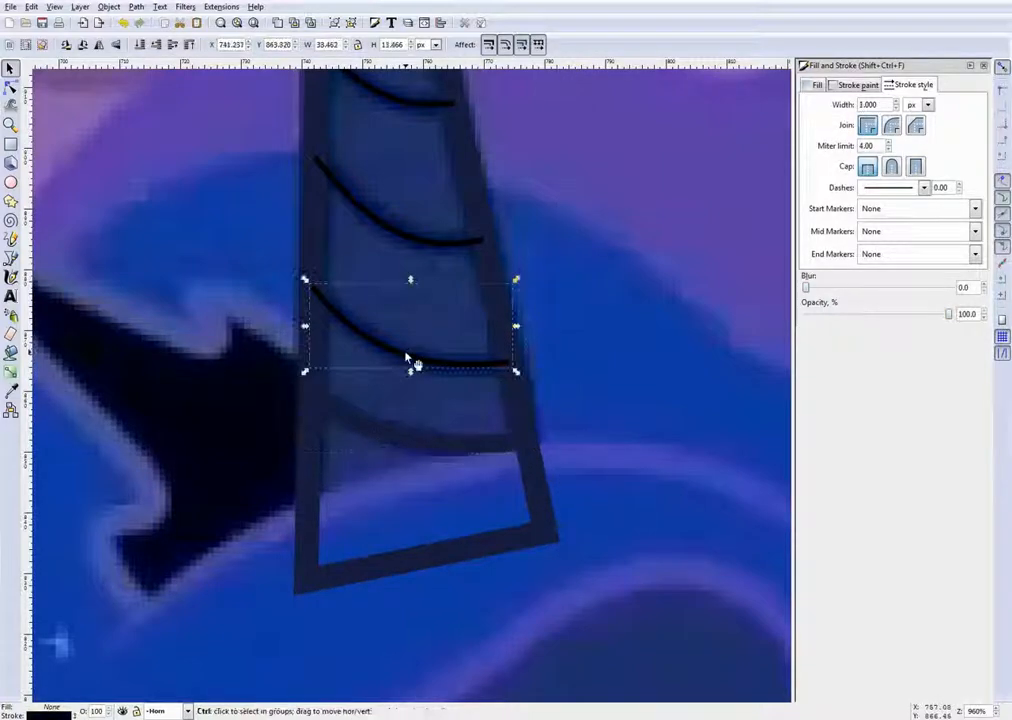
pyautogui.scroll(3, 395, 349)
pyautogui.click(395, 349)
pyautogui.scroll(3, 407, 327)
pyautogui.click(403, 330)
pyautogui.scroll(3, 401, 314)
pyautogui.click(401, 314)
pyautogui.scroll(2, 385, 290)
pyautogui.click(372, 287)
pyautogui.click(364, 205)
pyautogui.hotkey('ctrl', 'shift', 'v')
pyautogui.click(497, 335)
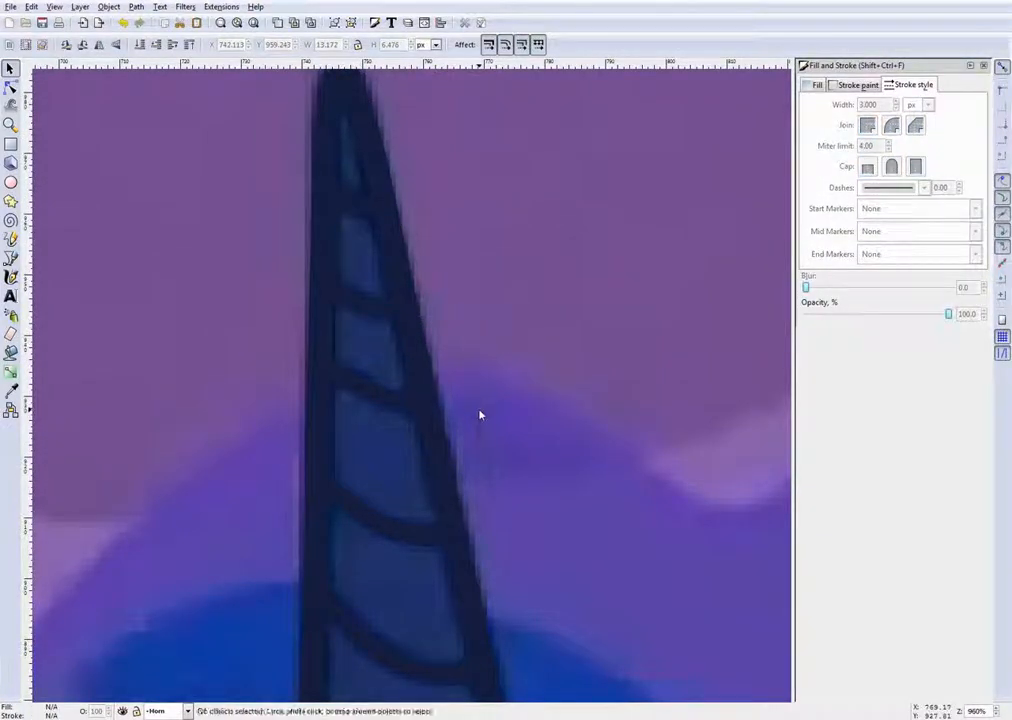
pyautogui.scroll(-5, 478, 411)
pyautogui.scroll(4, 487, 490)
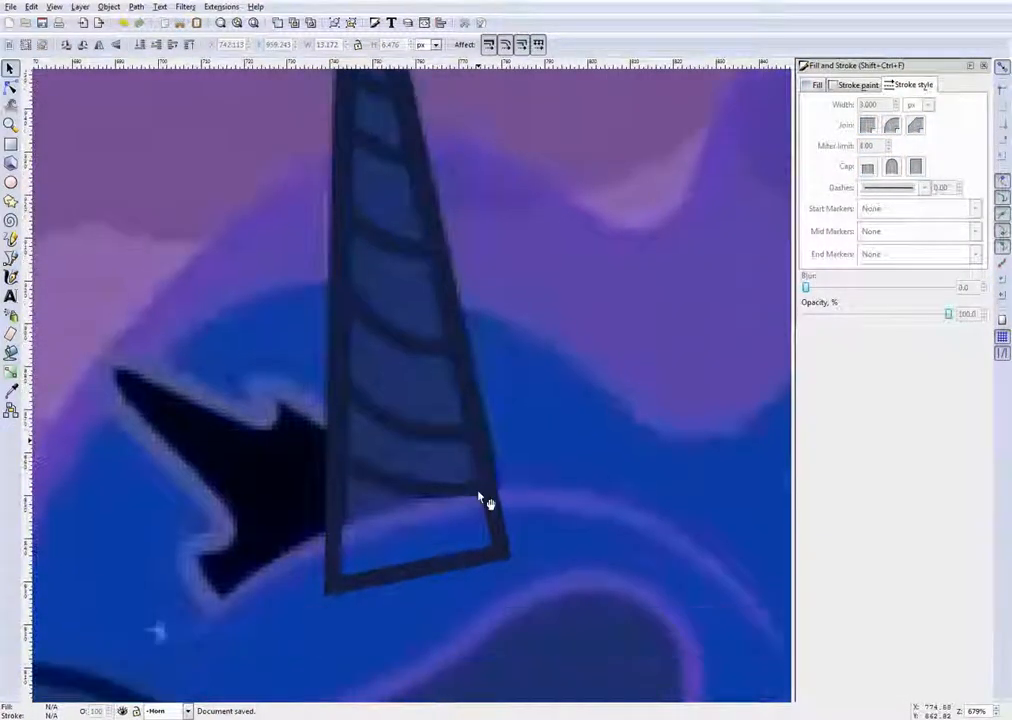
# Draw a closed triangular path with straight segments along the horn outline, from the two base corners up to the tip
pyautogui.press('b')
pyautogui.click(333, 587)
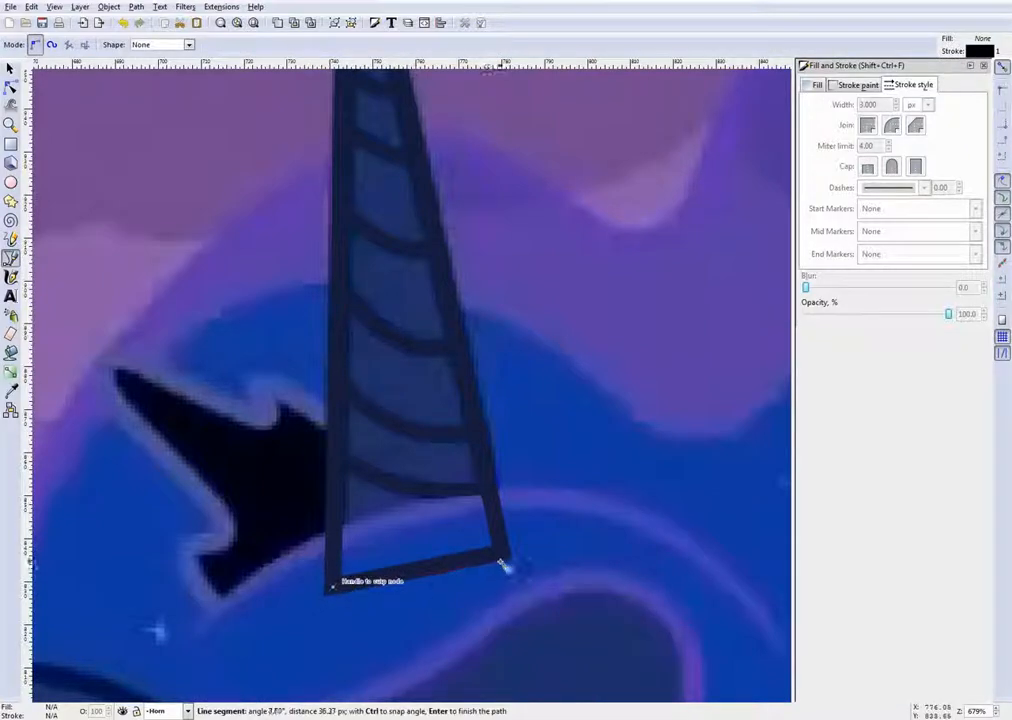
pyautogui.click(505, 558)
pyautogui.scroll(7, 470, 418)
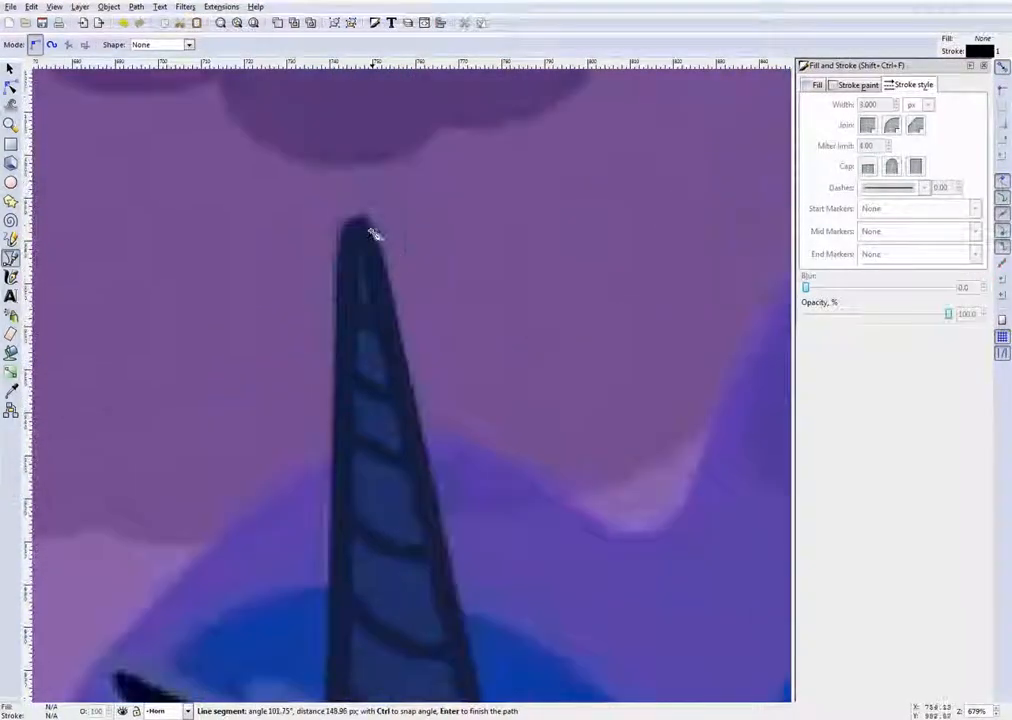
pyautogui.click(360, 235)
pyautogui.scroll(-7, 395, 436)
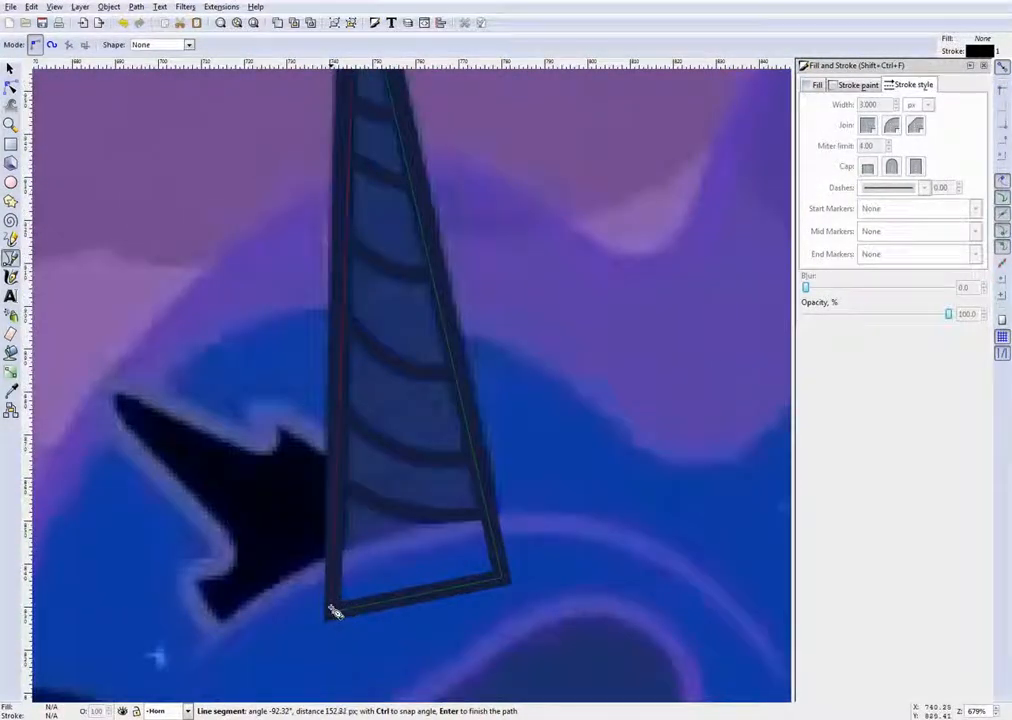
pyautogui.click(338, 615)
pyautogui.scroll(-1, 553, 397)
pyautogui.scroll(-2, 553, 395)
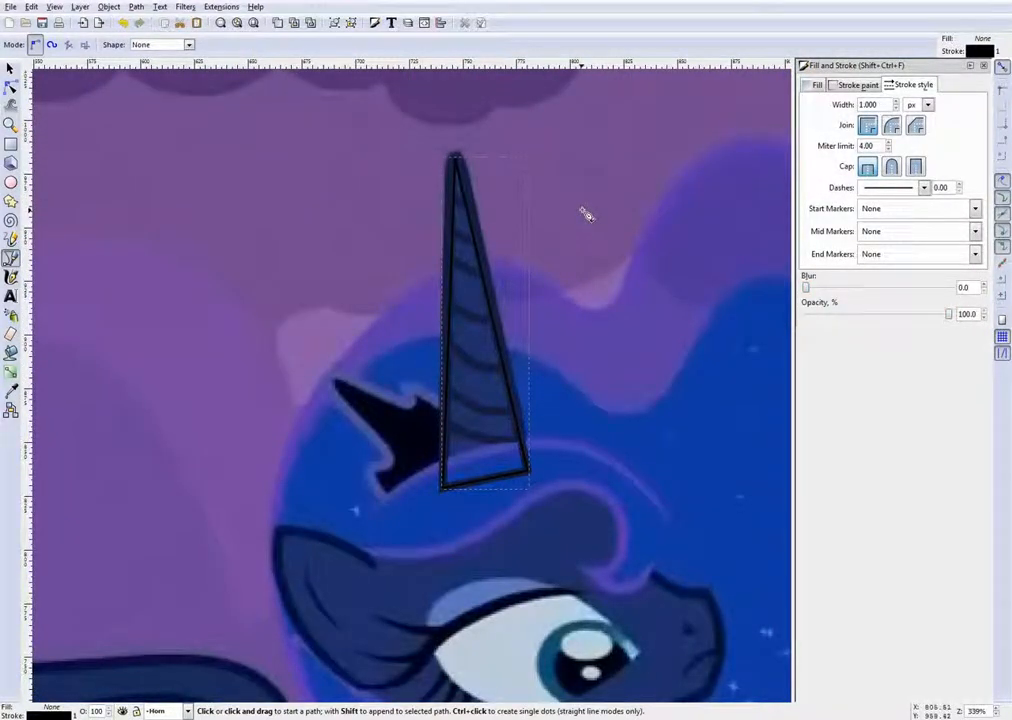
# Fill the new triangular horn path with the body colour 404680 sampled from the horn in the colour guide
pyautogui.press('d')
pyautogui.scroll(-6, 570, 255)
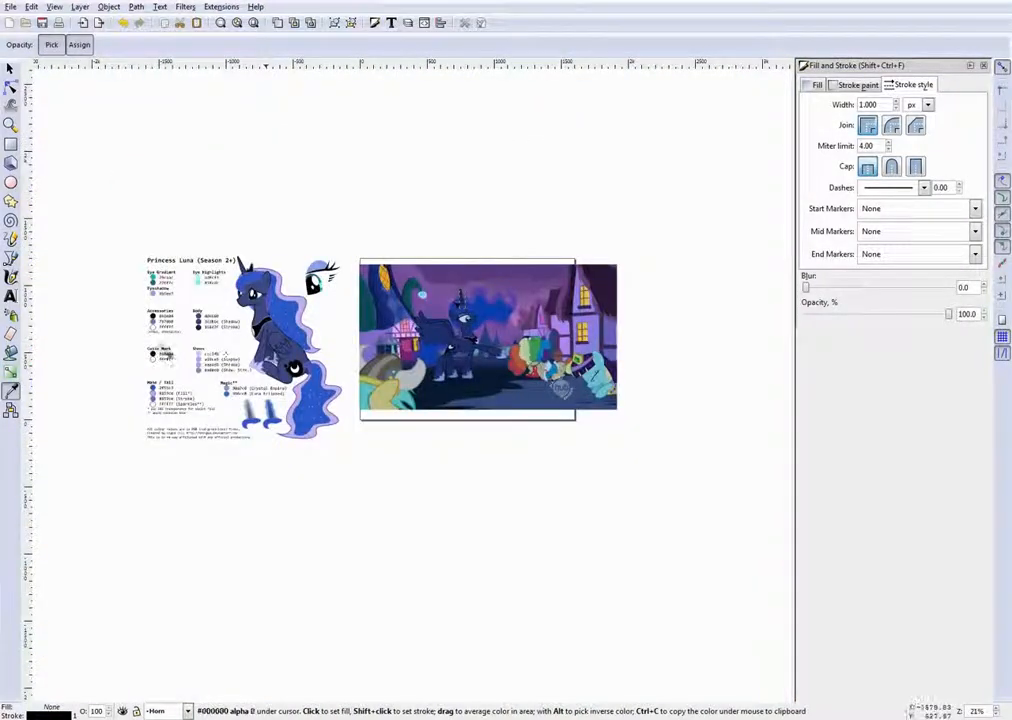
pyautogui.scroll(4, 335, 224)
pyautogui.scroll(5, 340, 230)
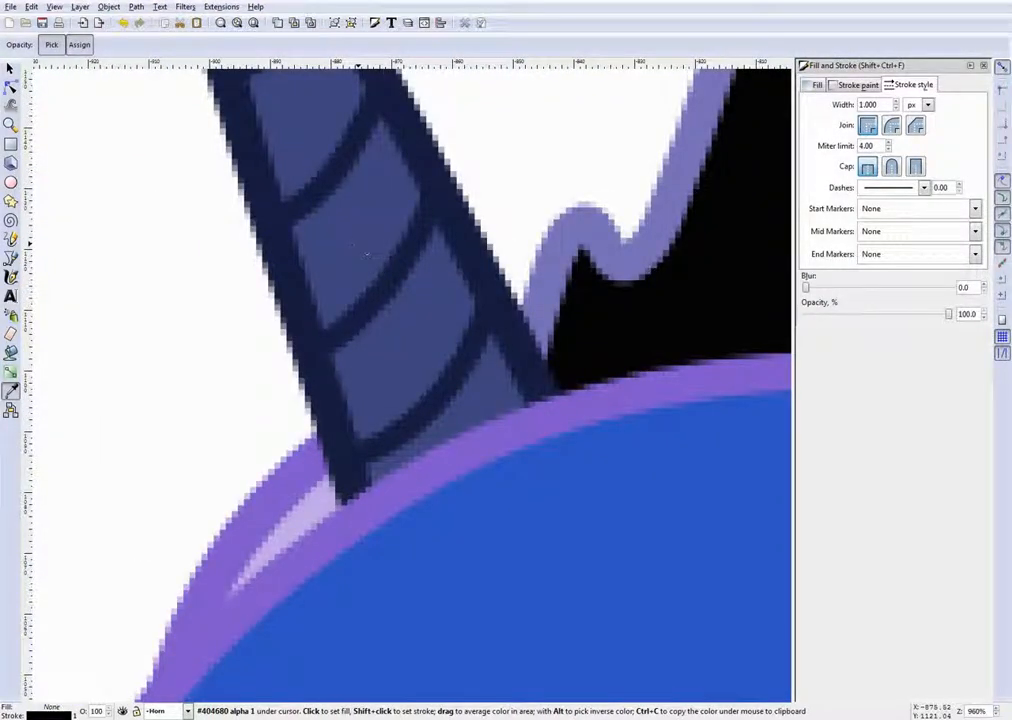
pyautogui.scroll(-6, 370, 340)
pyautogui.scroll(-3, 565, 398)
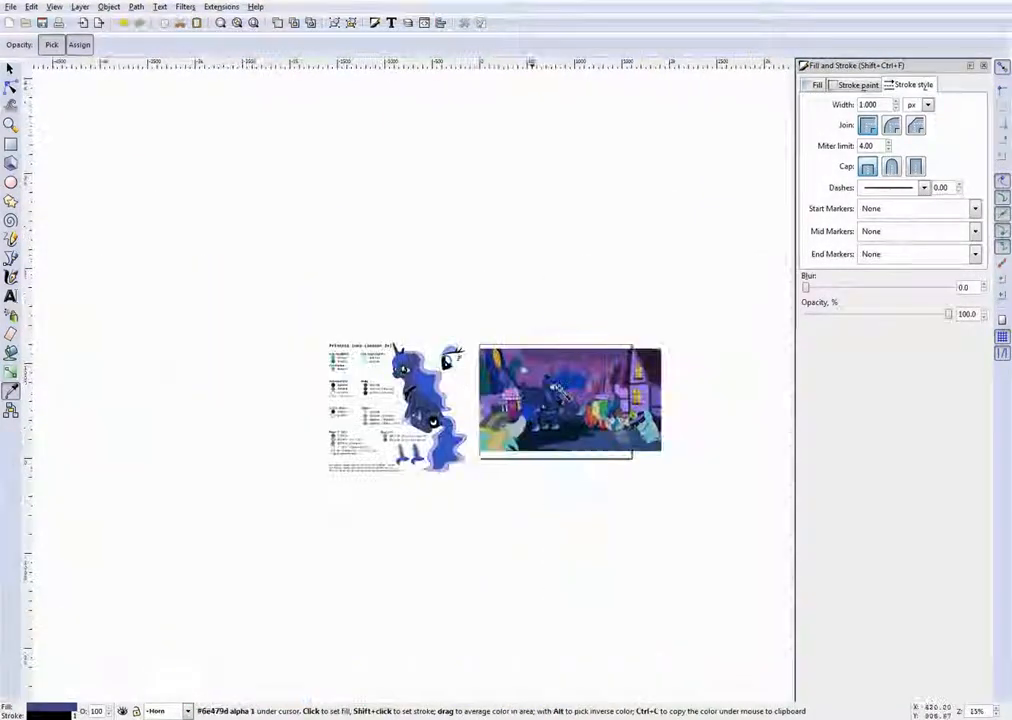
pyautogui.scroll(2, 565, 400)
pyautogui.scroll(6, 407, 255)
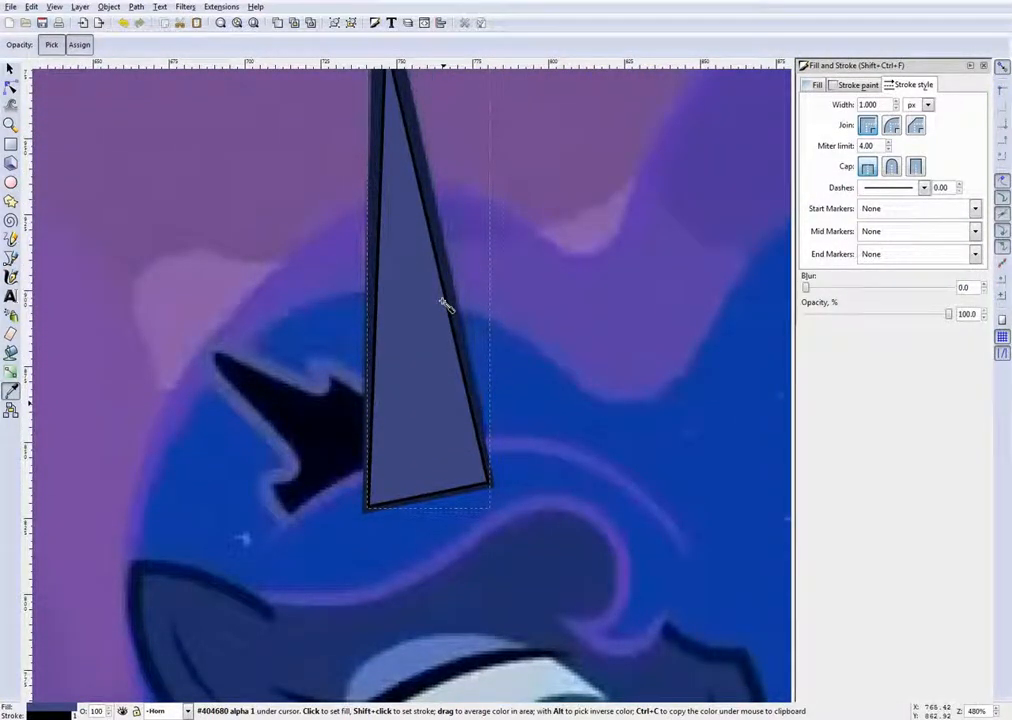
pyautogui.scroll(1, 480, 311)
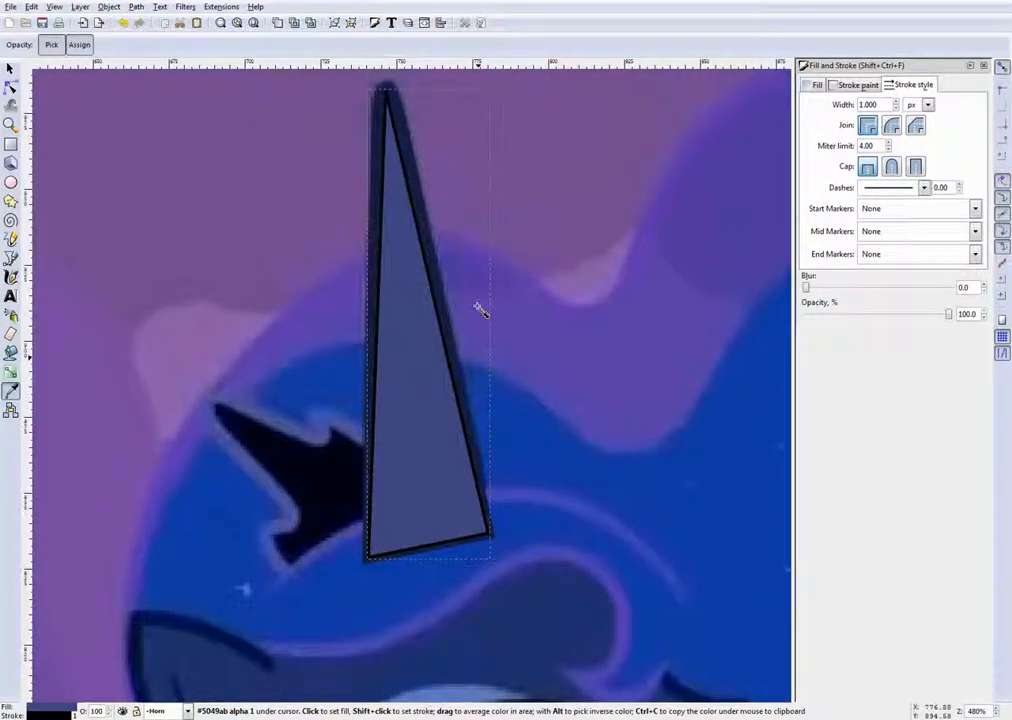
# Send the horn's triangular fill path behind the outline and the curved ridge lines
pyautogui.scroll(-2, 506, 273)
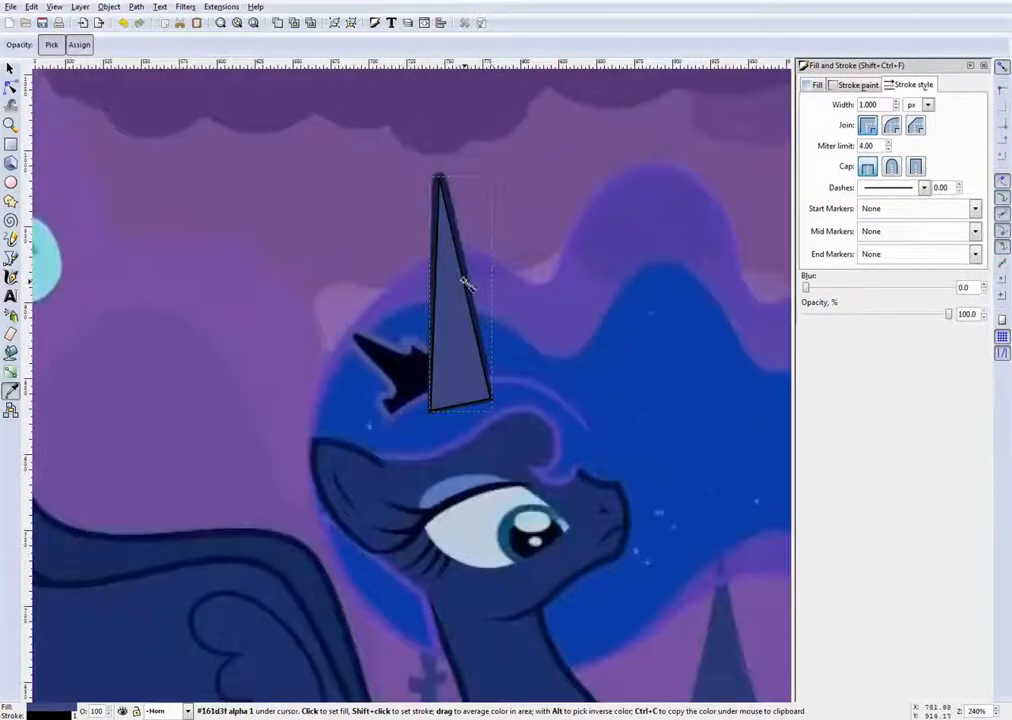
pyautogui.scroll(3, 463, 282)
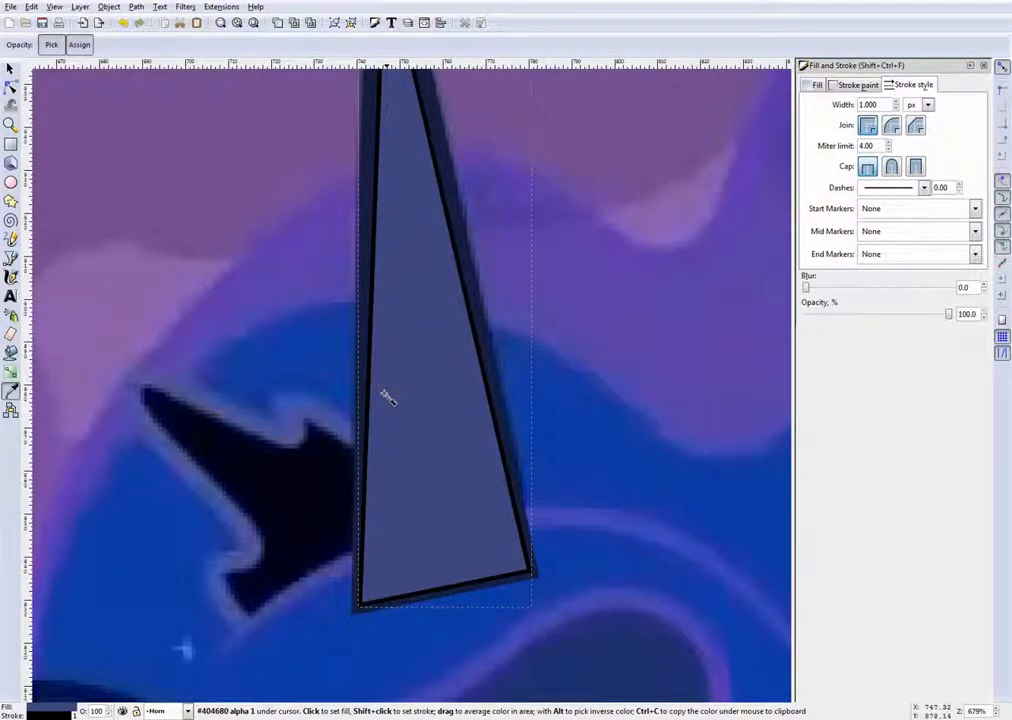
pyautogui.scroll(5, 383, 279)
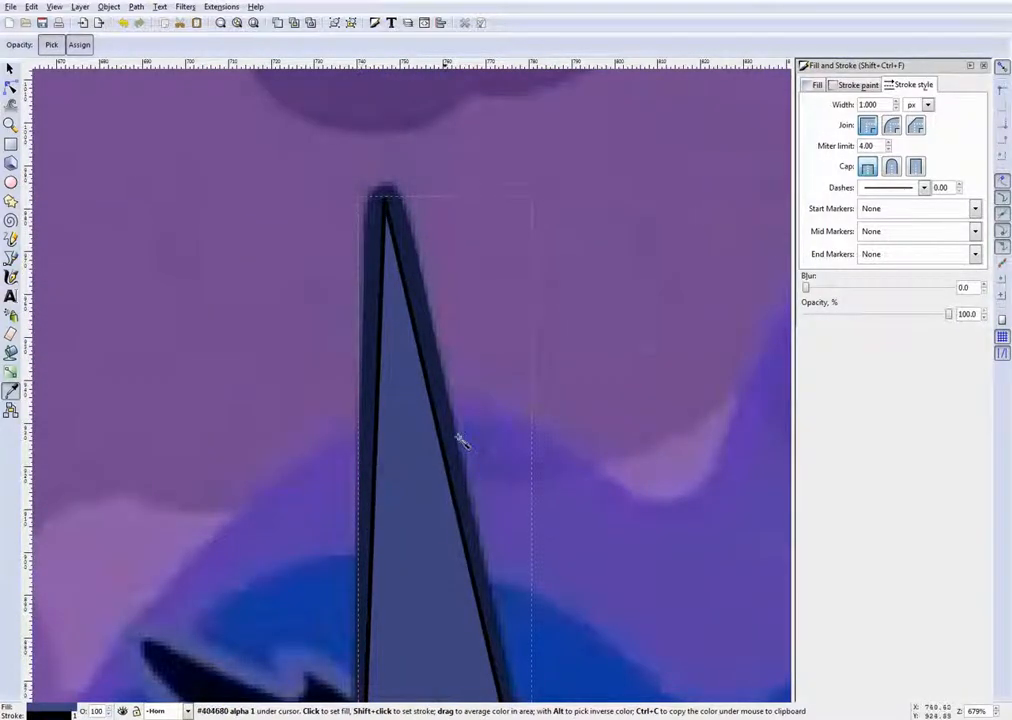
pyautogui.scroll(-2, 459, 436)
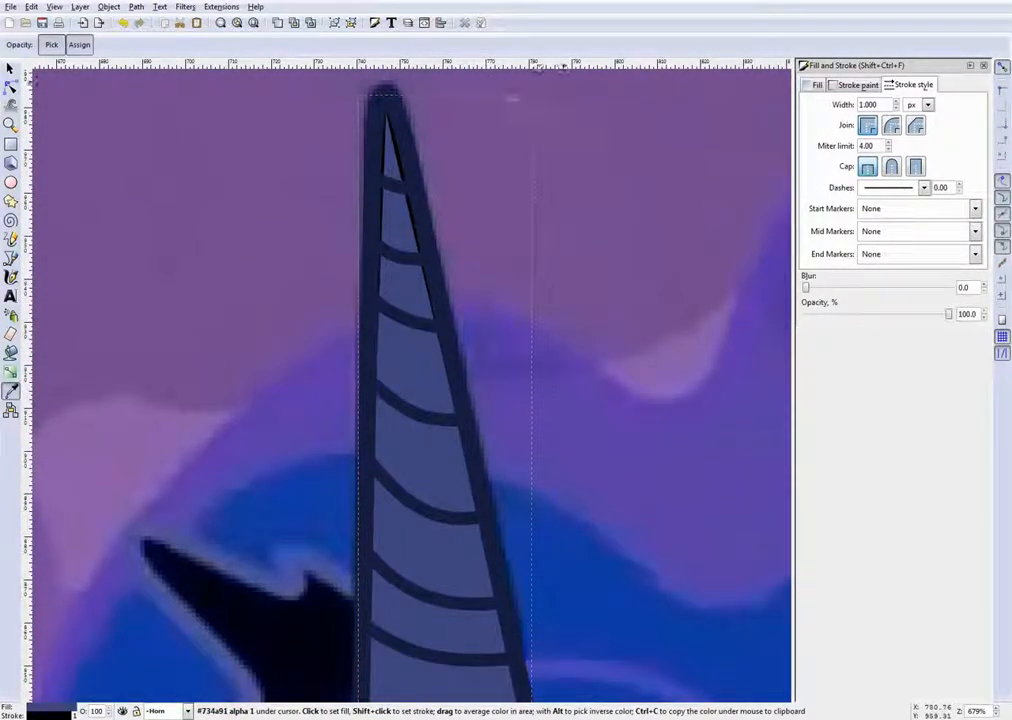
# Bend the fill path's two long sides outward so its edges lie beneath the horn outline from base to tip, and deselect it
pyautogui.click(11, 88)
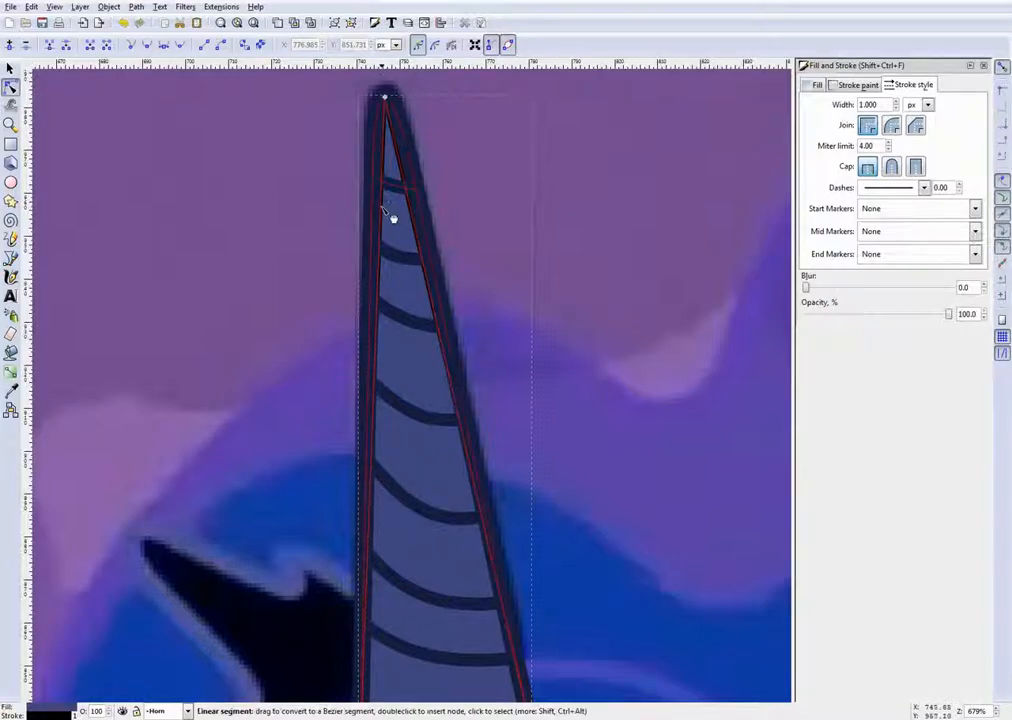
pyautogui.moveTo(381, 208); pyautogui.dragTo(414, 196)
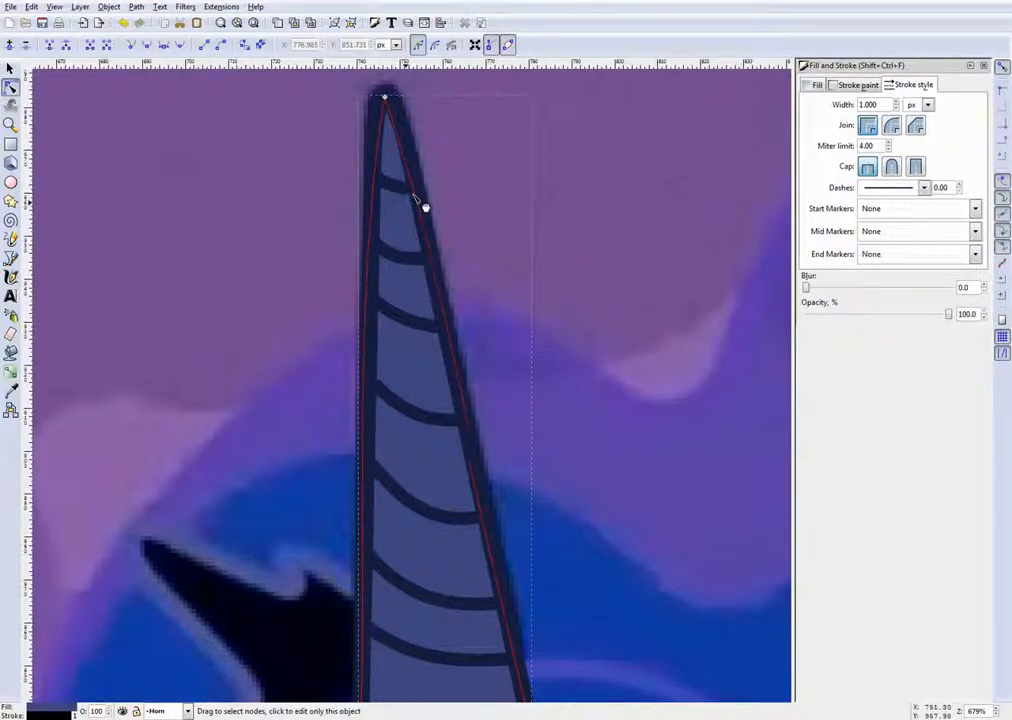
pyautogui.scroll(4, 414, 197)
pyautogui.scroll(2, 383, 185)
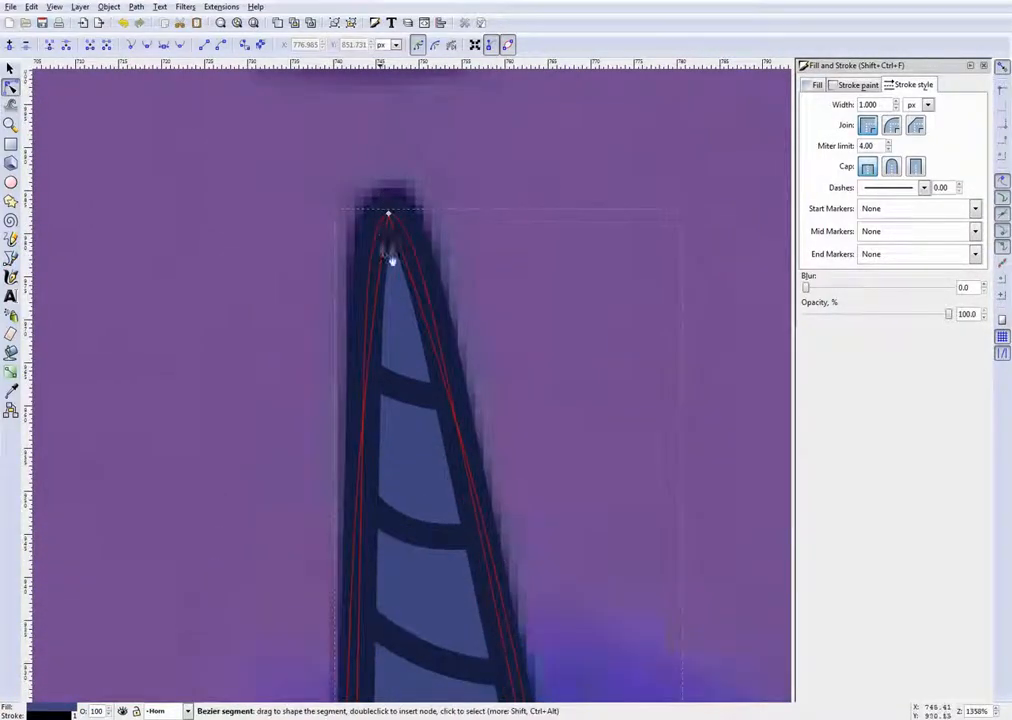
pyautogui.moveTo(380, 260); pyautogui.dragTo(413, 271)
pyautogui.scroll(-5, 535, 318)
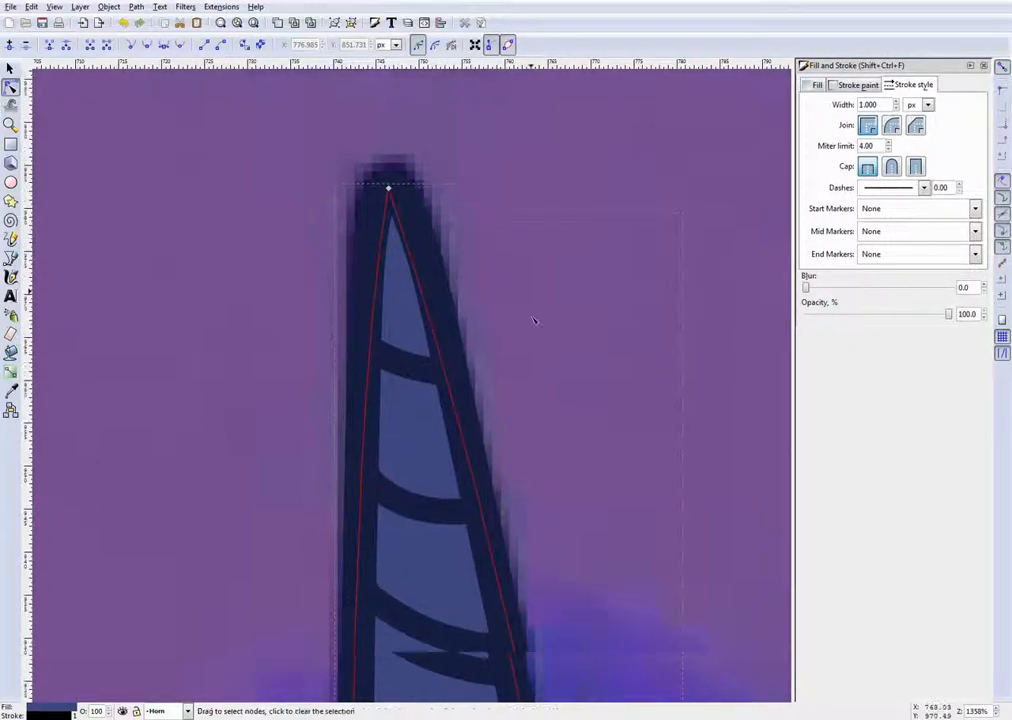
pyautogui.scroll(-1, 540, 380)
pyautogui.click(554, 447)
pyautogui.scroll(6, 570, 468)
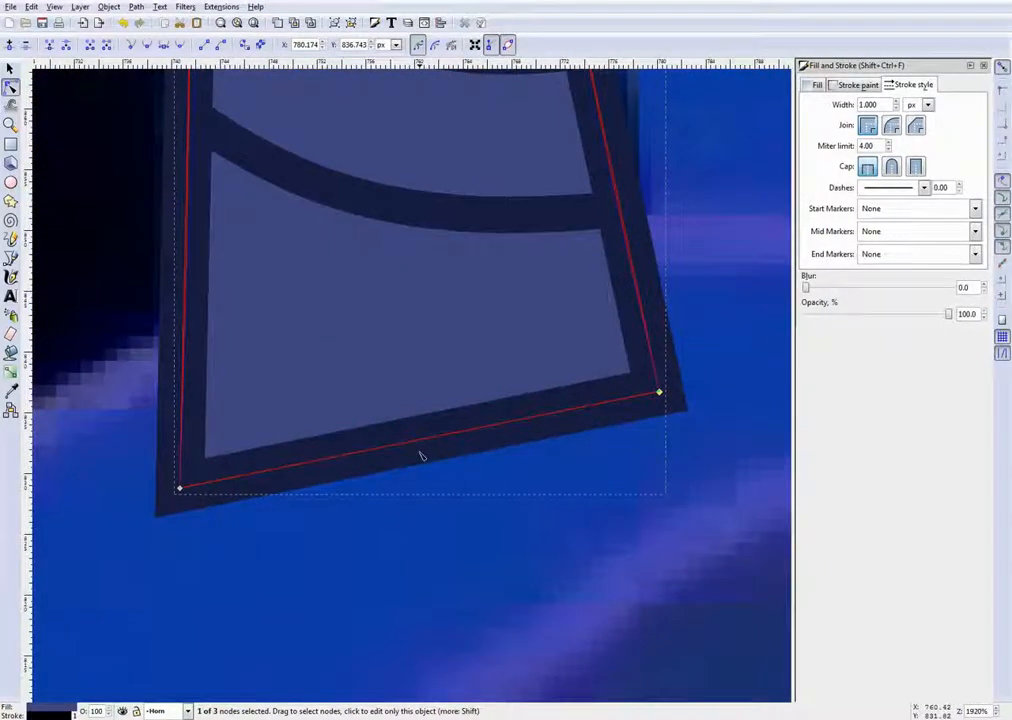
pyautogui.click(449, 511)
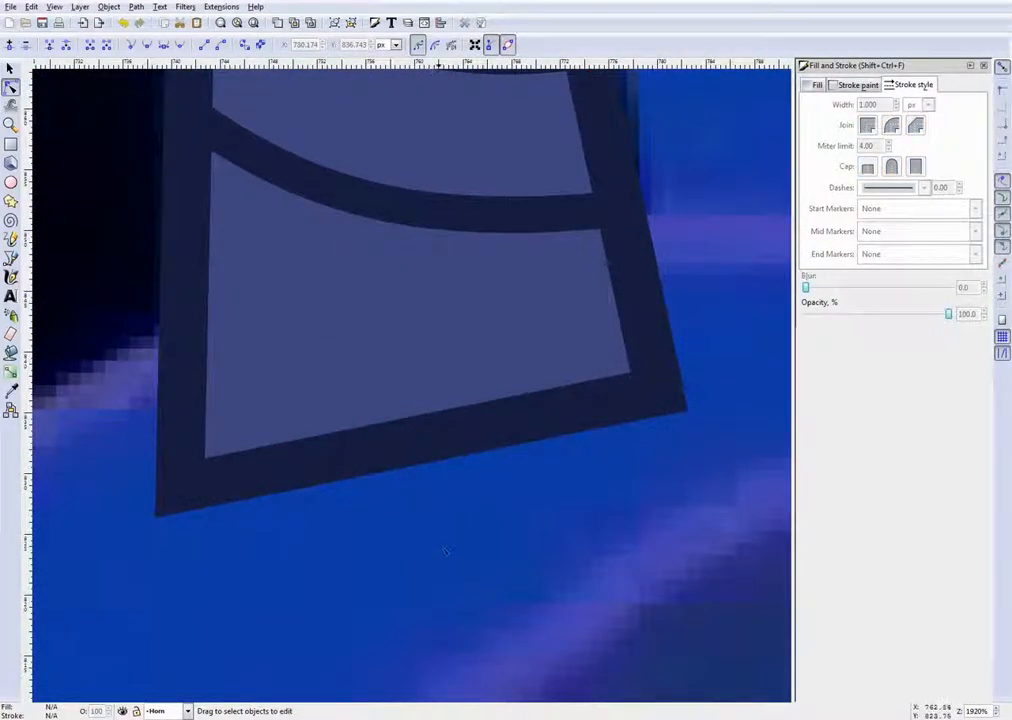
# Examine the coloured horn against the screenshot, especially its base and the neighbouring crown and hair
pyautogui.scroll(-6, 449, 511)
pyautogui.scroll(-6, 449, 511)
pyautogui.scroll(7, 484, 518)
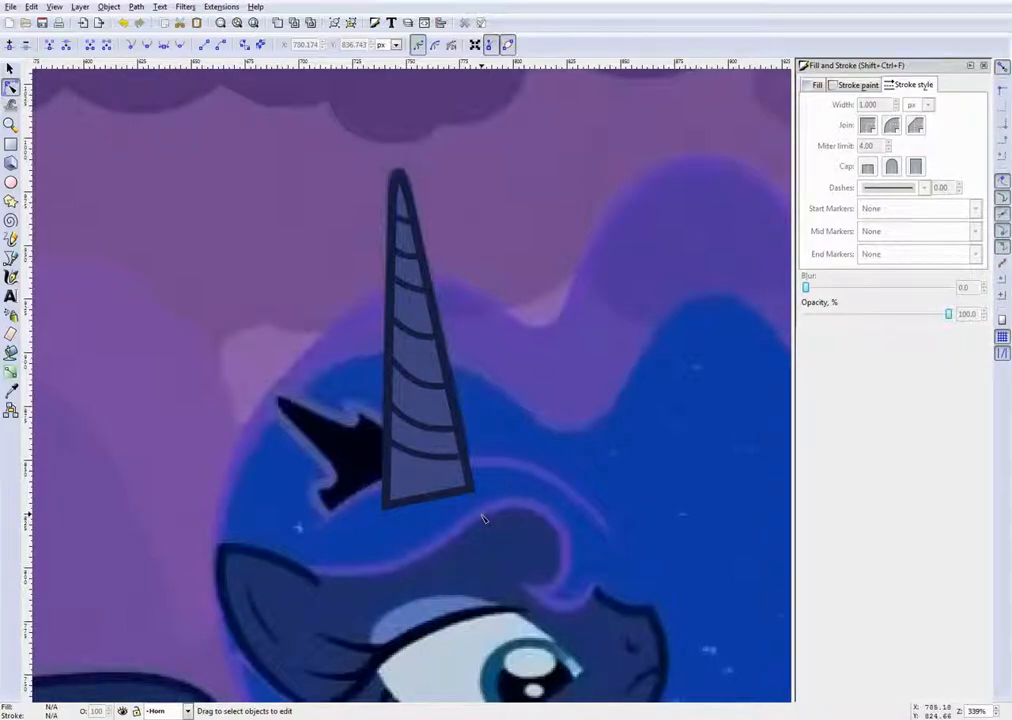
pyautogui.scroll(-3, 484, 518)
pyautogui.scroll(2, 484, 518)
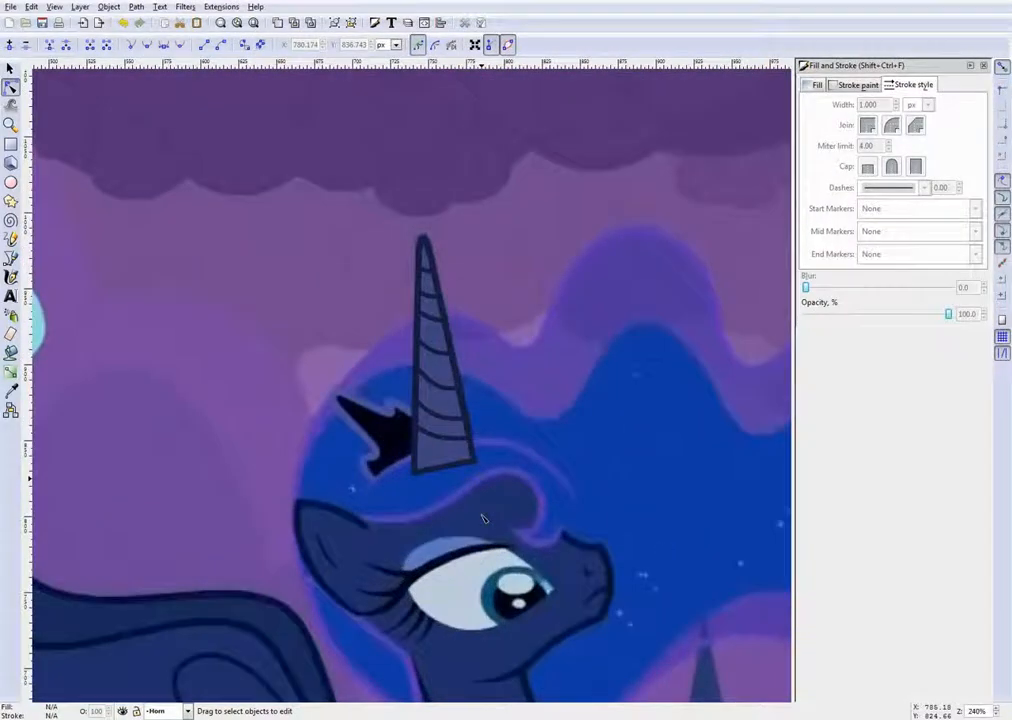
pyautogui.scroll(-3, 484, 518)
pyautogui.scroll(5, 504, 522)
pyautogui.scroll(-4, 504, 522)
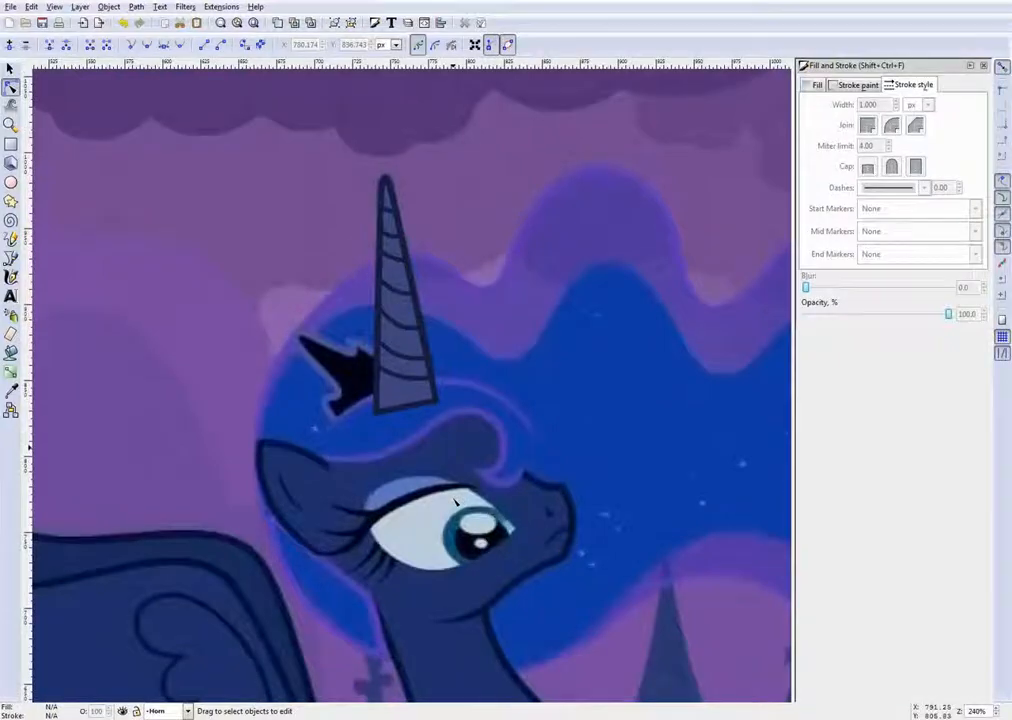
pyautogui.scroll(3, 436, 503)
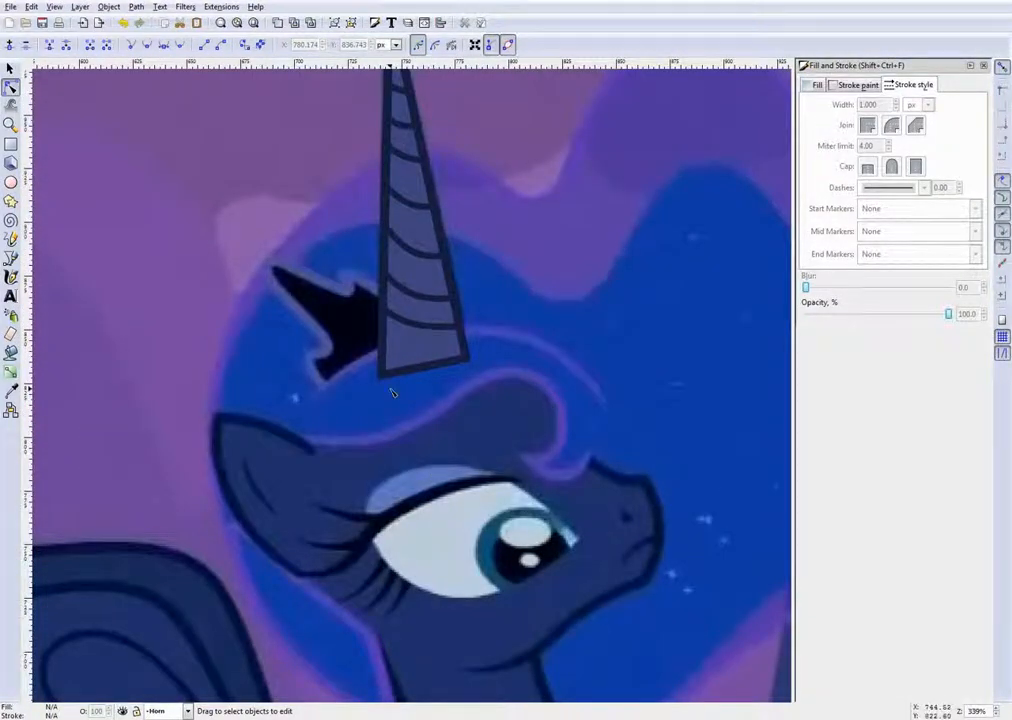
pyautogui.scroll(-3, 392, 393)
pyautogui.scroll(3, 392, 393)
pyautogui.scroll(-1, 392, 393)
pyautogui.scroll(2, 395, 437)
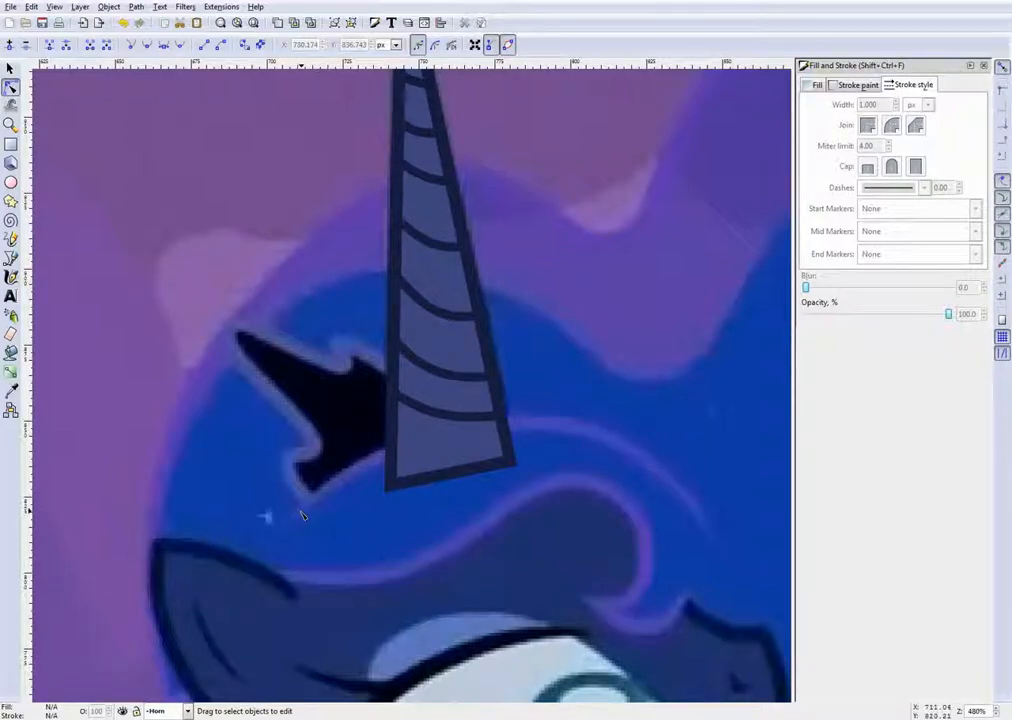
pyautogui.scroll(-2, 499, 454)
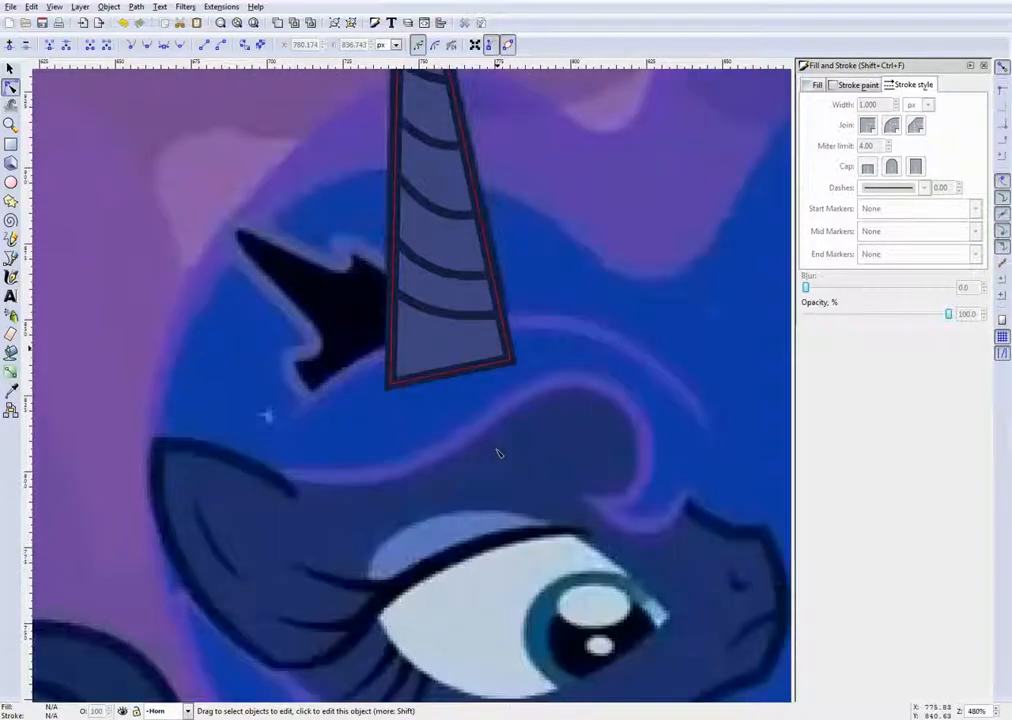
pyautogui.scroll(1, 499, 454)
# Hide the Horn layer and make the Crown layer current
pyautogui.click(187, 711)
pyautogui.click(165, 713)
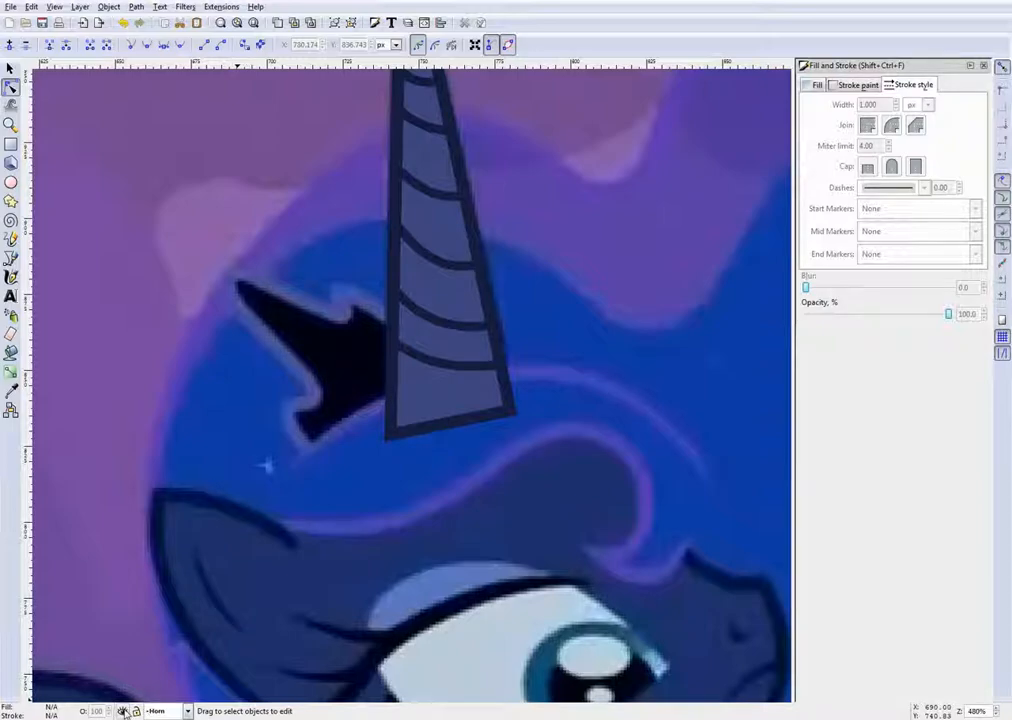
pyautogui.click(122, 711)
pyautogui.click(170, 712)
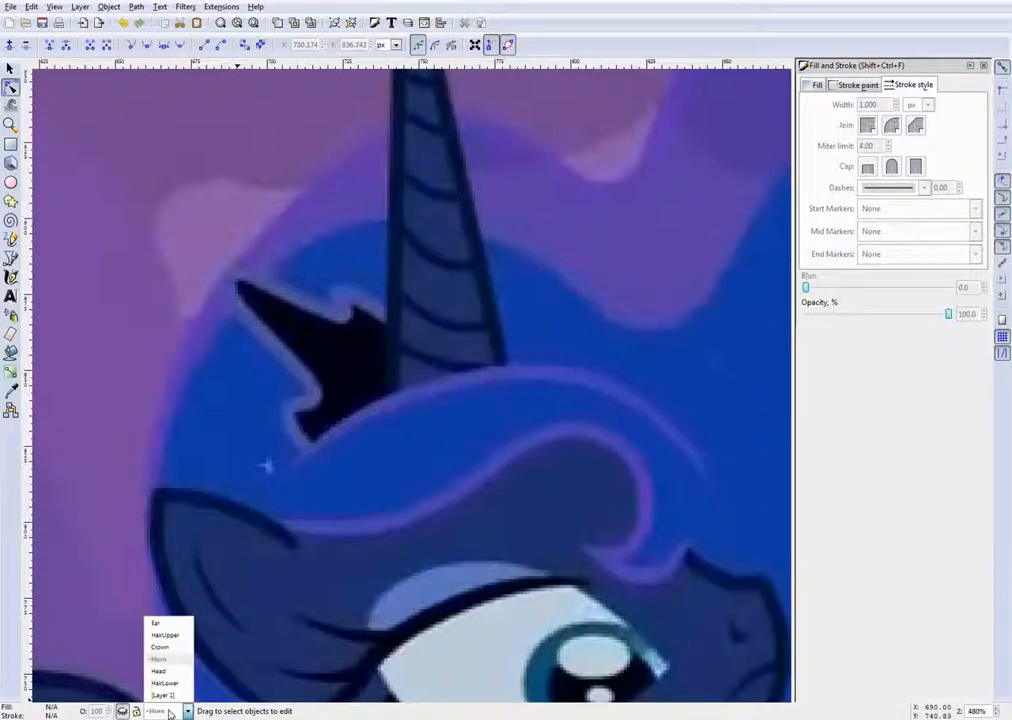
pyautogui.click(175, 648)
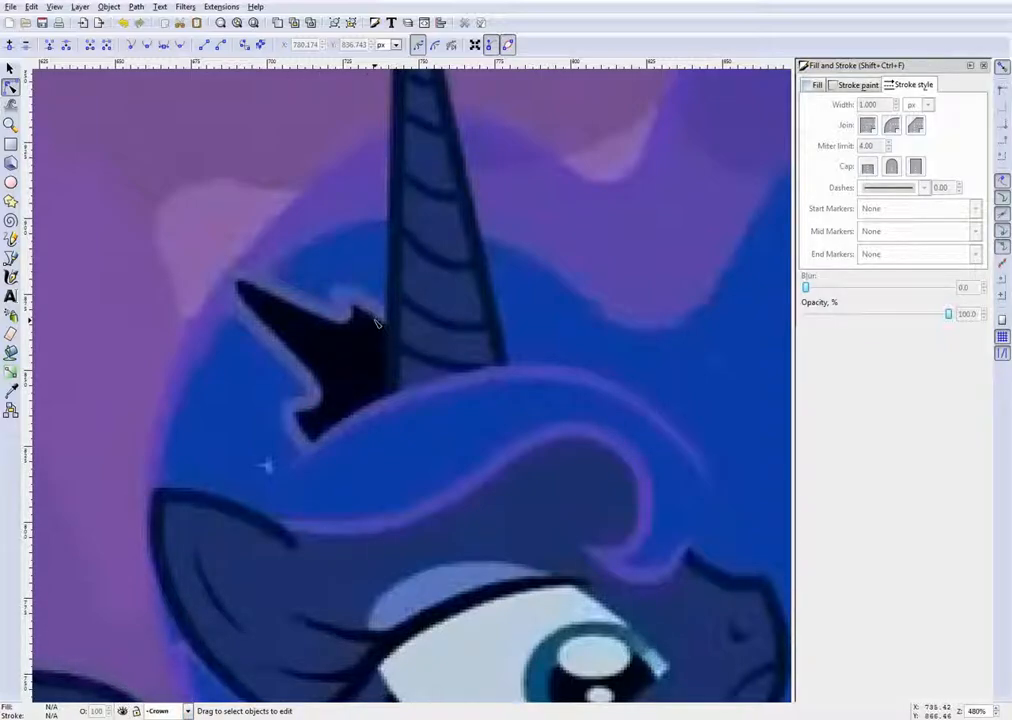
# Lower the Crown layer below the Horn layer and keep Crown as the current layer
pyautogui.click(81, 7)
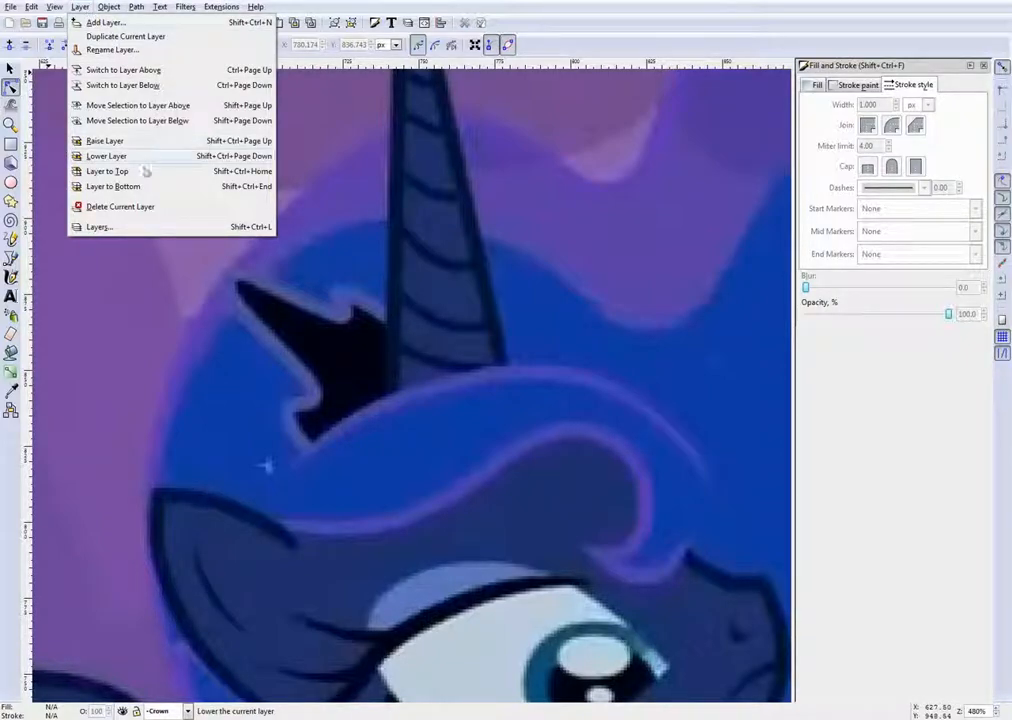
pyautogui.click(107, 156)
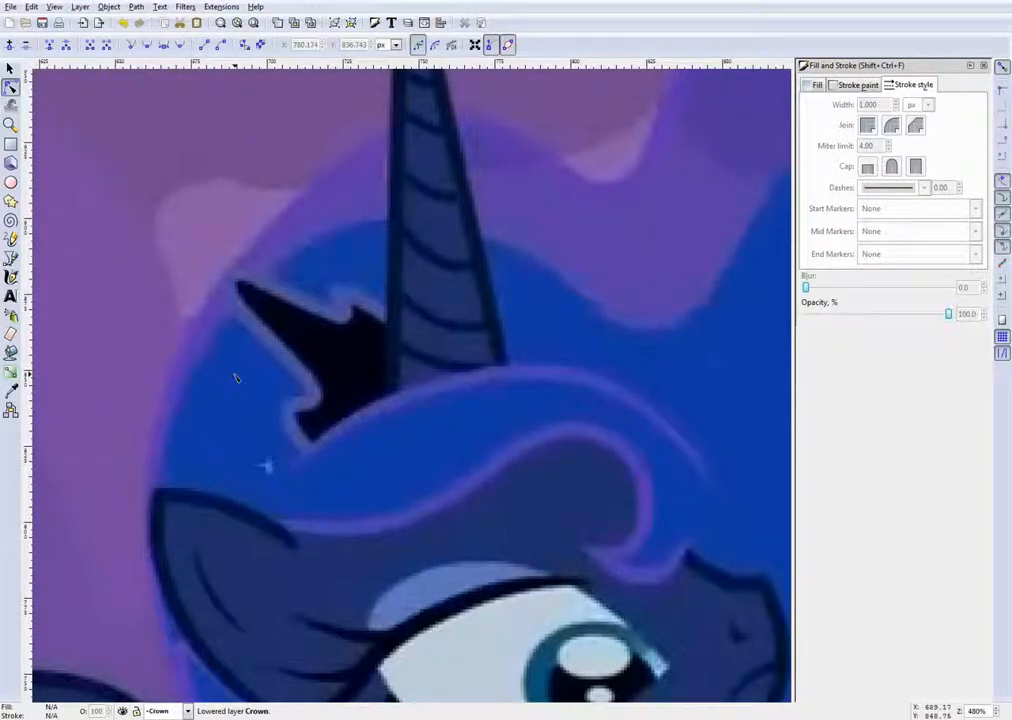
pyautogui.click(178, 712)
pyautogui.click(162, 659)
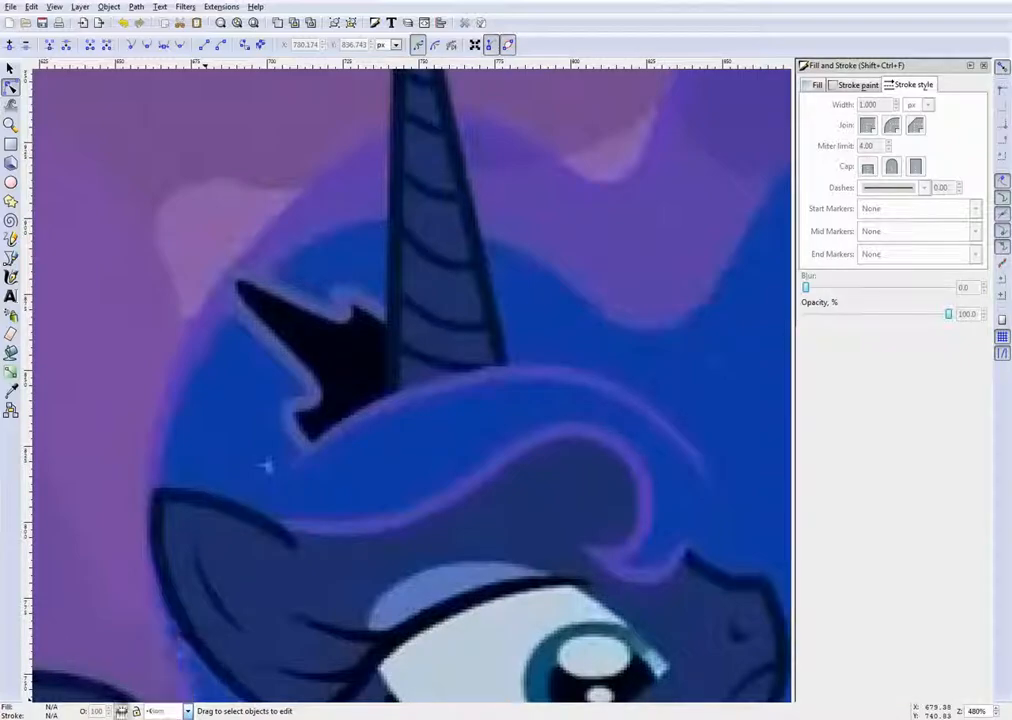
pyautogui.click(173, 710)
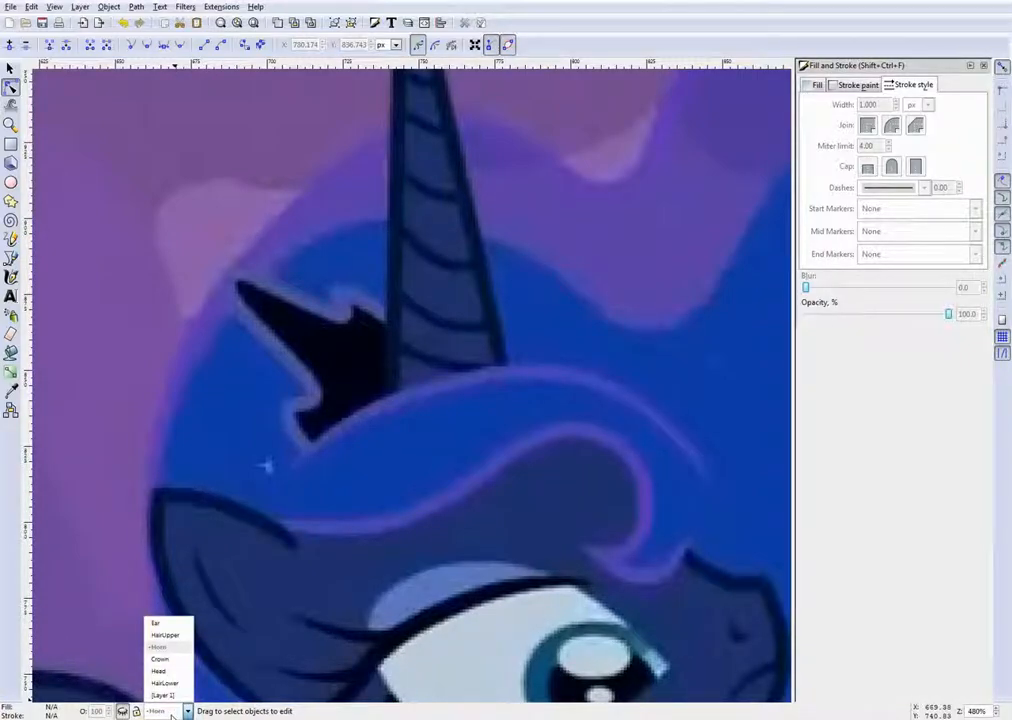
pyautogui.click(160, 659)
pyautogui.click(182, 711)
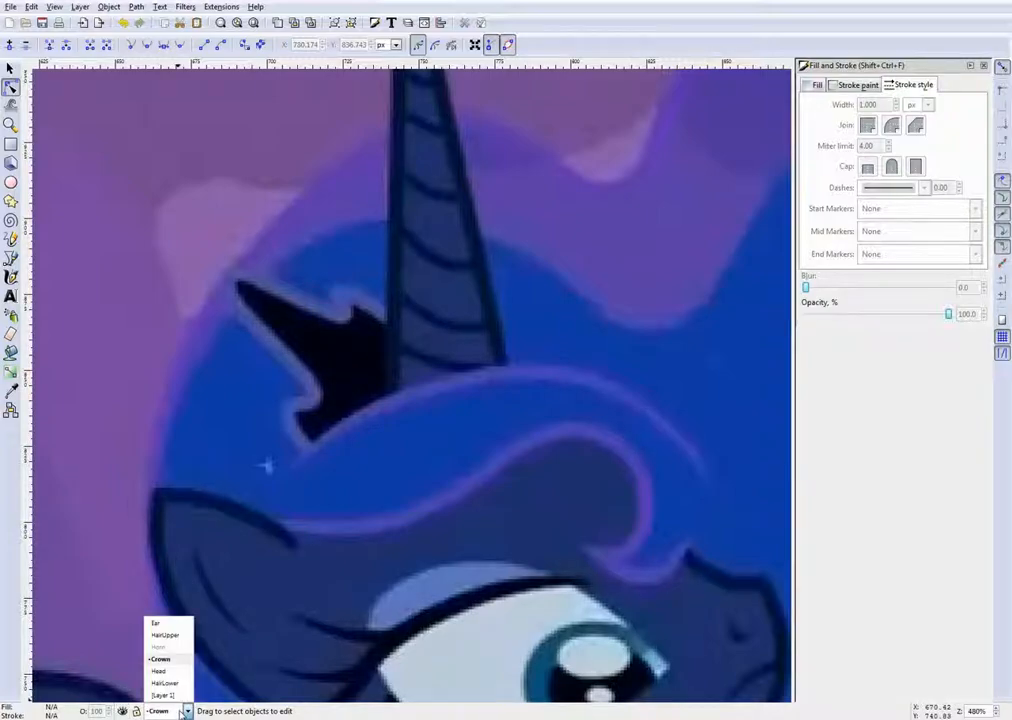
pyautogui.click(181, 660)
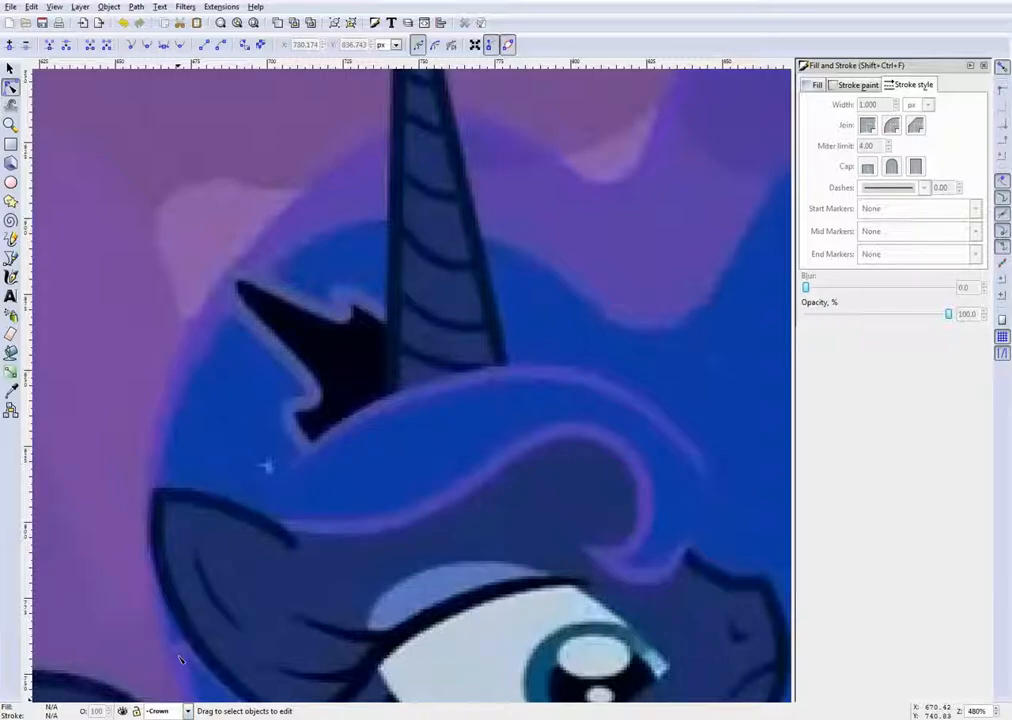
# Draw a closed straight-segment path around the black crown, extending beneath the horn and along the hair edge, and save the document
pyautogui.scroll(-4, 322, 490)
pyautogui.scroll(6, 316, 458)
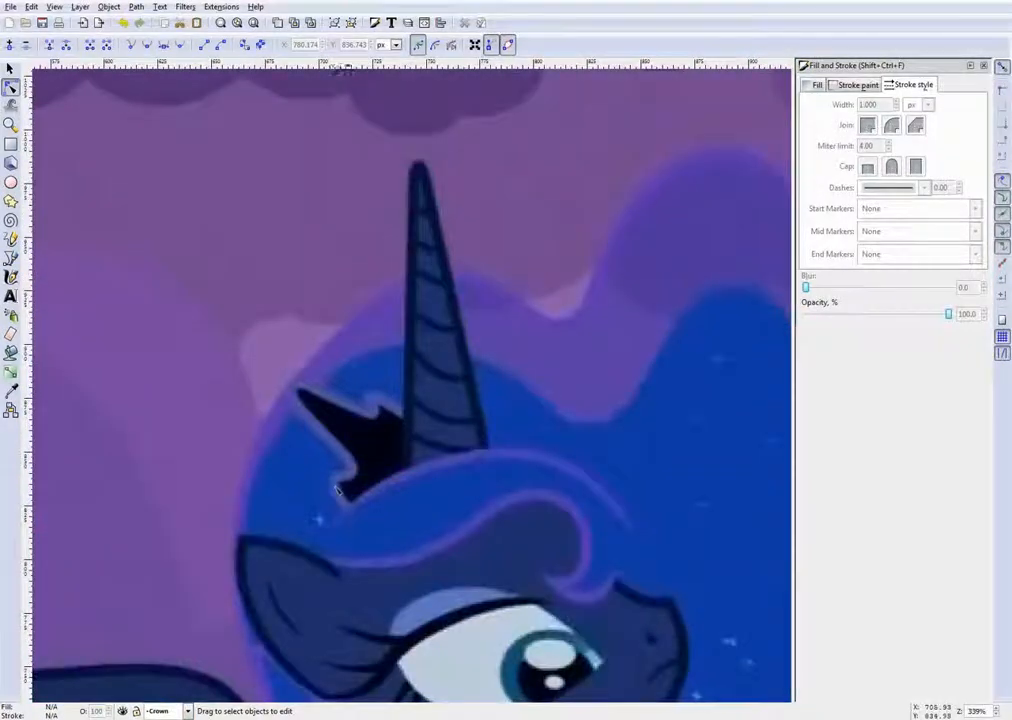
pyautogui.press('b')
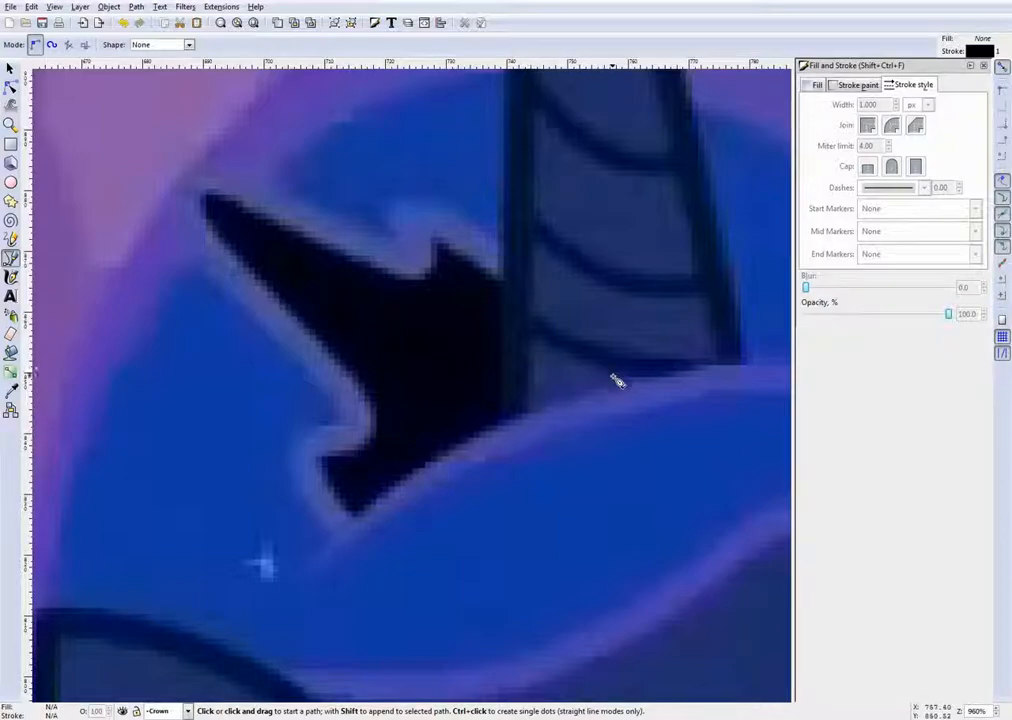
pyautogui.click(569, 418)
pyautogui.click(347, 510)
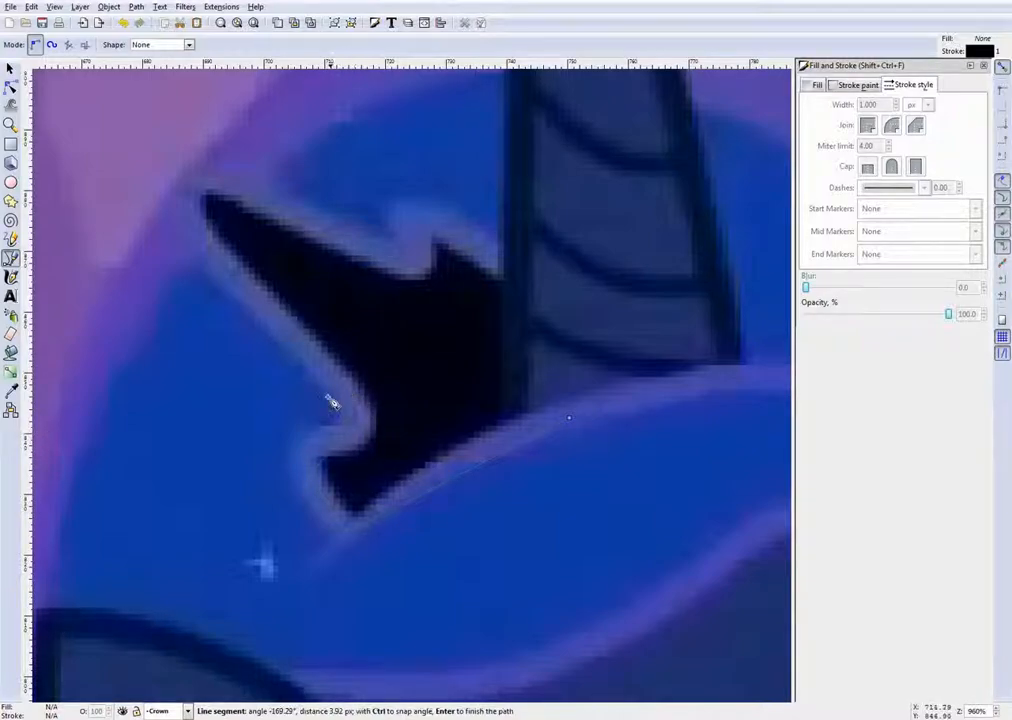
pyautogui.scroll(3, 260, 380)
pyautogui.click(207, 322)
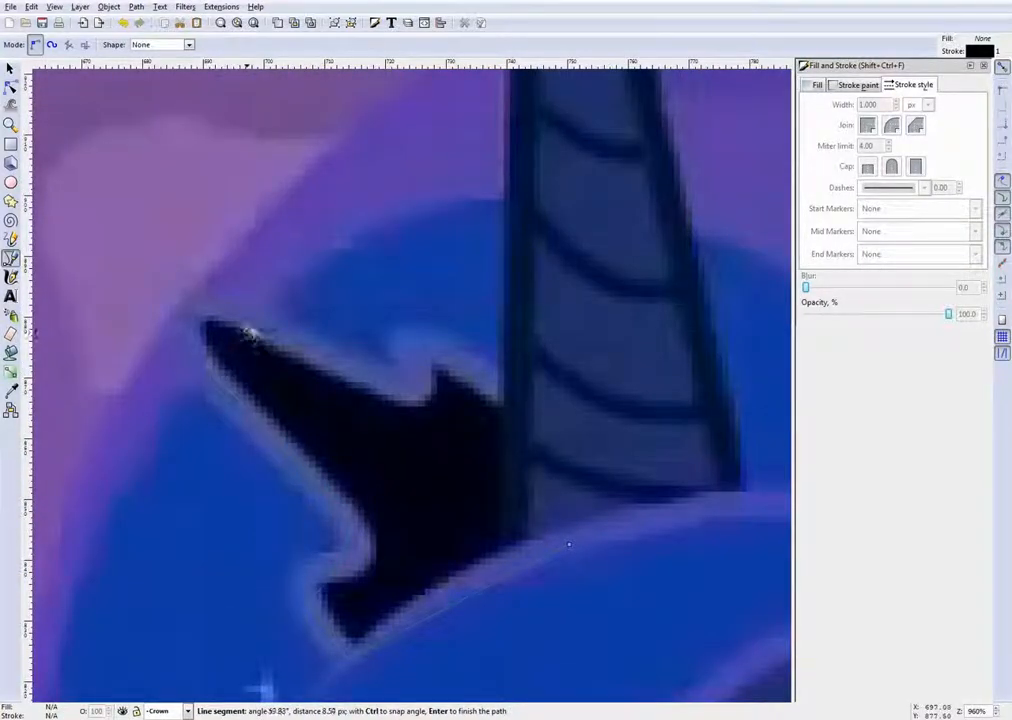
pyautogui.click(393, 396)
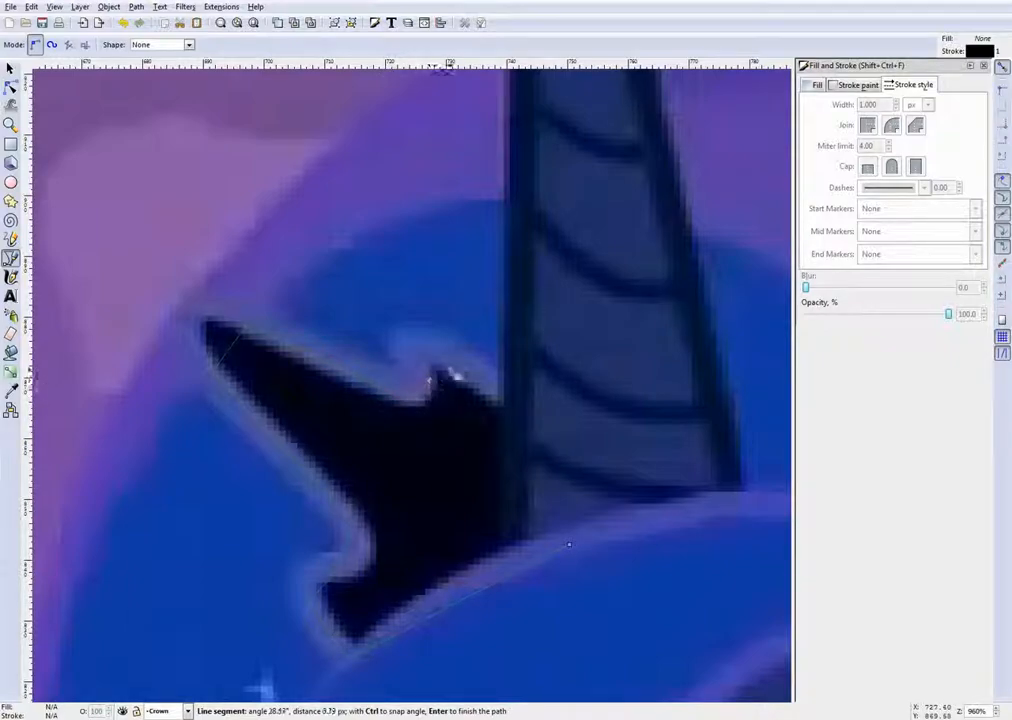
pyautogui.click(456, 367)
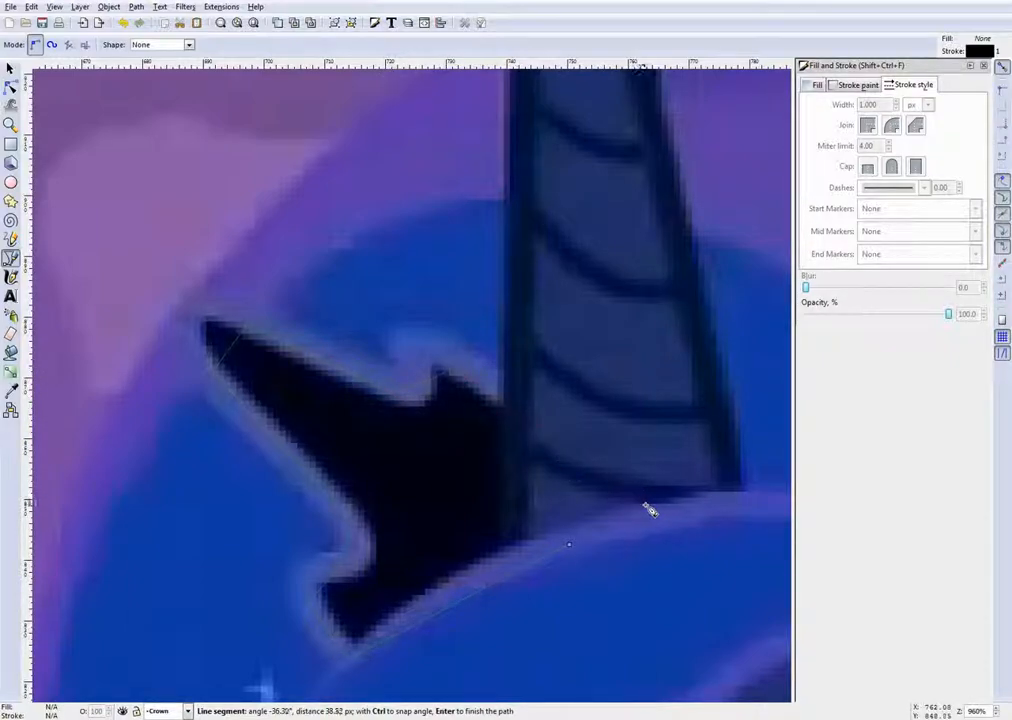
pyautogui.click(571, 547)
pyautogui.scroll(-2, 346, 384)
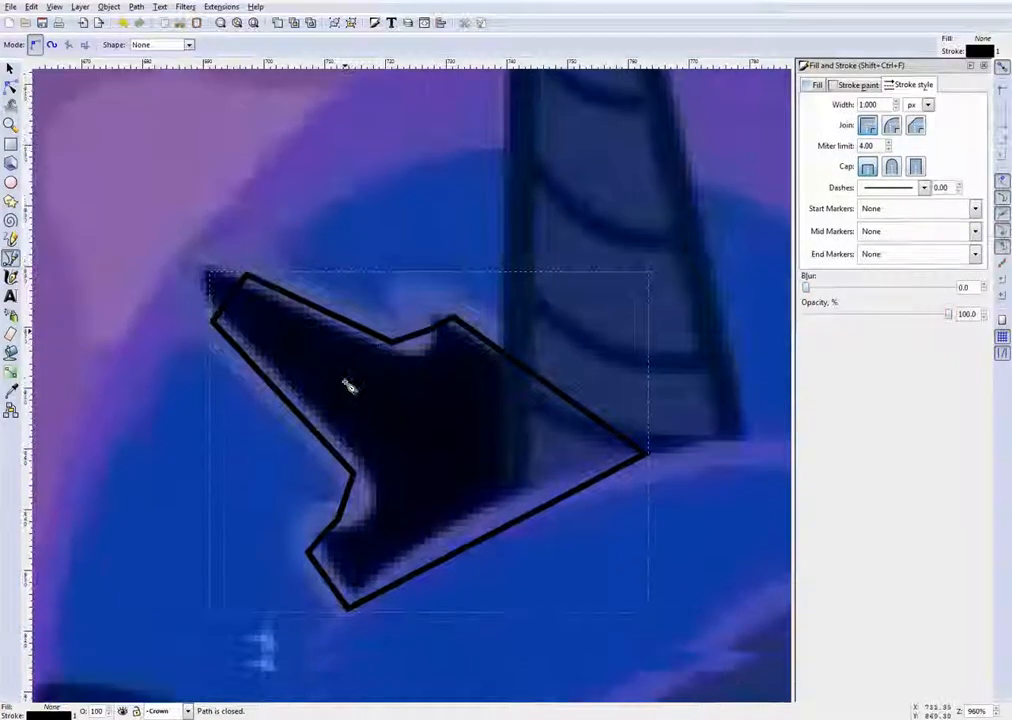
pyautogui.click(10, 87)
pyautogui.hotkey('ctrl', 's')
# Bend the lower segment of the crown path upward to follow the curved edge of the hair
pyautogui.scroll(-3, 476, 353)
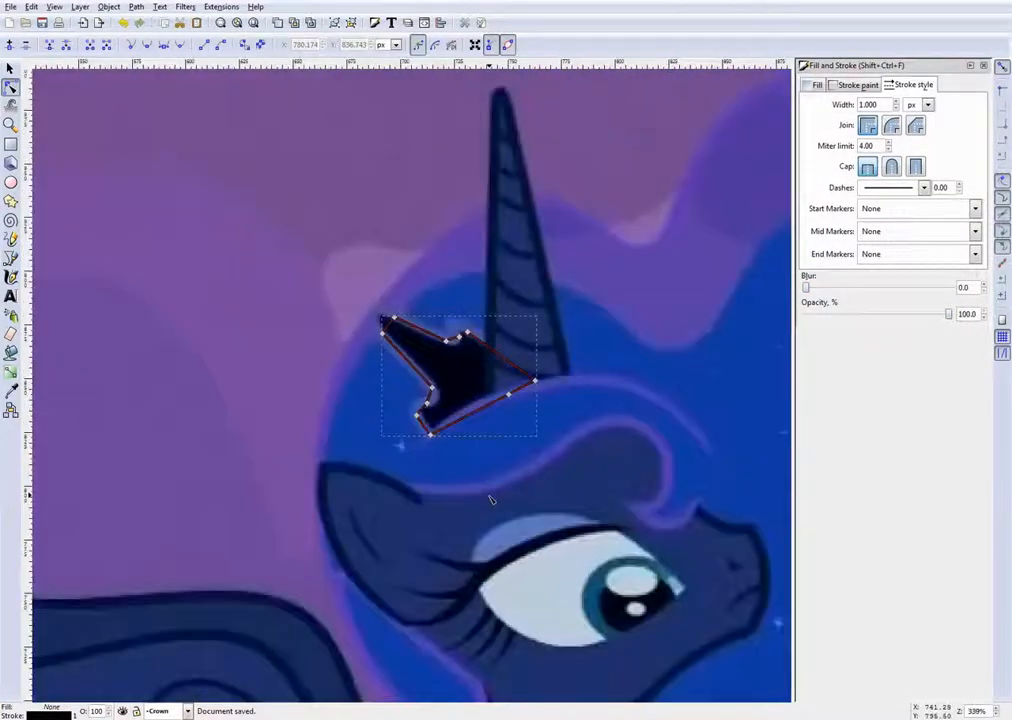
pyautogui.scroll(4, 465, 453)
pyautogui.scroll(2, 451, 320)
pyautogui.scroll(1, 545, 328)
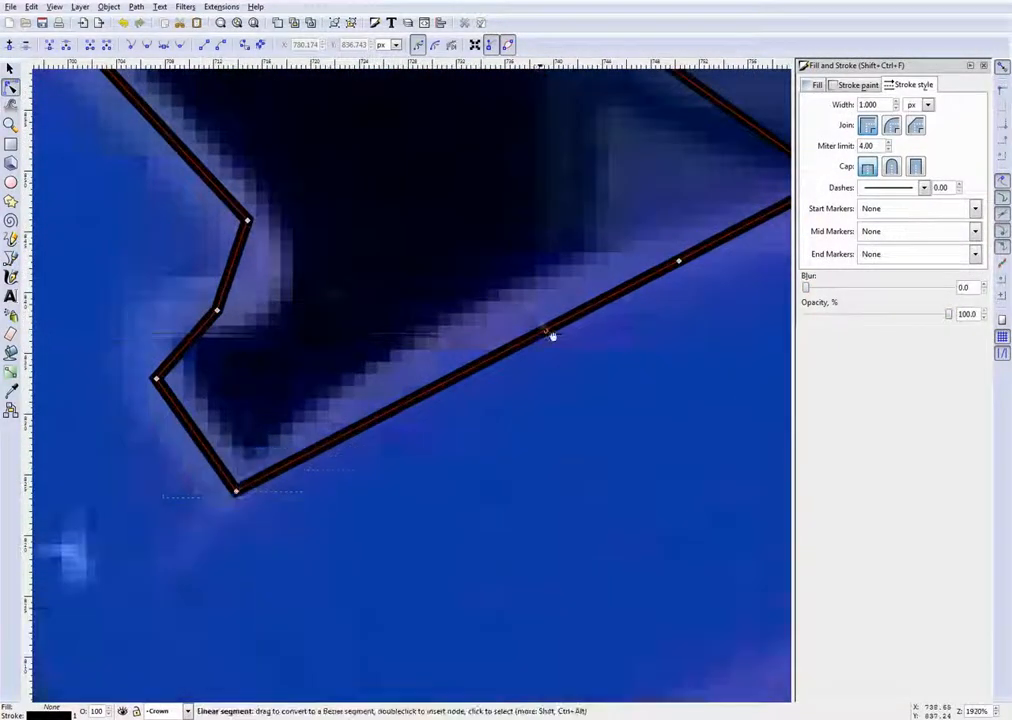
pyautogui.moveTo(449, 383); pyautogui.dragTo(471, 339)
pyautogui.scroll(-2, 363, 343)
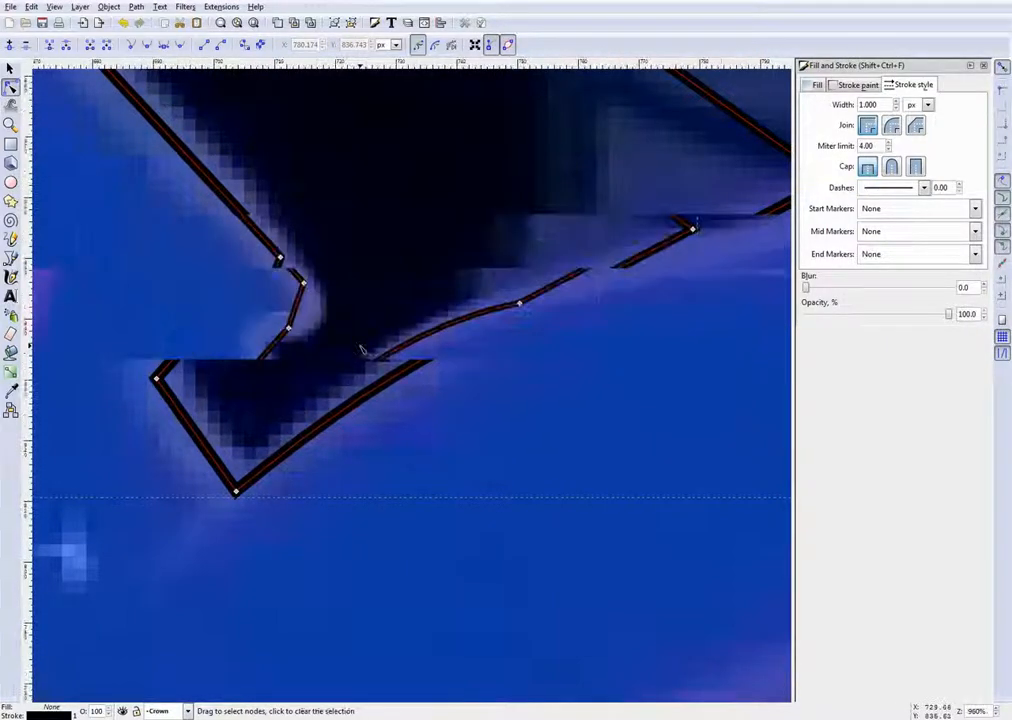
# Bend the short segments of the notch near the crown path's lower end into a rounded S-curve following the outline
pyautogui.scroll(3, 201, 370)
pyautogui.scroll(1, 468, 303)
pyautogui.moveTo(375, 294); pyautogui.dragTo(376, 242)
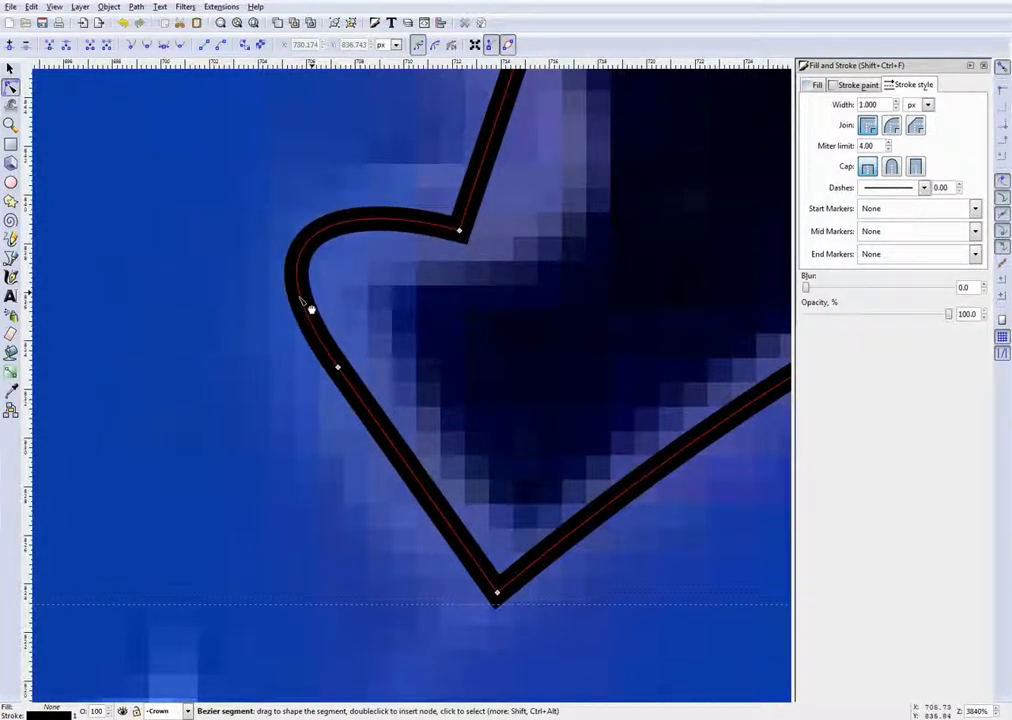
pyautogui.scroll(4, 506, 357)
pyautogui.scroll(-1, 506, 357)
pyautogui.moveTo(506, 352); pyautogui.dragTo(508, 347)
pyautogui.moveTo(425, 372); pyautogui.dragTo(426, 365)
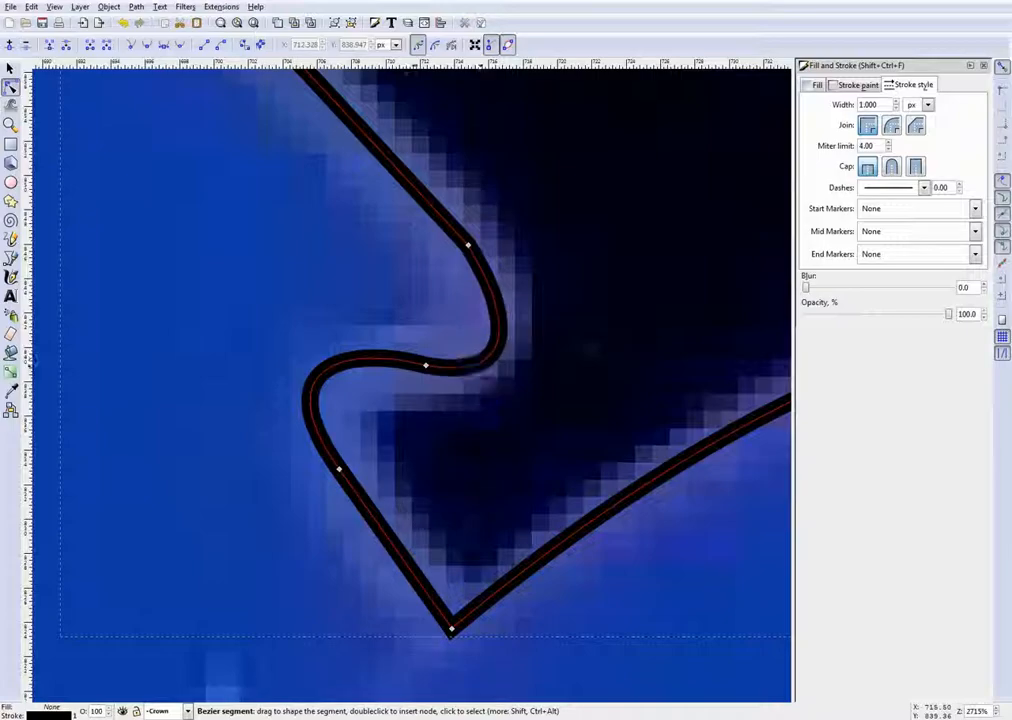
pyautogui.scroll(4, 427, 404)
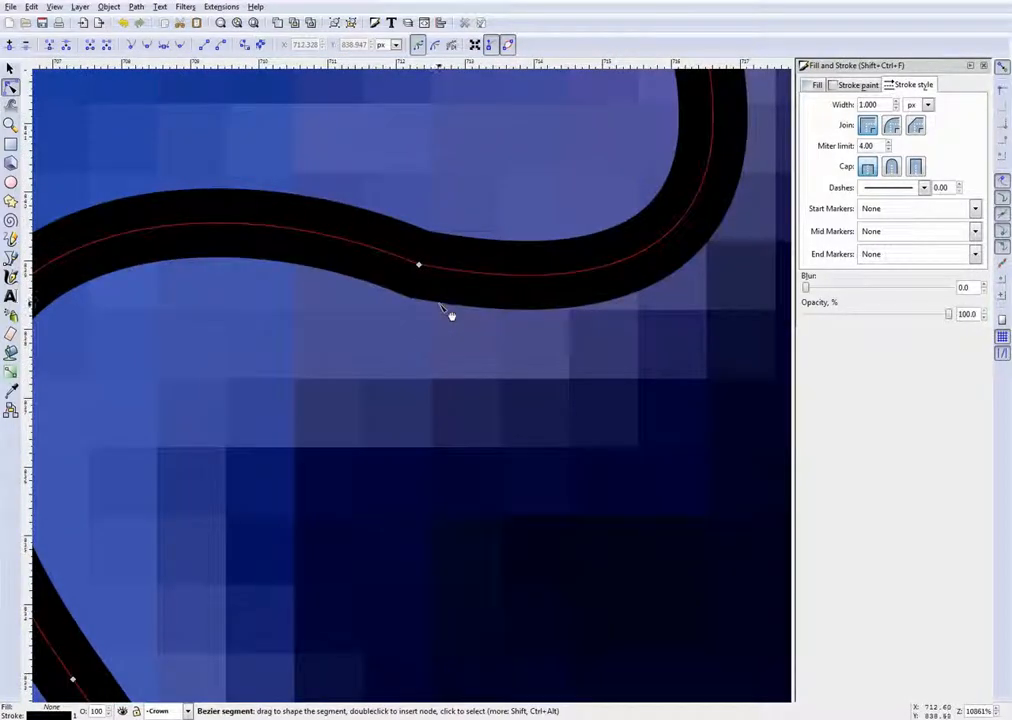
pyautogui.scroll(-3, 384, 309)
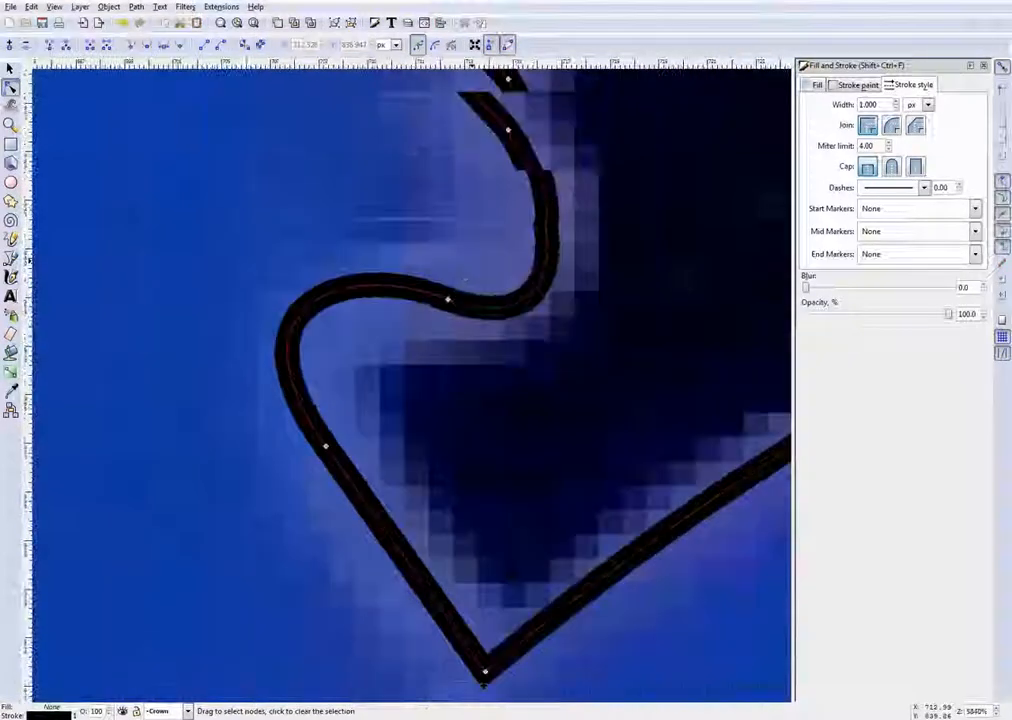
# Make the middle node of the crown's lower notch a smooth node
pyautogui.click(447, 325)
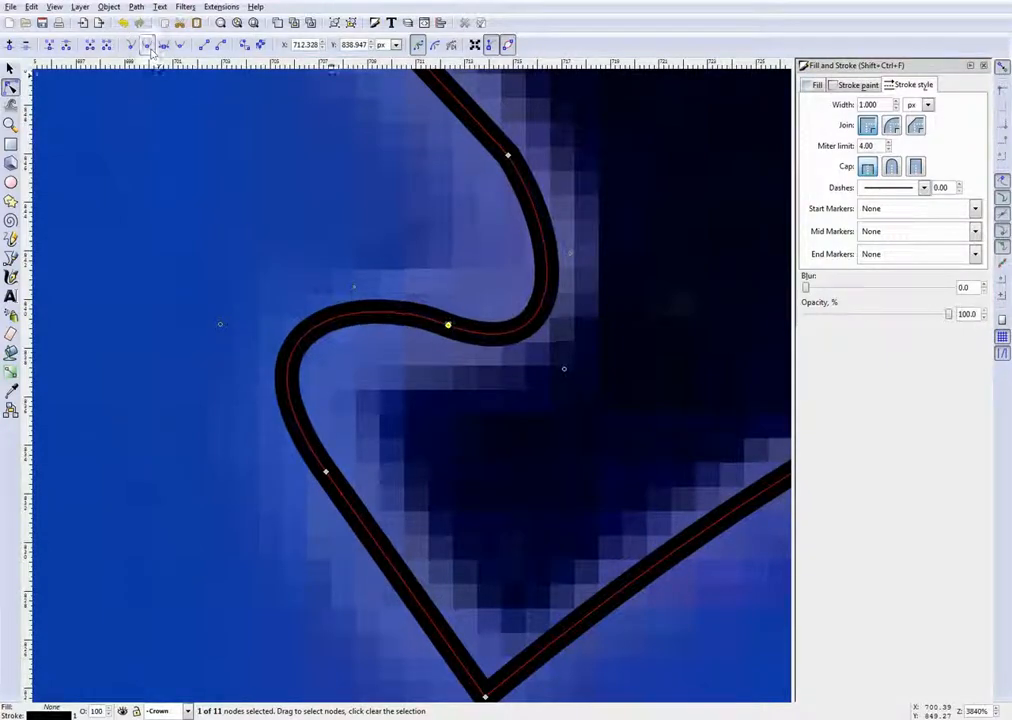
pyautogui.scroll(2, 447, 217)
pyautogui.scroll(2, 447, 217)
pyautogui.click(448, 218)
pyautogui.scroll(-3, 471, 238)
pyautogui.scroll(4, 498, 212)
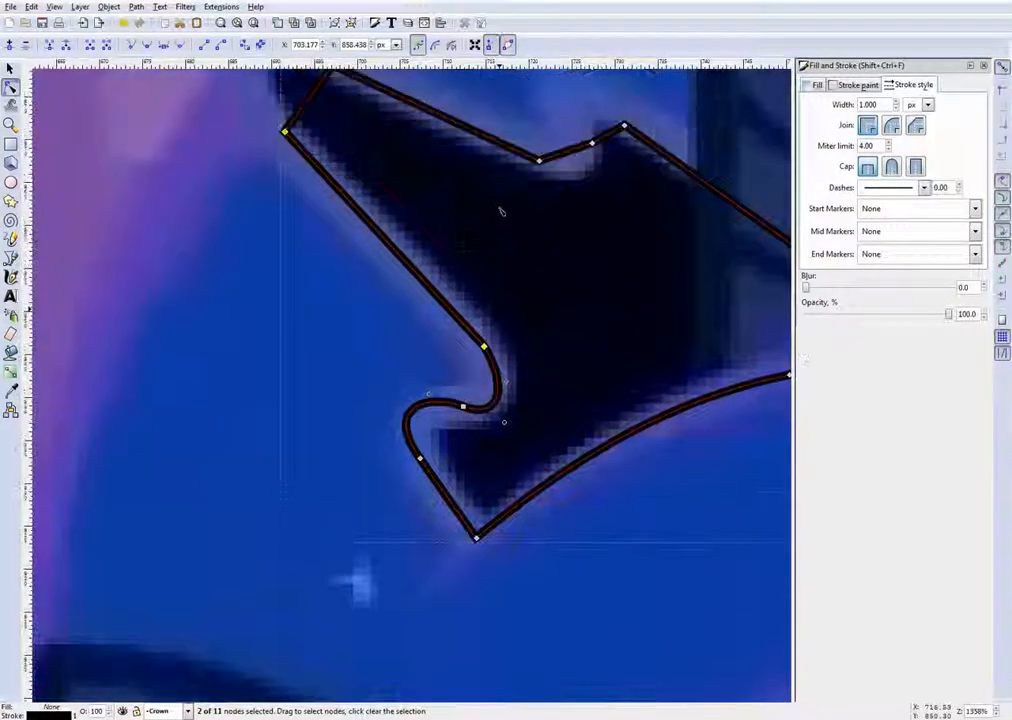
# Refine the inner curve of the lower notch, make its upper node smooth, and save the document
pyautogui.scroll(1, 530, 278)
pyautogui.scroll(1, 530, 278)
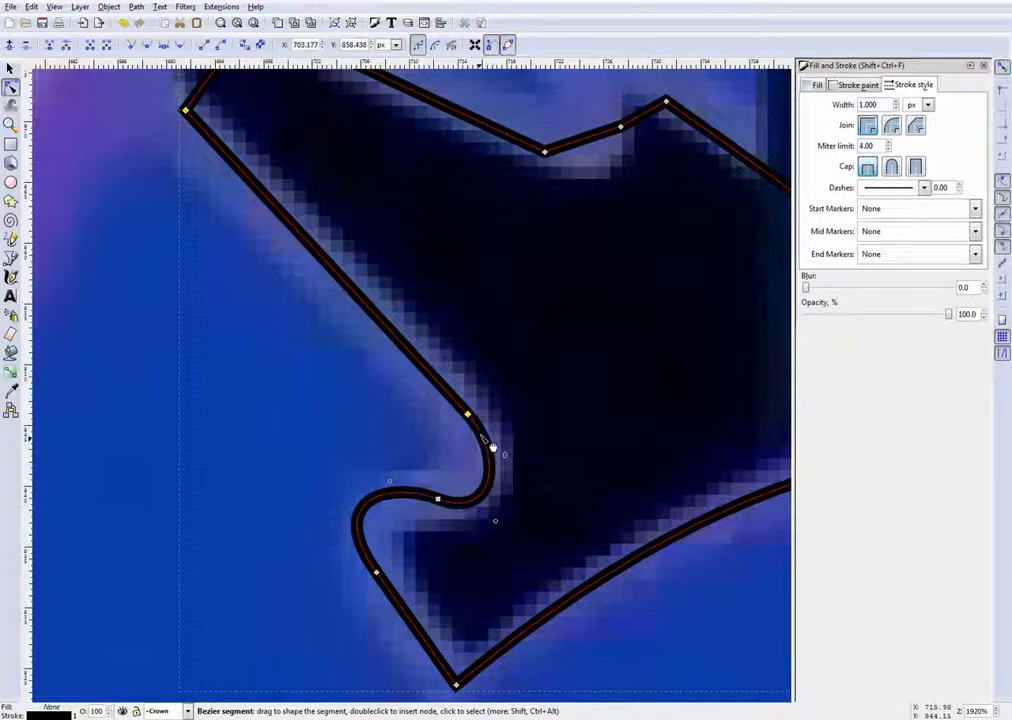
pyautogui.scroll(4, 486, 448)
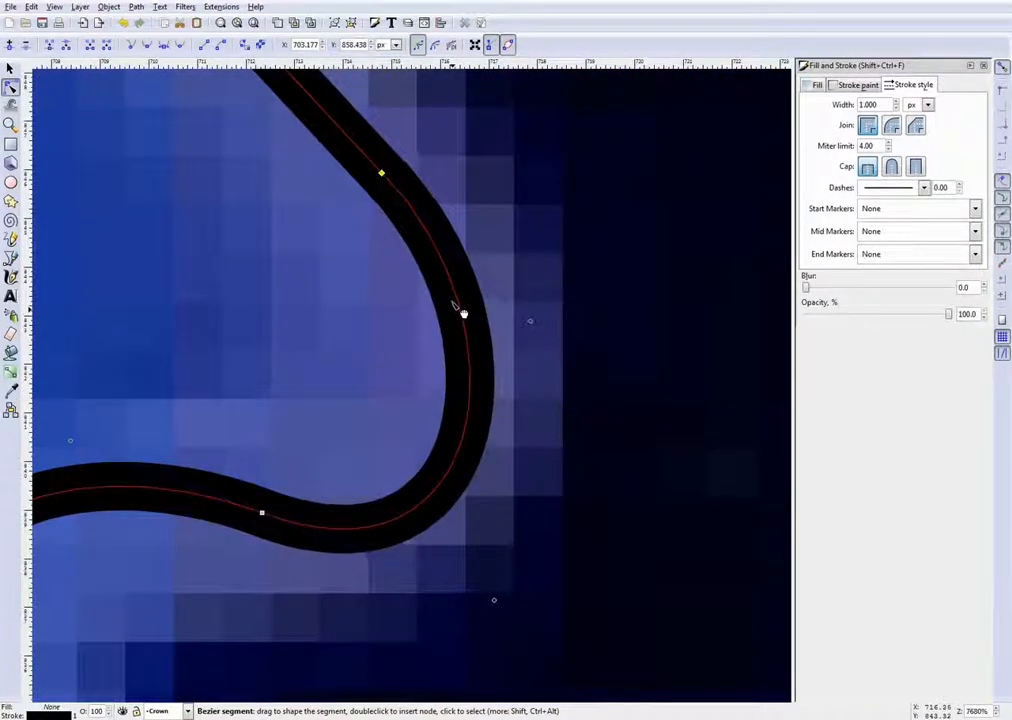
pyautogui.scroll(3, 498, 271)
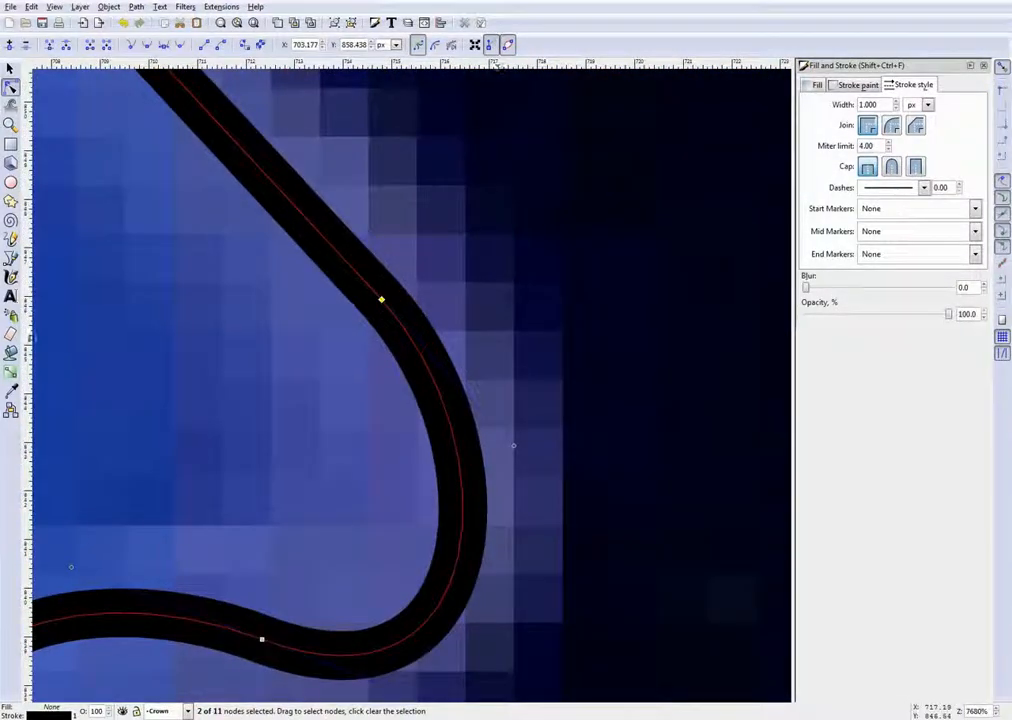
pyautogui.click(141, 25)
pyautogui.scroll(-5, 413, 198)
pyautogui.click(459, 182)
pyautogui.click(462, 181)
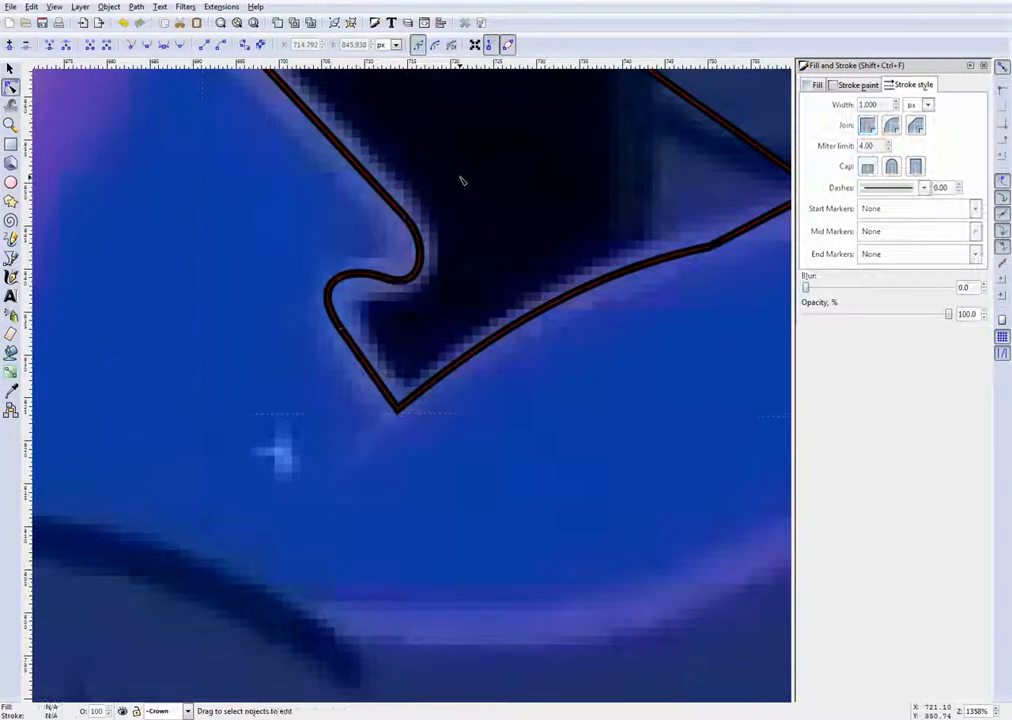
pyautogui.scroll(-4, 462, 181)
pyautogui.scroll(5, 363, 214)
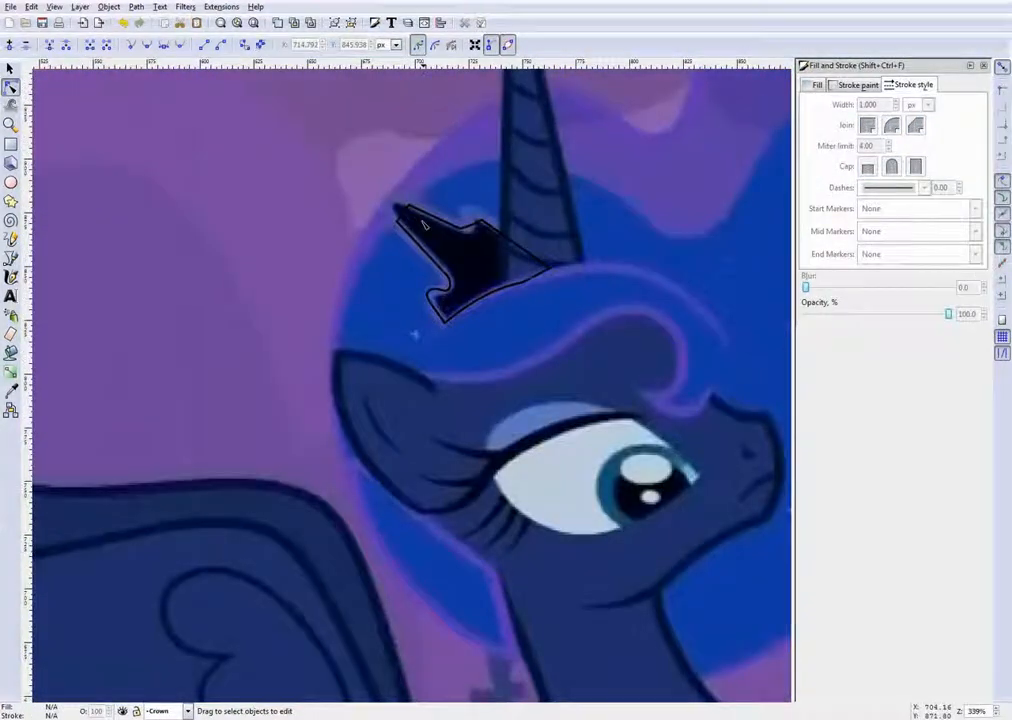
pyautogui.hotkey('ctrl', 's')
# Bend the segment across the crown's upper-left point outward into a rounded tip enclosing the black shape
pyautogui.scroll(2, 363, 214)
pyautogui.click(404, 290)
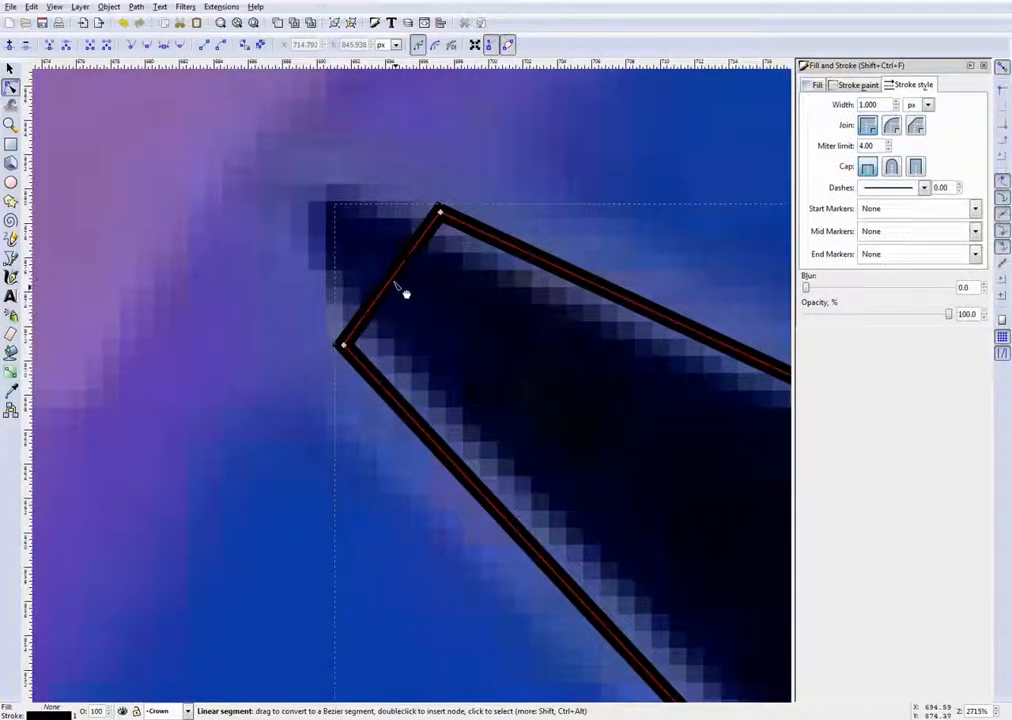
pyautogui.moveTo(405, 292); pyautogui.dragTo(311, 300)
pyautogui.moveTo(362, 196); pyautogui.dragTo(359, 187)
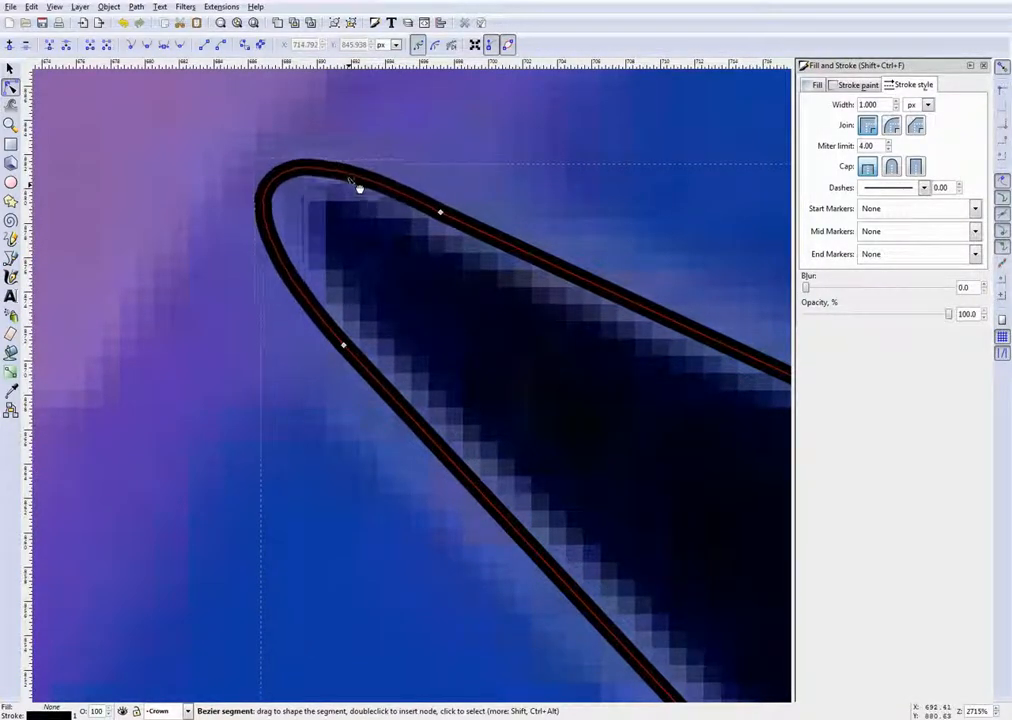
pyautogui.moveTo(469, 232); pyautogui.dragTo(499, 244)
# Make the two nodes flanking the crown's rounded tip smooth and save the document
pyautogui.moveTo(484, 174); pyautogui.dragTo(255, 381)
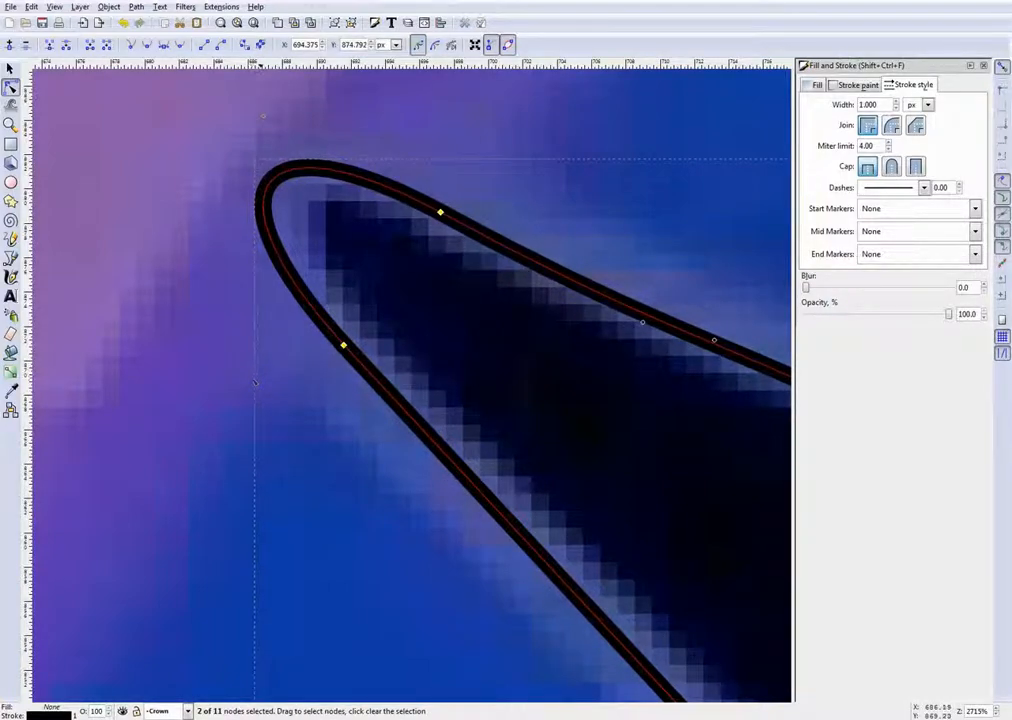
pyautogui.click(149, 48)
pyautogui.click(461, 169)
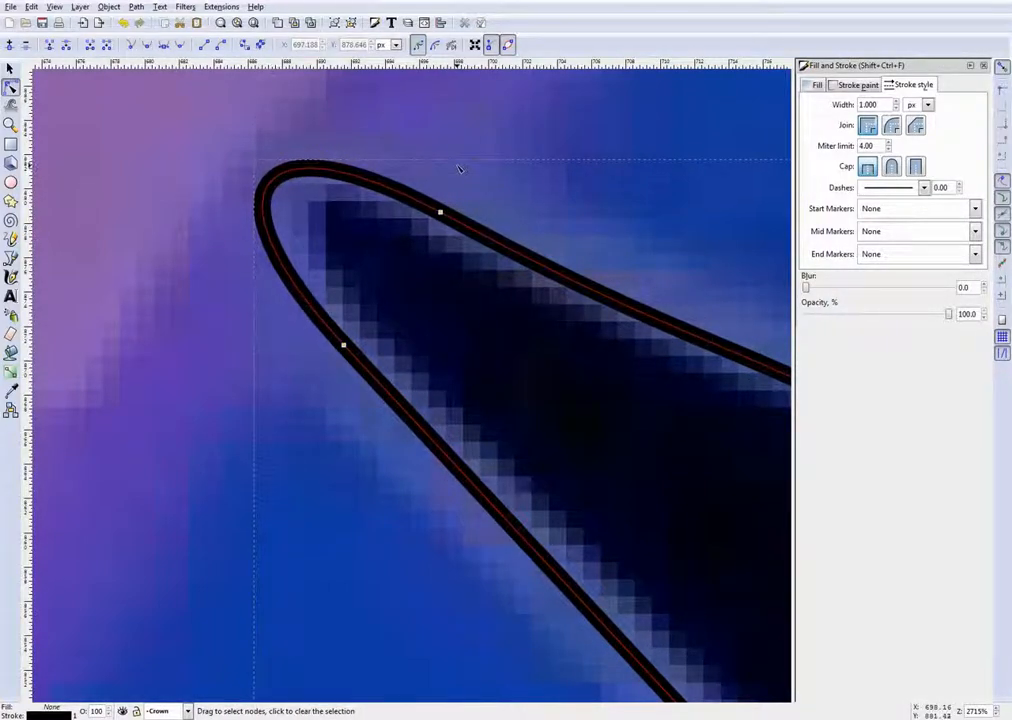
pyautogui.click(460, 170)
pyautogui.scroll(-5, 298, 168)
# Slightly bend the crown path's long upper edge to follow the black shape's border
pyautogui.scroll(3, 411, 186)
pyautogui.scroll(2, 383, 185)
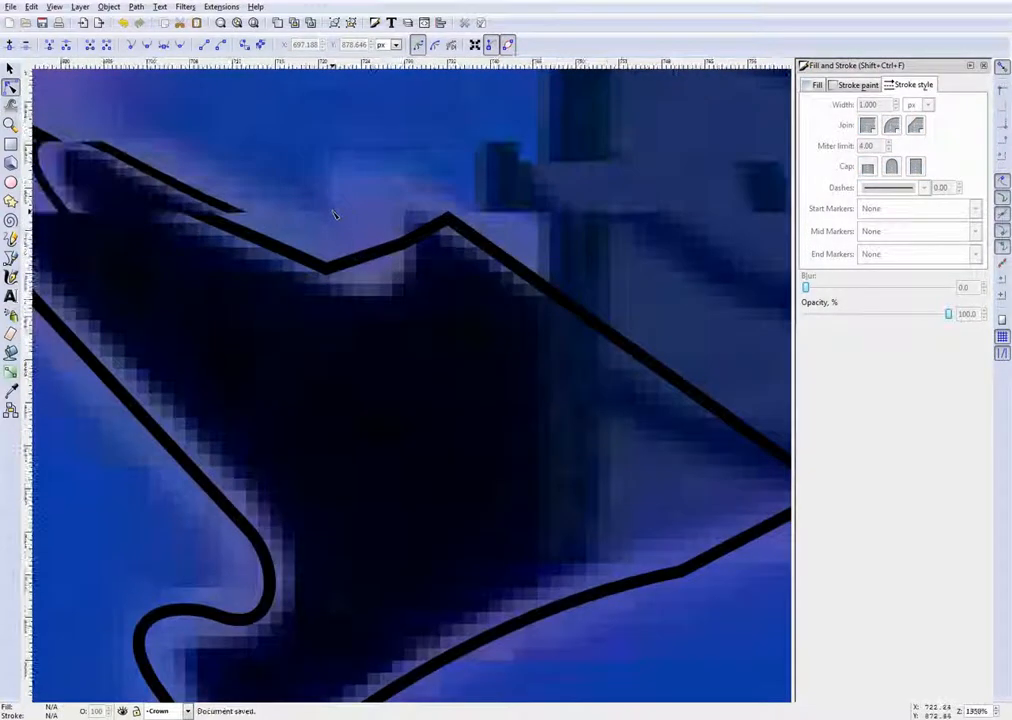
pyautogui.click(217, 227)
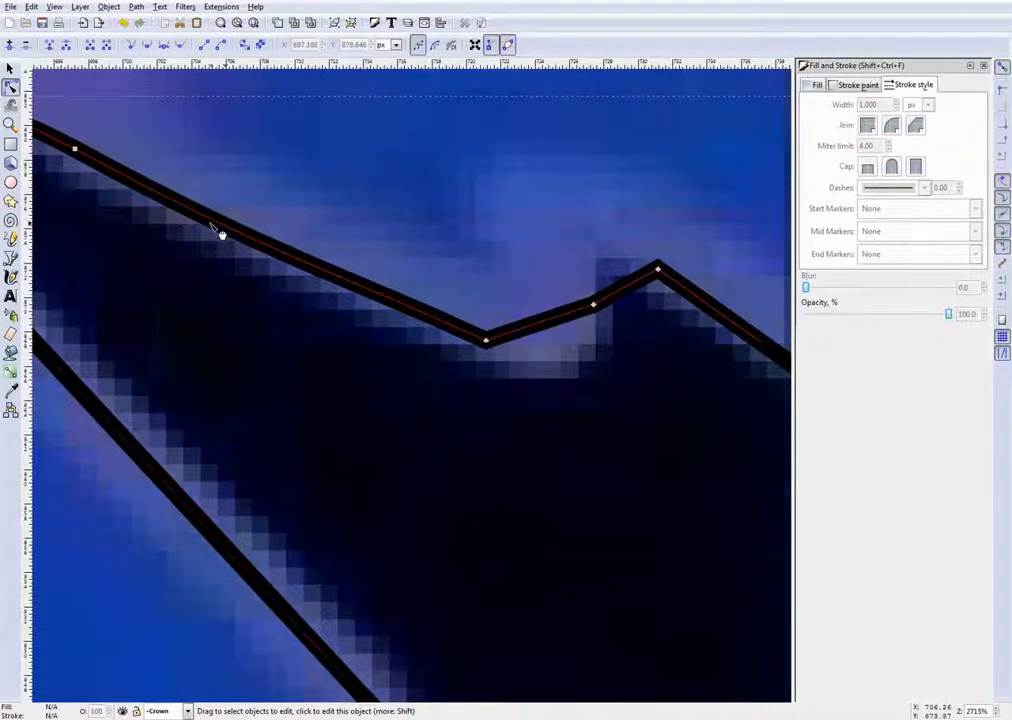
pyautogui.moveTo(220, 227); pyautogui.dragTo(240, 220)
pyautogui.click(269, 200)
pyautogui.scroll(-3, 300, 208)
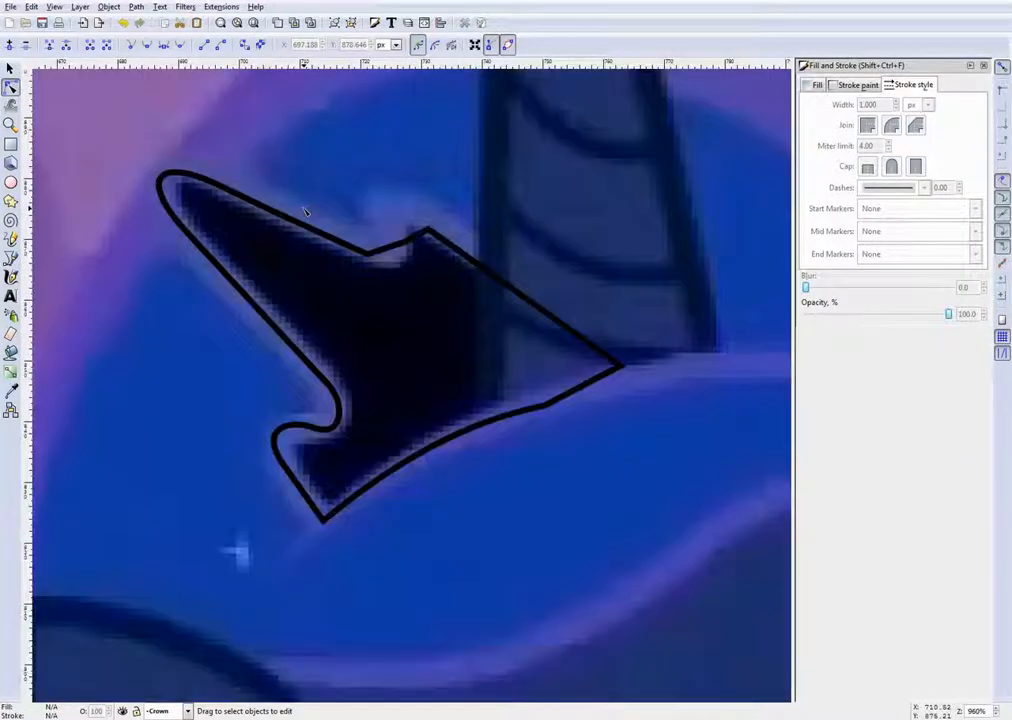
# Bend the two short segments between the upper notch and the peak beside the horn into a rounded S-curve
pyautogui.scroll(3, 343, 216)
pyautogui.scroll(2, 496, 372)
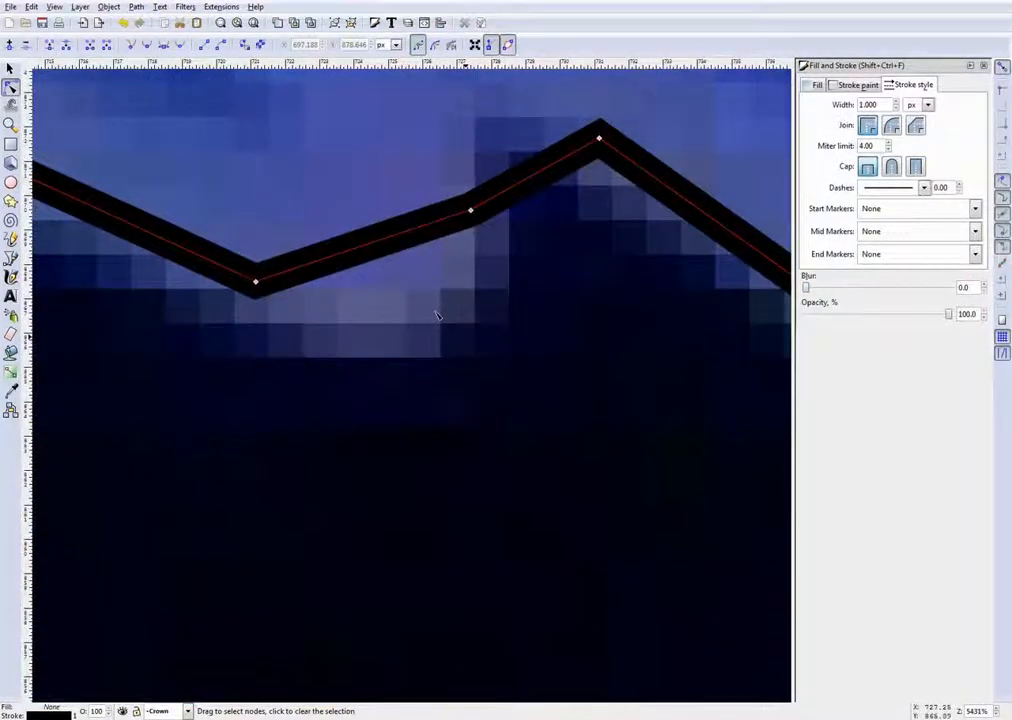
pyautogui.moveTo(384, 262)
pyautogui.mouseDown()
pyautogui.moveTo(413, 330)
pyautogui.moveTo(424, 333)
pyautogui.moveTo(390, 238)
pyautogui.mouseUp()
pyautogui.scroll(4, 427, 322)
pyautogui.scroll(-4, 485, 296)
pyautogui.scroll(4, 497, 289)
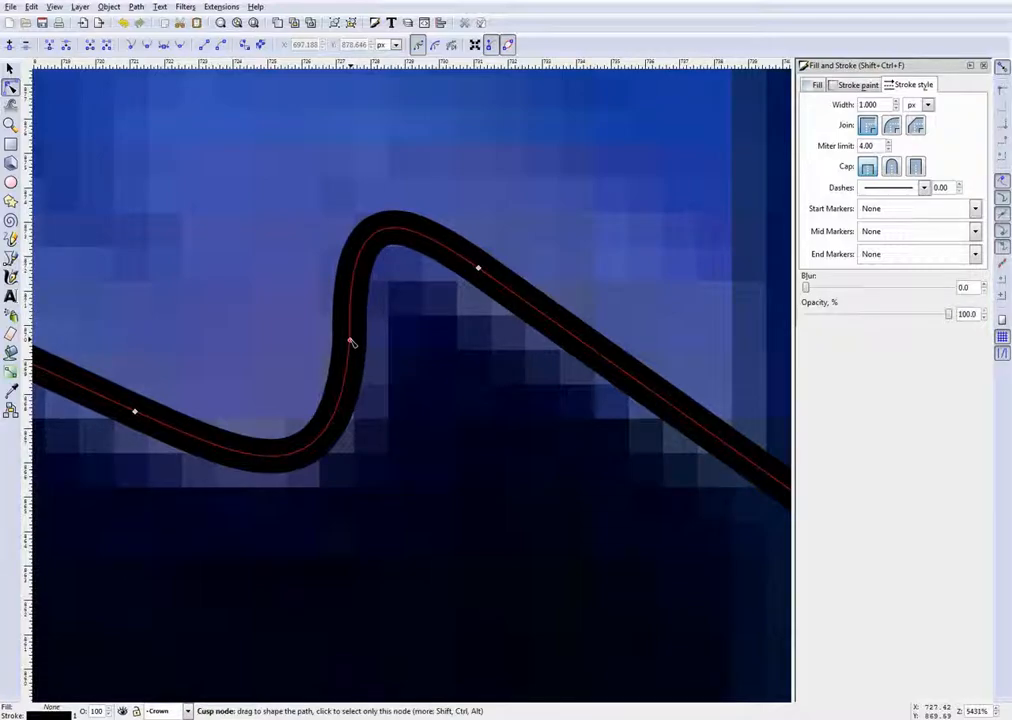
# Move the upper notch's middle node to about X 727.5, Y 869.6 px and adjust the curve toward the peak
pyautogui.moveTo(350, 340); pyautogui.dragTo(355, 339)
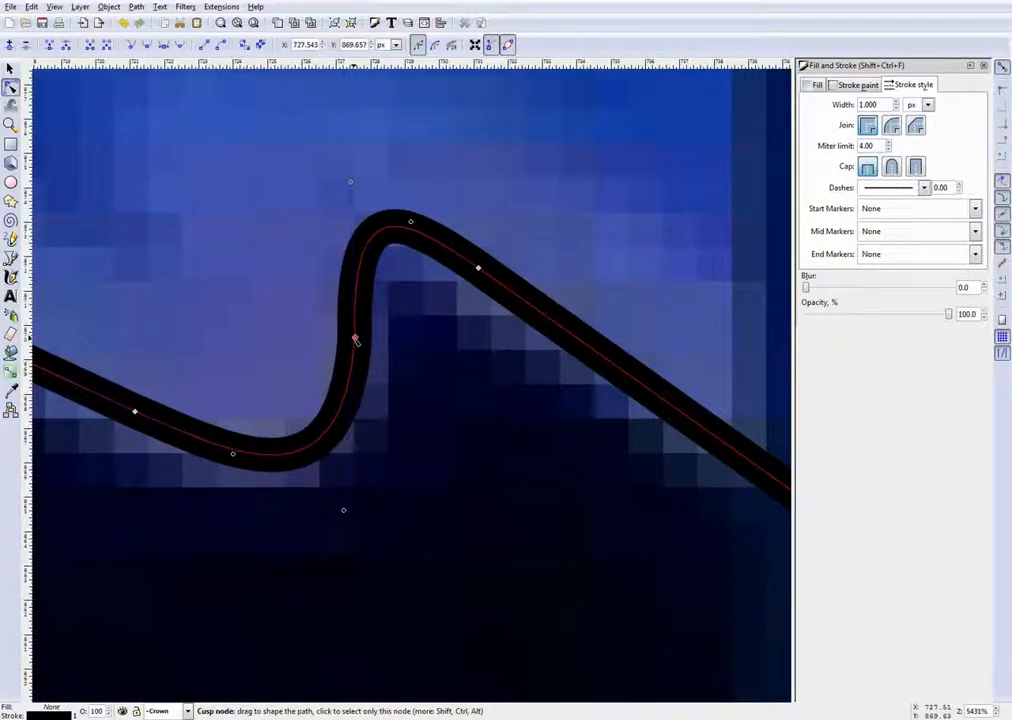
pyautogui.moveTo(355, 340); pyautogui.dragTo(351, 340)
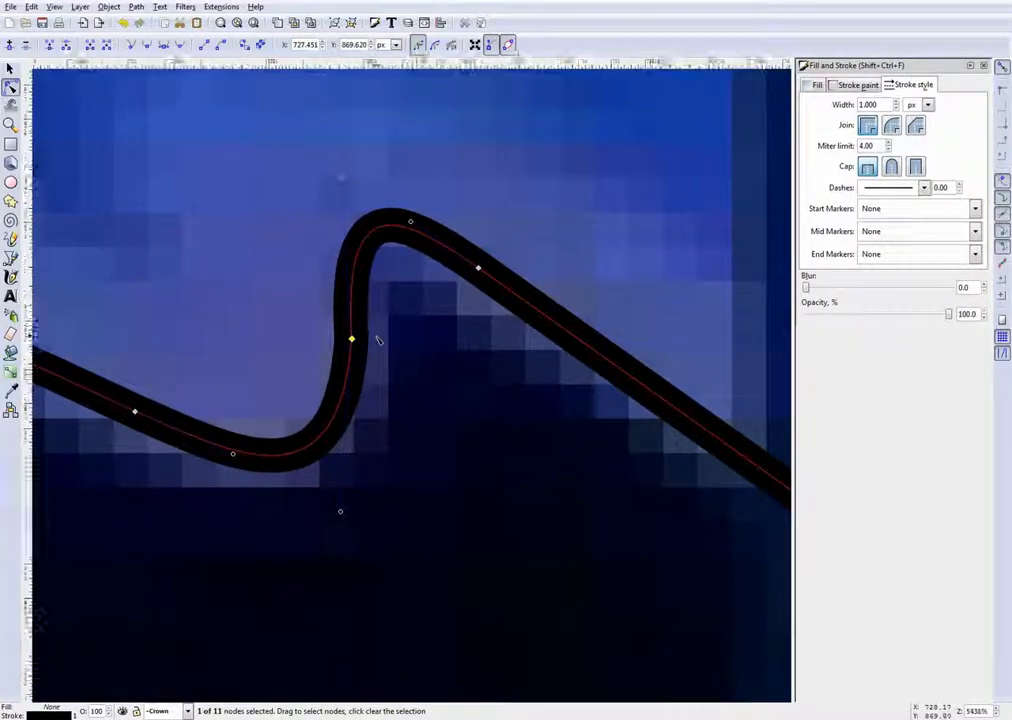
pyautogui.scroll(3, 377, 339)
pyautogui.moveTo(331, 205); pyautogui.dragTo(357, 226)
pyautogui.scroll(-3, 440, 255)
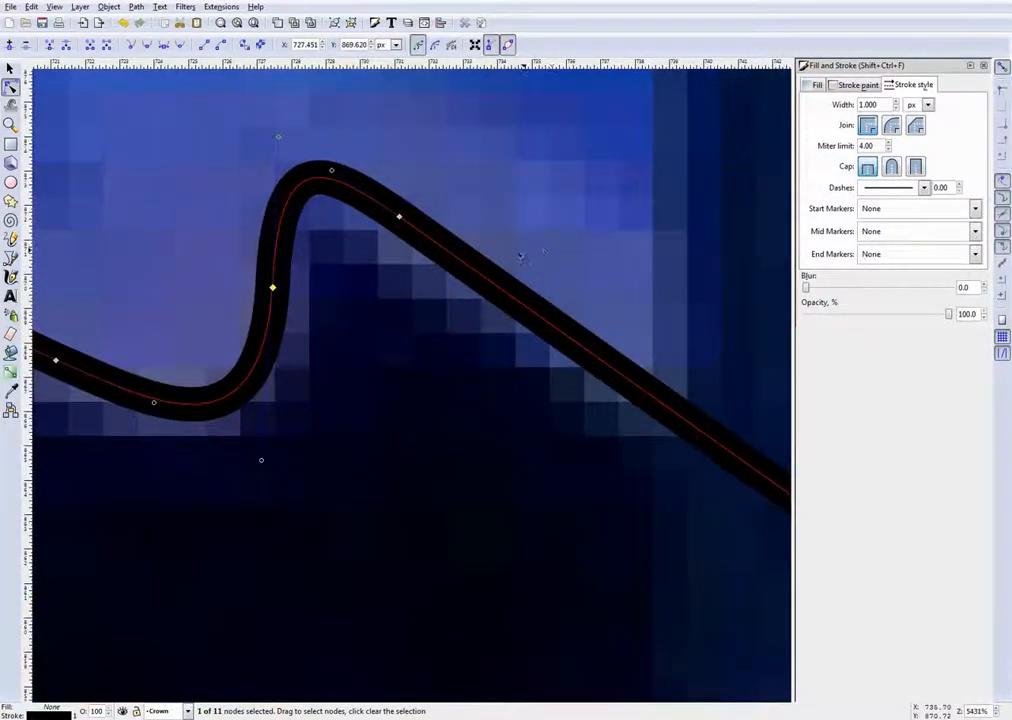
# Raise the peak node slightly and move the upper notch's middle node to about X 727.0, Y 869.4 px
pyautogui.scroll(-3, 510, 250)
pyautogui.scroll(2, 563, 242)
pyautogui.moveTo(372, 237); pyautogui.dragTo(375, 210)
pyautogui.moveTo(284, 291); pyautogui.dragTo(273, 294)
pyautogui.press('Escape')
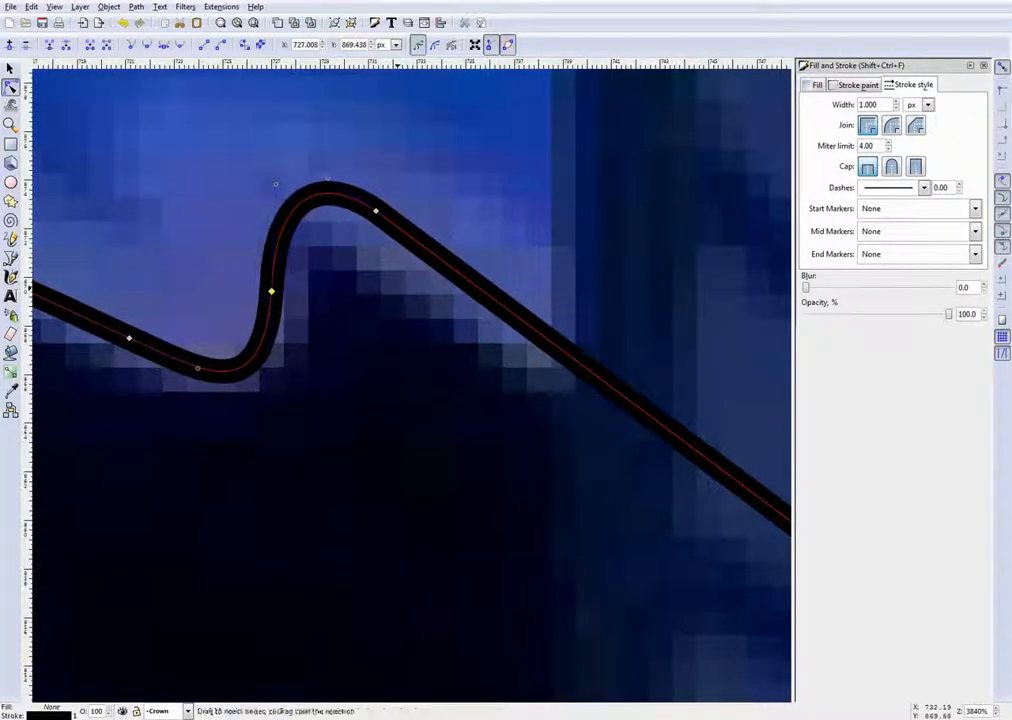
pyautogui.press('Escape')
pyautogui.click(520, 315)
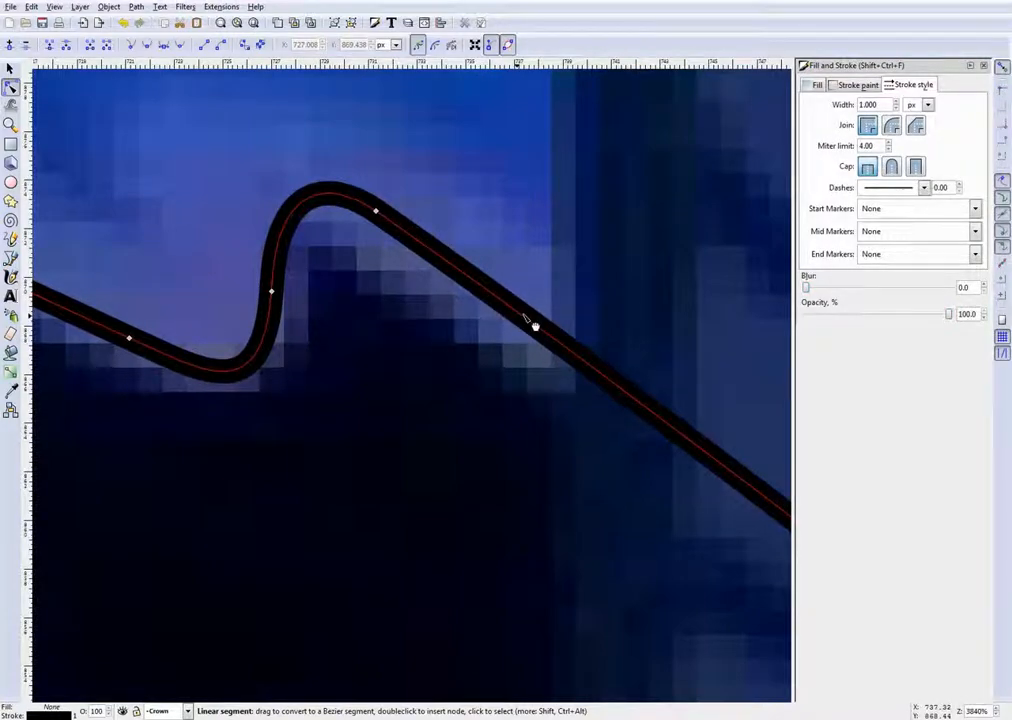
# Make the peak node and the two nodes of the upper notch smooth, then deselect the path
pyautogui.click(435, 181)
pyautogui.click(397, 239)
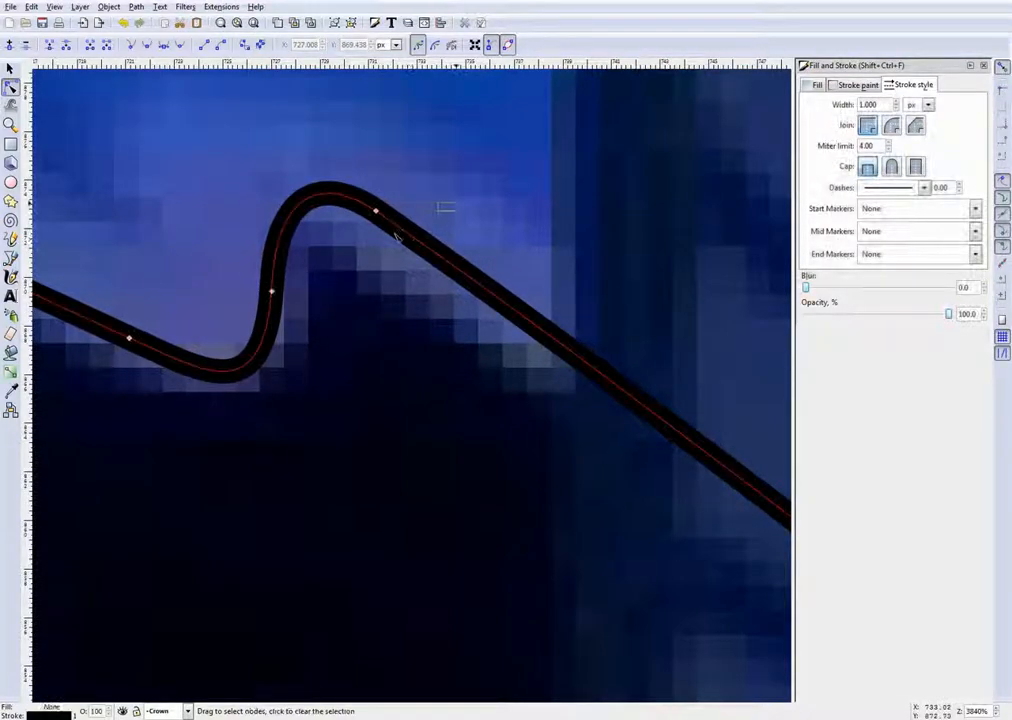
pyautogui.click(153, 47)
pyautogui.moveTo(306, 272); pyautogui.dragTo(96, 358)
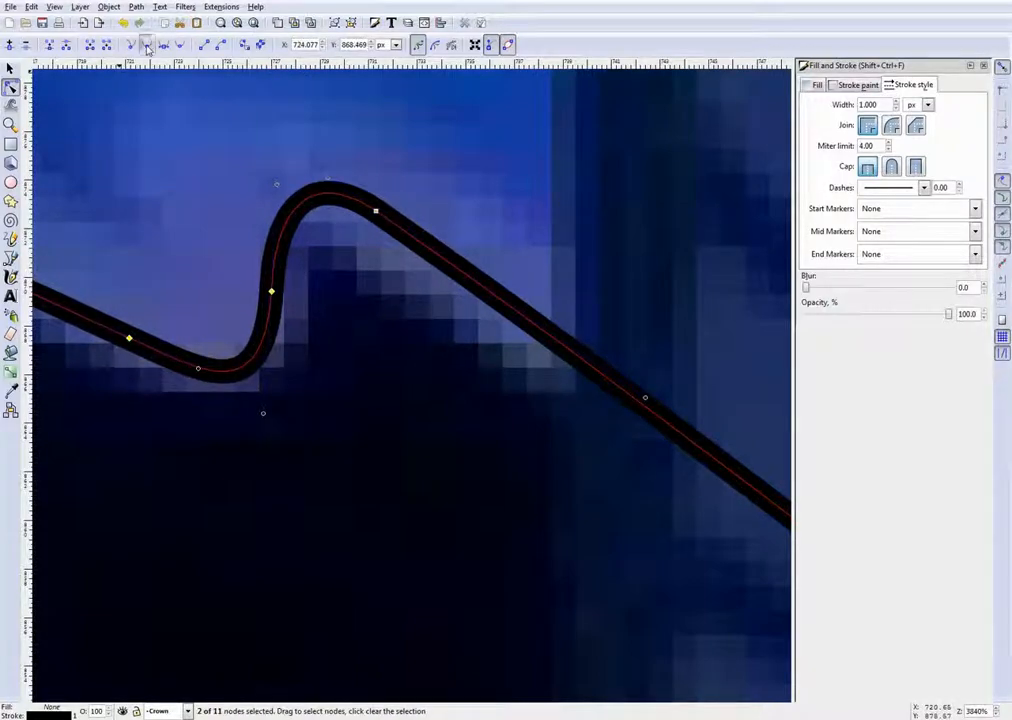
pyautogui.click(148, 48)
pyautogui.click(185, 169)
pyautogui.click(185, 169)
# Move the upper notch's middle node to about X 726.9, Y 869.4 px and bulge the curve below the peak outward
pyautogui.scroll(-8, 314, 220)
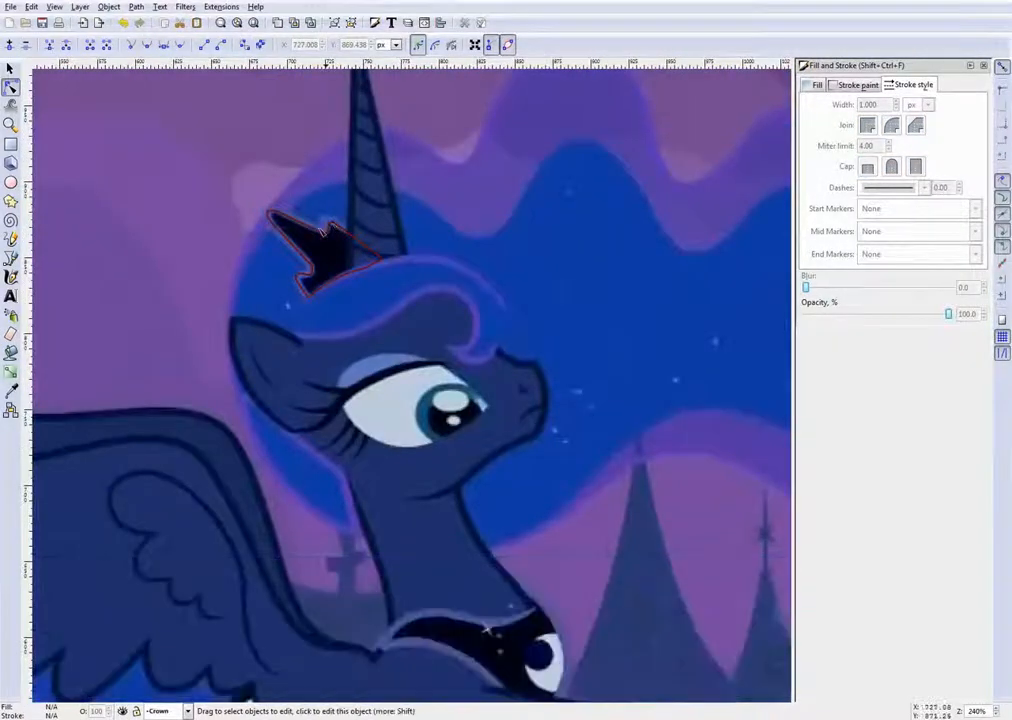
pyautogui.scroll(9, 325, 223)
pyautogui.click(392, 257)
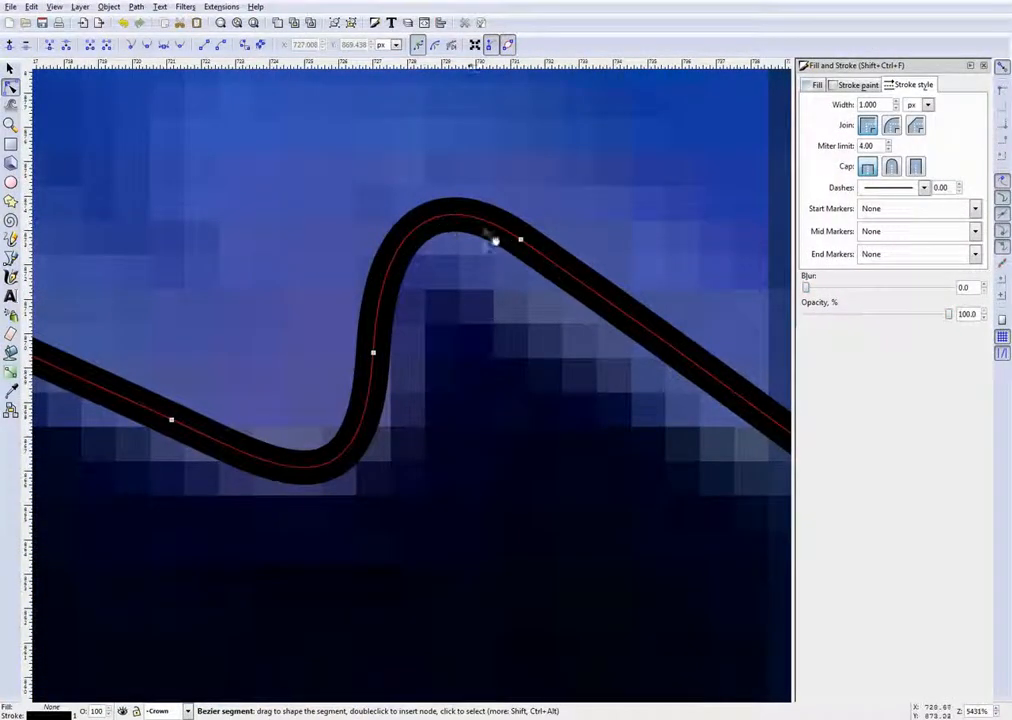
pyautogui.click(389, 350)
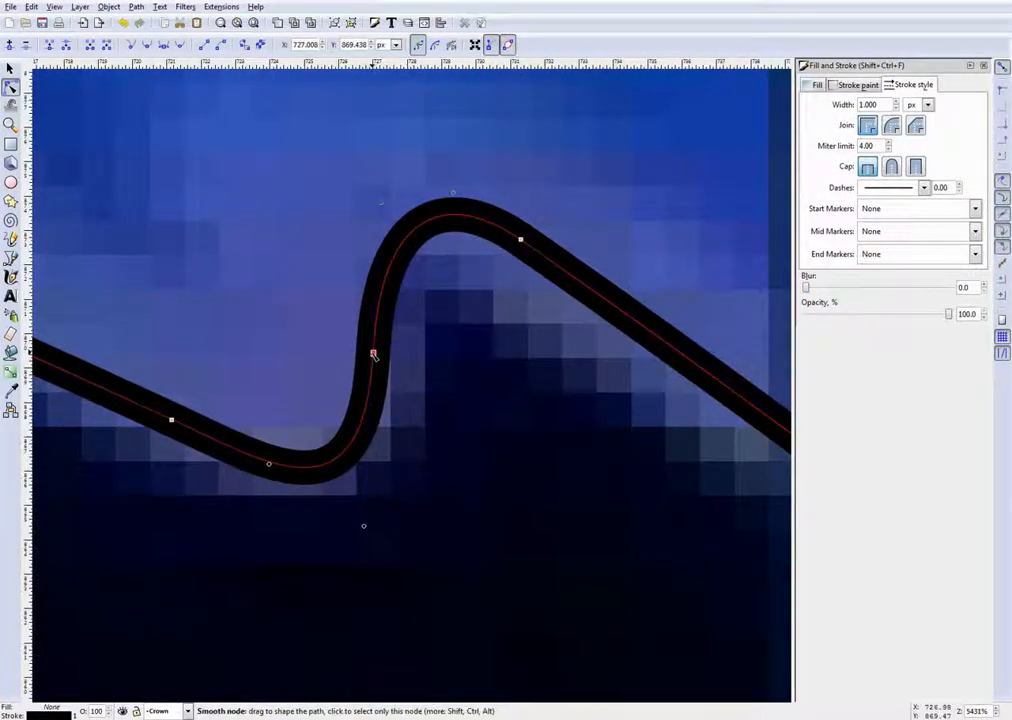
pyautogui.moveTo(373, 355); pyautogui.dragTo(369, 356)
pyautogui.moveTo(393, 233)
pyautogui.mouseDown()
pyautogui.moveTo(376, 219)
pyautogui.moveTo(386, 217)
pyautogui.mouseUp()
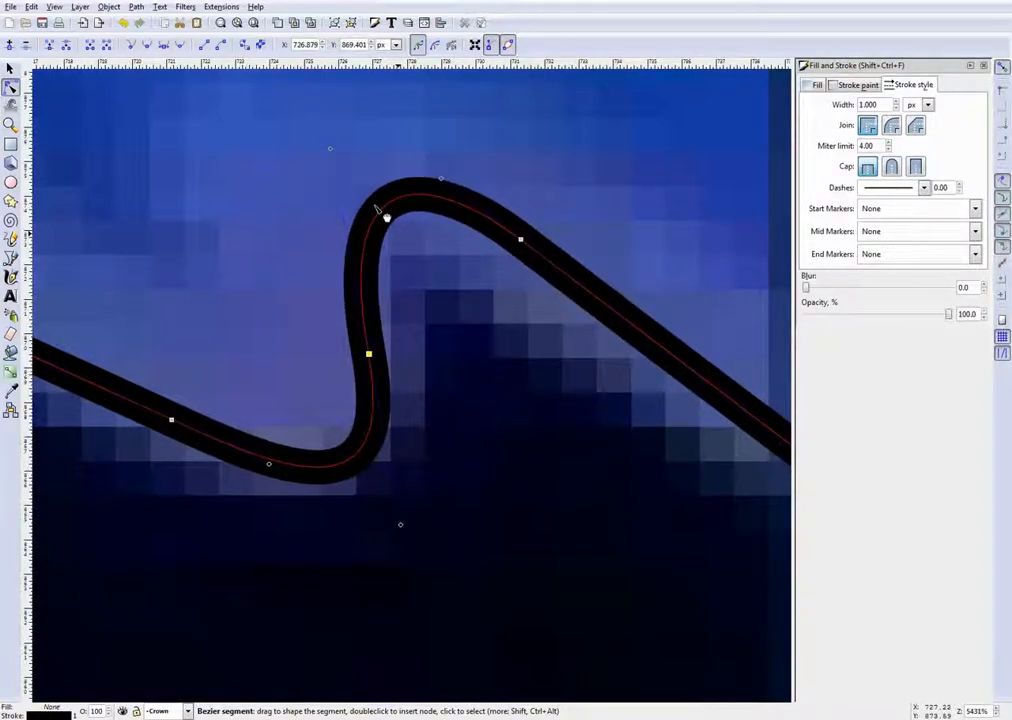
pyautogui.scroll(-5, 437, 275)
pyautogui.doubleClick(465, 328)
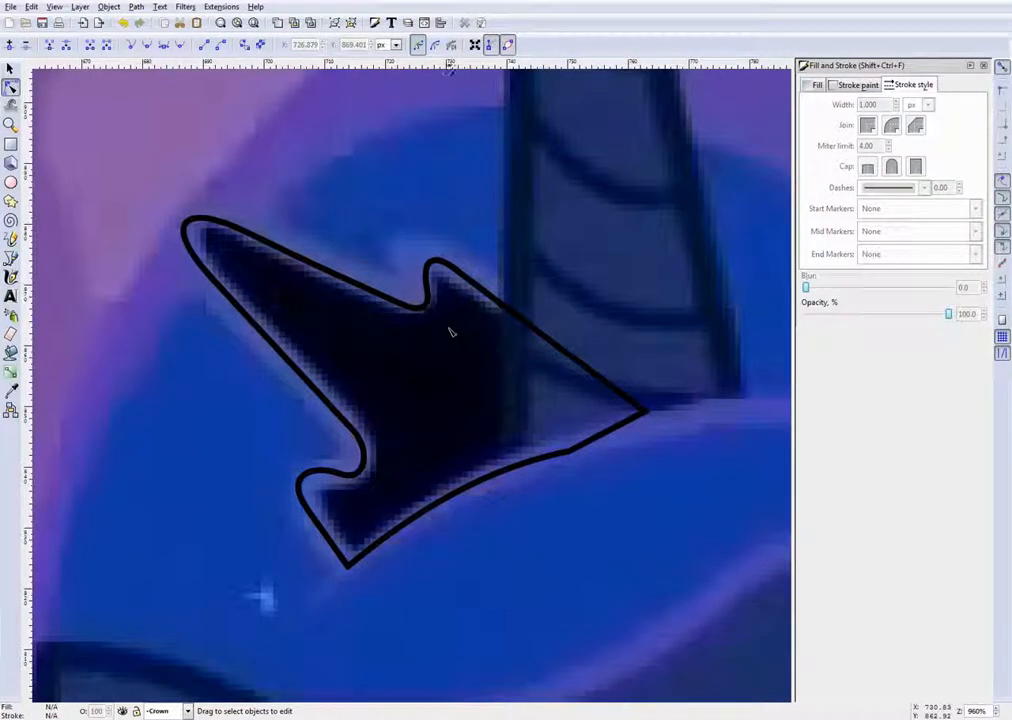
# Move the upper notch's middle node to about X 726.6, Y 869.1 px, the peak node to about X 730.9, Y 872.4 px, and save
pyautogui.scroll(2, 451, 331)
pyautogui.click(407, 288)
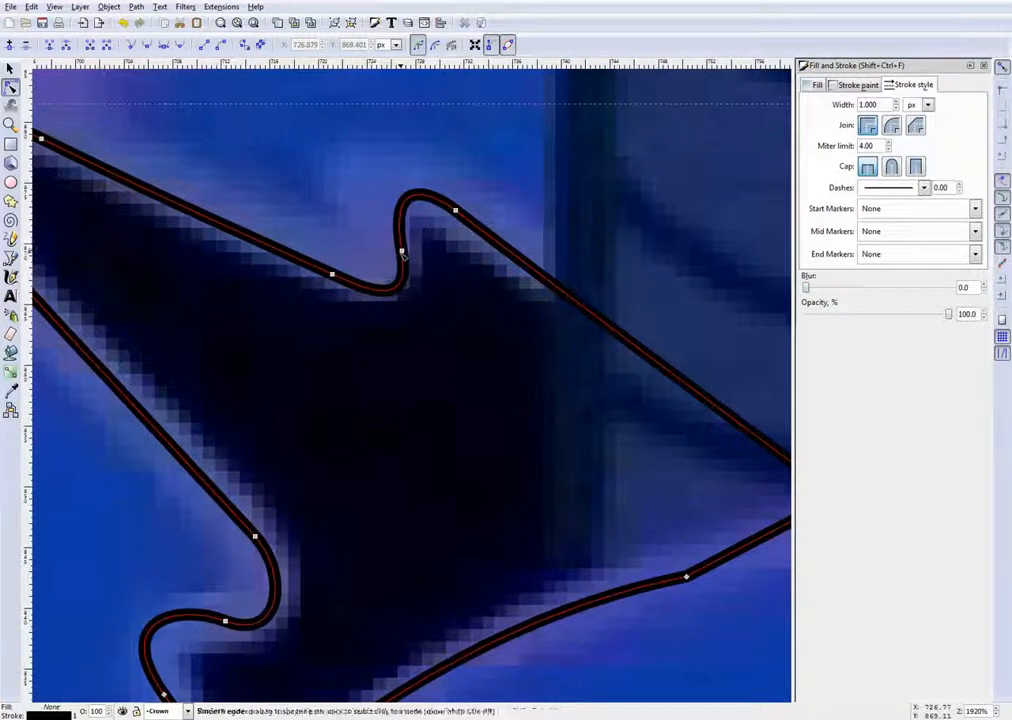
pyautogui.moveTo(402, 253); pyautogui.dragTo(399, 257)
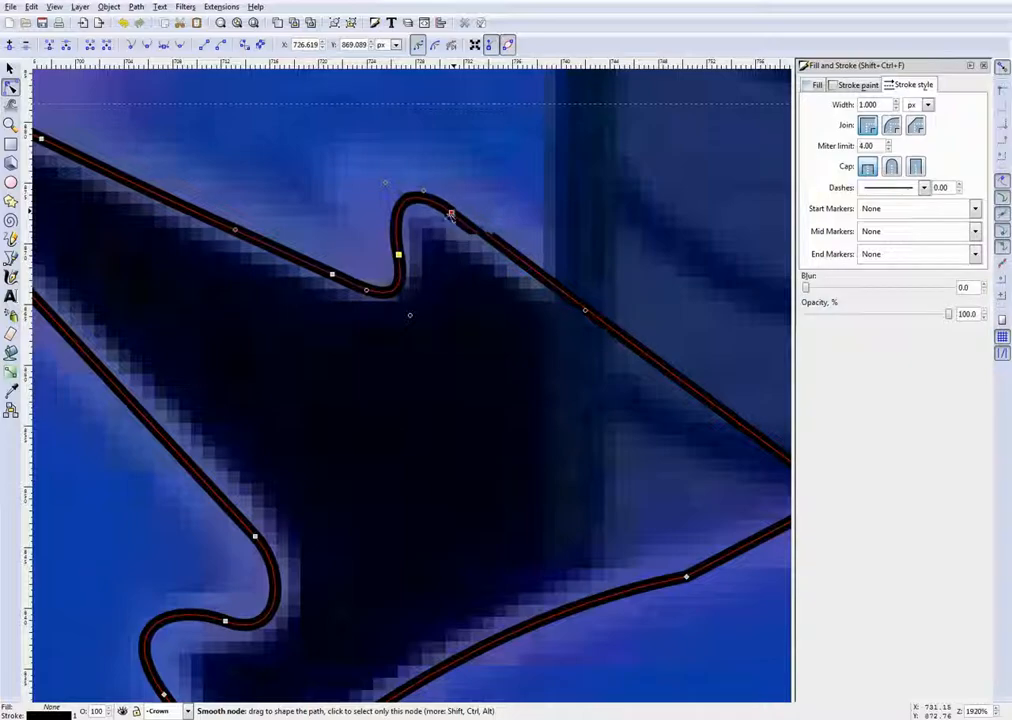
pyautogui.moveTo(451, 214); pyautogui.dragTo(449, 216)
pyautogui.click(453, 272)
pyautogui.click(447, 288)
pyautogui.scroll(-4, 441, 346)
pyautogui.hotkey('ctrl', 's')
pyautogui.scroll(2, 442, 350)
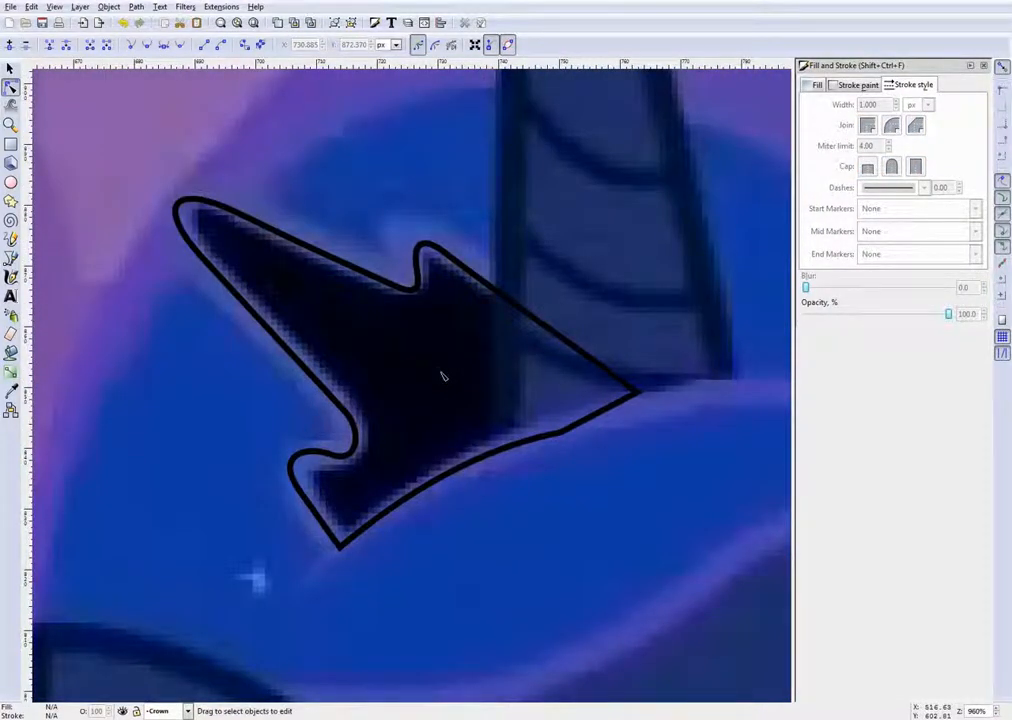
# Select the crown outline on the Crown layer and set its stroke width to 4 px
pyautogui.click(463, 374)
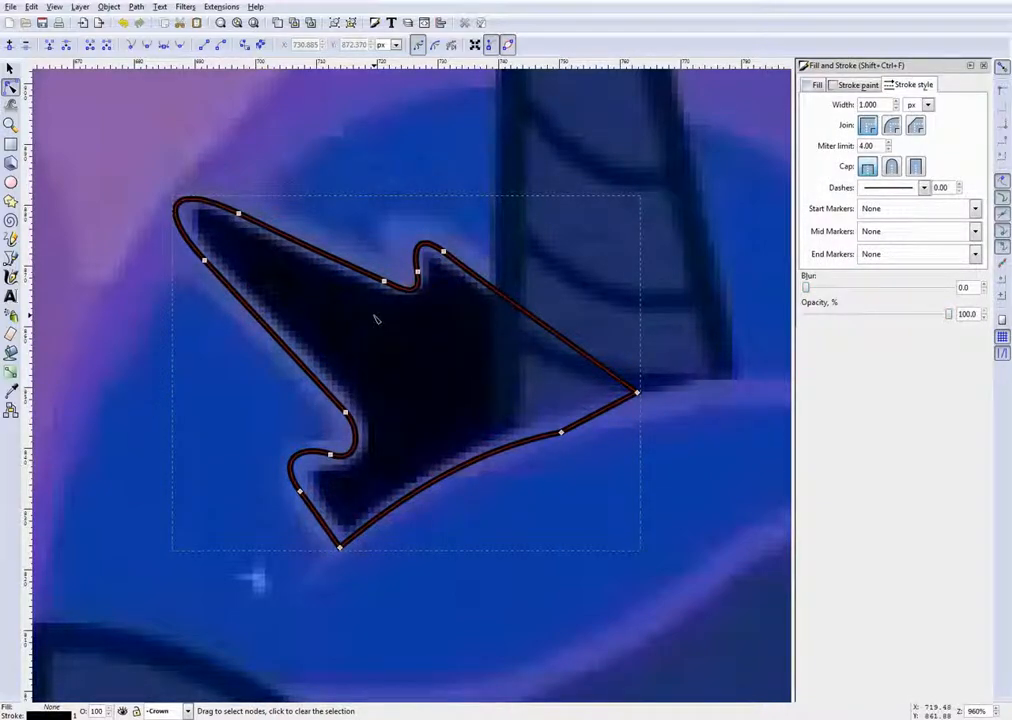
pyautogui.scroll(-3, 397, 319)
pyautogui.scroll(5, 395, 336)
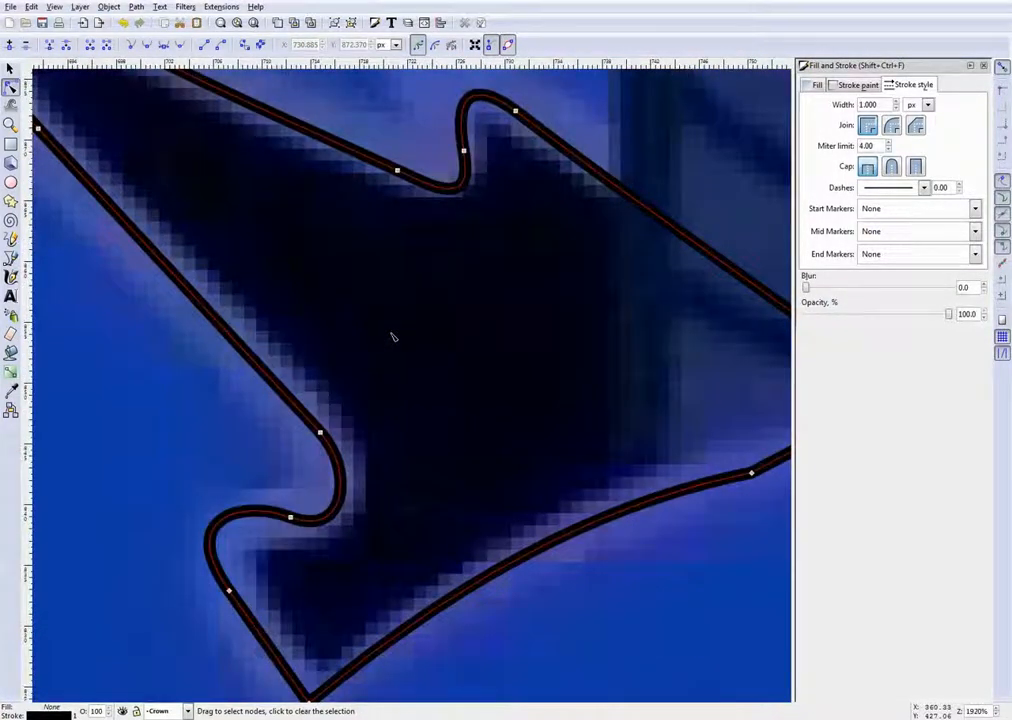
pyautogui.scroll(-4, 249, 389)
pyautogui.scroll(3, 409, 355)
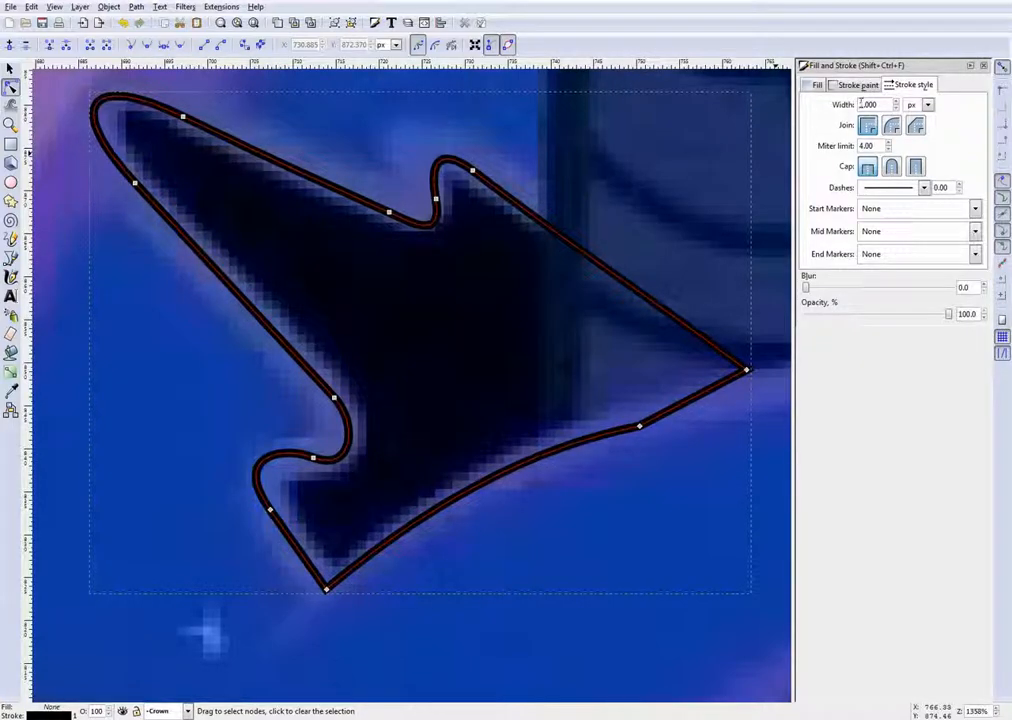
pyautogui.write('4')
pyautogui.press('Return')
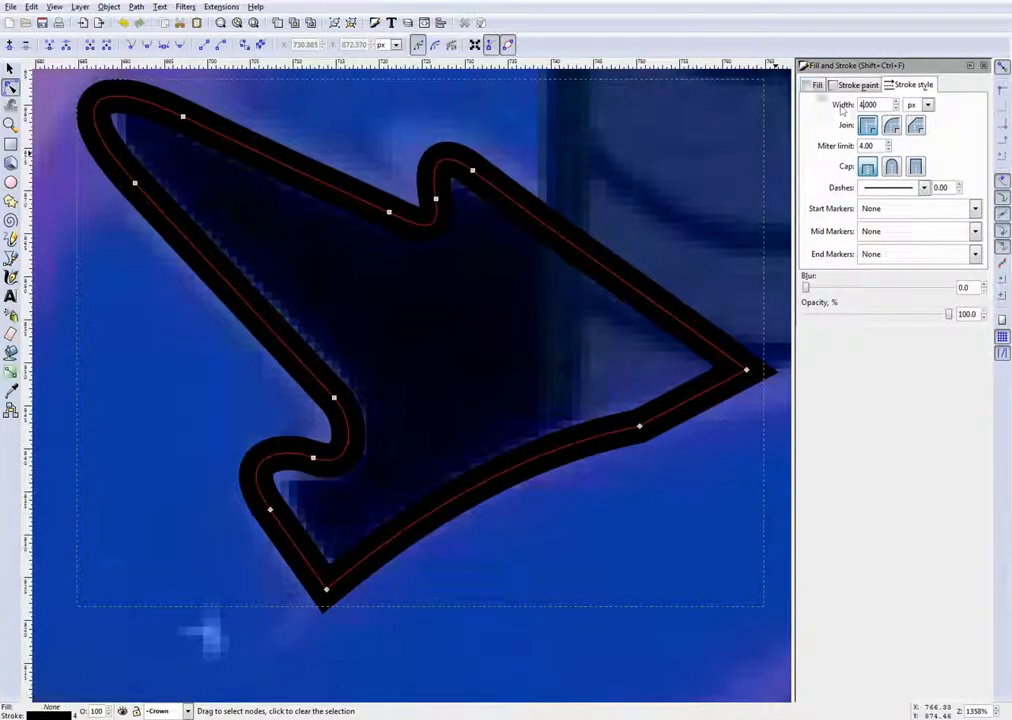
# Reselect the crown outline and activate the Dropper tool for sampling a color from the Princess Luna color guide
pyautogui.scroll(-2, 584, 133)
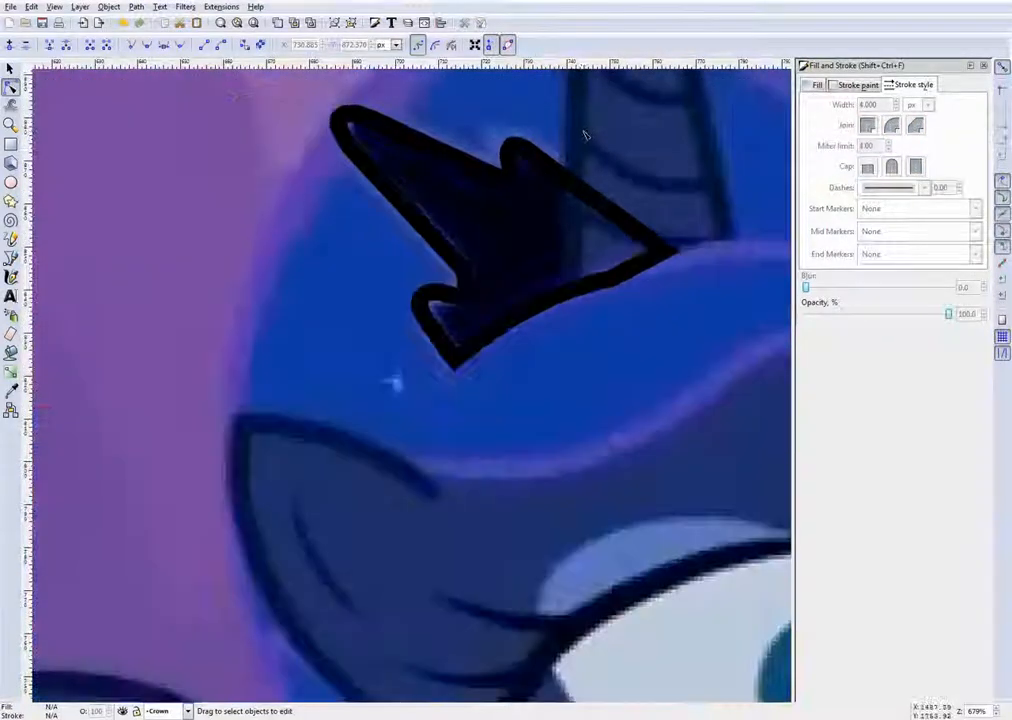
pyautogui.click(503, 157)
pyautogui.press('d')
pyautogui.scroll(-6, 466, 190)
pyautogui.scroll(-3, 492, 194)
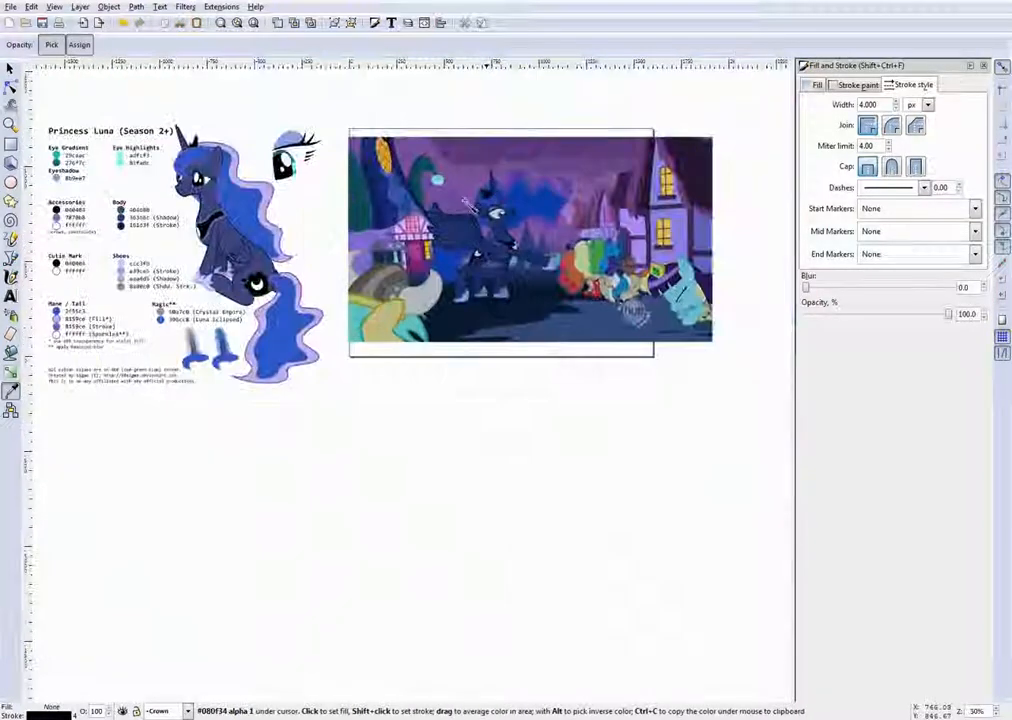
# Give the crown path the reference crown's black as its fill and that crown's purple outline colour as its stroke
pyautogui.scroll(13, 463, 200)
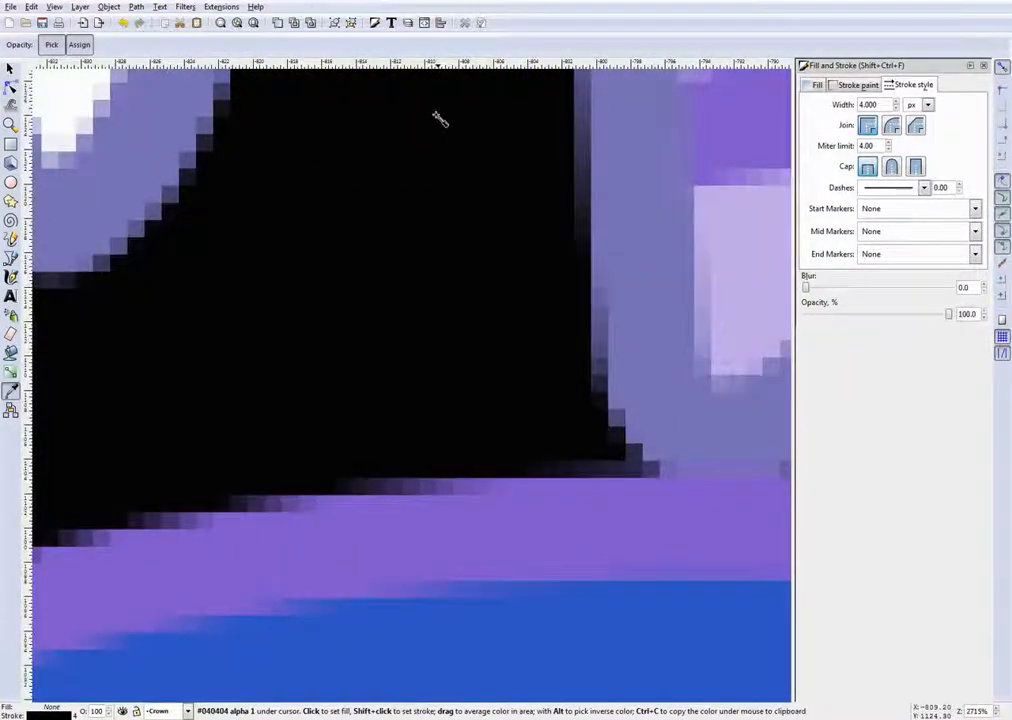
pyautogui.scroll(3, 430, 295)
pyautogui.scroll(-3, 477, 210)
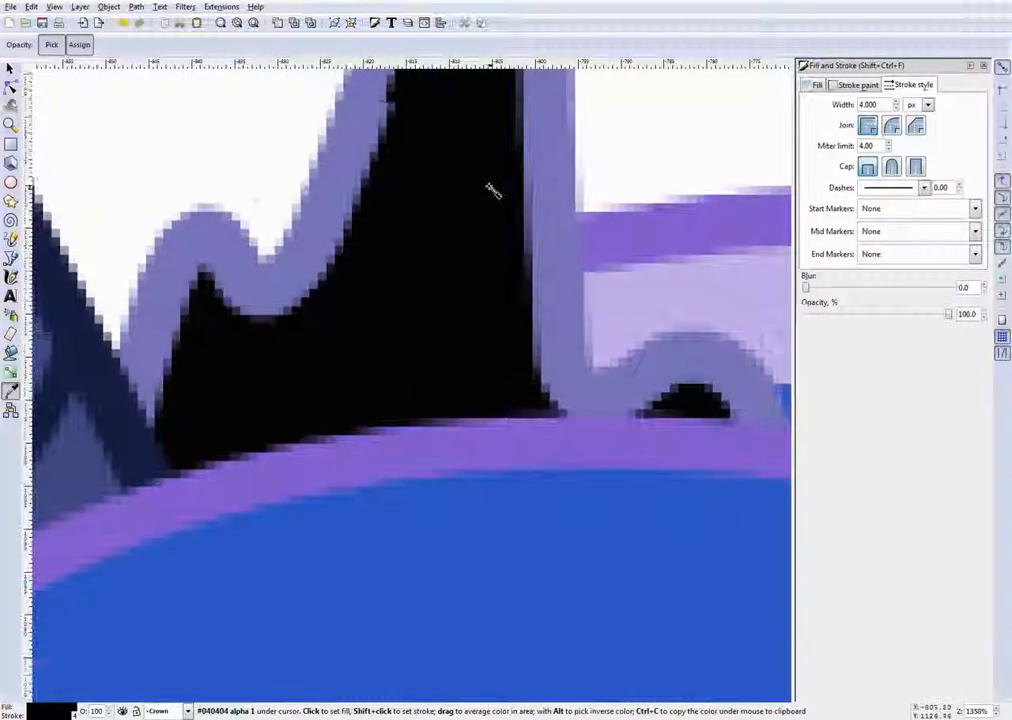
pyautogui.scroll(-13, 549, 201)
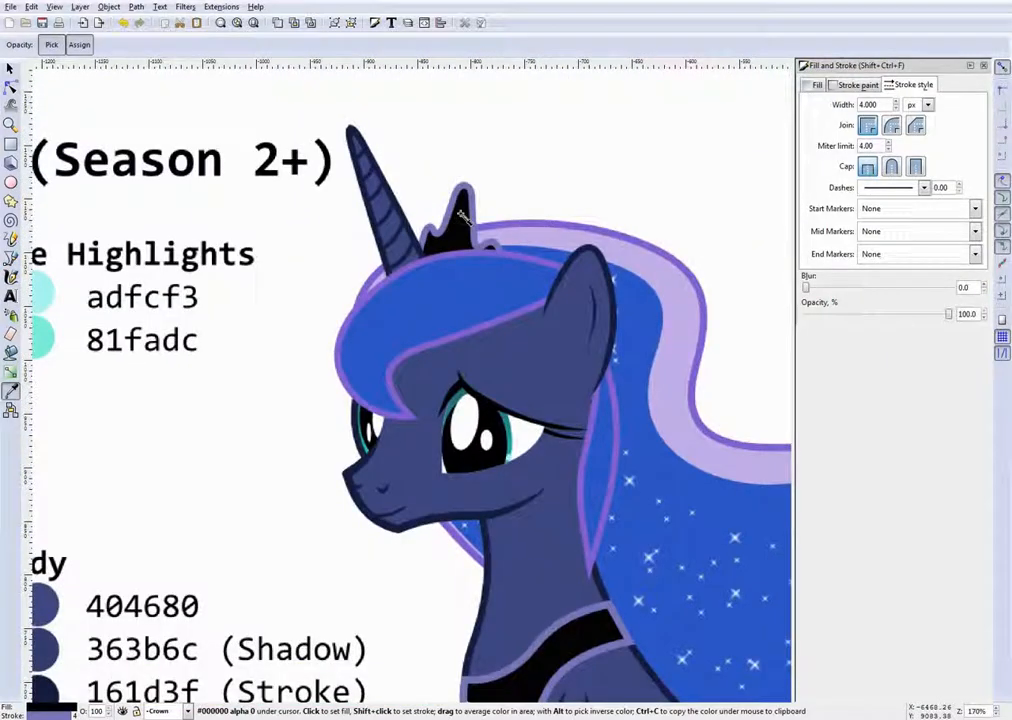
pyautogui.scroll(10, 732, 280)
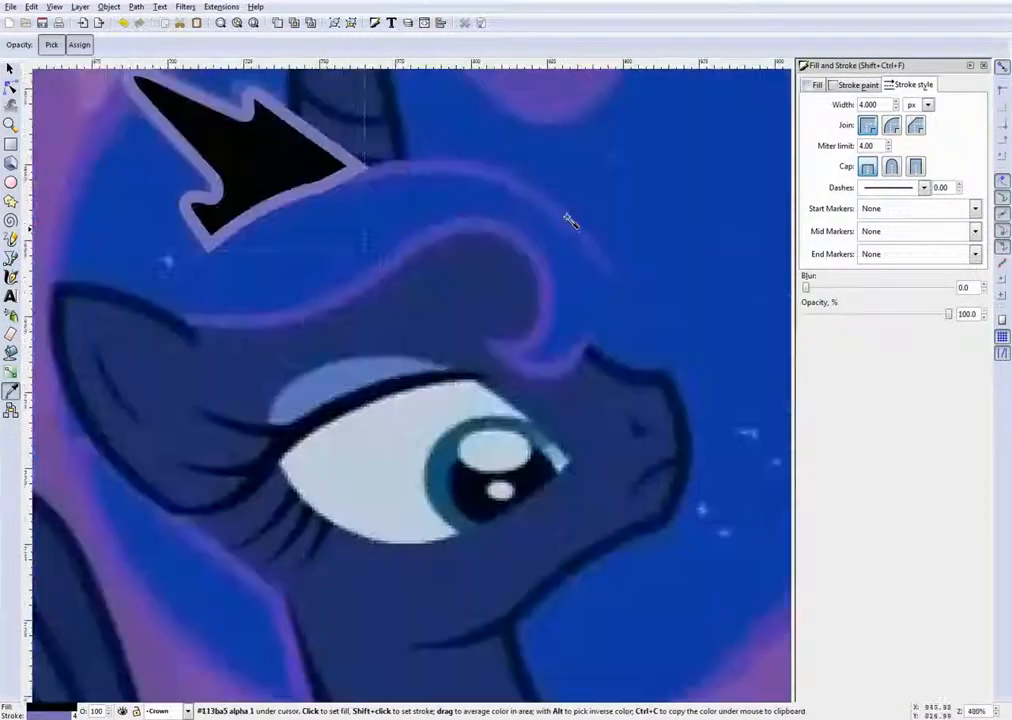
pyautogui.scroll(-2, 283, 139)
pyautogui.scroll(2, 211, 103)
pyautogui.scroll(-1, 350, 151)
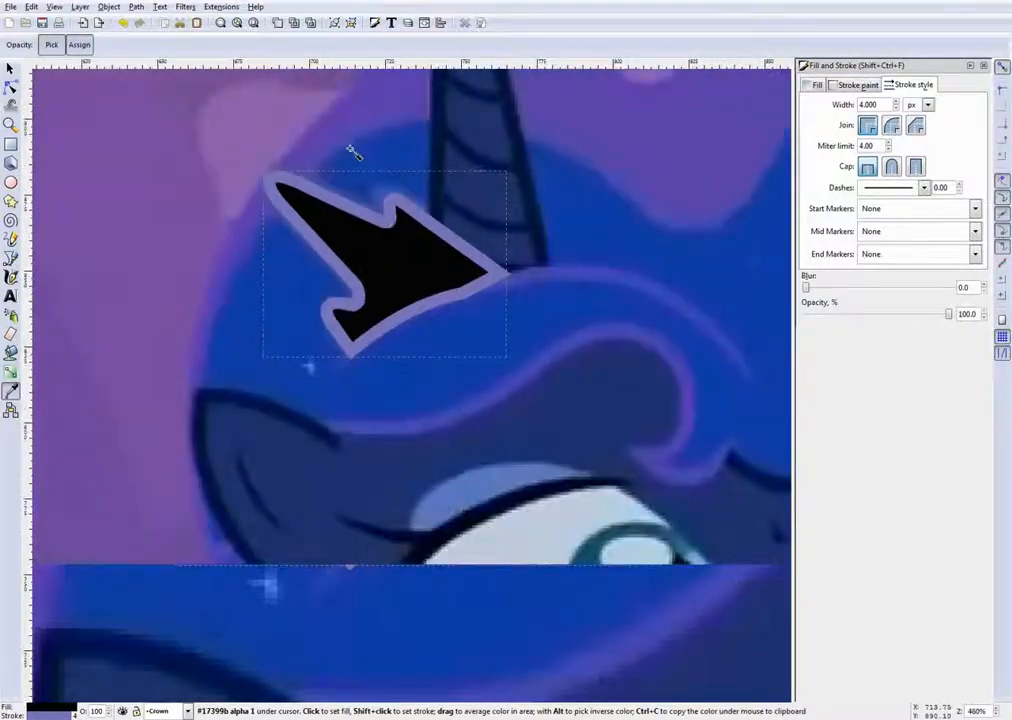
pyautogui.scroll(1, 388, 203)
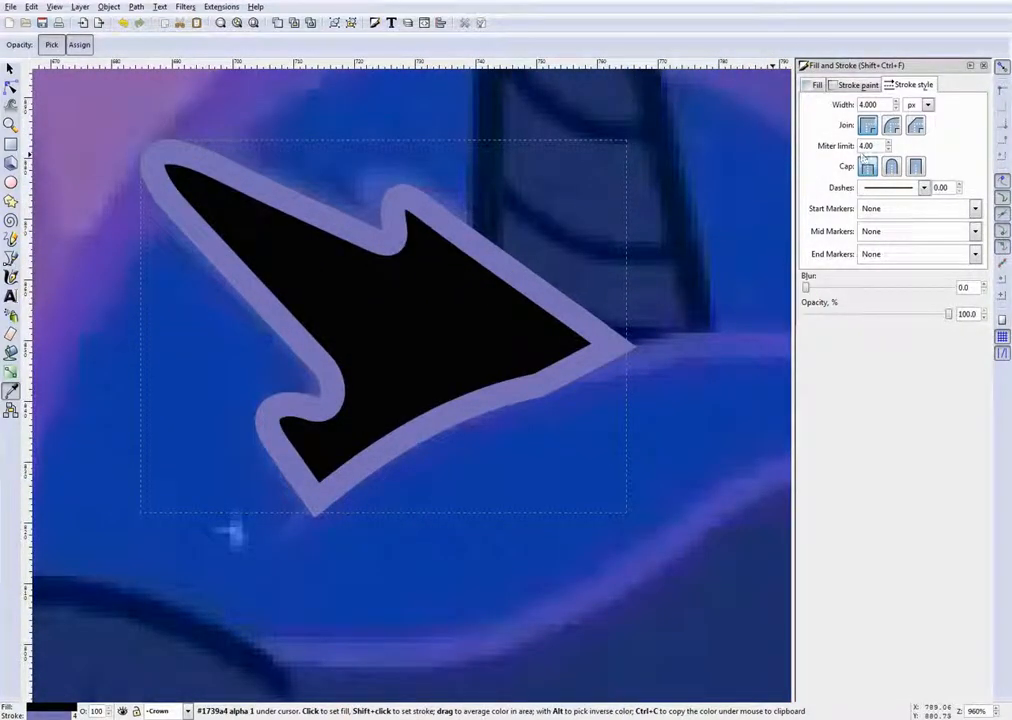
# Make the hidden Horn layer visible so that the horn overlaps the crown
pyautogui.click(10, 68)
pyautogui.click(205, 116)
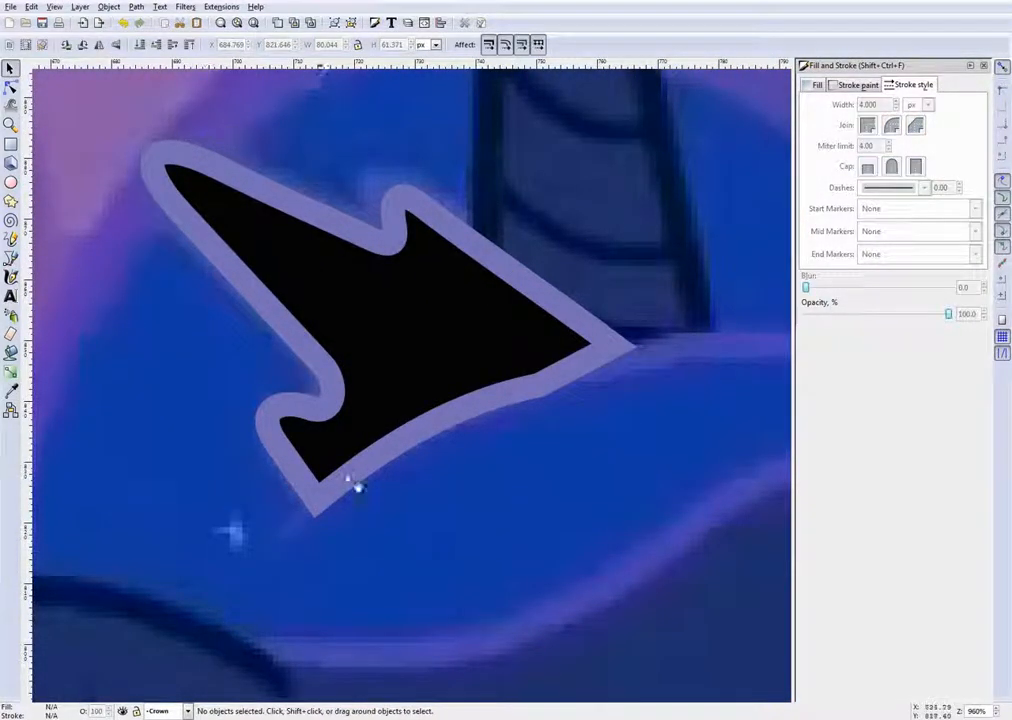
pyautogui.click(156, 710)
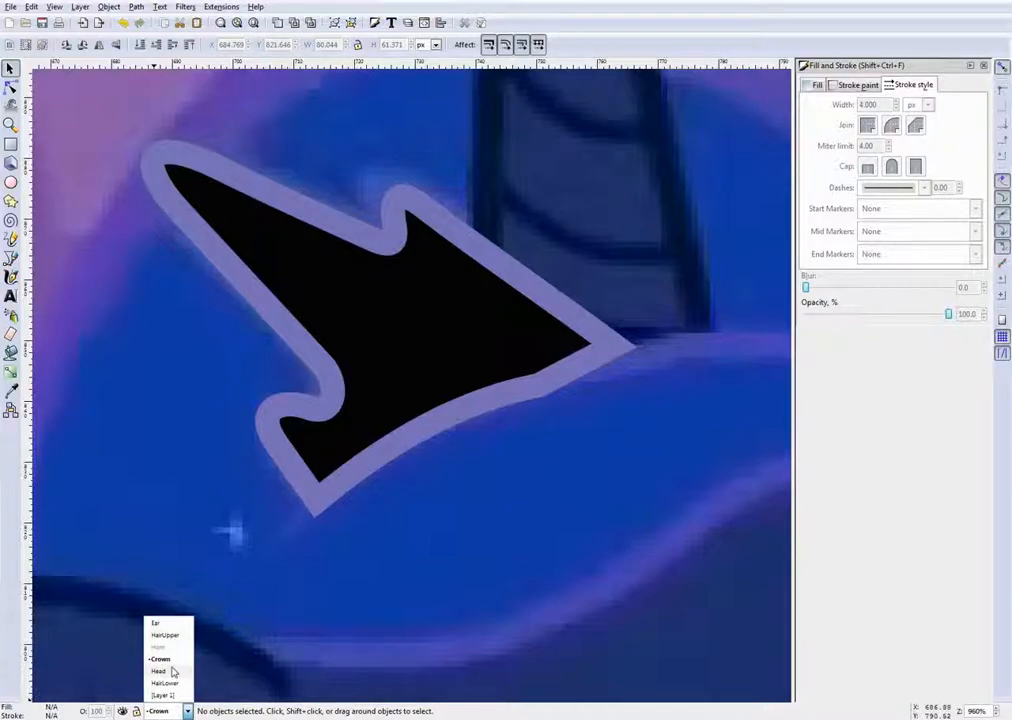
pyautogui.click(165, 647)
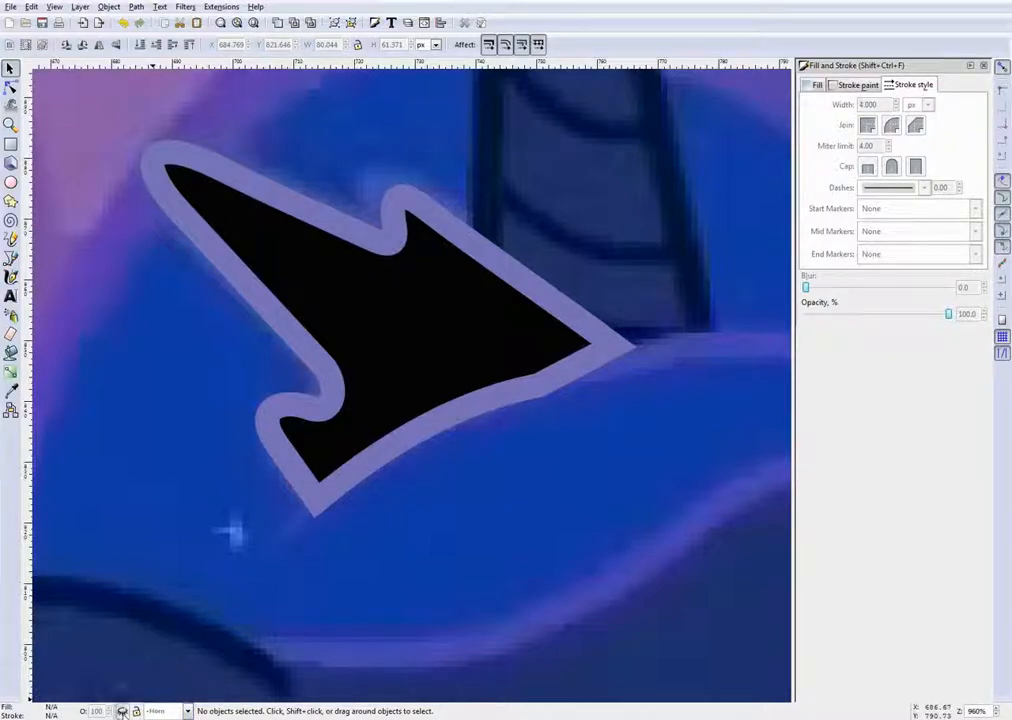
pyautogui.keyDown('ctrl'); pyautogui.scroll(-5, 395, 583); pyautogui.keyUp('ctrl')
pyautogui.keyDown('ctrl'); pyautogui.scroll(2, 434, 553); pyautogui.keyUp('ctrl')
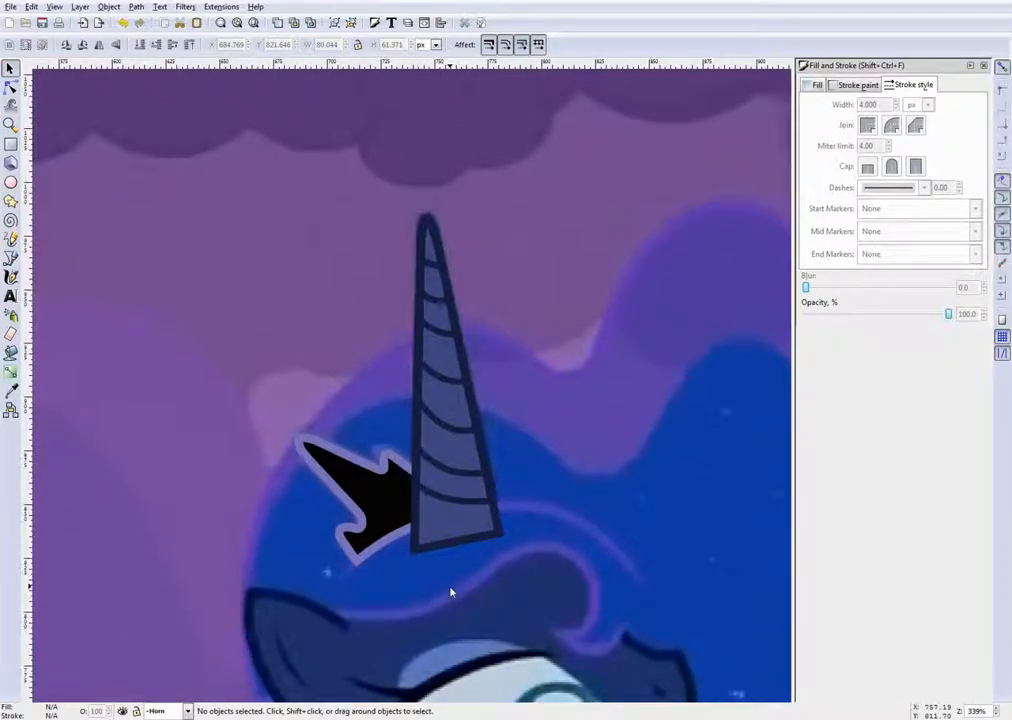
pyautogui.keyDown('ctrl'); pyautogui.scroll(4, 373, 463); pyautogui.keyUp('ctrl')
pyautogui.click(460, 443)
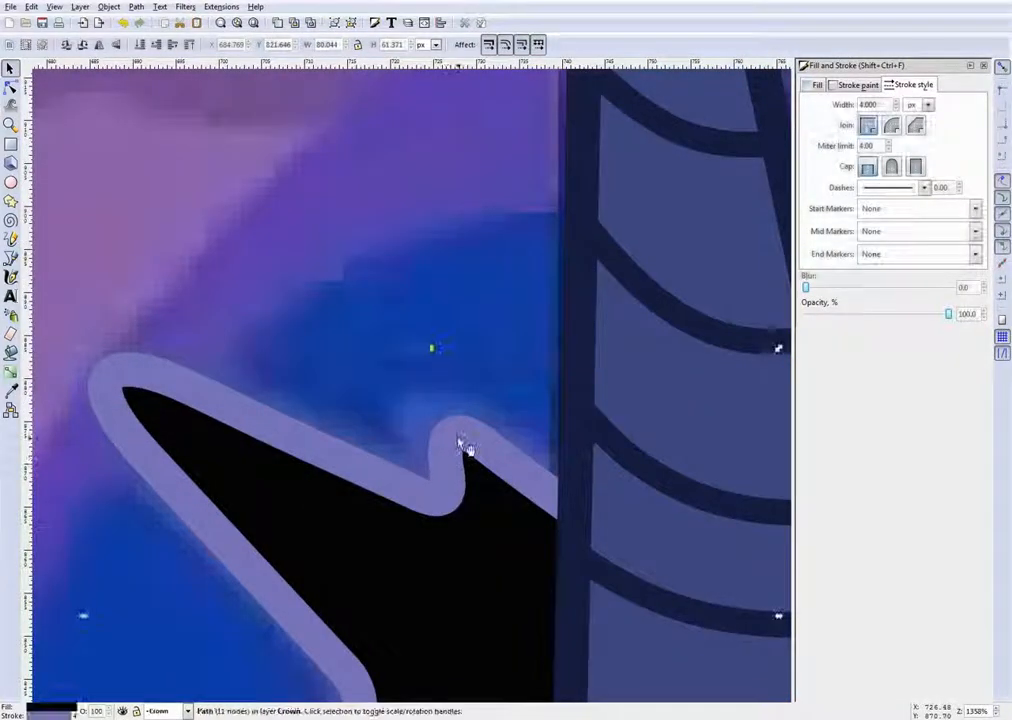
pyautogui.keyDown('ctrl'); pyautogui.scroll(-4, 462, 446); pyautogui.keyUp('ctrl')
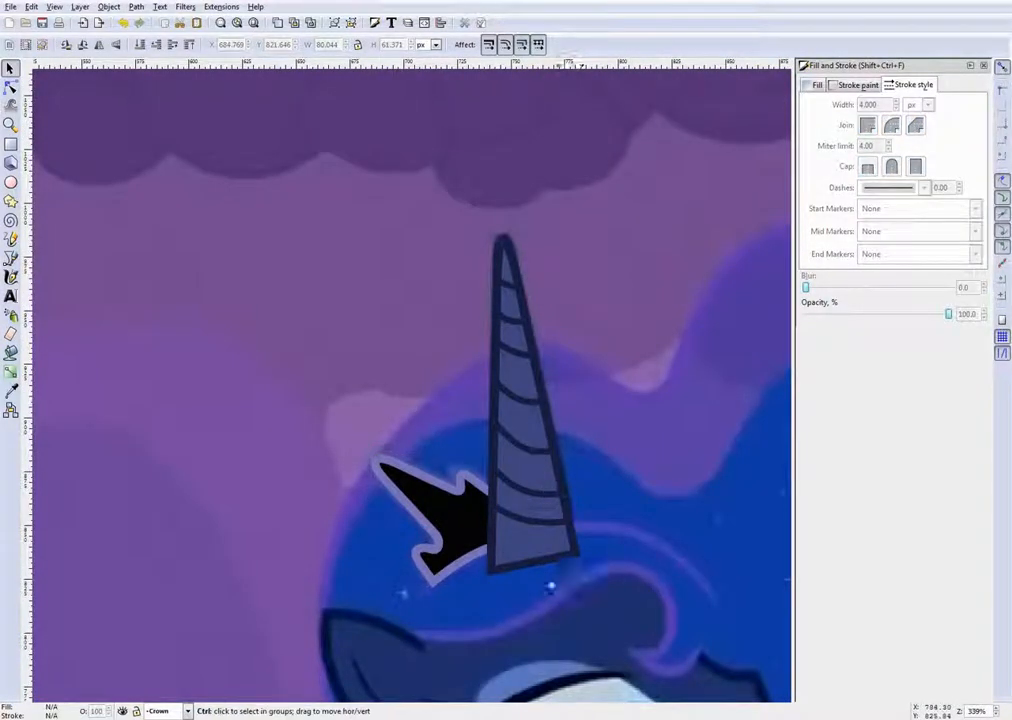
# Reshape the crown's notch and small point beside the horn by adjusting the path's nodes and curve segments
pyautogui.keyDown('ctrl'); pyautogui.scroll(4, 435, 464); pyautogui.keyUp('ctrl')
pyautogui.click(11, 87)
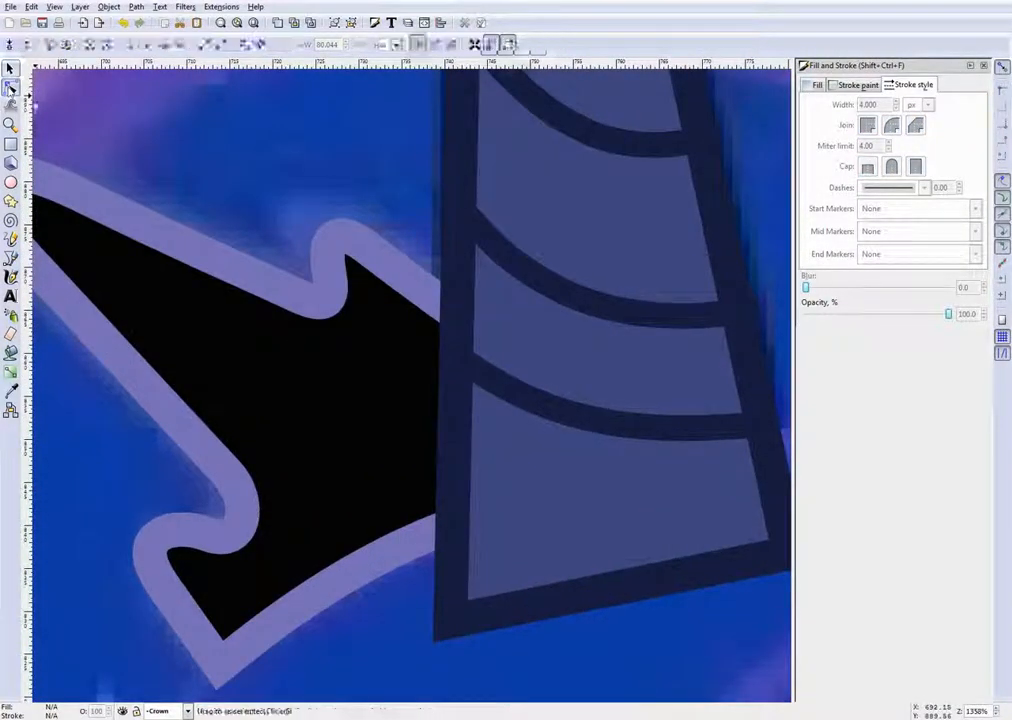
pyautogui.click(317, 275)
pyautogui.moveTo(330, 273); pyautogui.dragTo(334, 271)
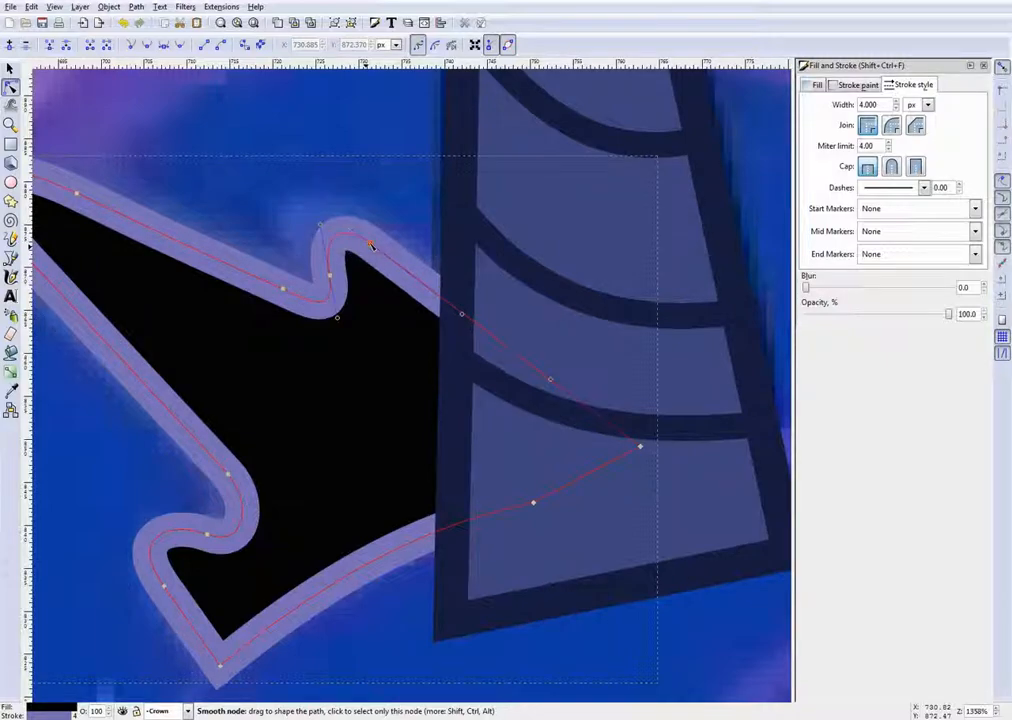
pyautogui.keyDown('ctrl'); pyautogui.scroll(2, 333, 271); pyautogui.keyUp('ctrl')
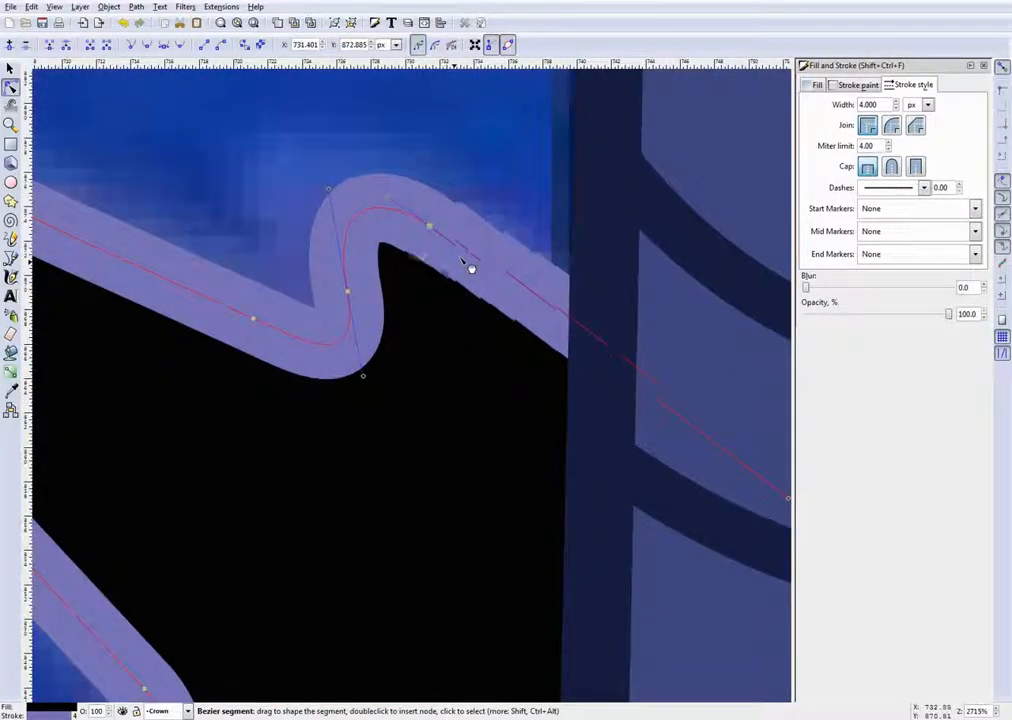
pyautogui.moveTo(467, 268); pyautogui.dragTo(368, 262)
pyautogui.click(347, 263)
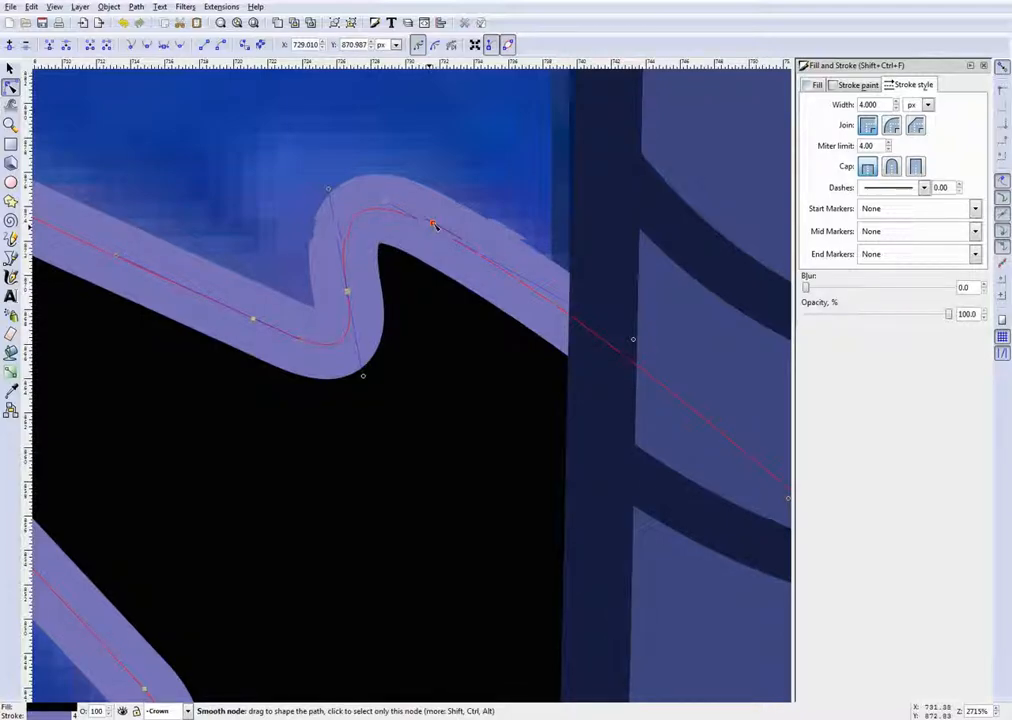
pyautogui.scroll(2, 303, 282)
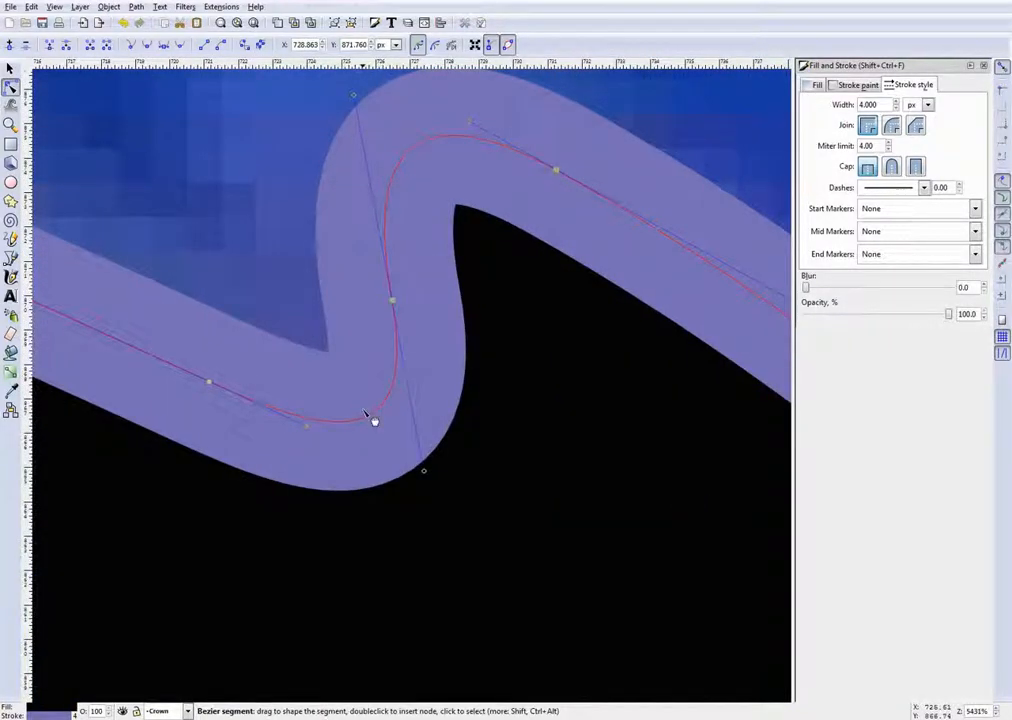
pyautogui.moveTo(380, 425); pyautogui.dragTo(398, 428)
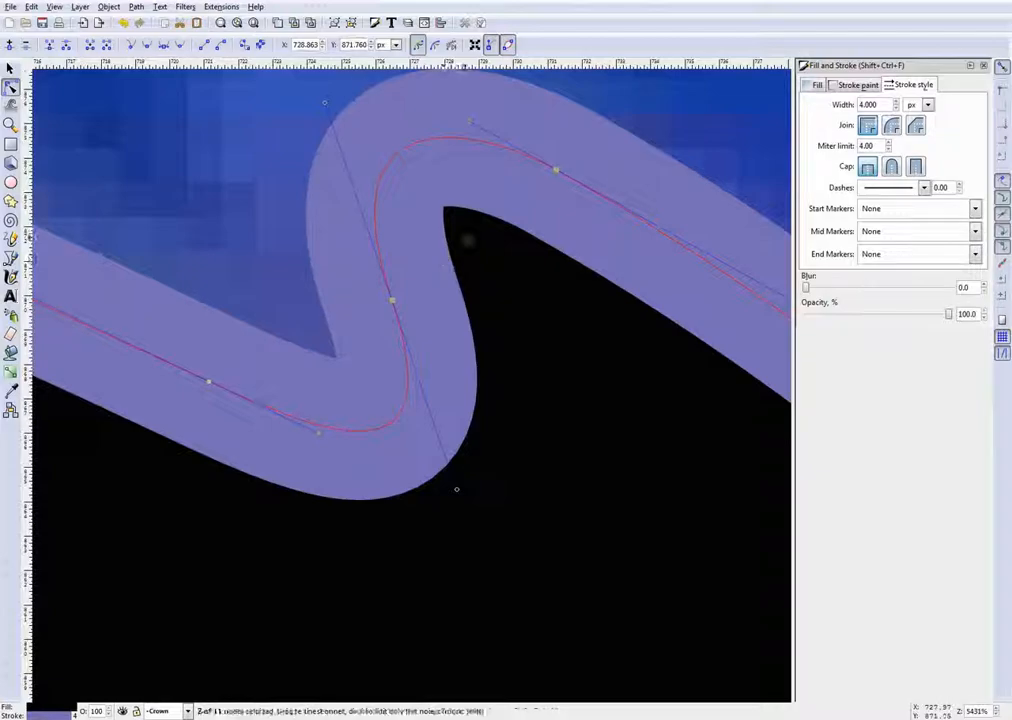
pyautogui.scroll(-4, 474, 246)
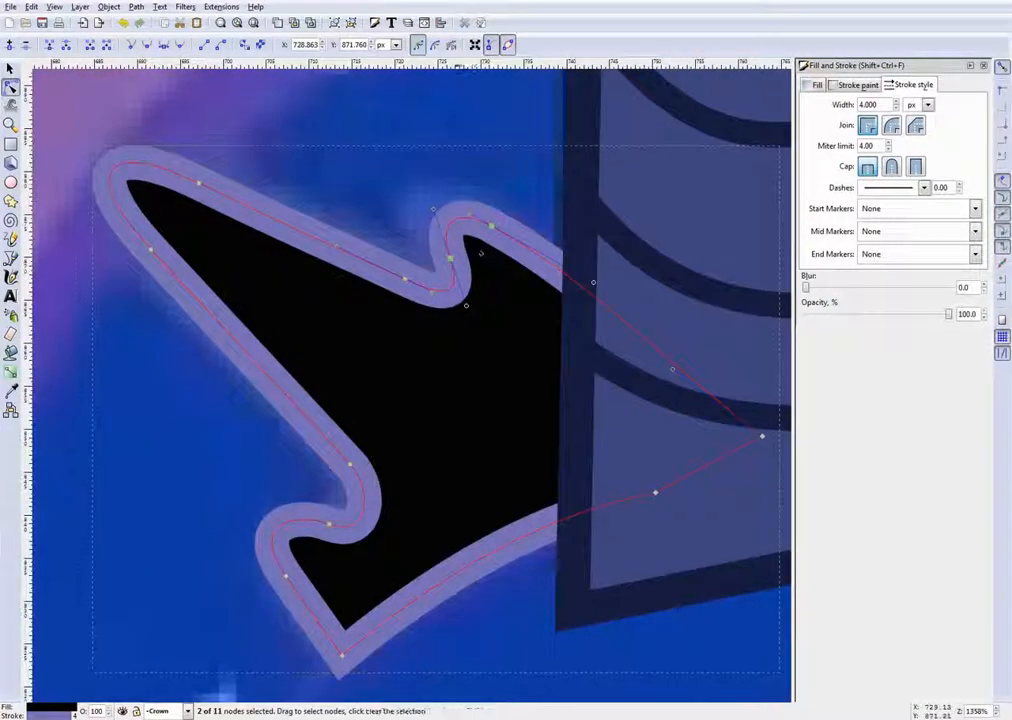
pyautogui.click(454, 153)
# Bend the curve of the crown's lower small point, above the pony's ear, into a rounder shape
pyautogui.click(339, 500)
pyautogui.scroll(-3, 310, 549)
pyautogui.scroll(6, 316, 520)
pyautogui.scroll(2, 375, 466)
pyautogui.click(318, 393)
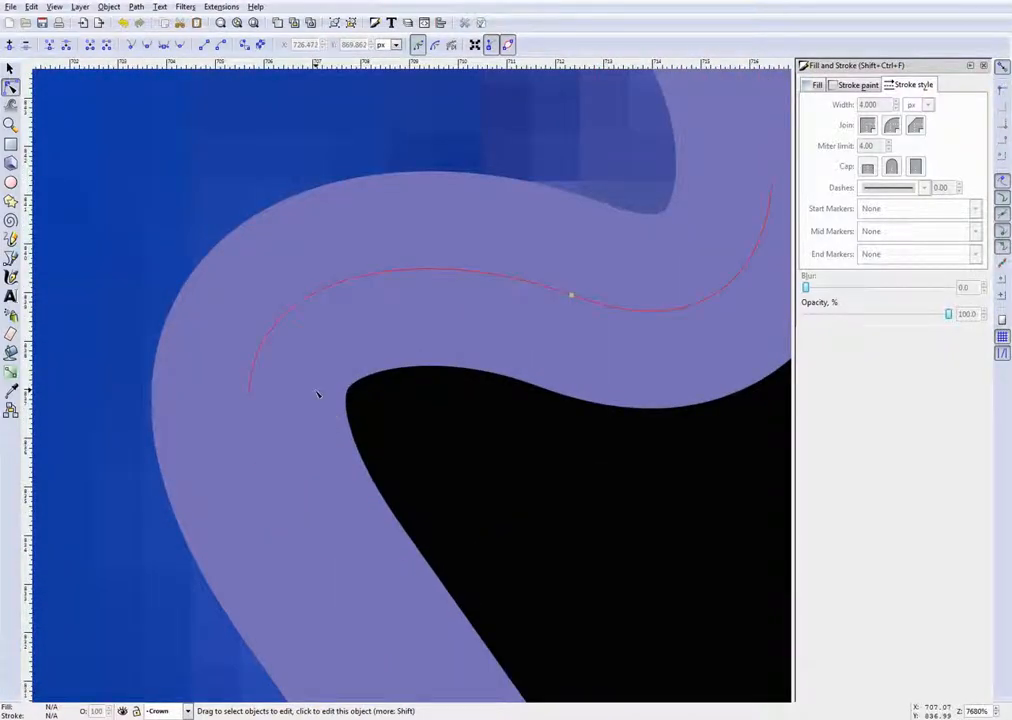
pyautogui.scroll(-2, 357, 410)
pyautogui.moveTo(260, 332)
pyautogui.mouseDown()
pyautogui.moveTo(293, 341)
pyautogui.moveTo(263, 334)
pyautogui.mouseUp()
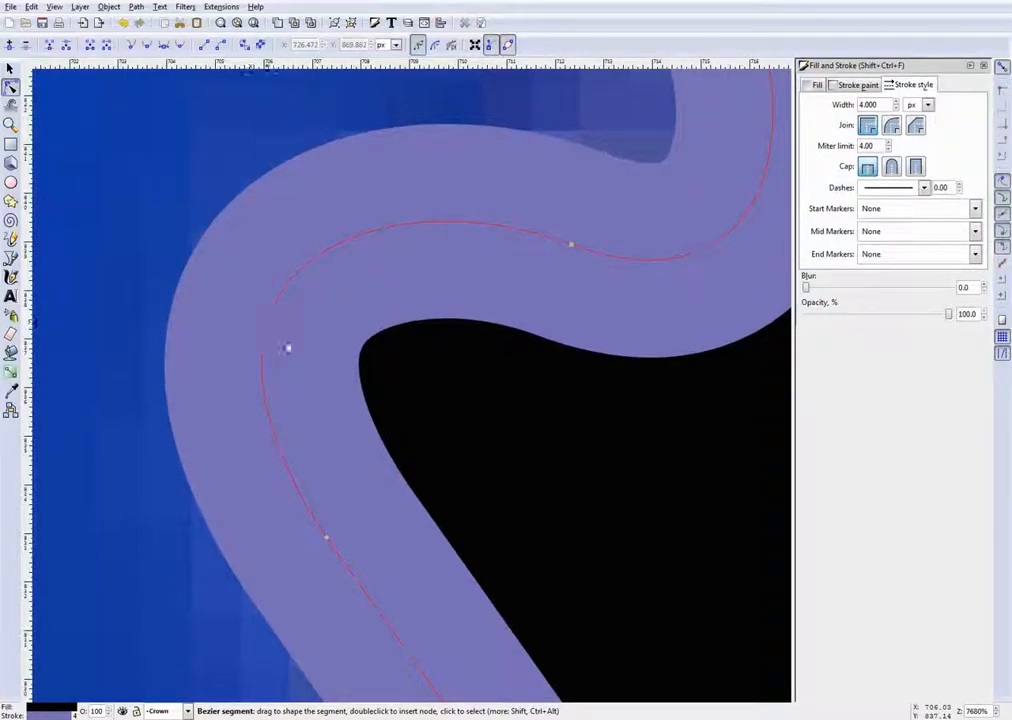
pyautogui.scroll(-1, 388, 365)
# Make the two nodes on either side of the crown's lower small point smooth
pyautogui.click(343, 487)
pyautogui.click(149, 46)
pyautogui.press('Escape')
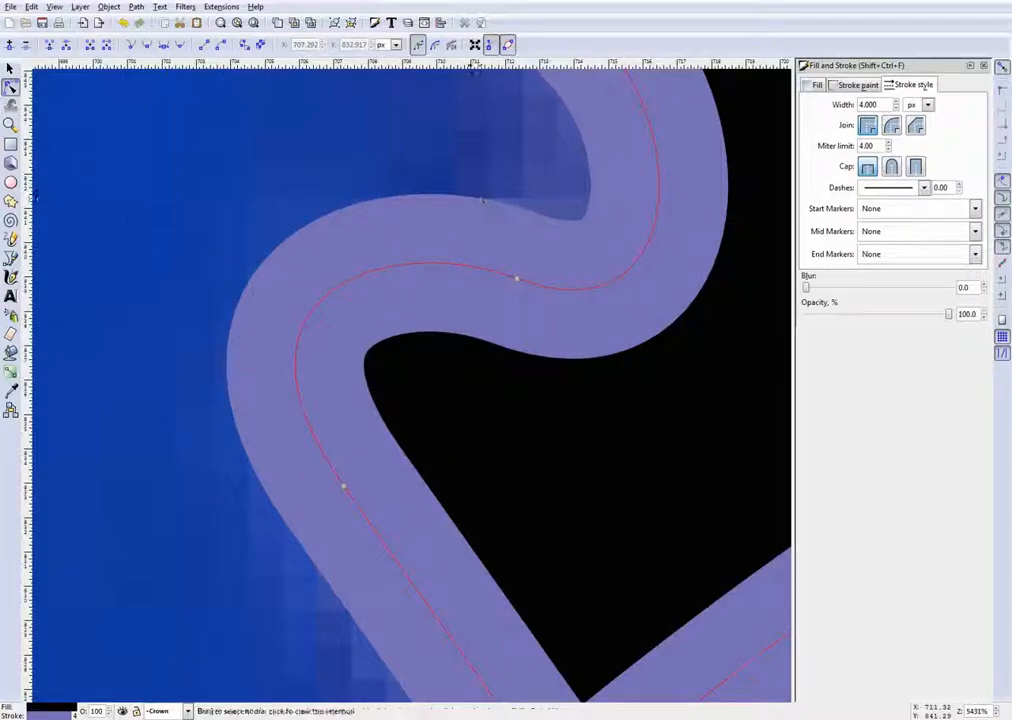
pyautogui.press('Escape')
pyautogui.click(563, 268)
pyautogui.moveTo(555, 287); pyautogui.dragTo(459, 328)
pyautogui.hotkey('ctrl', 'z')
pyautogui.click(517, 279)
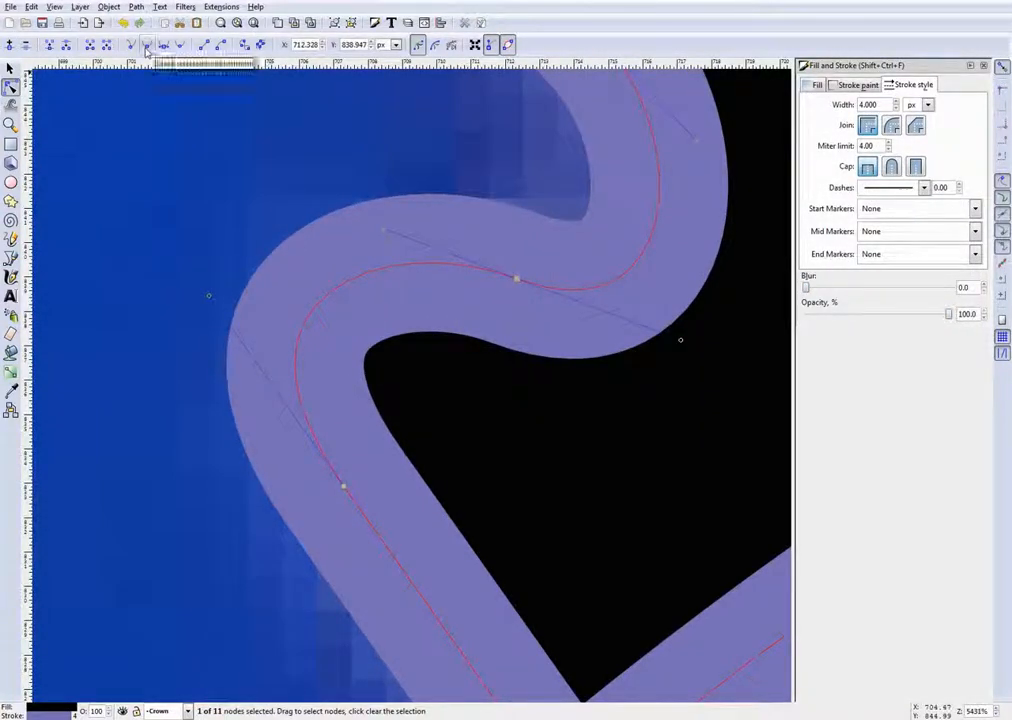
pyautogui.press('Escape')
pyautogui.press('Escape')
# Refine the crown's curve segments around the notch beside the horn, and save the document
pyautogui.scroll(-5, 378, 165)
pyautogui.scroll(4, 515, 124)
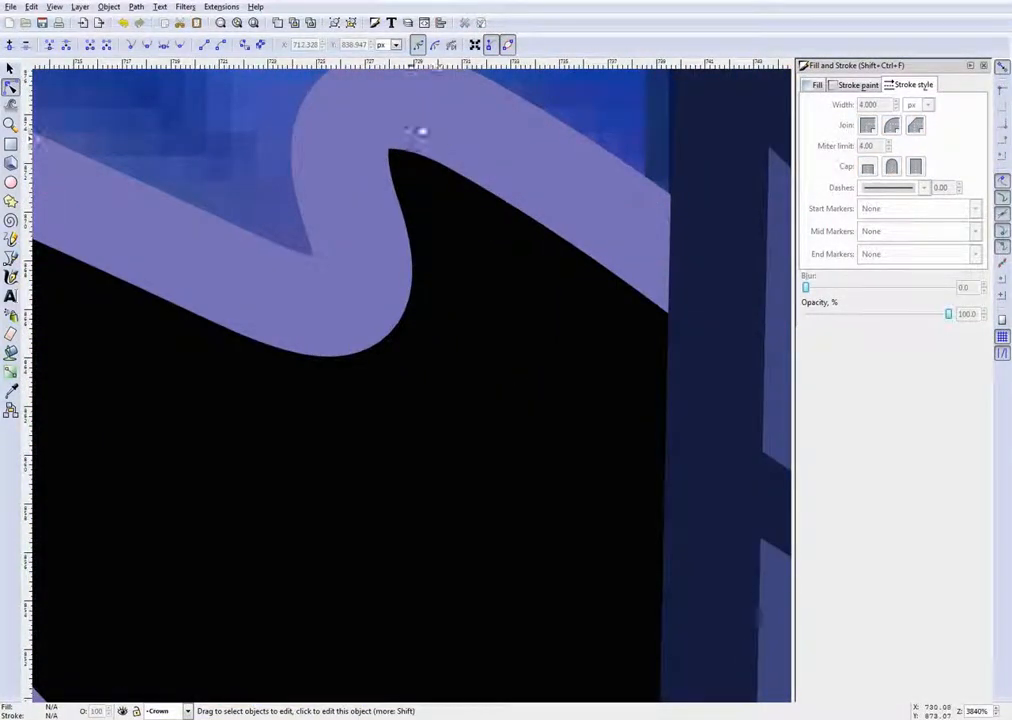
pyautogui.scroll(1, 420, 131)
pyautogui.click(430, 172)
pyautogui.moveTo(343, 176); pyautogui.dragTo(358, 194)
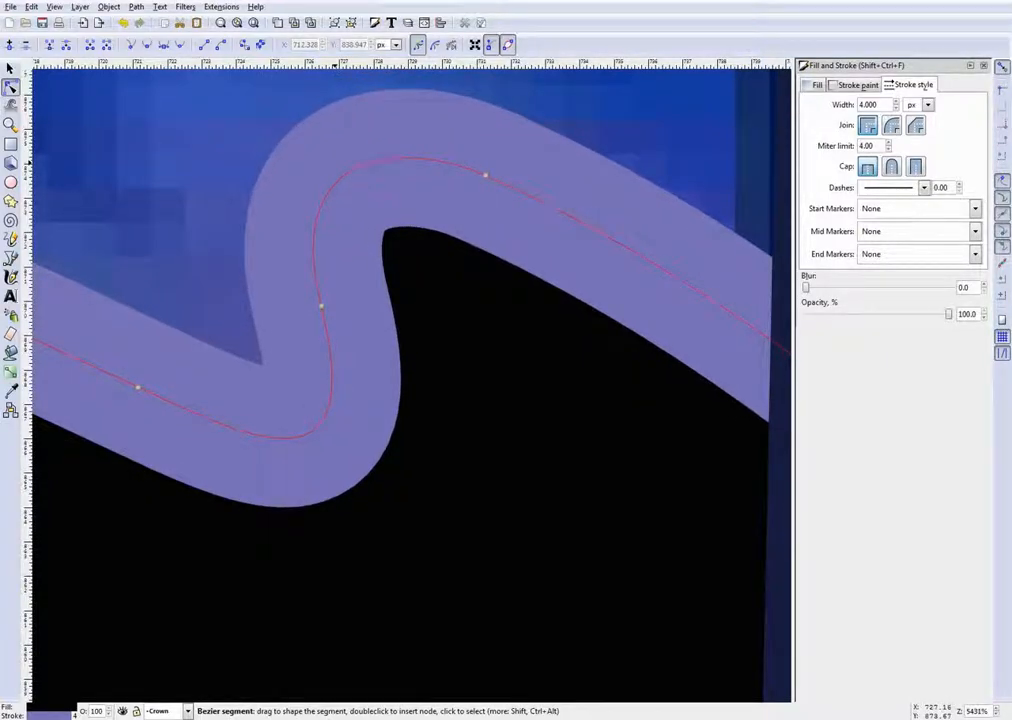
pyautogui.scroll(-1, 379, 215)
pyautogui.scroll(1, 290, 398)
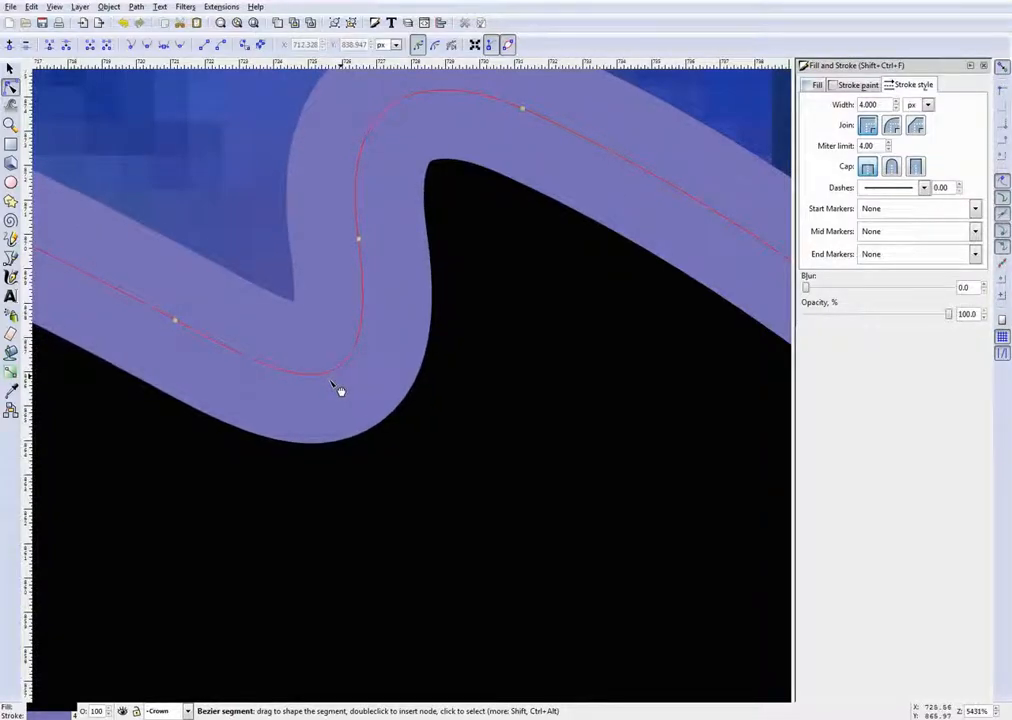
pyautogui.moveTo(676, 208); pyautogui.dragTo(687, 200)
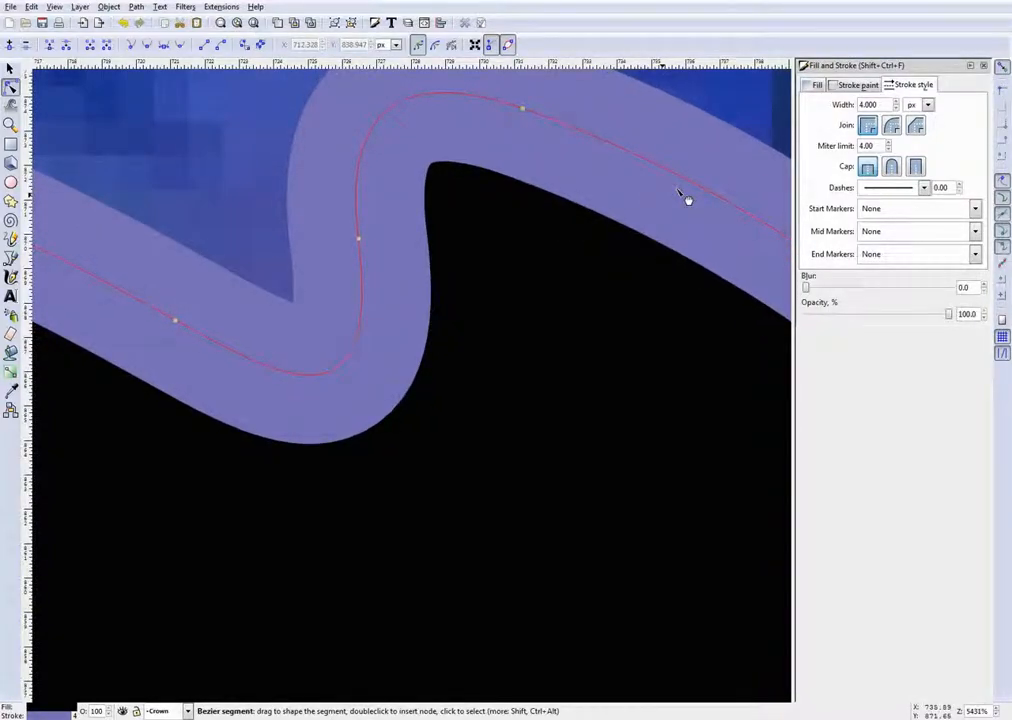
pyautogui.moveTo(383, 155); pyautogui.dragTo(387, 160)
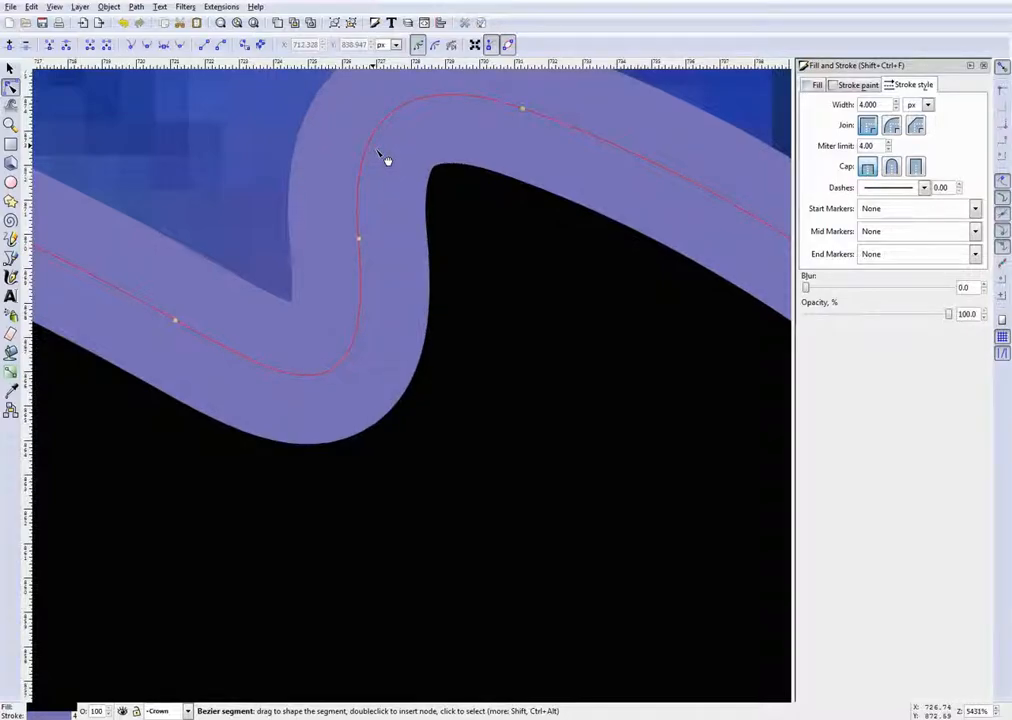
pyautogui.scroll(-4, 434, 312)
pyautogui.click(379, 197)
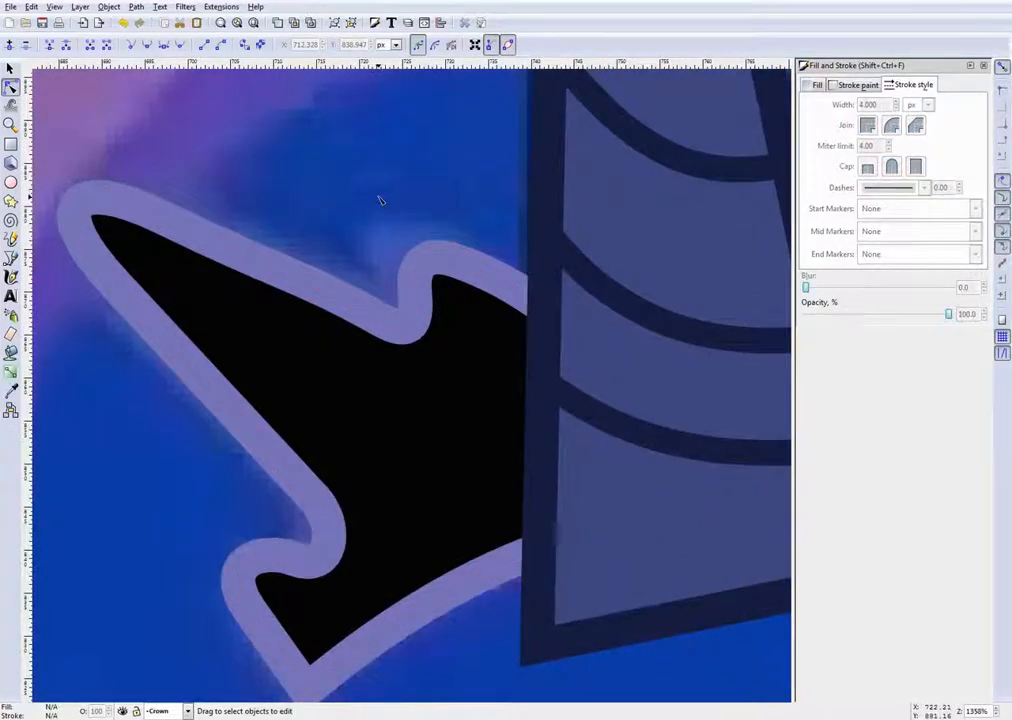
pyautogui.scroll(-6, 429, 355)
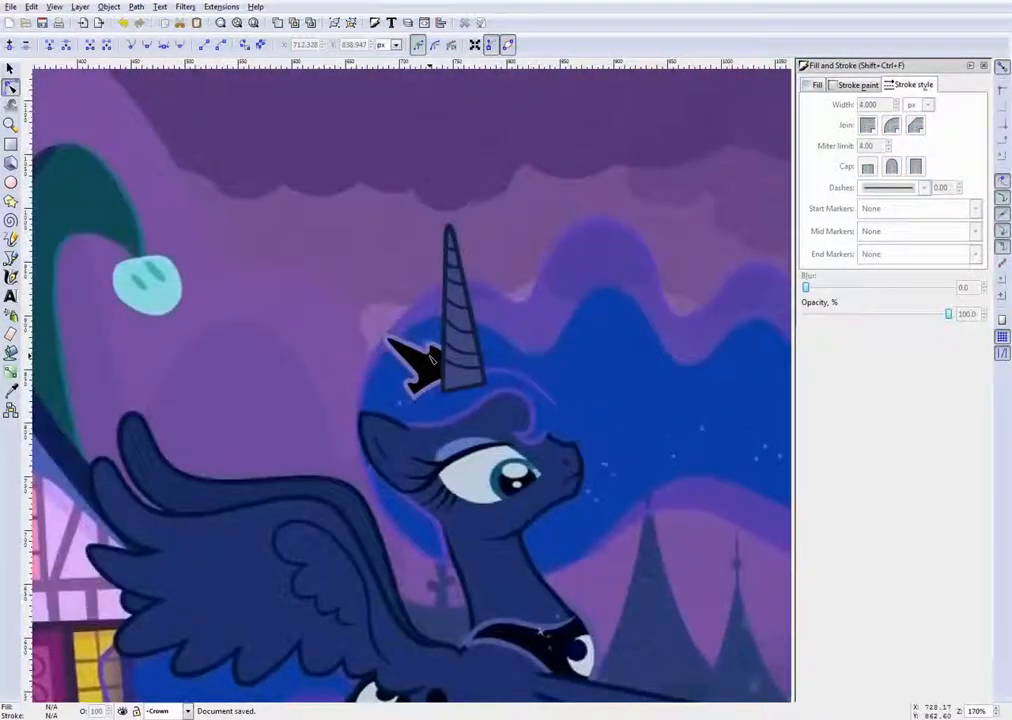
pyautogui.scroll(2, 466, 393)
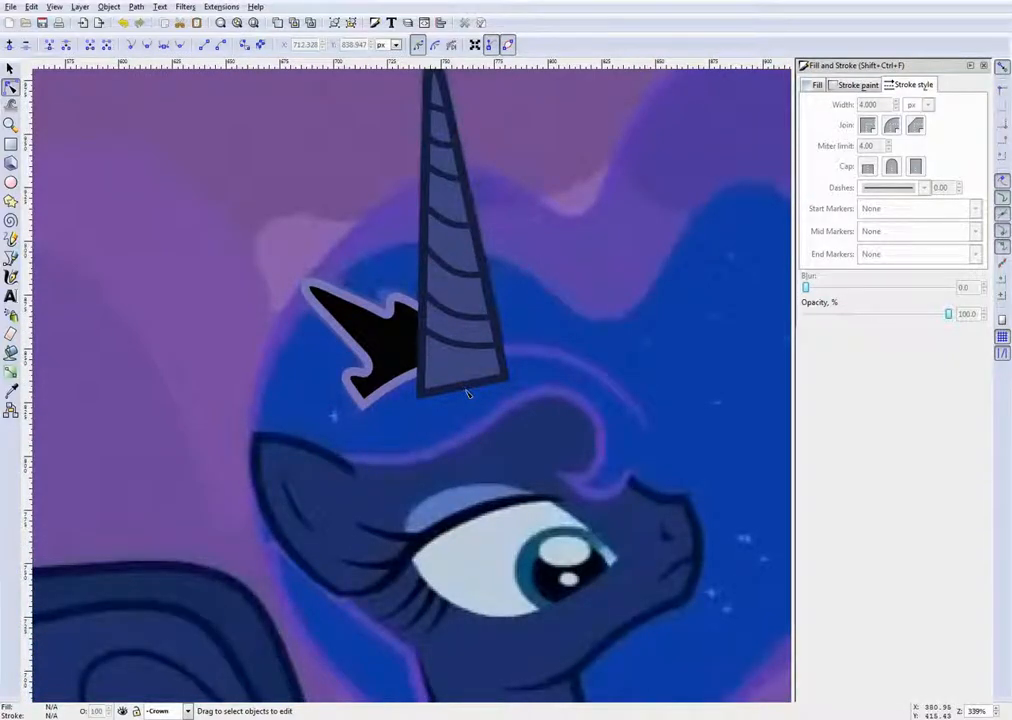
pyautogui.scroll(-2, 466, 393)
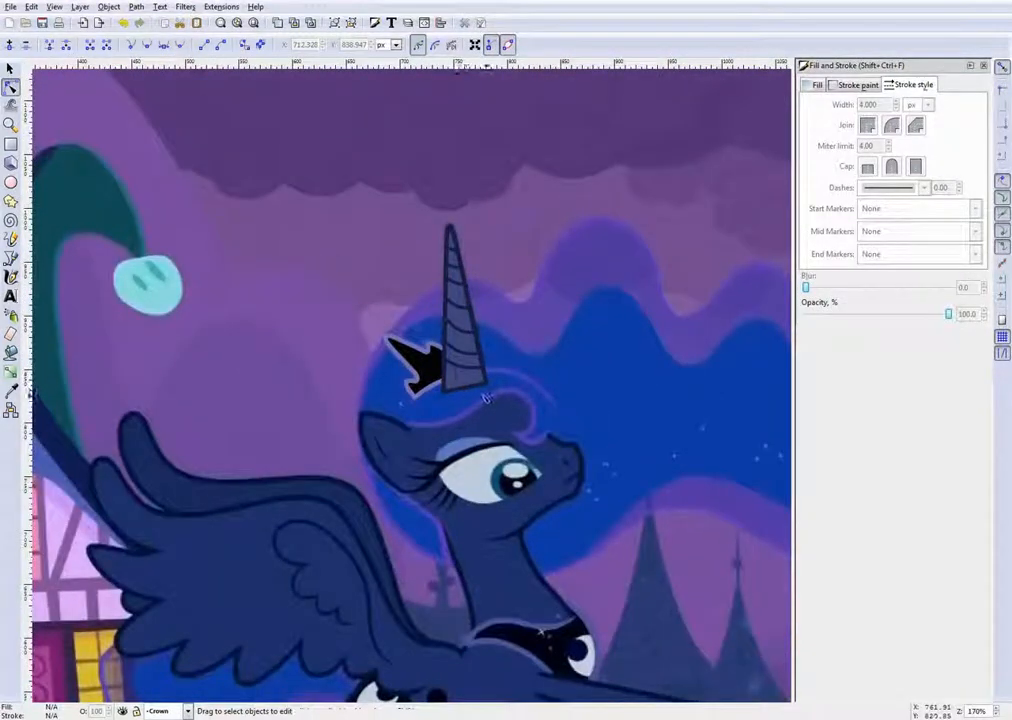
pyautogui.scroll(3, 478, 396)
pyautogui.scroll(2, 480, 396)
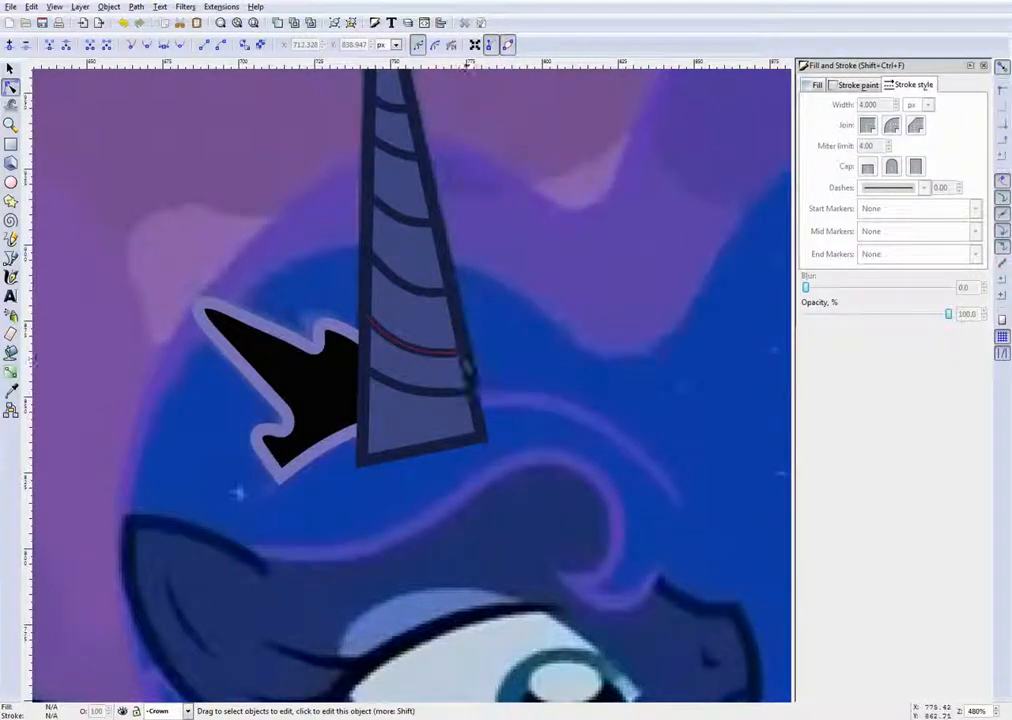
pyautogui.click(476, 378)
pyautogui.click(538, 378)
pyautogui.scroll(-2, 538, 378)
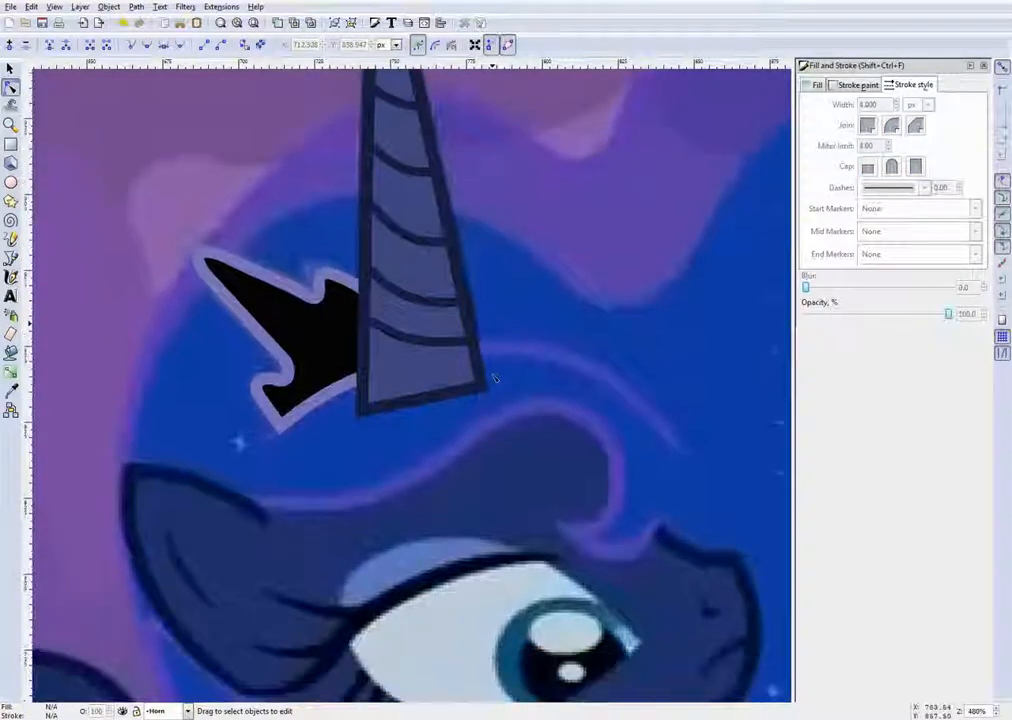
# Hide the Horn and Crown layers and make HairUpper the current layer
pyautogui.click(167, 713)
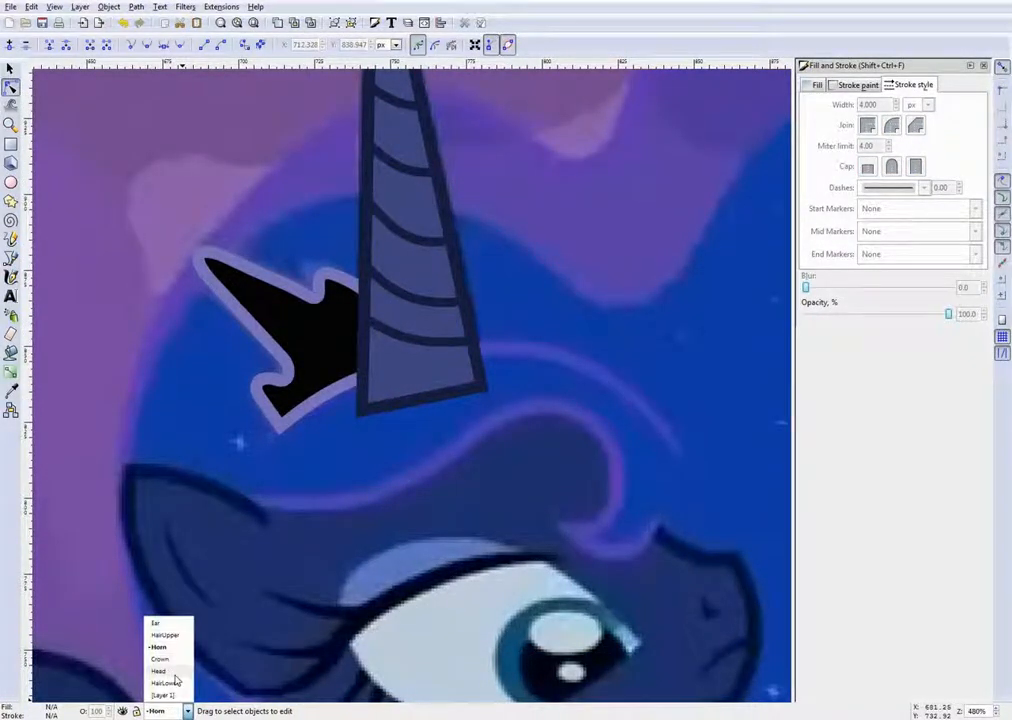
pyautogui.click(167, 634)
pyautogui.scroll(-4, 367, 514)
pyautogui.scroll(5, 367, 514)
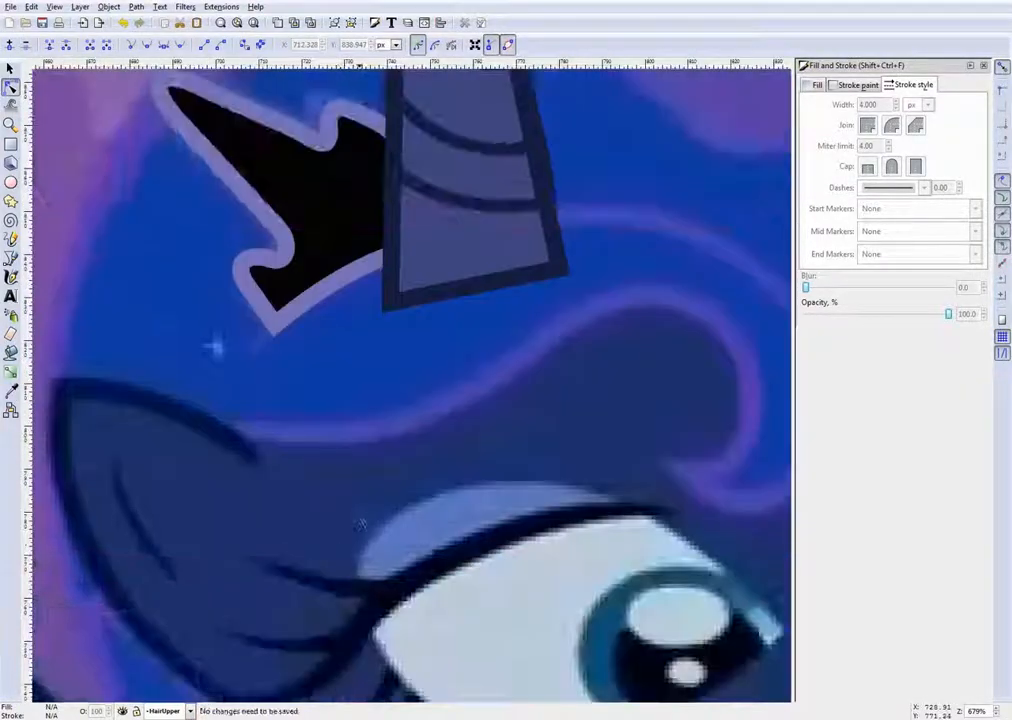
pyautogui.click(177, 710)
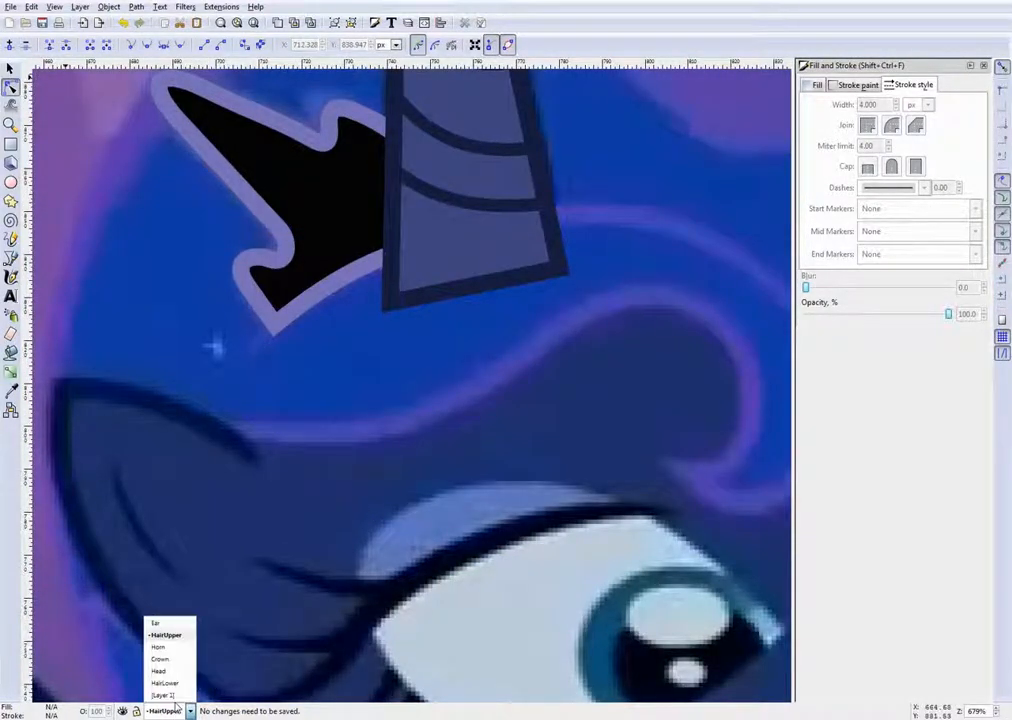
pyautogui.click(157, 647)
pyautogui.click(122, 711)
pyautogui.click(177, 710)
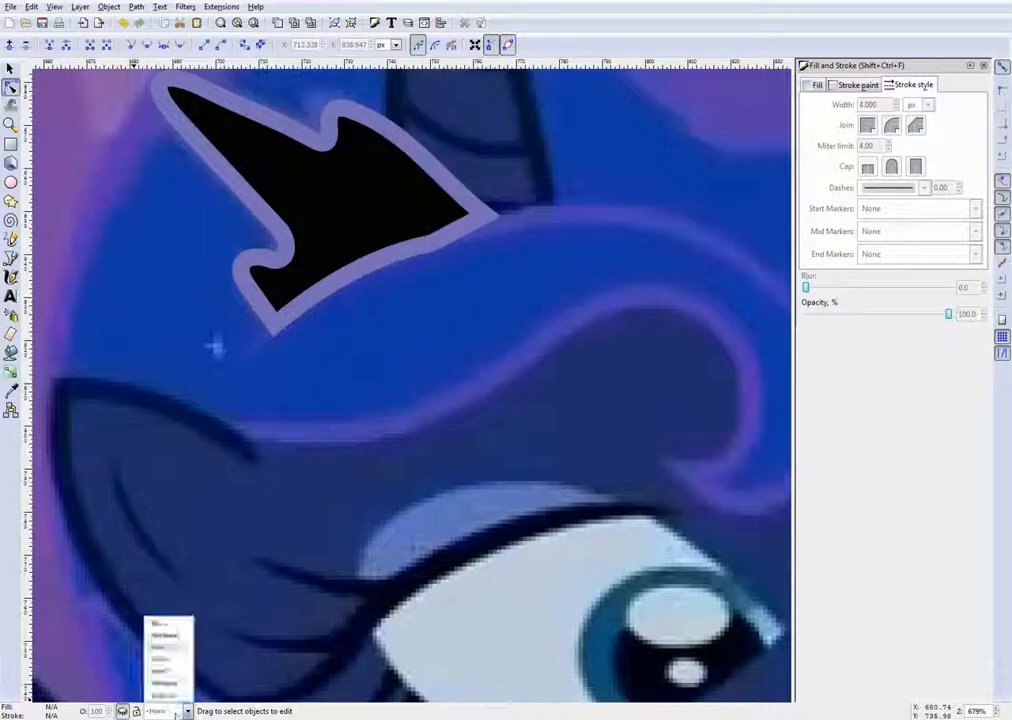
pyautogui.click(160, 659)
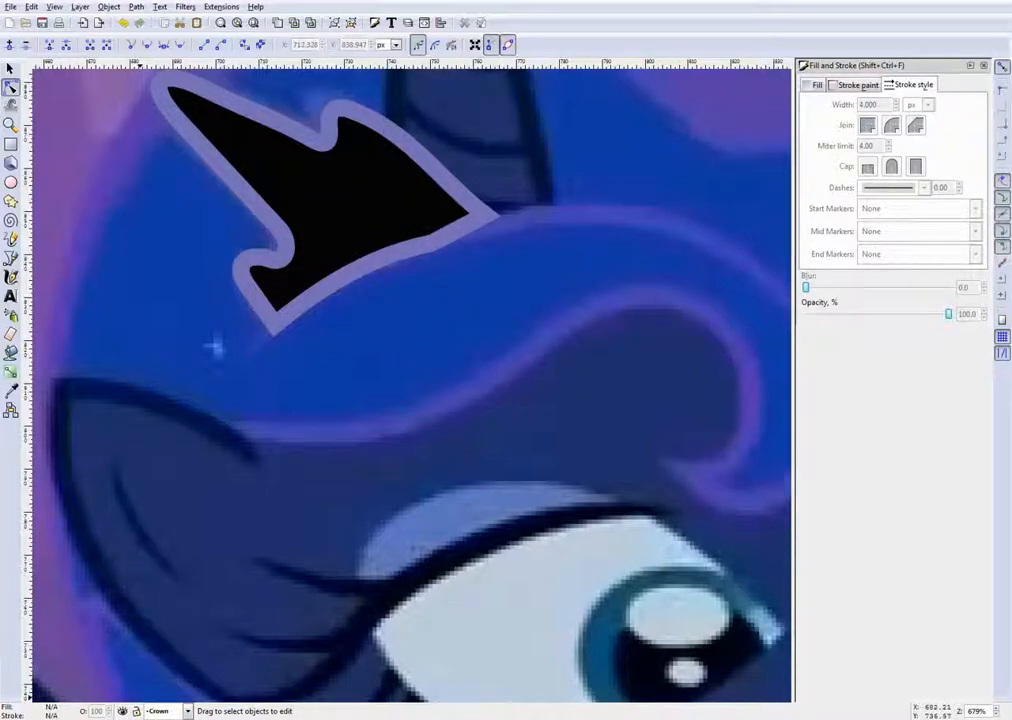
pyautogui.click(122, 711)
pyautogui.click(177, 710)
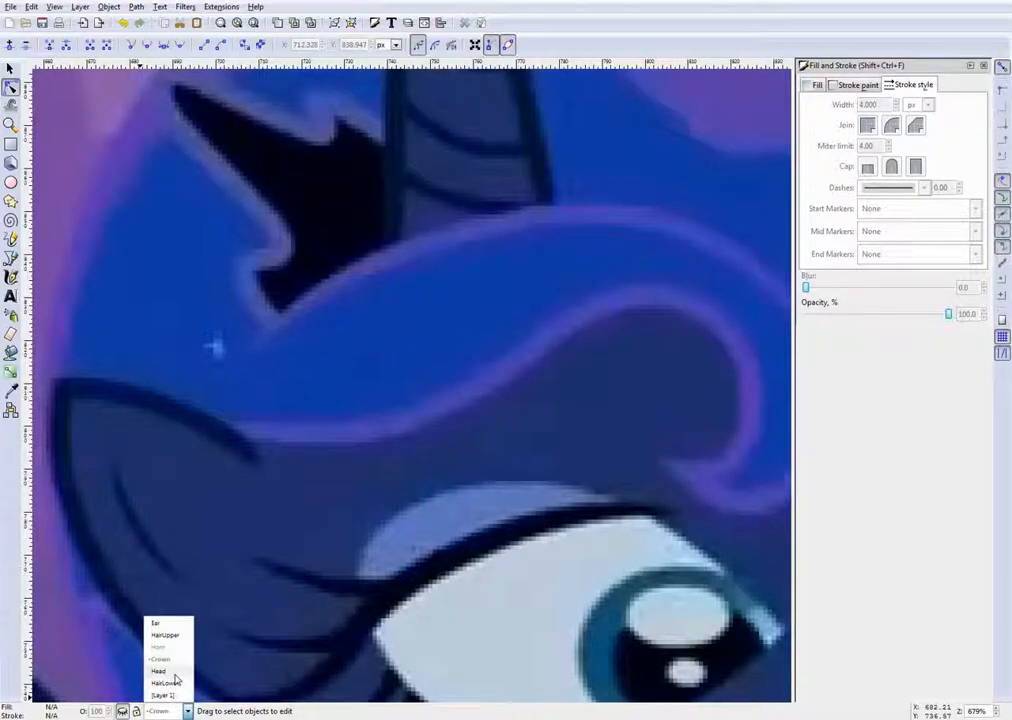
pyautogui.click(166, 635)
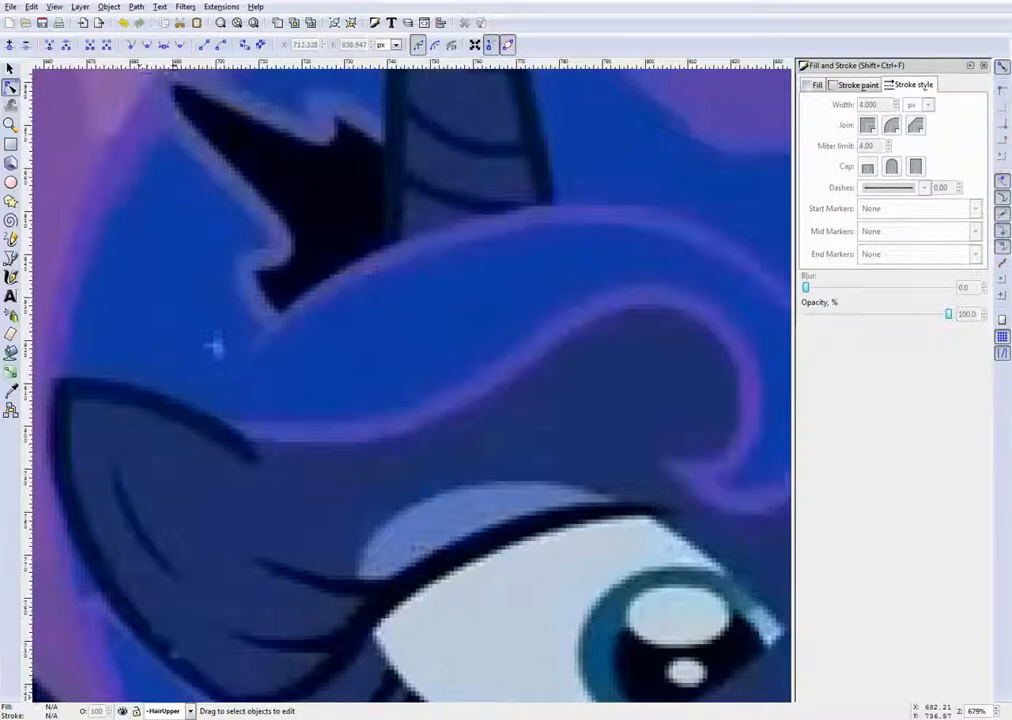
# Draw a straight Bezier line for the forelock's upper edge, from below the crown's lower point to the strand's tip above the muzzle
pyautogui.scroll(-3, 255, 593)
pyautogui.scroll(2, 291, 479)
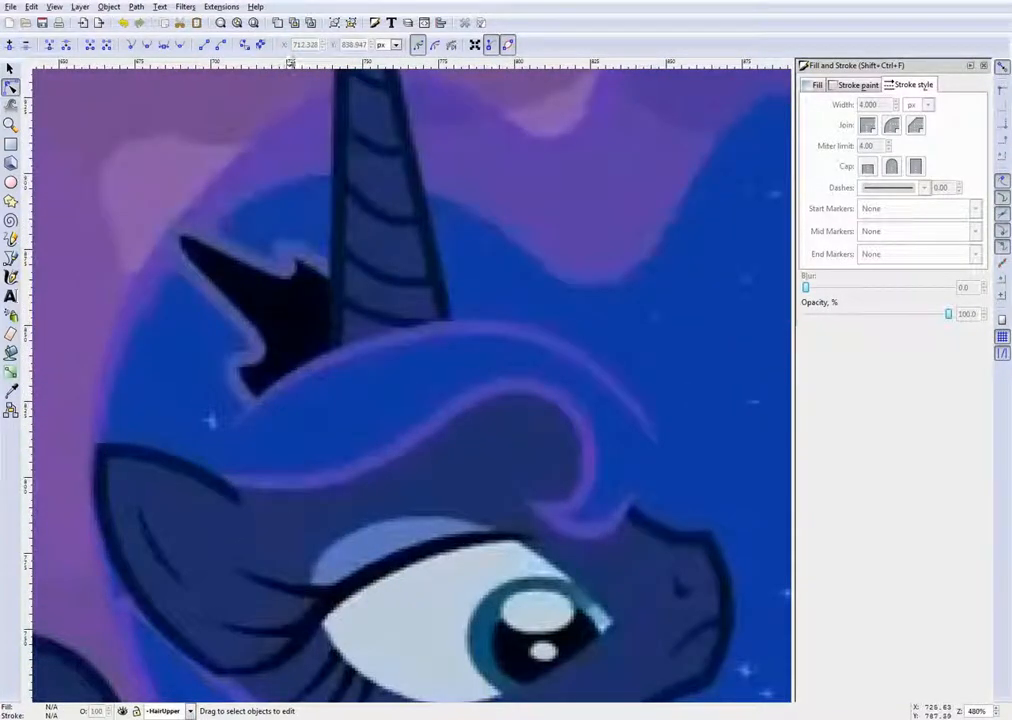
pyautogui.press('b')
pyautogui.scroll(3, 260, 406)
pyautogui.click(231, 413)
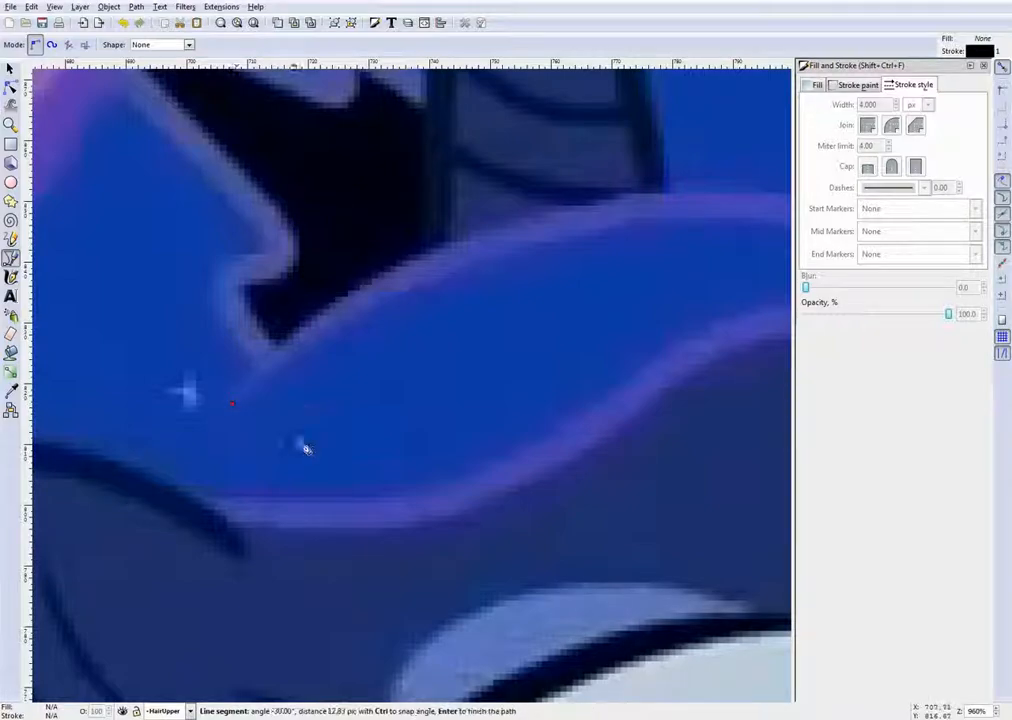
pyautogui.scroll(-3, 303, 445)
pyautogui.scroll(3, 565, 447)
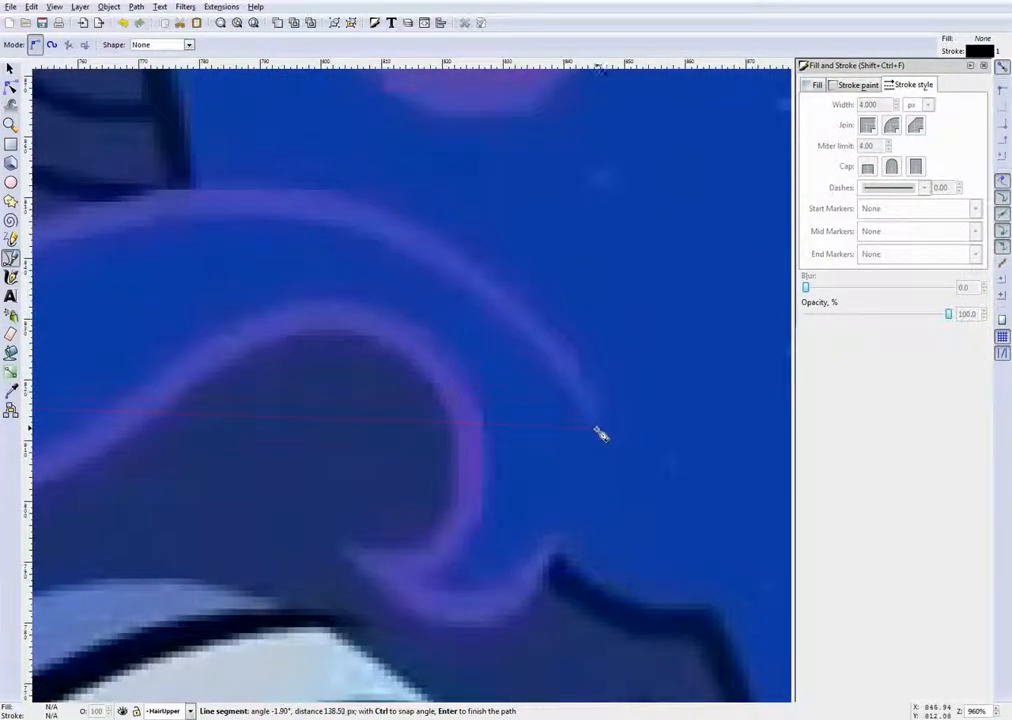
pyautogui.doubleClick(600, 433)
# Draw a three-segment path for the forelock's lower edge, from the top of the muzzle via the curl's tip to the ear
pyautogui.scroll(-3, 461, 520)
pyautogui.scroll(3, 548, 468)
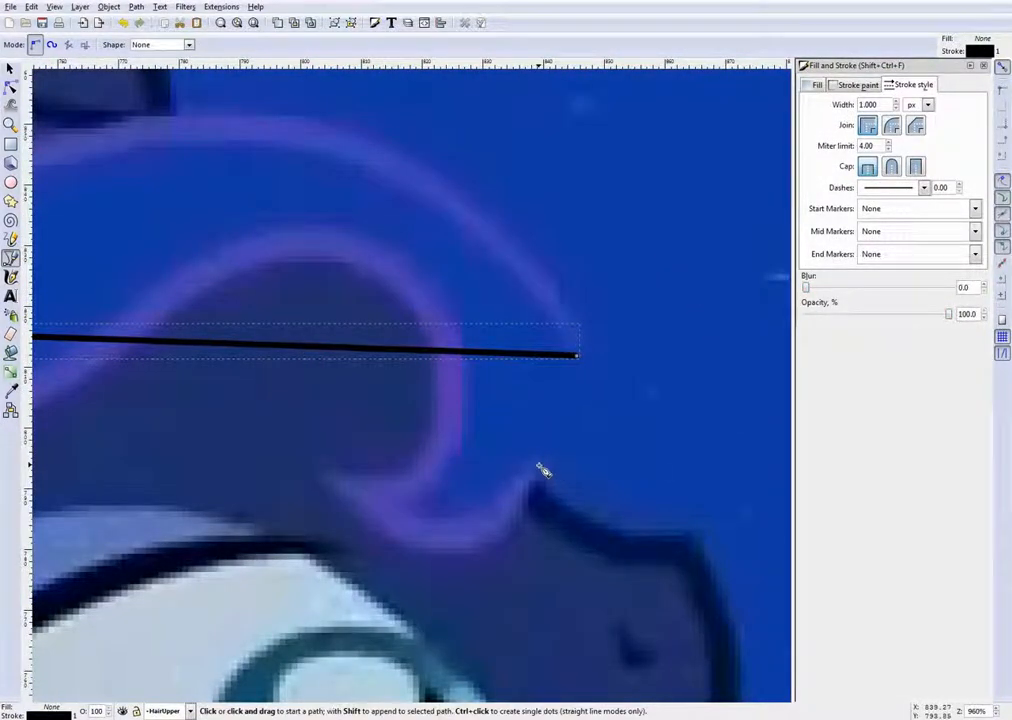
pyautogui.click(539, 465)
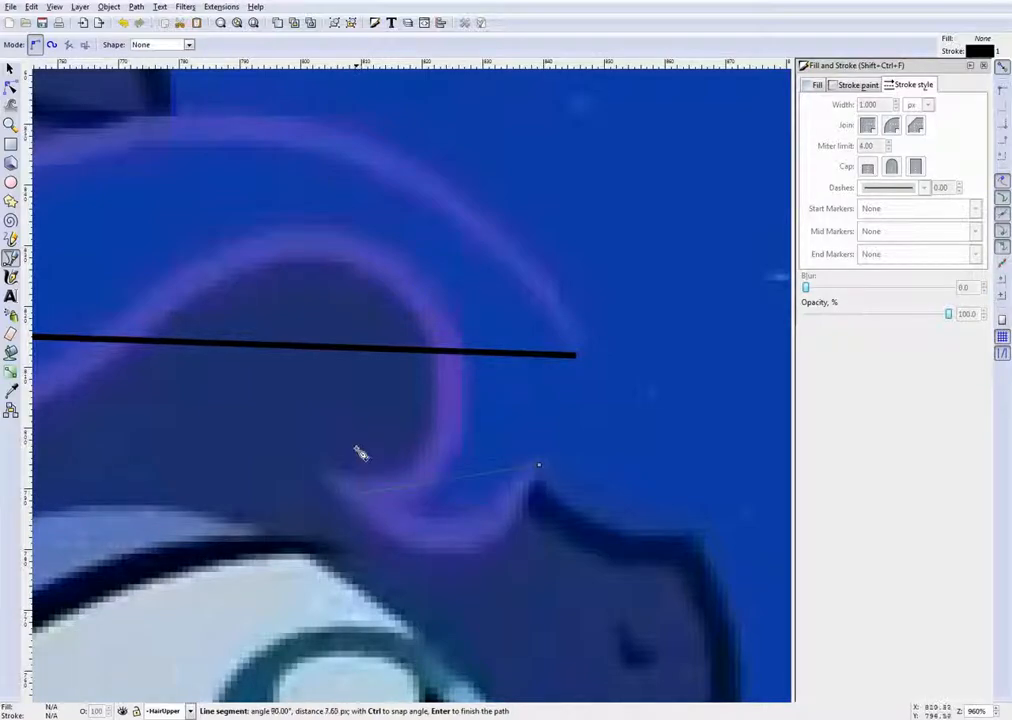
pyautogui.scroll(-3, 357, 452)
pyautogui.click(403, 399)
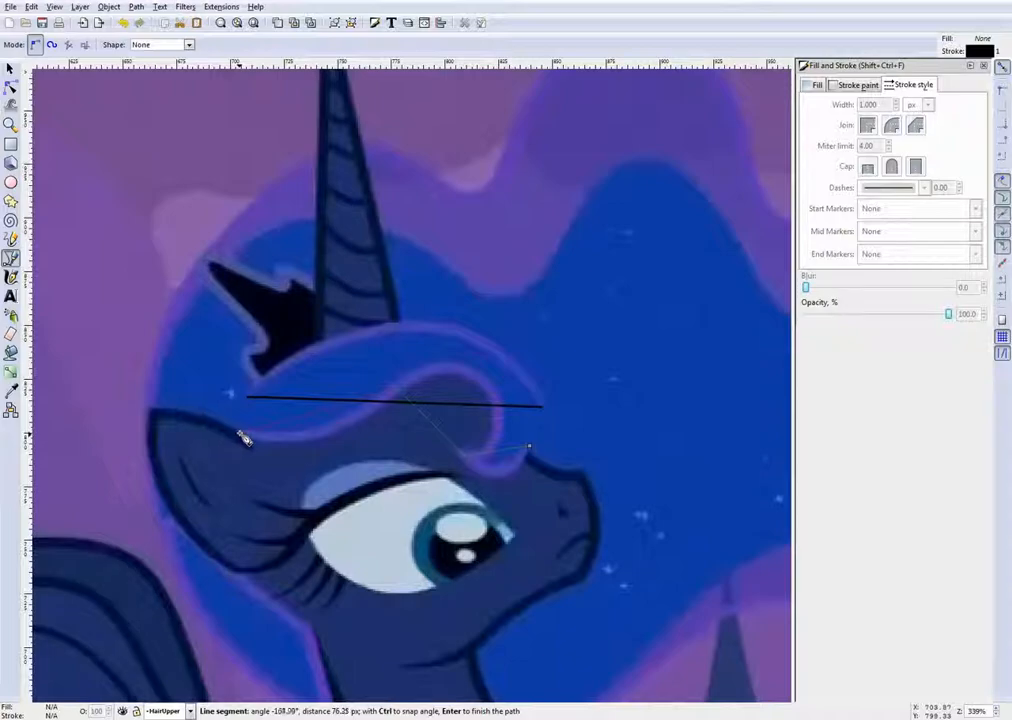
pyautogui.doubleClick(240, 432)
# Bend the straight upper forelock line into an arch following the purple edge in front of the horn
pyautogui.click(10, 87)
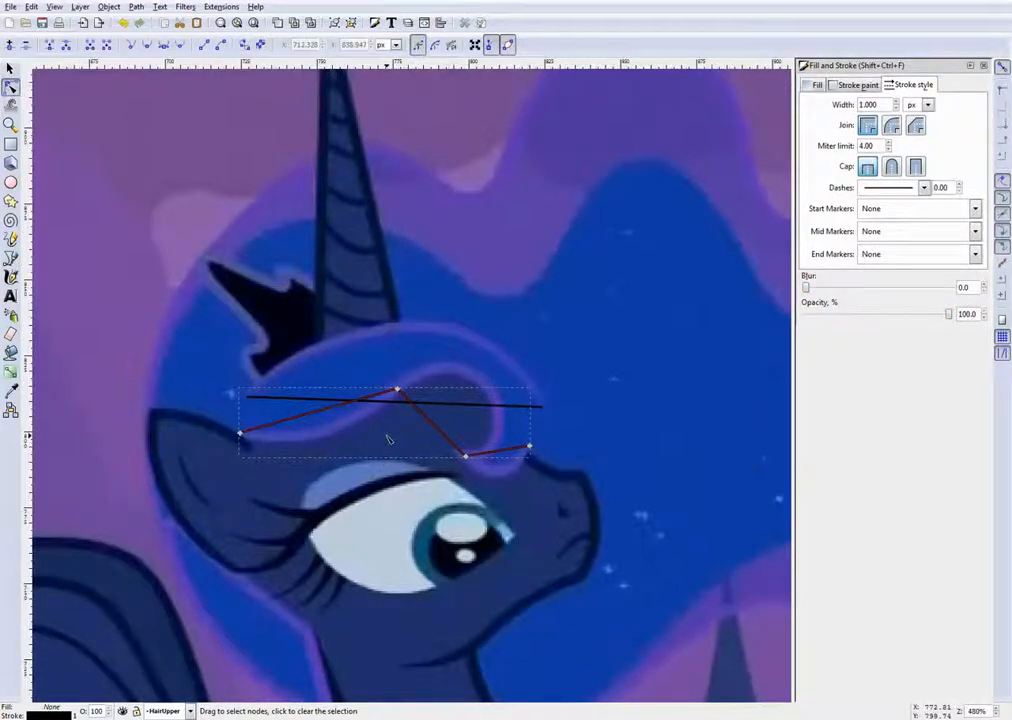
pyautogui.scroll(4, 388, 436)
pyautogui.scroll(-2, 422, 389)
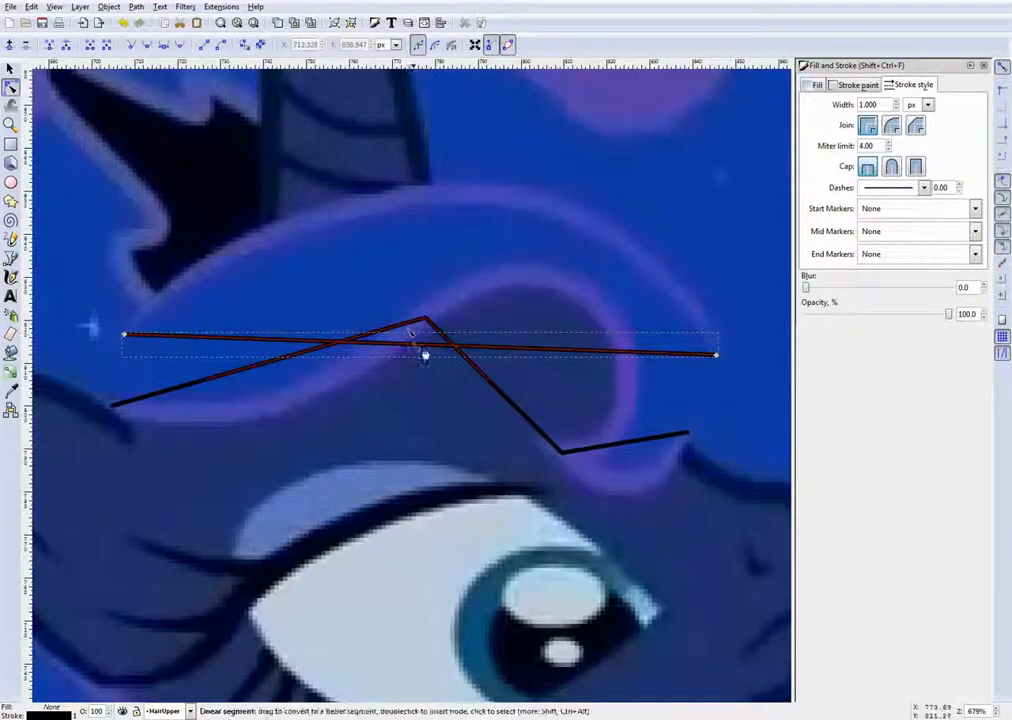
pyautogui.moveTo(424, 338); pyautogui.dragTo(434, 203)
pyautogui.moveTo(523, 219); pyautogui.dragTo(558, 217)
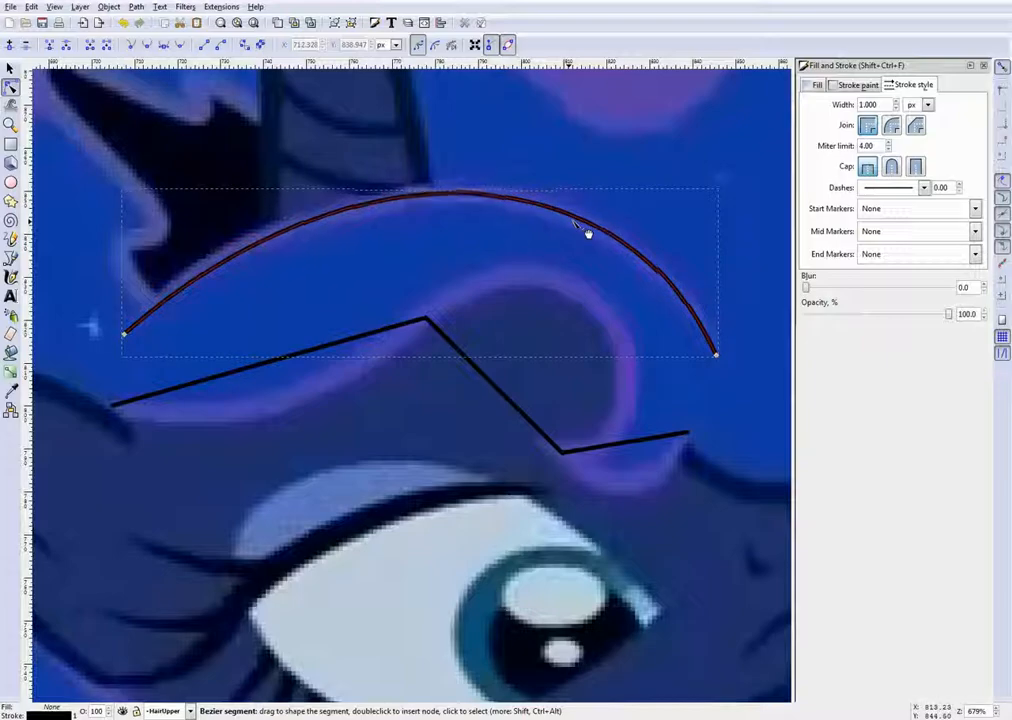
pyautogui.click(433, 389)
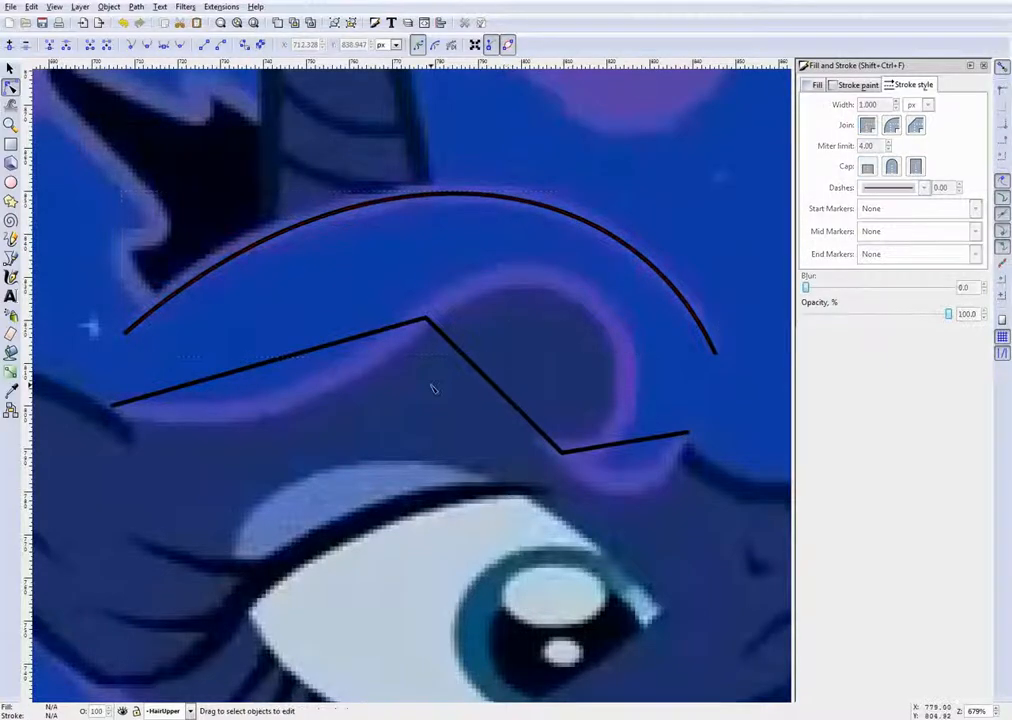
# Bend the lower path's short end segment, between the curl's tip and the muzzle, downward along the purple hair edge
pyautogui.click(628, 442)
pyautogui.scroll(3, 687, 501)
pyautogui.moveTo(522, 345); pyautogui.dragTo(557, 450)
pyautogui.scroll(-4, 434, 377)
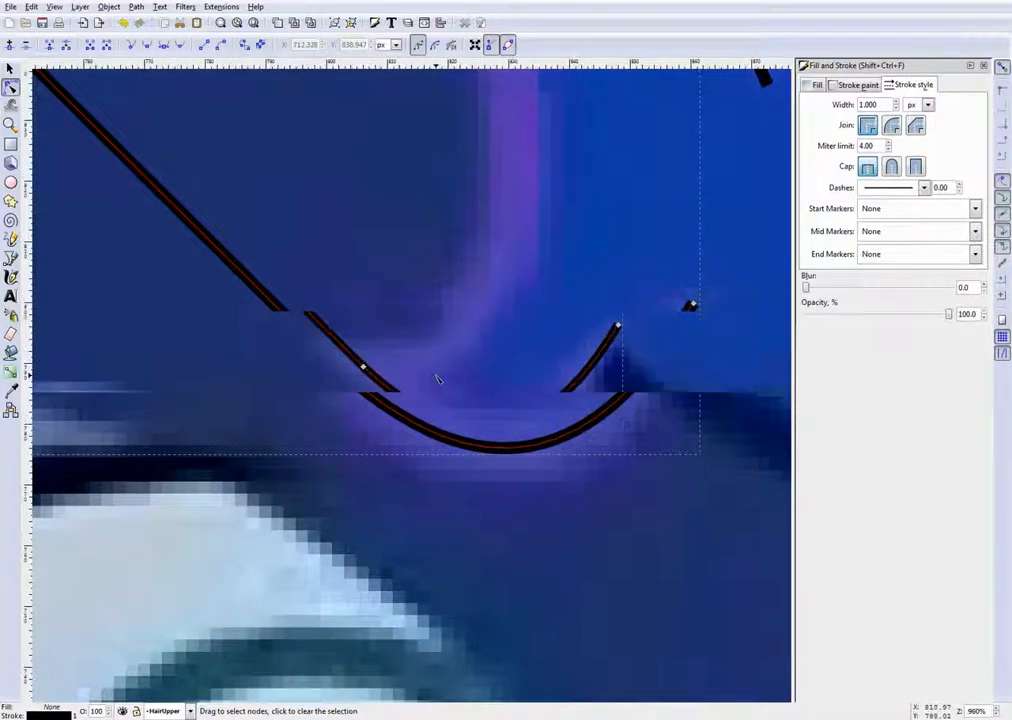
# Bow the lower path's middle segment around the forelock's curl and nudge the node at the curl's tip into place
pyautogui.scroll(2, 384, 298)
pyautogui.moveTo(334, 348); pyautogui.dragTo(463, 270)
pyautogui.moveTo(538, 384); pyautogui.dragTo(528, 368)
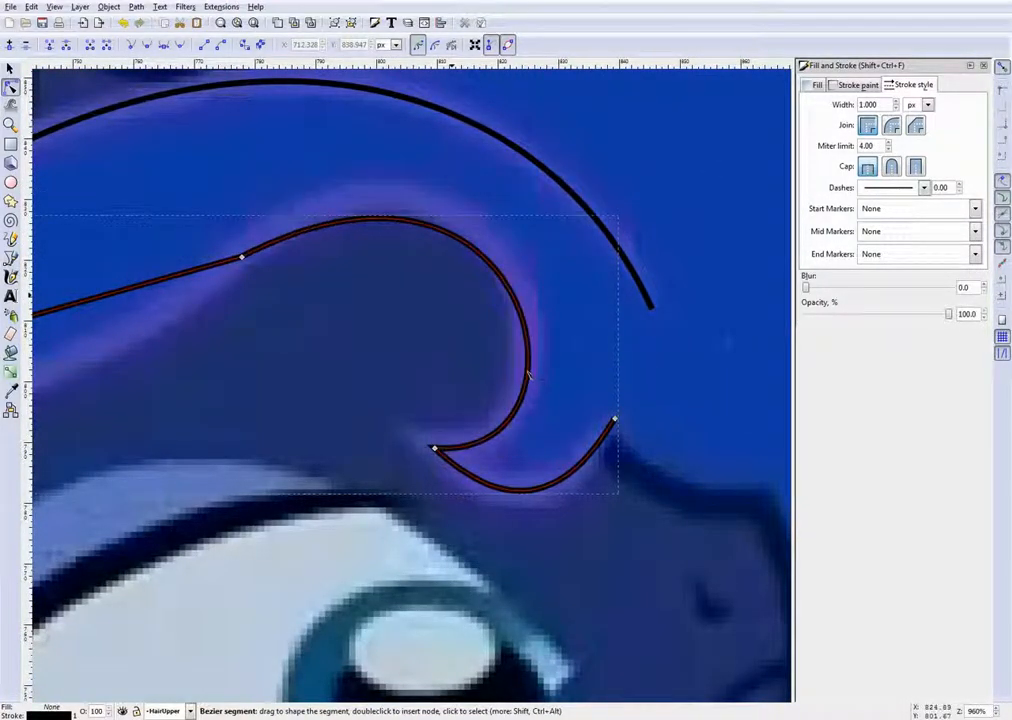
pyautogui.moveTo(435, 449); pyautogui.dragTo(430, 447)
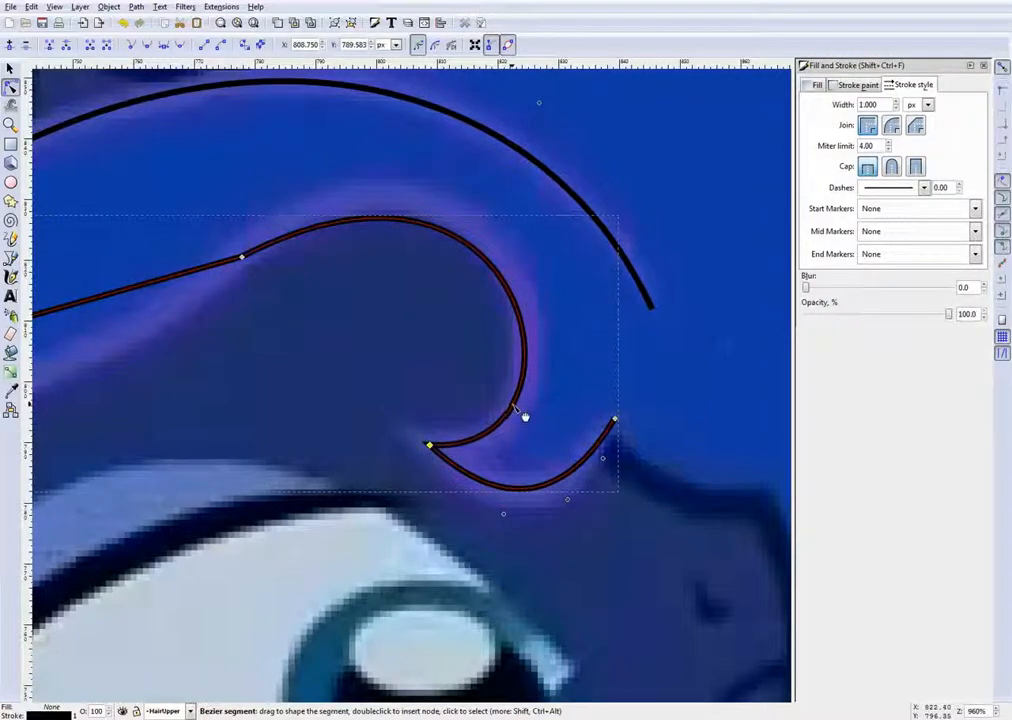
pyautogui.moveTo(465, 248); pyautogui.dragTo(452, 215)
# Bend the lower path's segment between the ear and the middle node downward along the purple hair edge
pyautogui.scroll(-7, 281, 300)
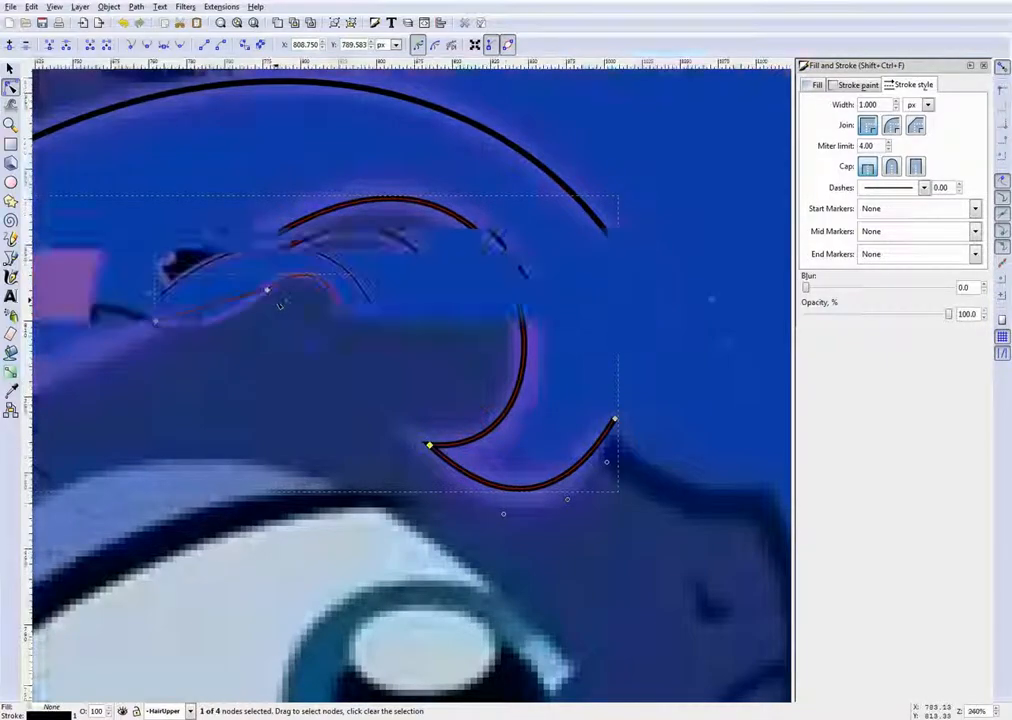
pyautogui.scroll(7, 252, 303)
pyautogui.moveTo(404, 396); pyautogui.dragTo(431, 454)
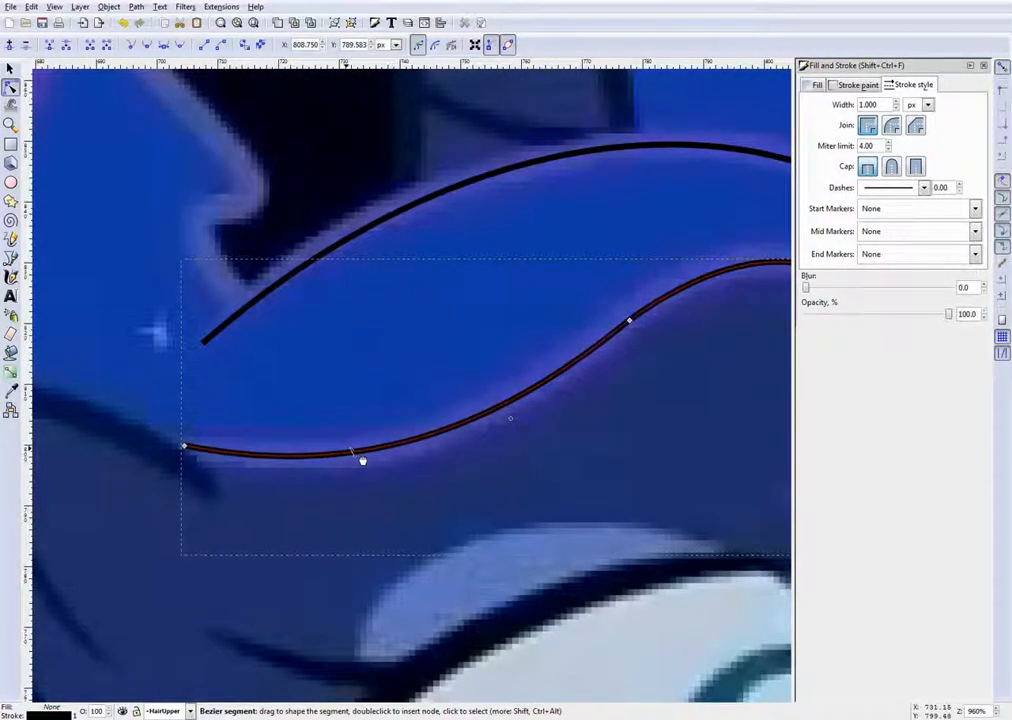
# Nudge the lower path's middle node, between the ear and the curl, to align it with the purple hair edge
pyautogui.scroll(-4, 433, 347)
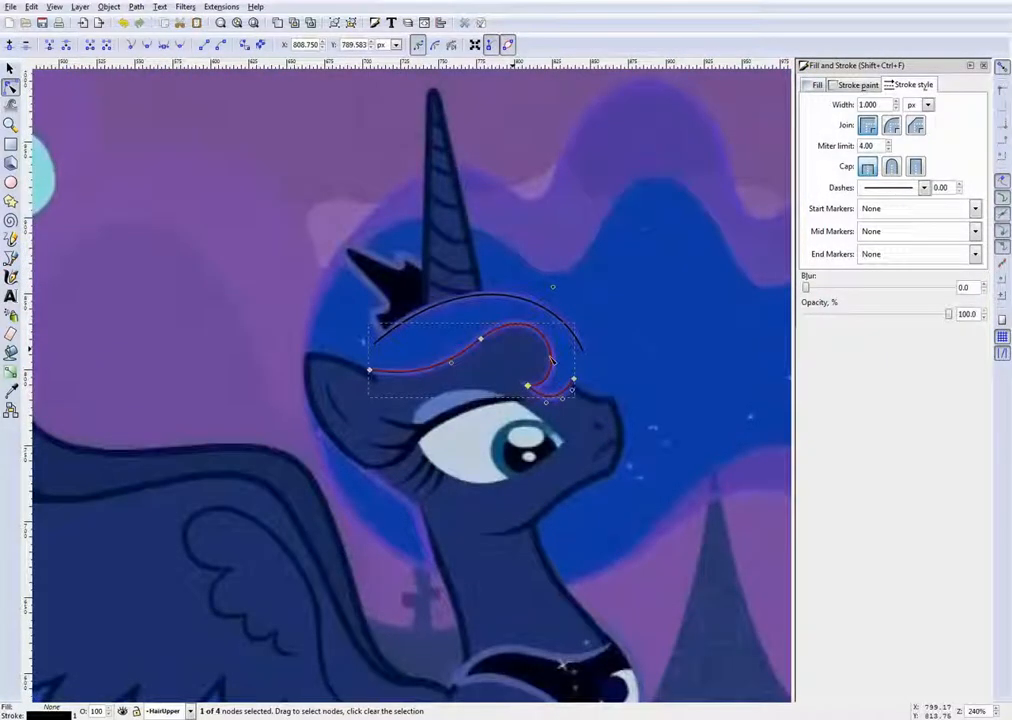
pyautogui.scroll(4, 551, 358)
pyautogui.scroll(-4, 540, 360)
pyautogui.scroll(5, 503, 387)
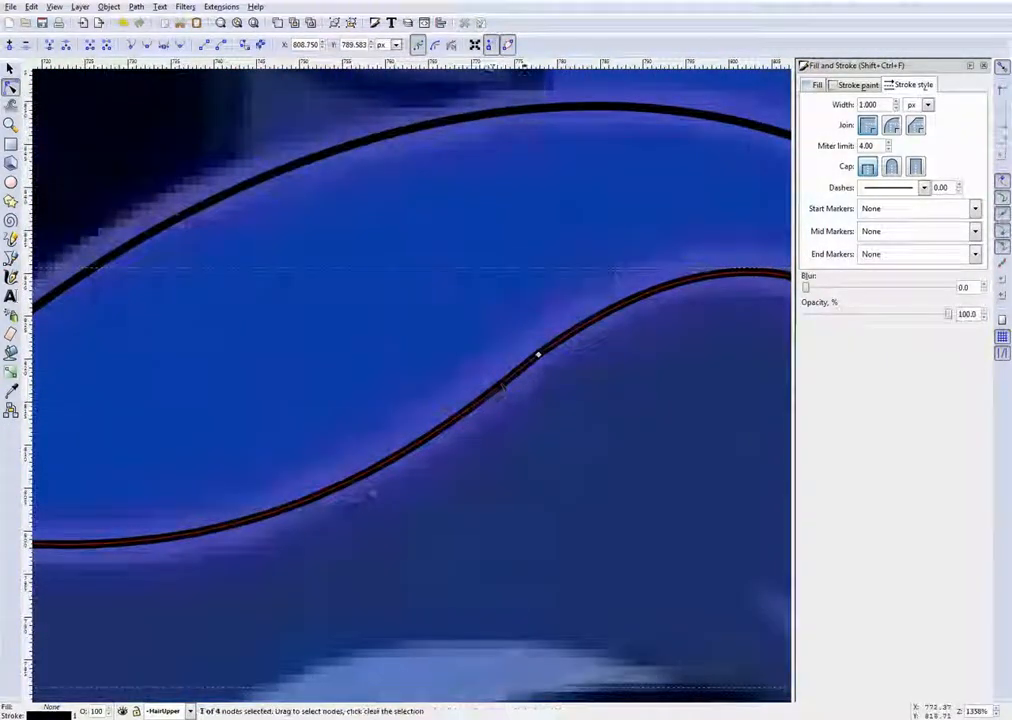
pyautogui.scroll(2, 525, 384)
pyautogui.moveTo(549, 325); pyautogui.dragTo(529, 330)
pyautogui.scroll(3, 613, 312)
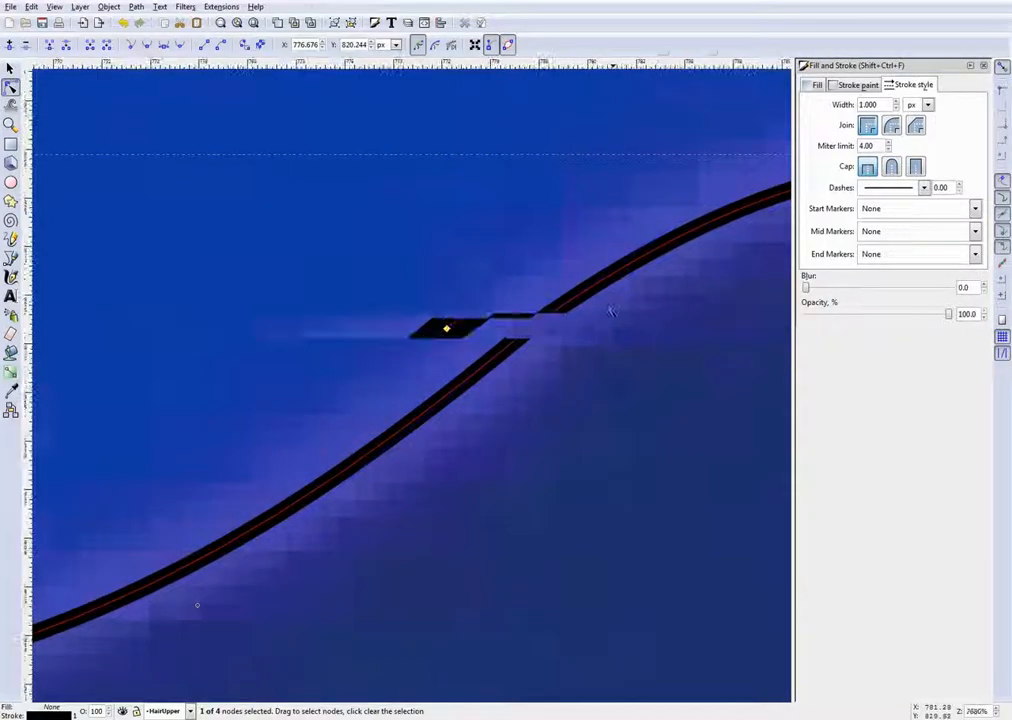
pyautogui.scroll(5, 495, 276)
pyautogui.scroll(-10, 498, 323)
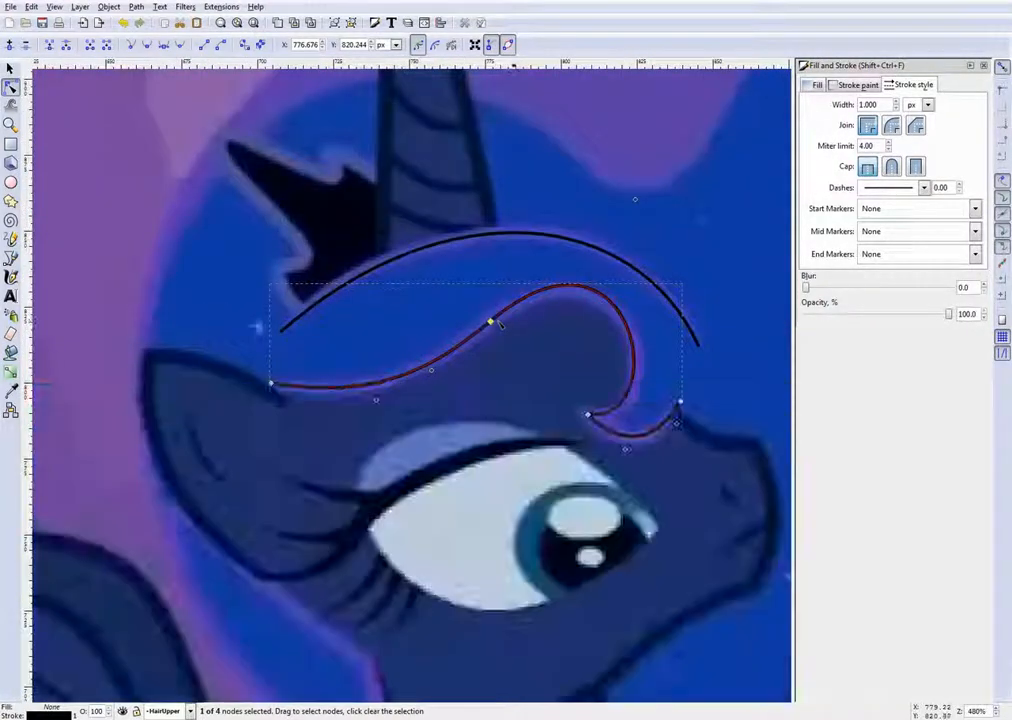
# Make the lower path's middle node smooth and fine-tune the segment rounding the top of the curl
pyautogui.scroll(2, 610, 330)
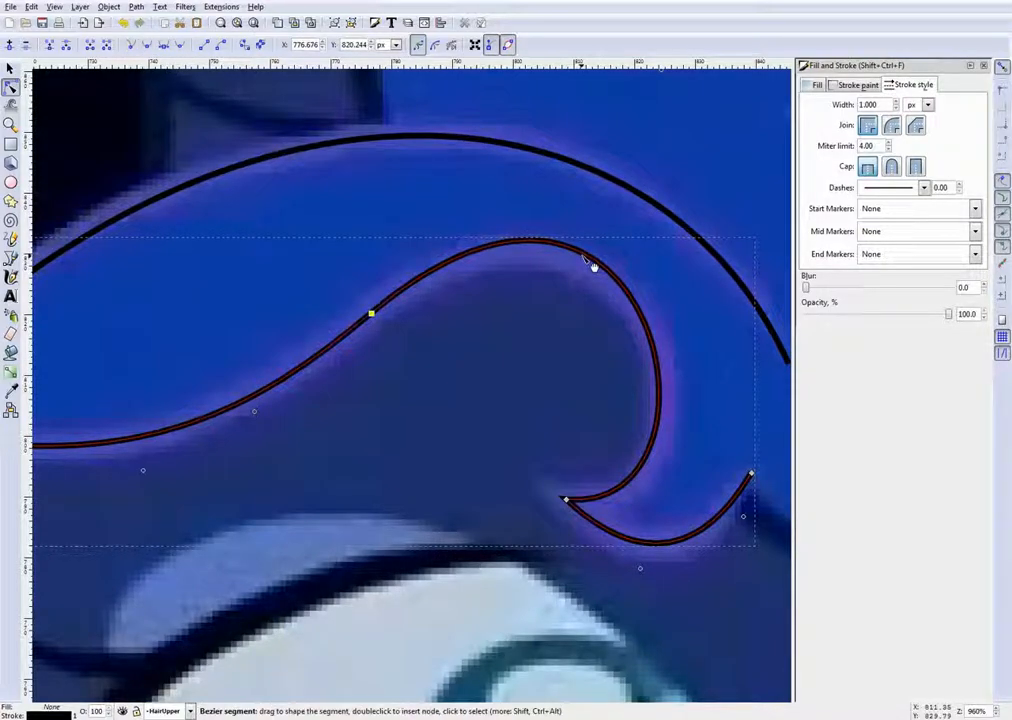
pyautogui.moveTo(594, 267); pyautogui.dragTo(597, 274)
pyautogui.scroll(-2, 533, 380)
pyautogui.doubleClick(495, 434)
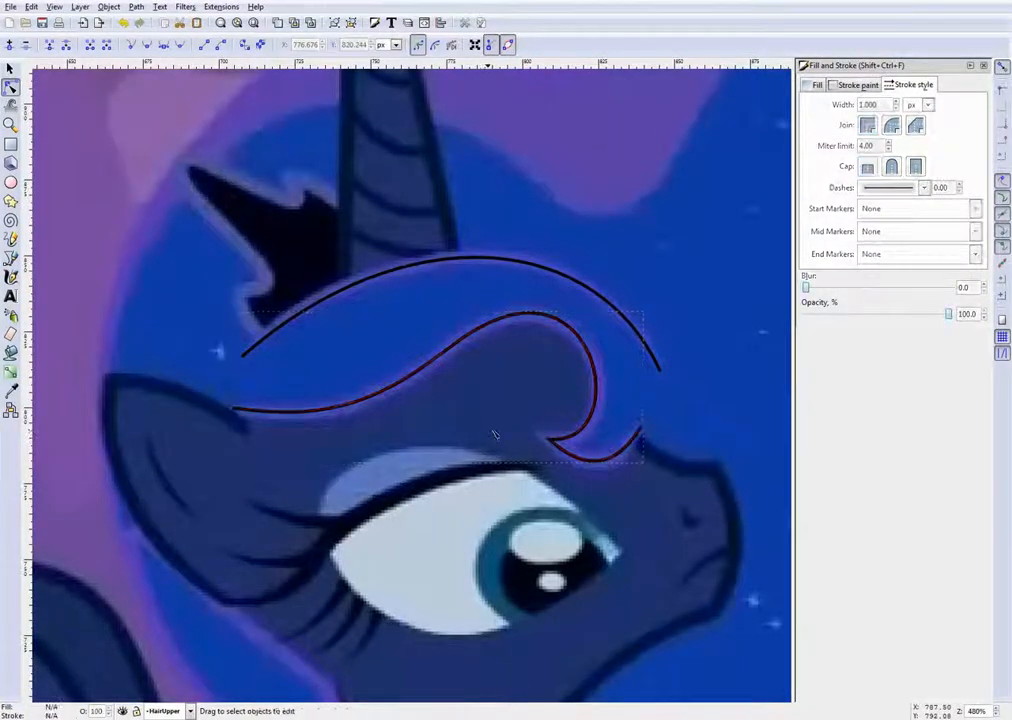
# Move the lower path's end node at the muzzle slightly inward and refine the curve leading to the curl's tip
pyautogui.scroll(2, 660, 497)
pyautogui.scroll(3, 566, 435)
pyautogui.click(699, 259)
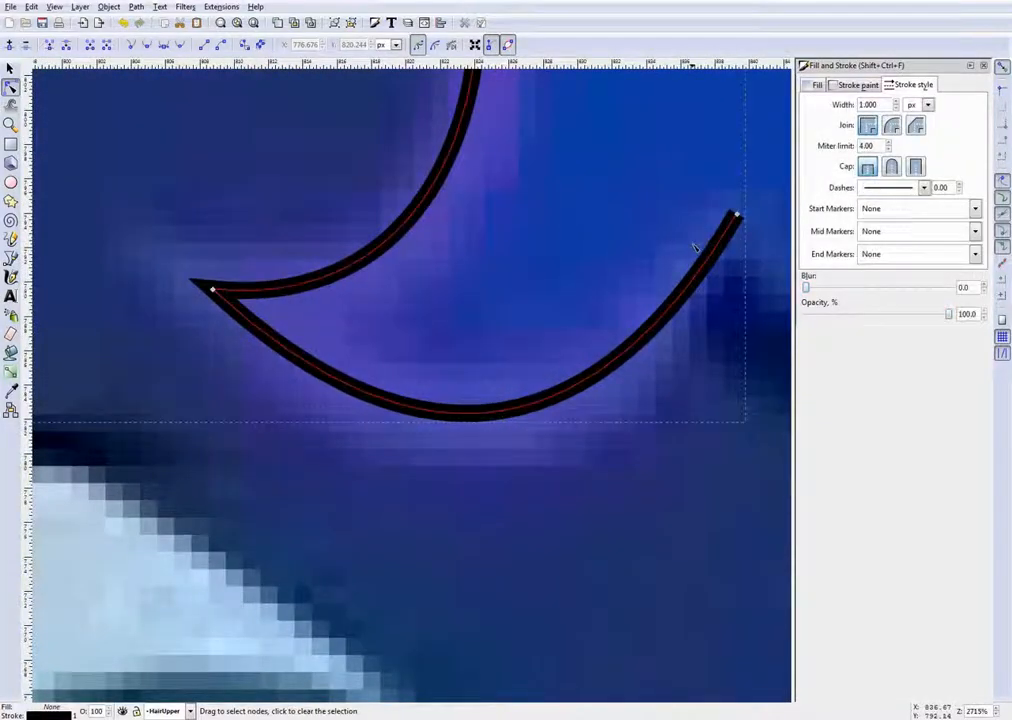
pyautogui.moveTo(736, 215); pyautogui.dragTo(714, 234)
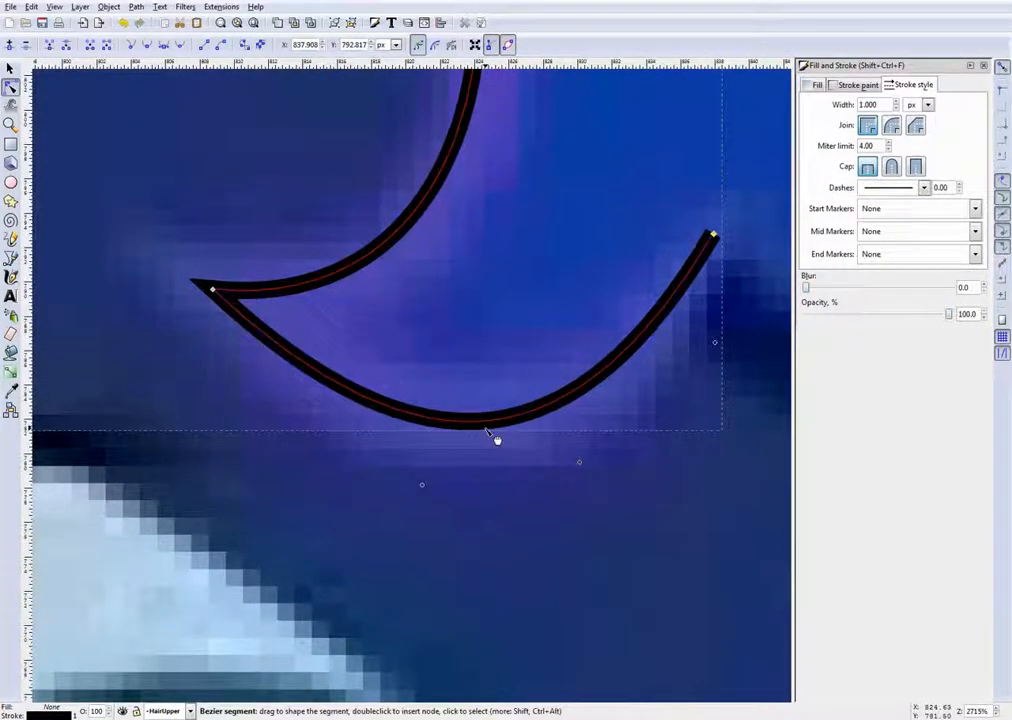
pyautogui.moveTo(497, 440); pyautogui.dragTo(511, 429)
pyautogui.scroll(-7, 510, 410)
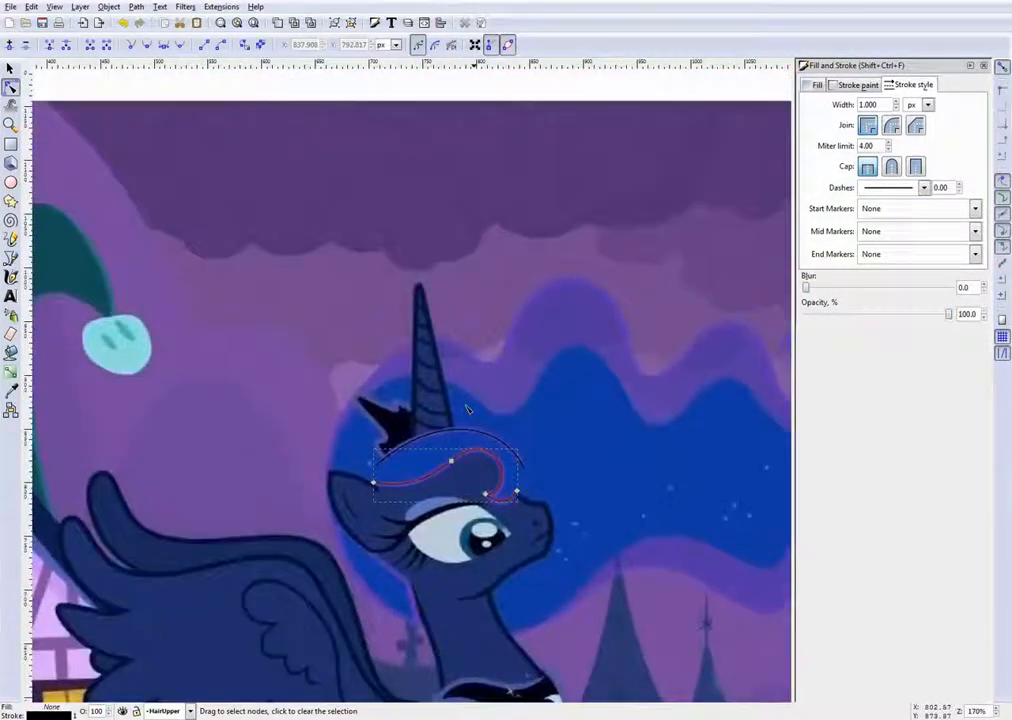
# Set the upper forelock path's stroke width to 4 px
pyautogui.scroll(2, 470, 467)
pyautogui.click(428, 342)
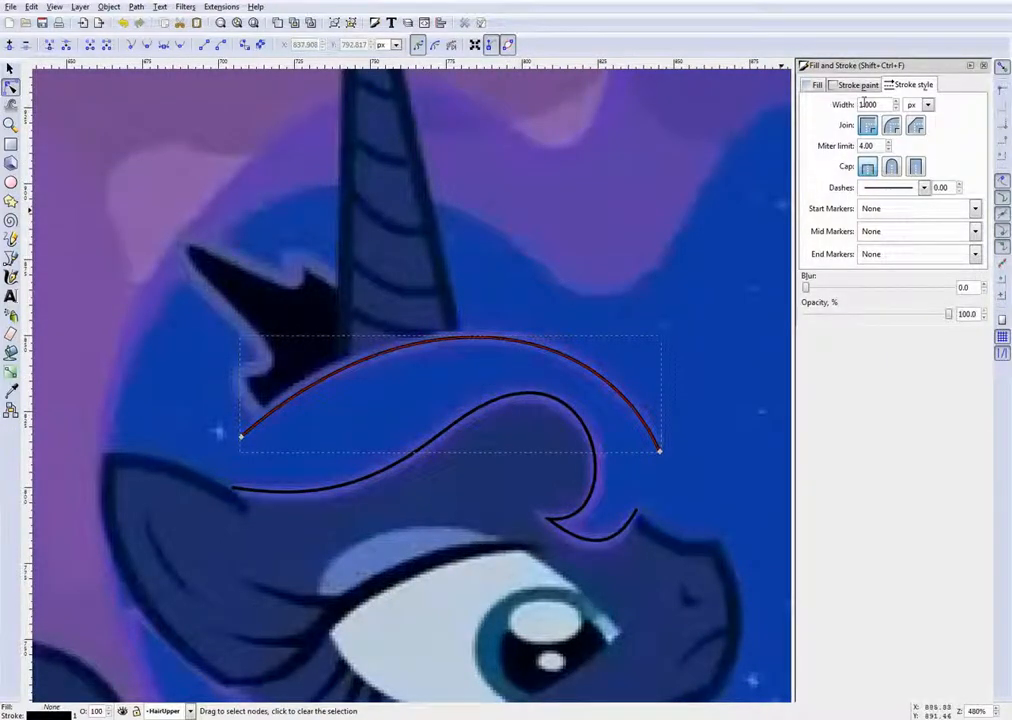
pyautogui.write('4')
pyautogui.press('Return')
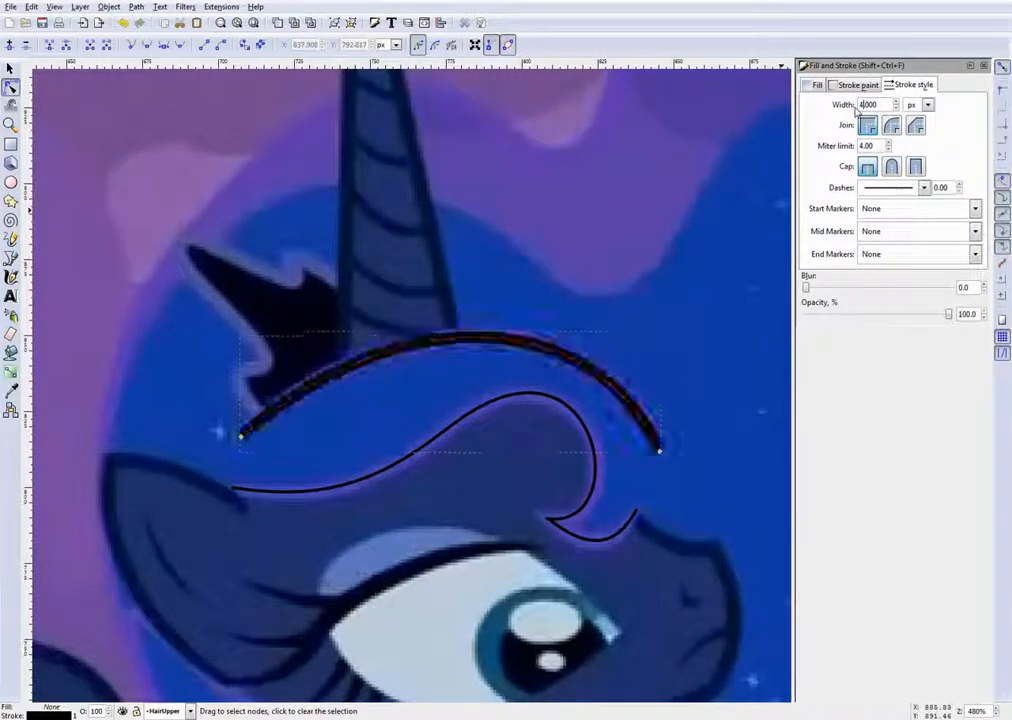
pyautogui.click(722, 215)
pyautogui.scroll(-3, 628, 308)
pyautogui.scroll(1, 535, 310)
# Copy the upper path's stroke style onto the lower forelock path and save the document
pyautogui.click(512, 252)
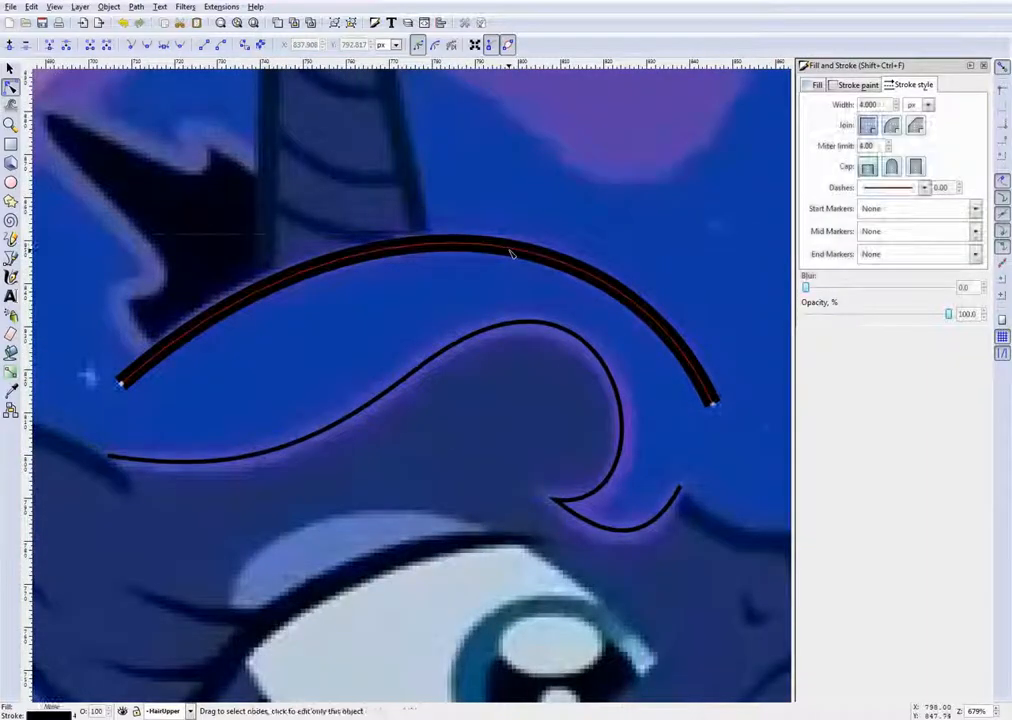
pyautogui.click(418, 376)
pyautogui.click(422, 372)
pyautogui.hotkey('ctrl', 'shift', 'v')
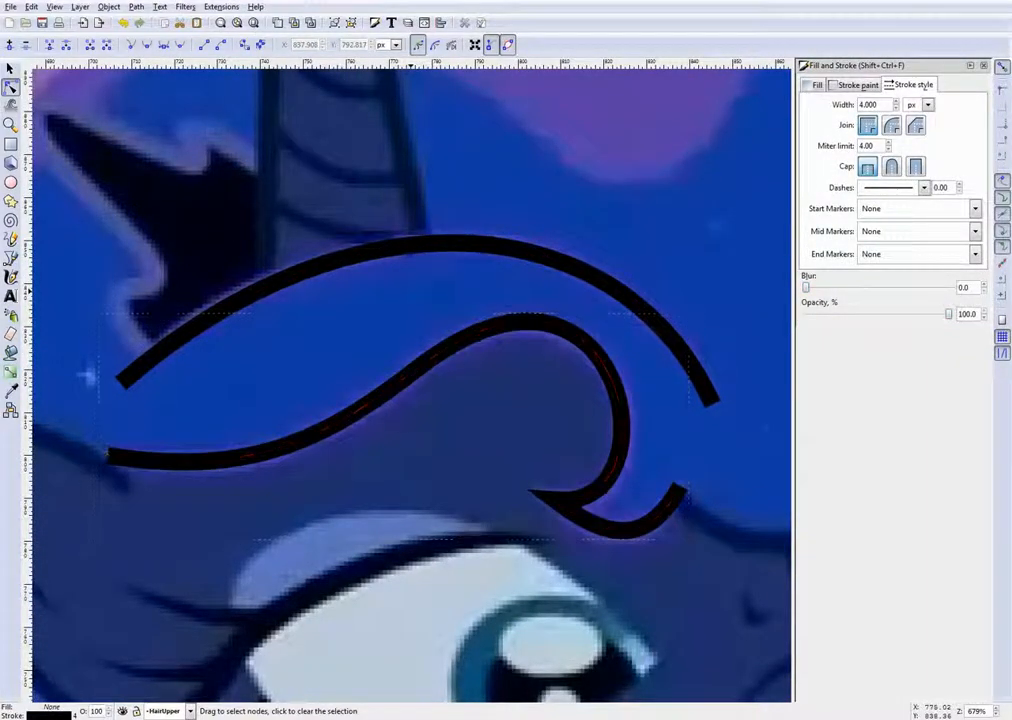
pyautogui.click(434, 382)
pyautogui.scroll(-4, 441, 381)
pyautogui.scroll(3, 443, 383)
pyautogui.hotkey('ctrl', 's')
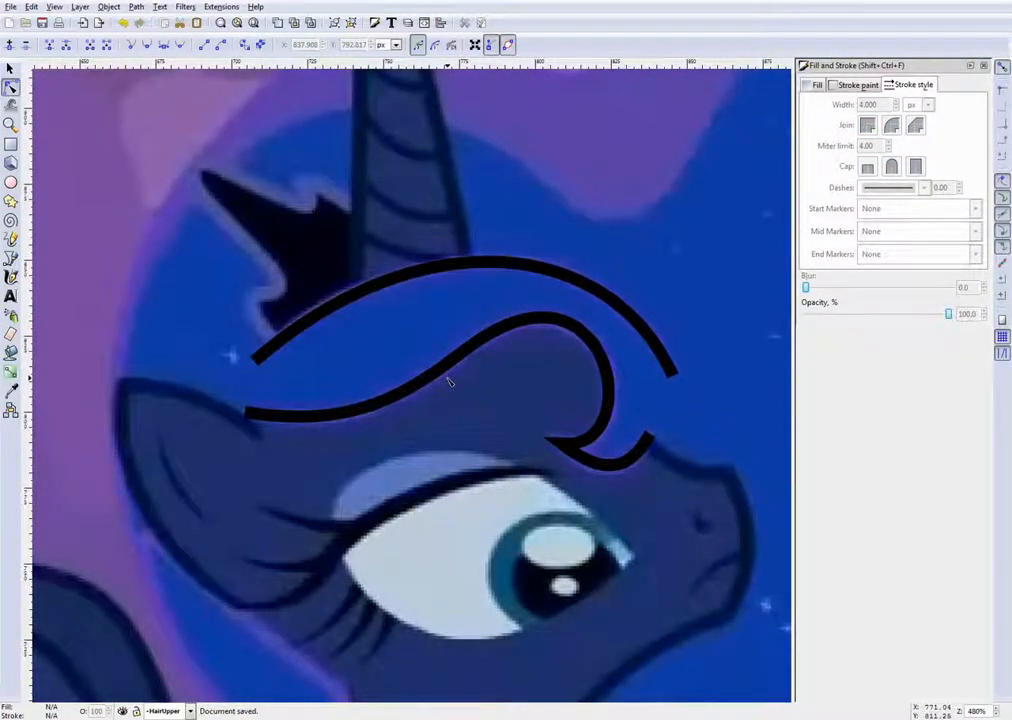
# Convert the upper forelock path's stroke into an editable outline path
pyautogui.scroll(-3, 450, 382)
pyautogui.scroll(4, 450, 382)
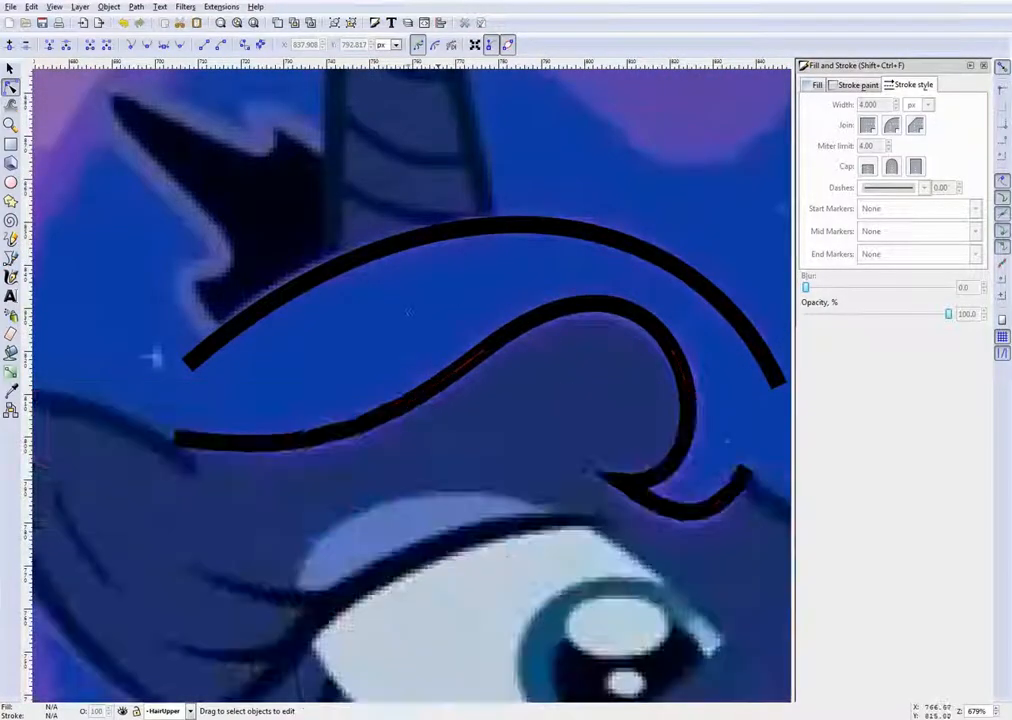
pyautogui.click(398, 243)
pyautogui.scroll(-2, 408, 362)
pyautogui.scroll(1, 408, 360)
pyautogui.scroll(-2, 408, 358)
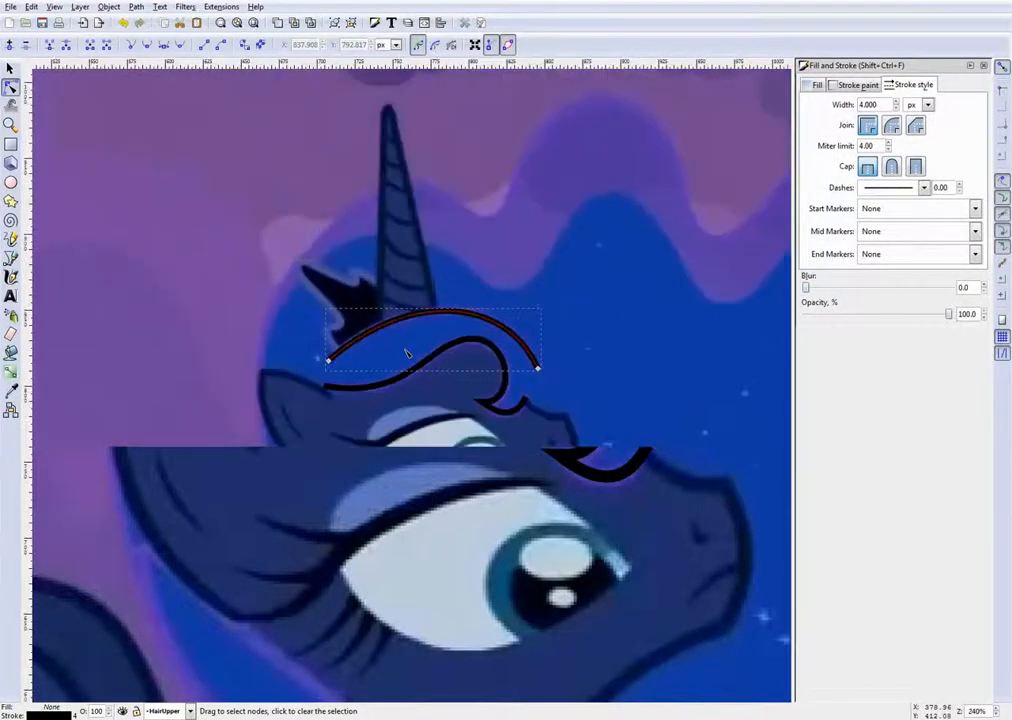
pyautogui.scroll(2, 407, 353)
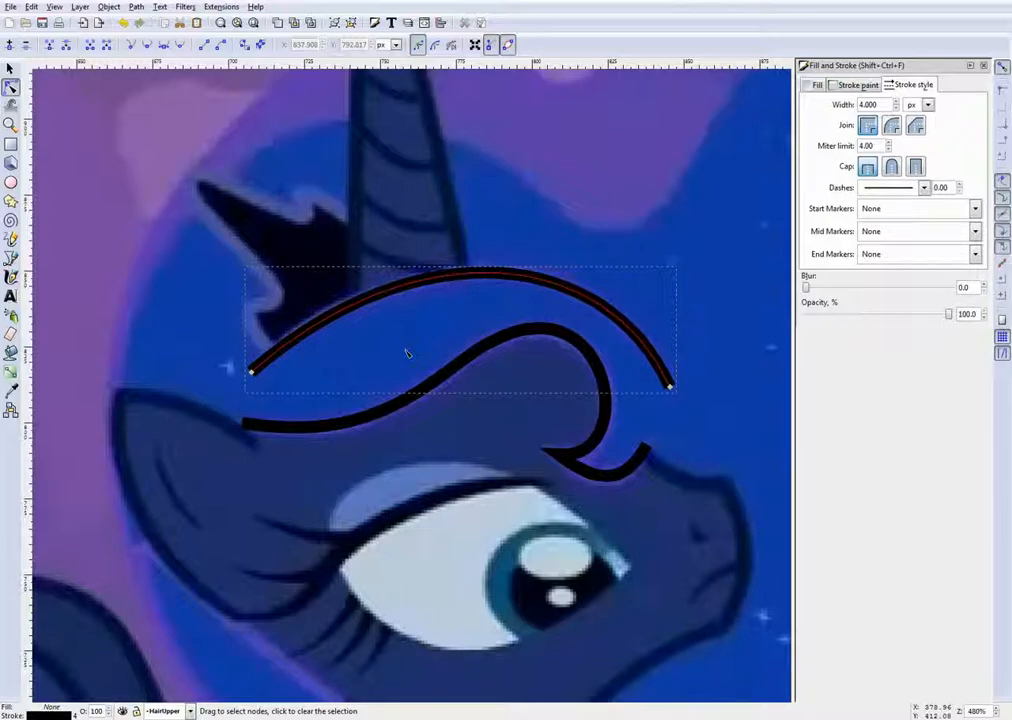
pyautogui.scroll(-2, 410, 342)
pyautogui.scroll(4, 326, 347)
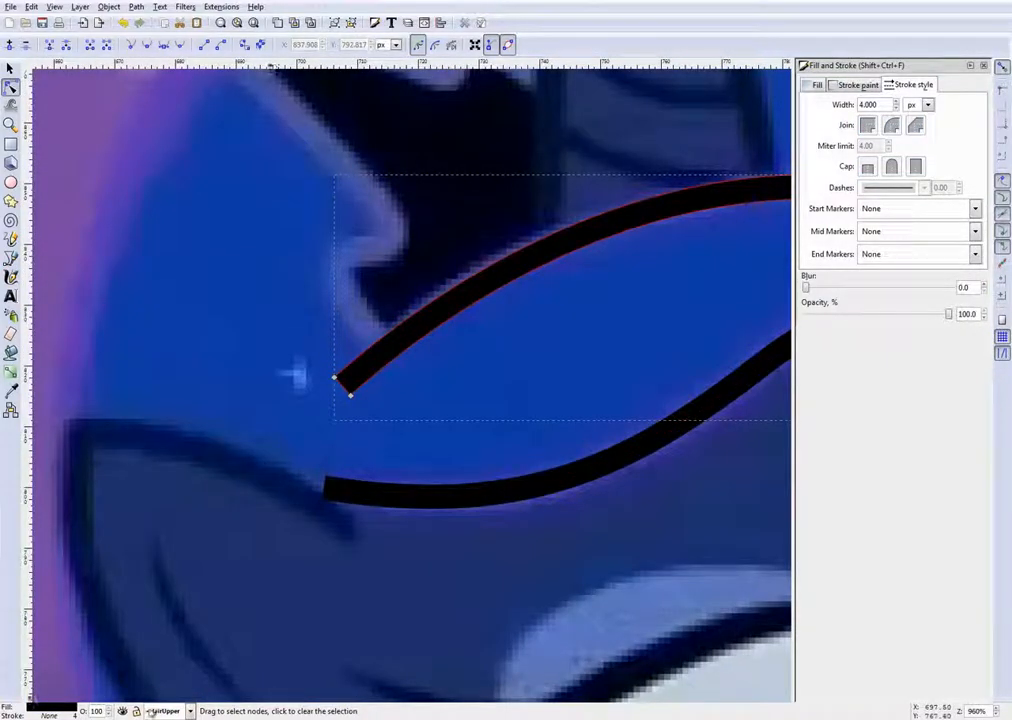
# Hide the HairUpper layer and taper the upper outline's ear-side end to a single point, curving its upper edge along the purple band
pyautogui.click(122, 711)
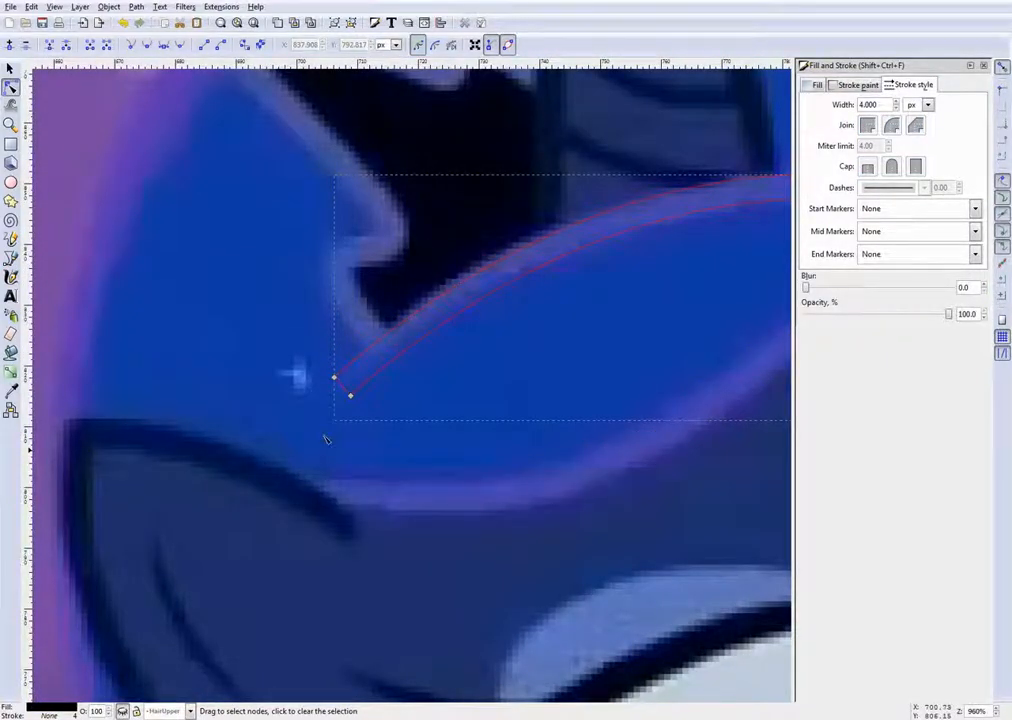
pyautogui.scroll(3, 345, 415)
pyautogui.scroll(-4, 360, 385)
pyautogui.scroll(3, 383, 368)
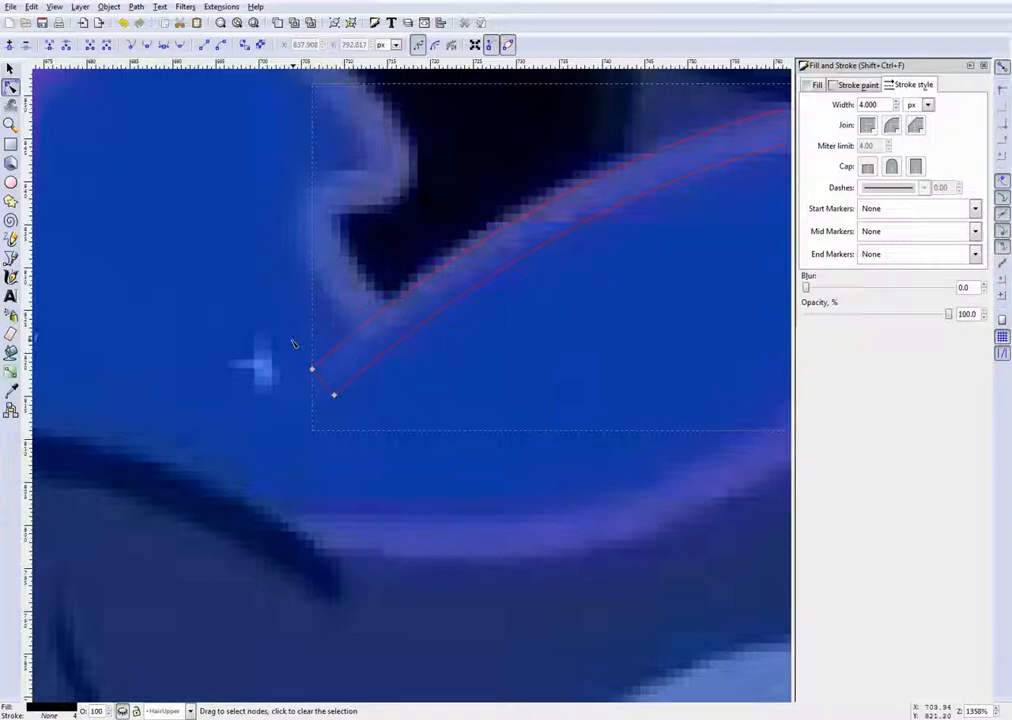
pyautogui.click(333, 393)
pyautogui.moveTo(334, 395); pyautogui.dragTo(326, 383)
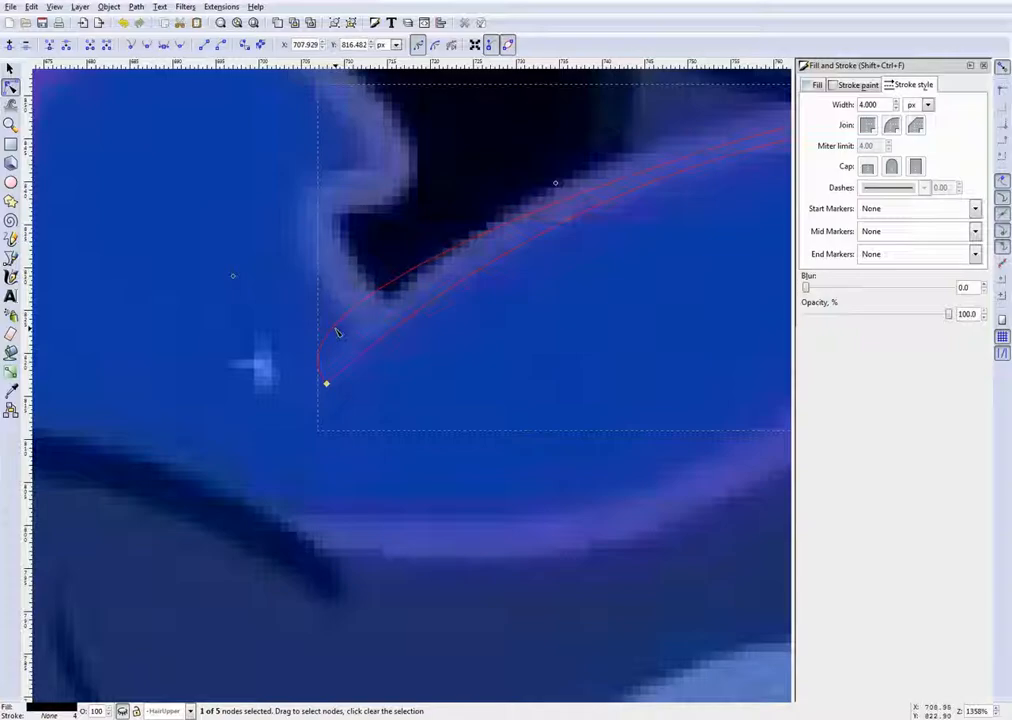
pyautogui.moveTo(393, 316); pyautogui.dragTo(505, 238)
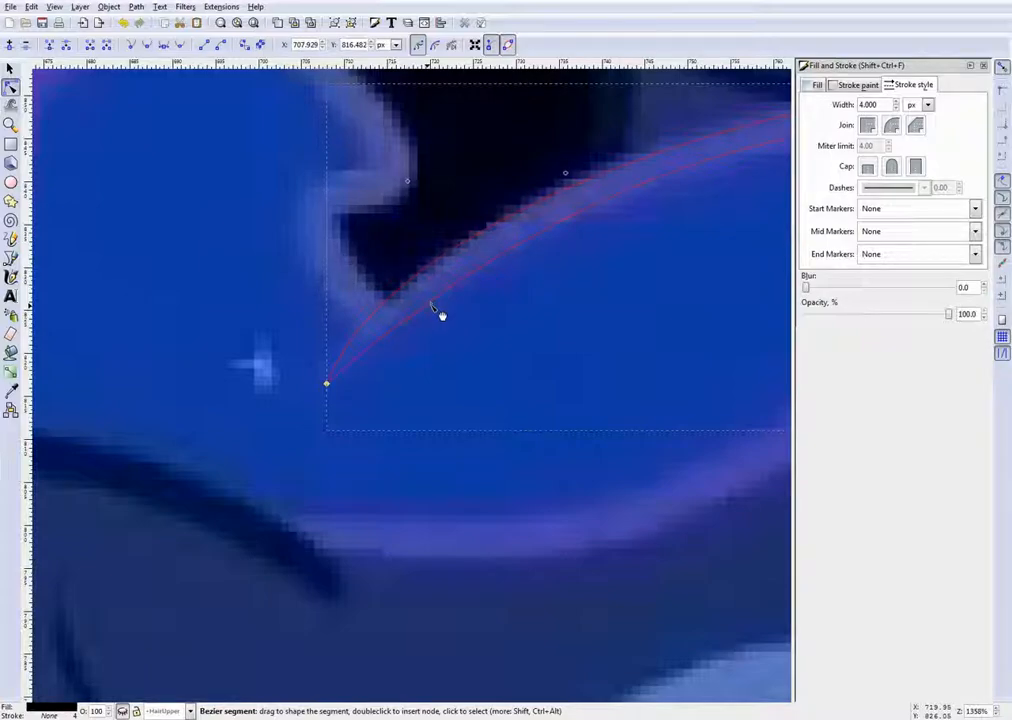
# Reshape the outline's upper edge between the ear-side tip and the top middle node to follow the purple band under the crown and horn
pyautogui.scroll(-6, 409, 342)
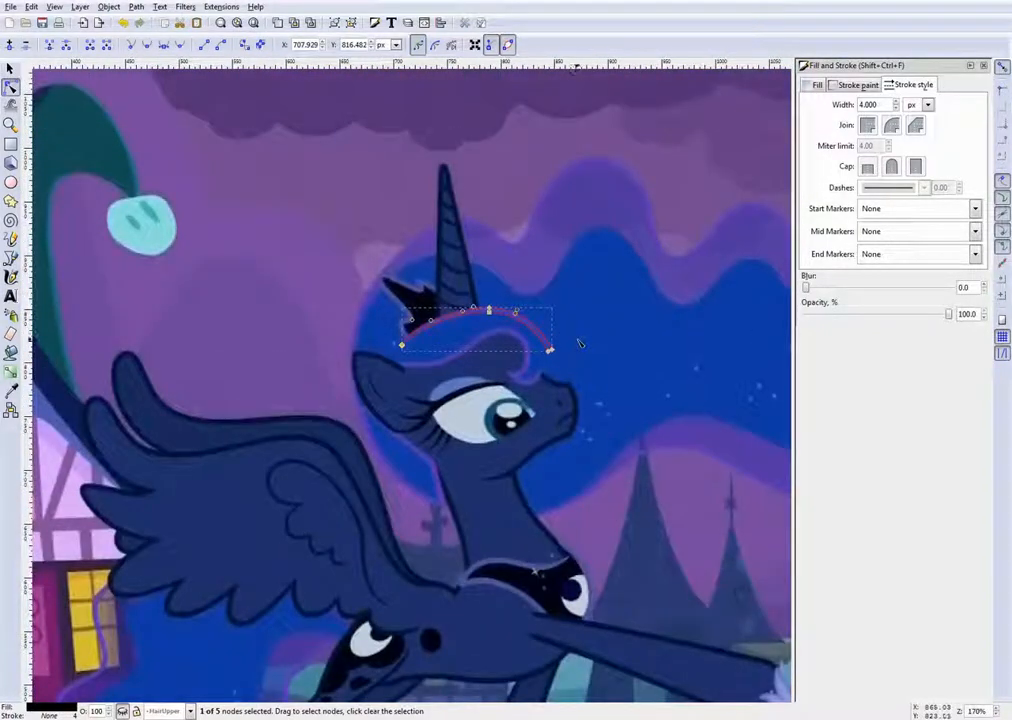
pyautogui.scroll(3, 574, 341)
pyautogui.scroll(3, 325, 291)
pyautogui.scroll(-6, 353, 275)
pyautogui.scroll(6, 343, 266)
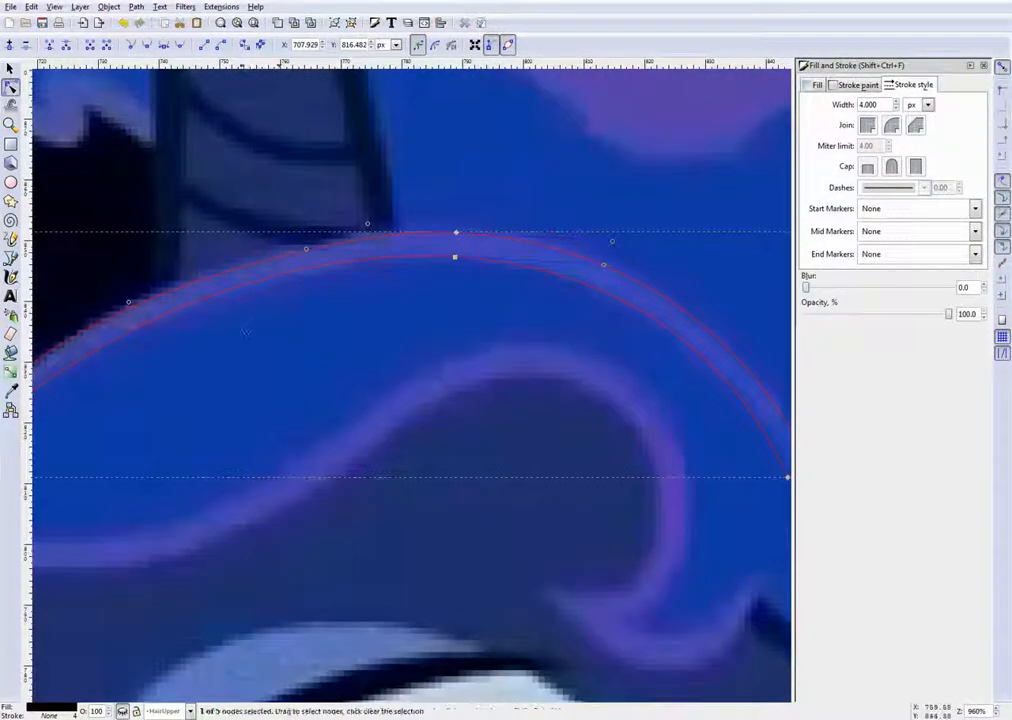
pyautogui.scroll(-6, 448, 321)
pyautogui.scroll(6, 448, 321)
pyautogui.scroll(-1, 447, 319)
pyautogui.scroll(1, 497, 319)
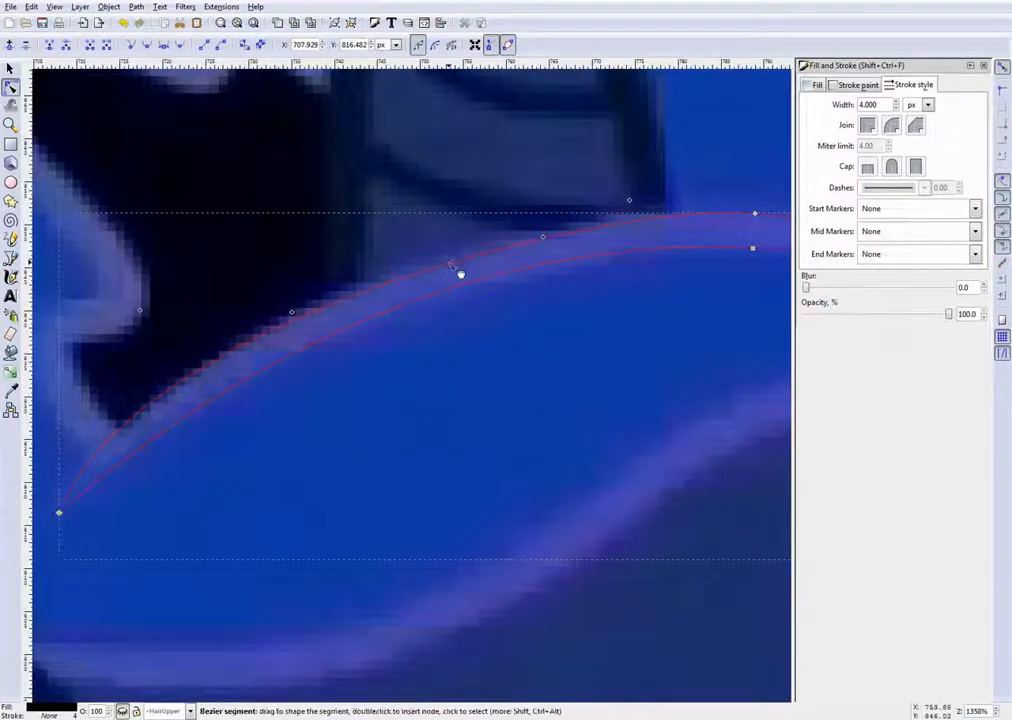
pyautogui.moveTo(449, 264); pyautogui.dragTo(440, 257)
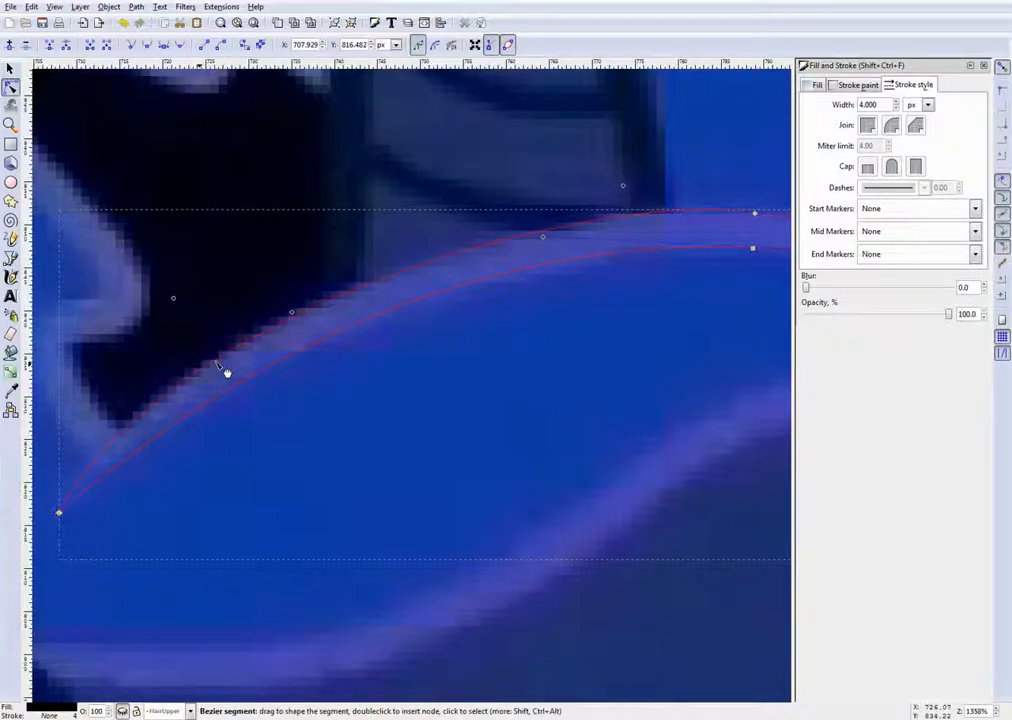
pyautogui.moveTo(626, 226); pyautogui.dragTo(605, 232)
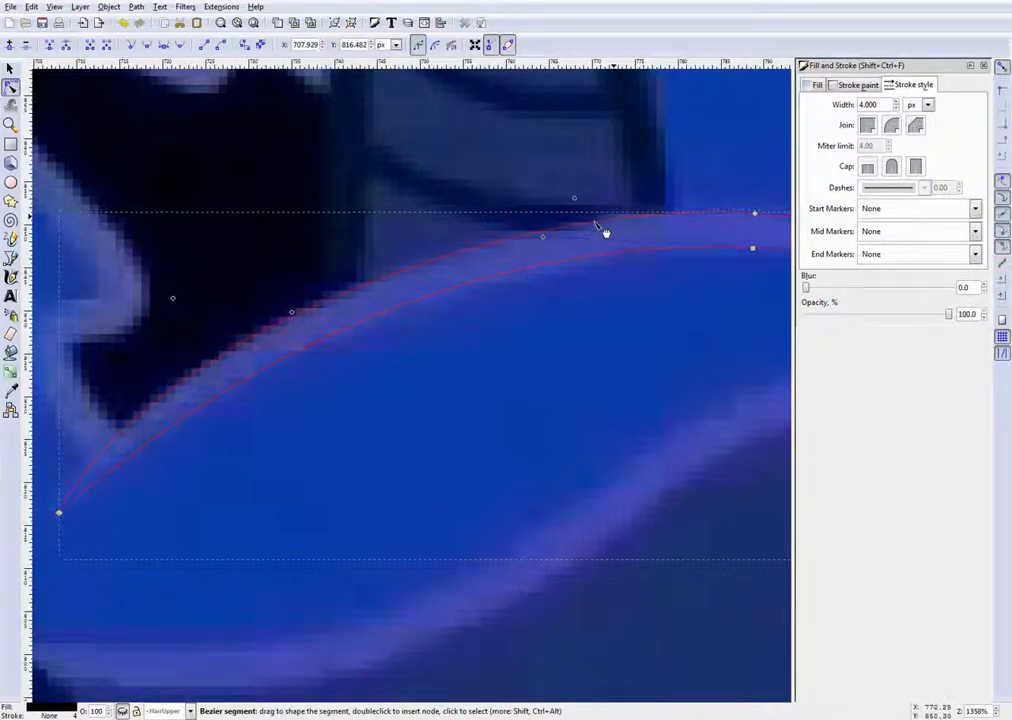
# Make the middle node on the outline's upper edge smooth and adjust the lower edge beneath the crown
pyautogui.scroll(-3, 593, 234)
pyautogui.scroll(3, 762, 237)
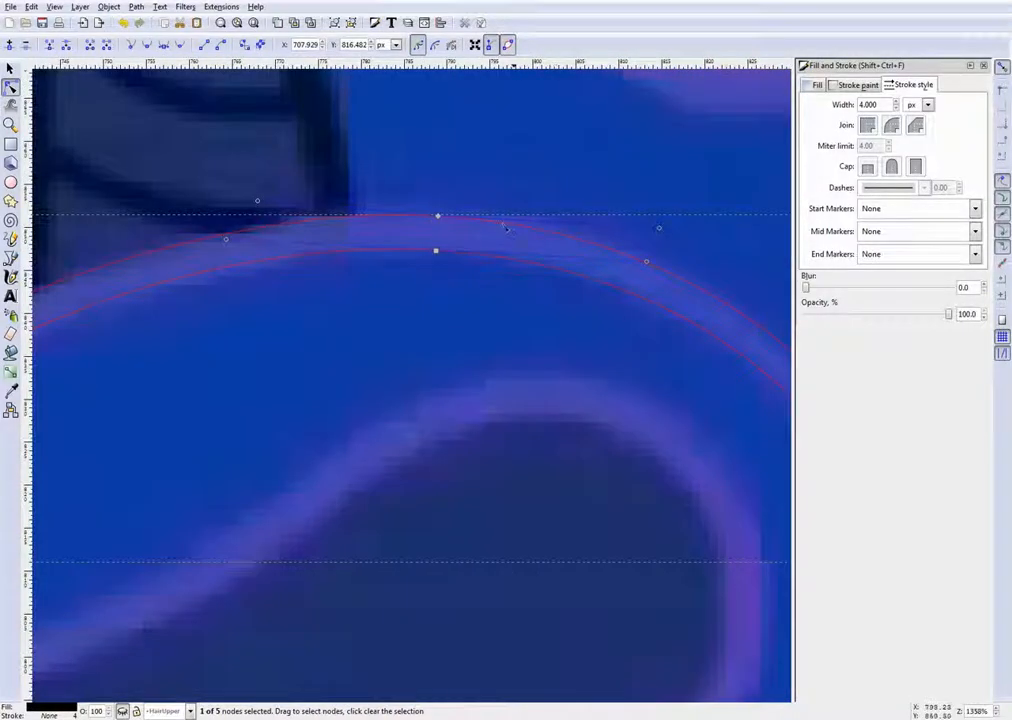
pyautogui.scroll(2, 481, 224)
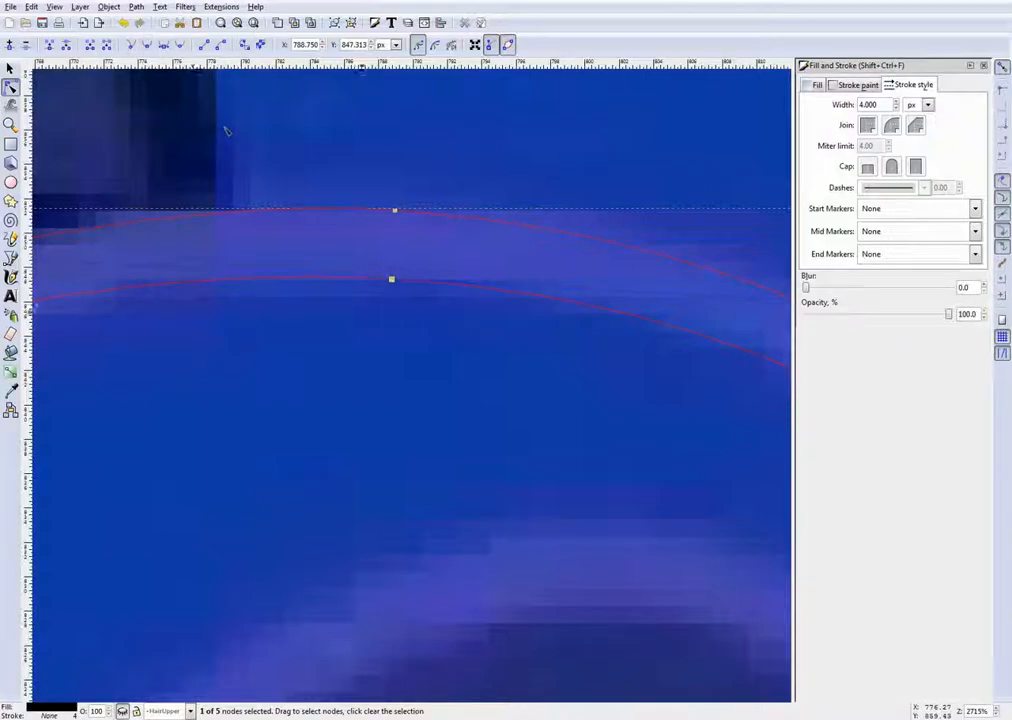
pyautogui.scroll(-5, 227, 130)
pyautogui.scroll(4, 180, 390)
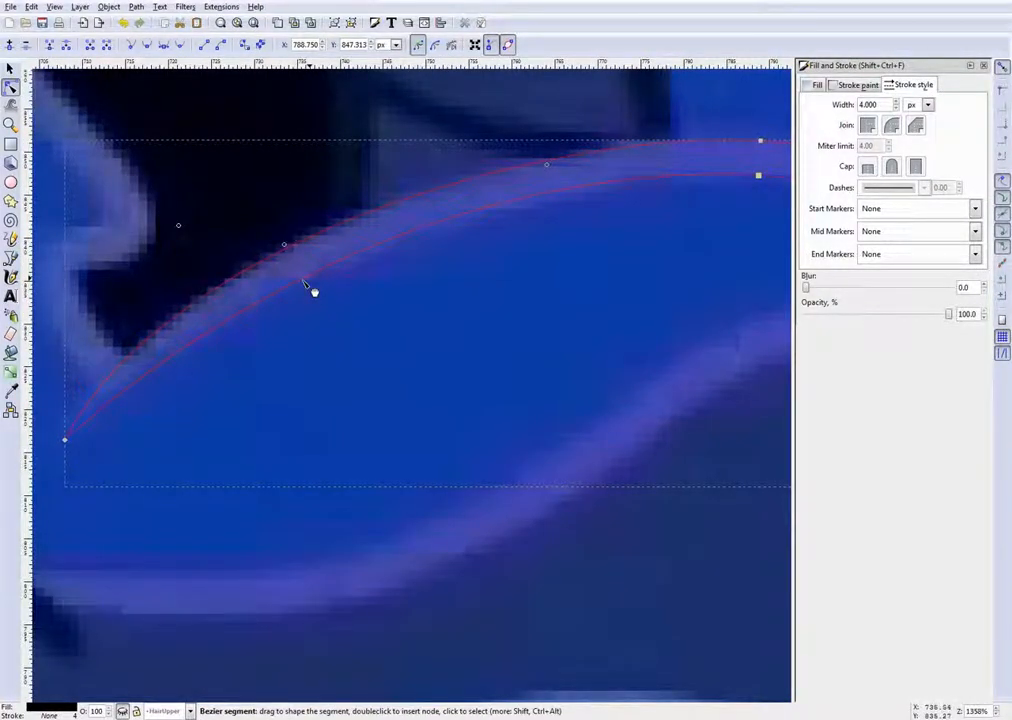
# Save the document and show the HairUpper layer again
pyautogui.scroll(-3, 368, 280)
pyautogui.scroll(3, 673, 281)
pyautogui.click(701, 279)
pyautogui.click(702, 278)
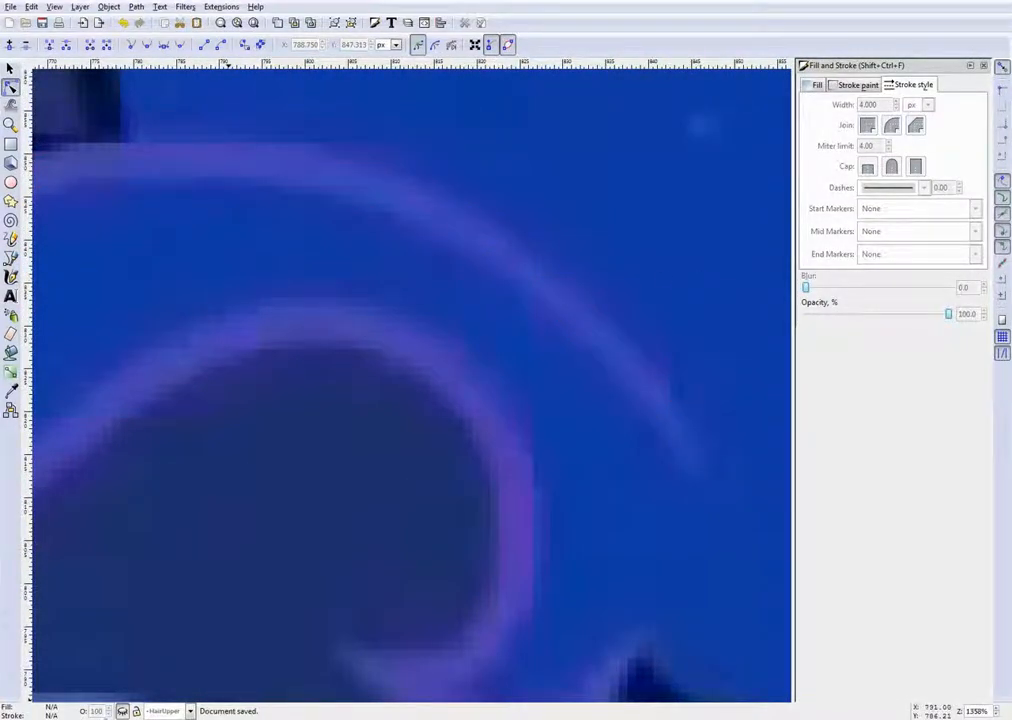
pyautogui.scroll(-4, 480, 540)
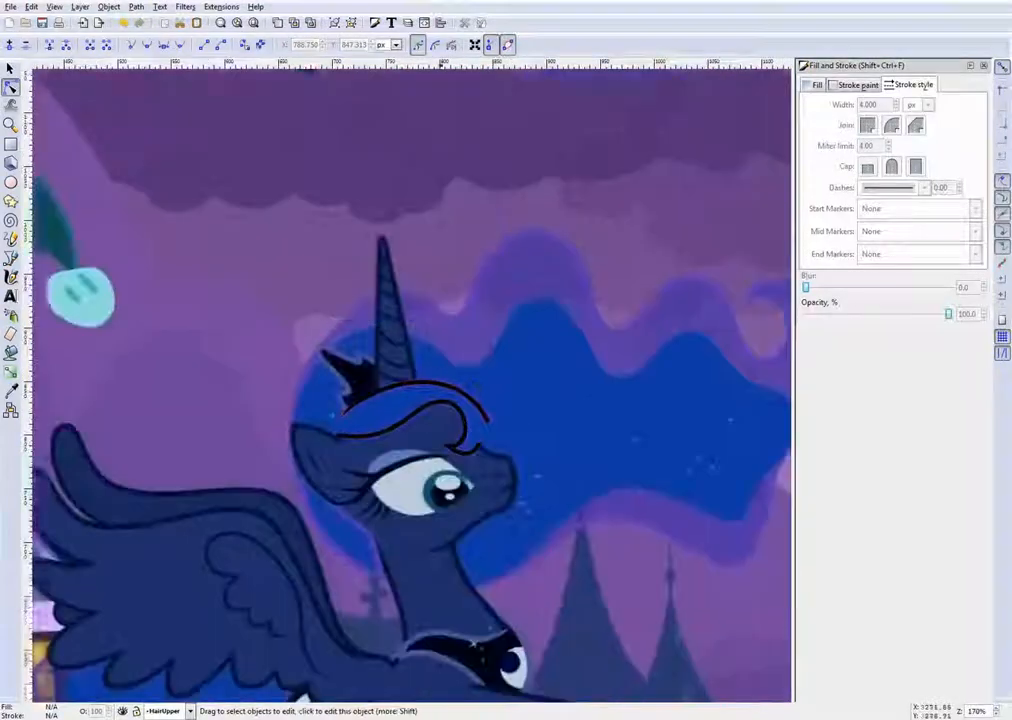
pyautogui.scroll(3, 412, 385)
# Inspect the upper outline's tapered shape against the screenshot and save the document again
pyautogui.click(398, 362)
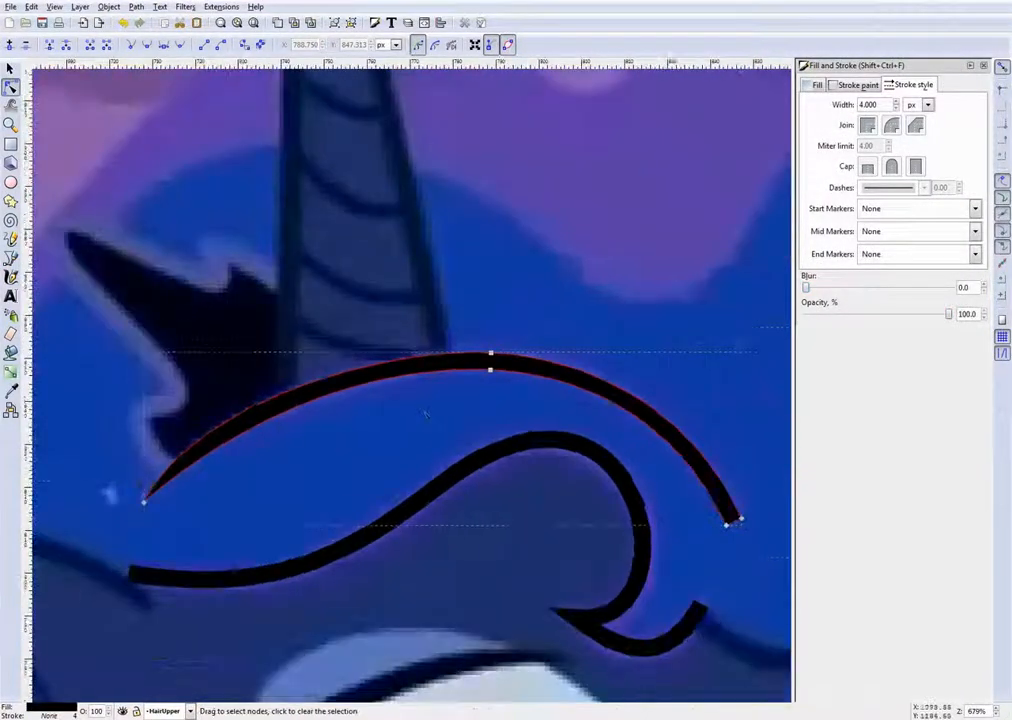
pyautogui.scroll(-1, 398, 365)
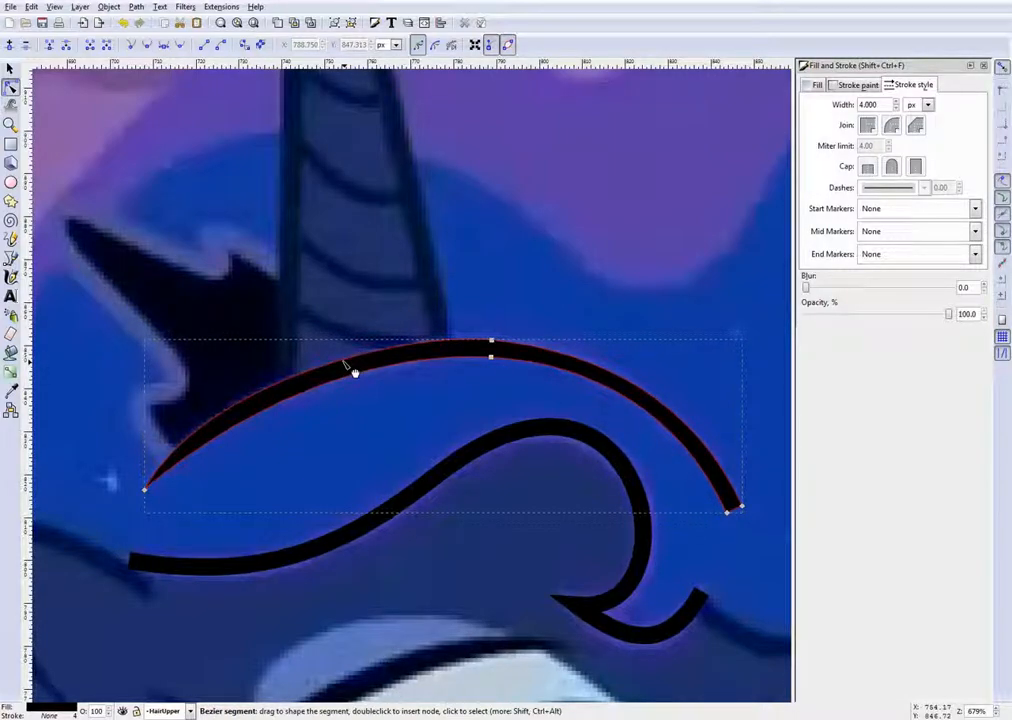
pyautogui.click(538, 347)
pyautogui.scroll(-3, 543, 365)
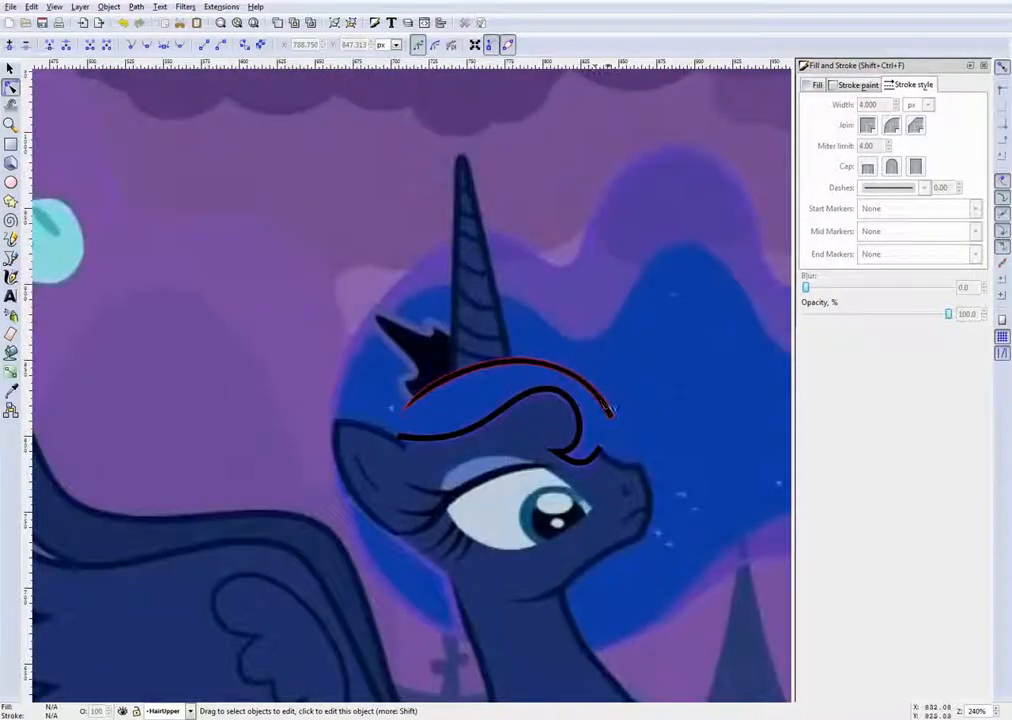
pyautogui.scroll(6, 620, 405)
pyautogui.hotkey('ctrl', 's')
# Hide the HairUpper layer, delete the outer corner node at the outline's muzzle-side end and move the remaining one to the purple band's tip
pyautogui.click(582, 464)
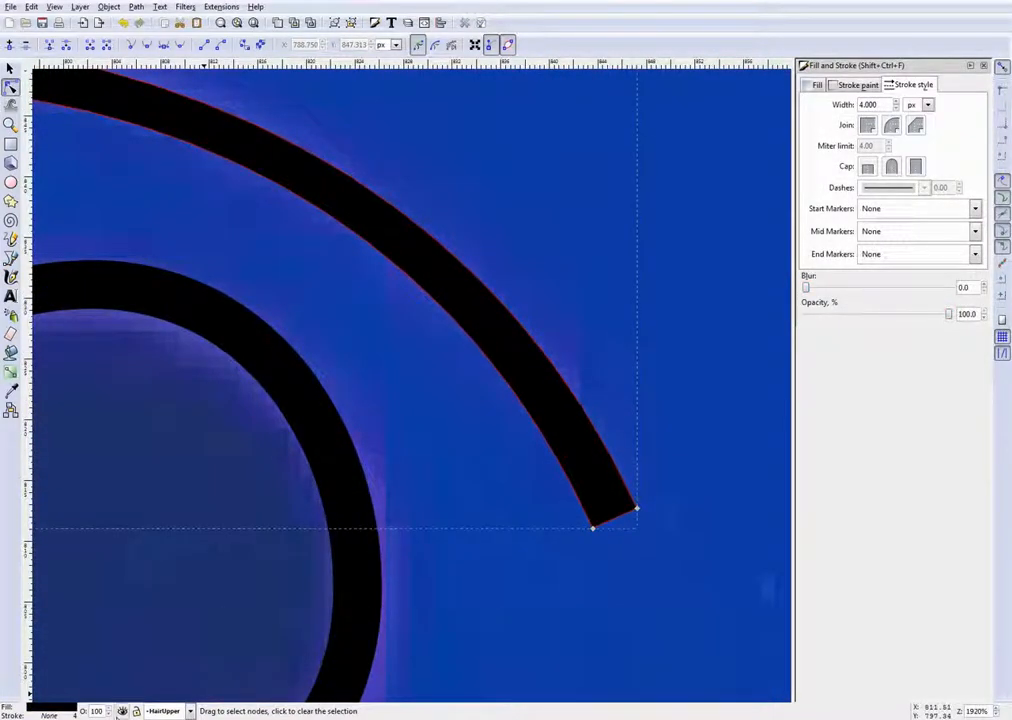
pyautogui.scroll(-3, 505, 500)
pyautogui.scroll(4, 625, 511)
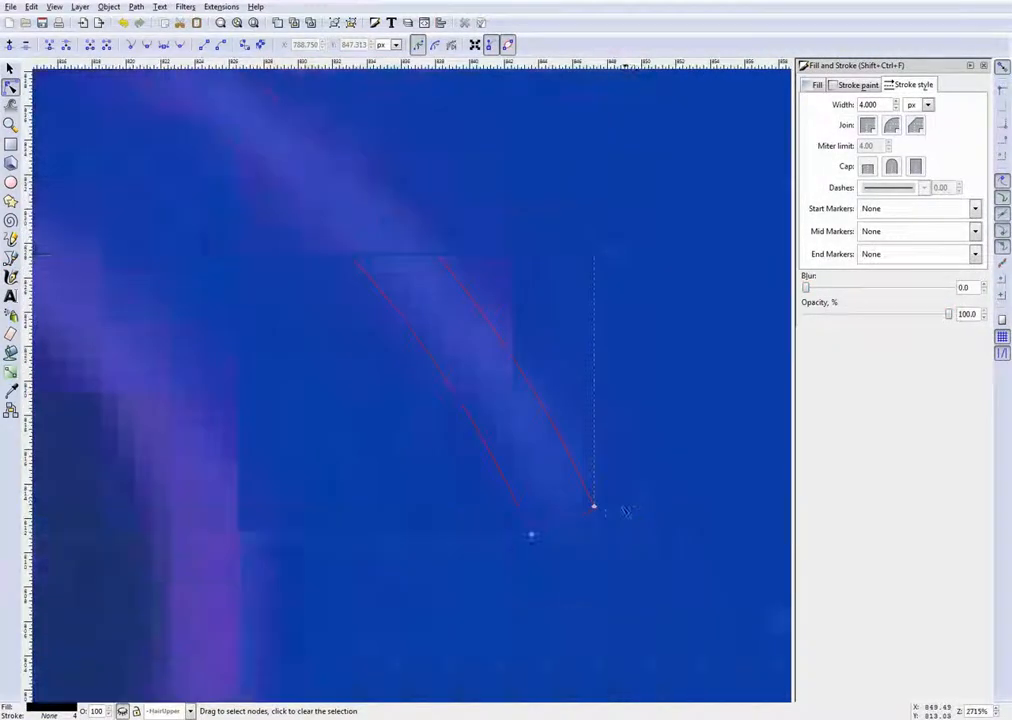
pyautogui.click(593, 507)
pyautogui.press('Delete')
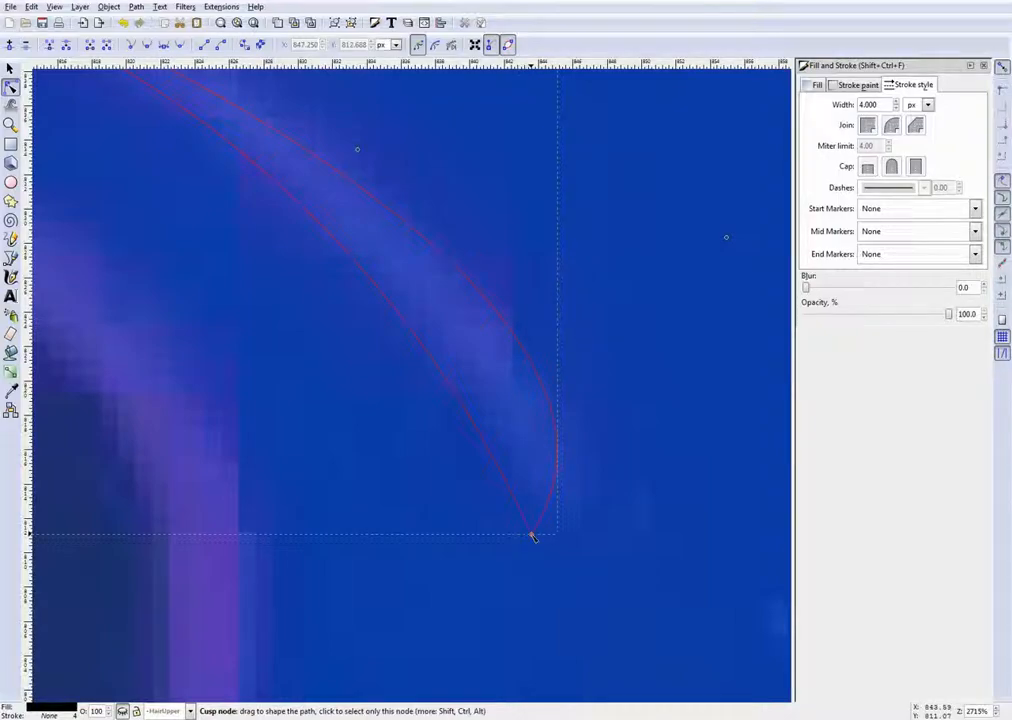
pyautogui.moveTo(532, 534); pyautogui.dragTo(562, 519)
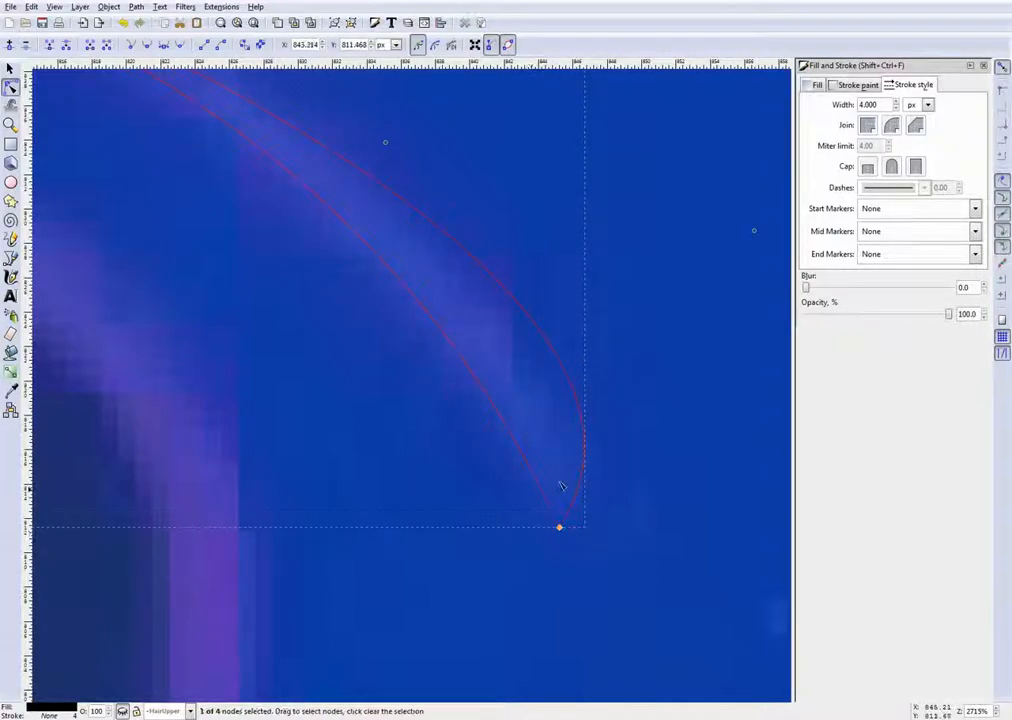
# Bend both edges of the muzzle-side taper to match the purple band and show the HairUpper layer again
pyautogui.scroll(-1, 553, 500)
pyautogui.scroll(-1, 424, 370)
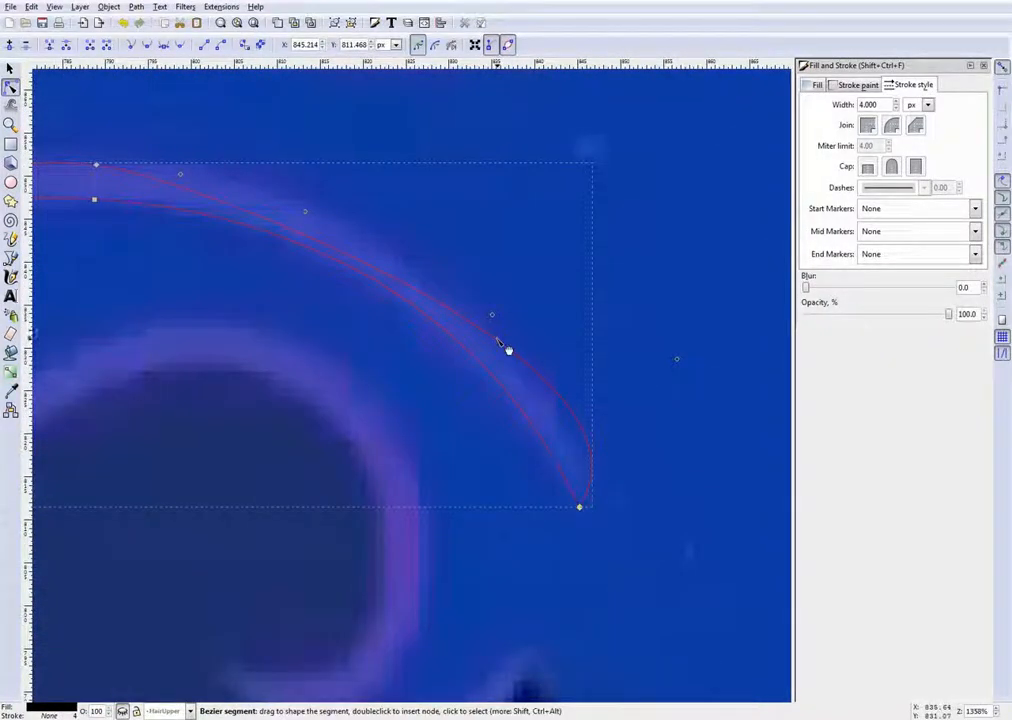
pyautogui.moveTo(443, 282); pyautogui.dragTo(440, 278)
pyautogui.moveTo(201, 179); pyautogui.dragTo(210, 180)
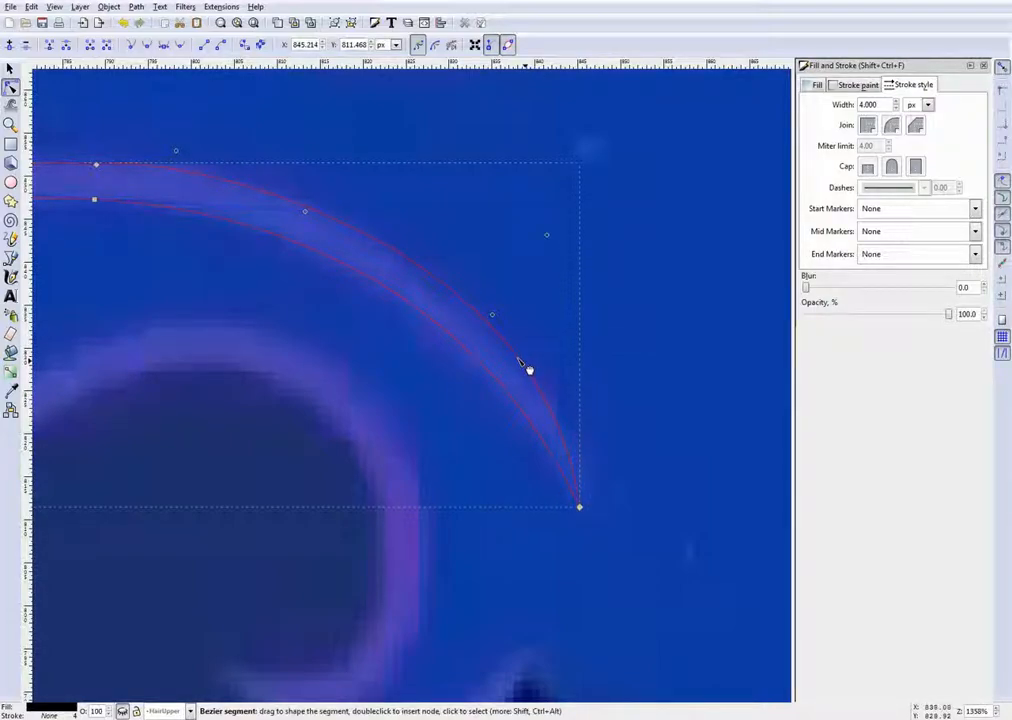
pyautogui.moveTo(414, 313); pyautogui.dragTo(419, 320)
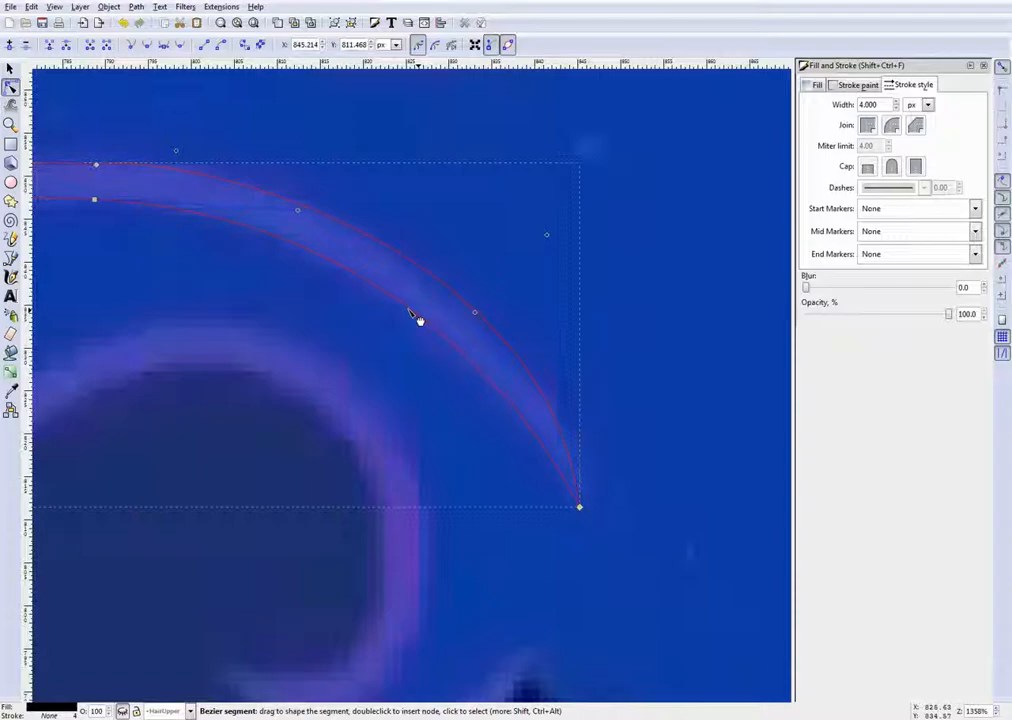
pyautogui.scroll(-6, 411, 311)
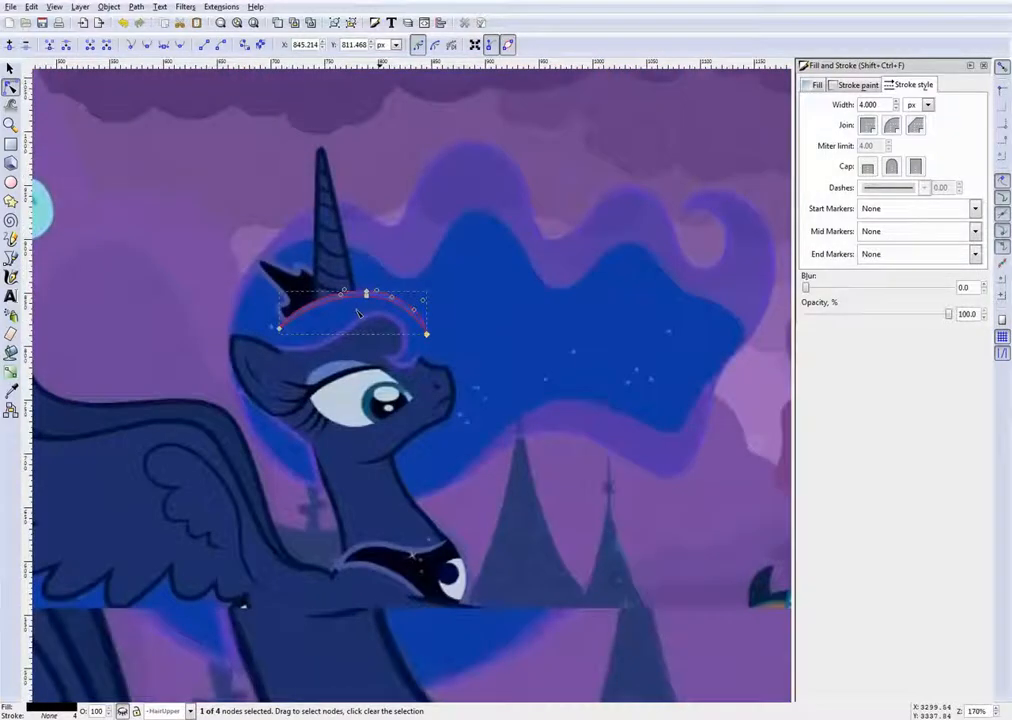
pyautogui.scroll(4, 337, 303)
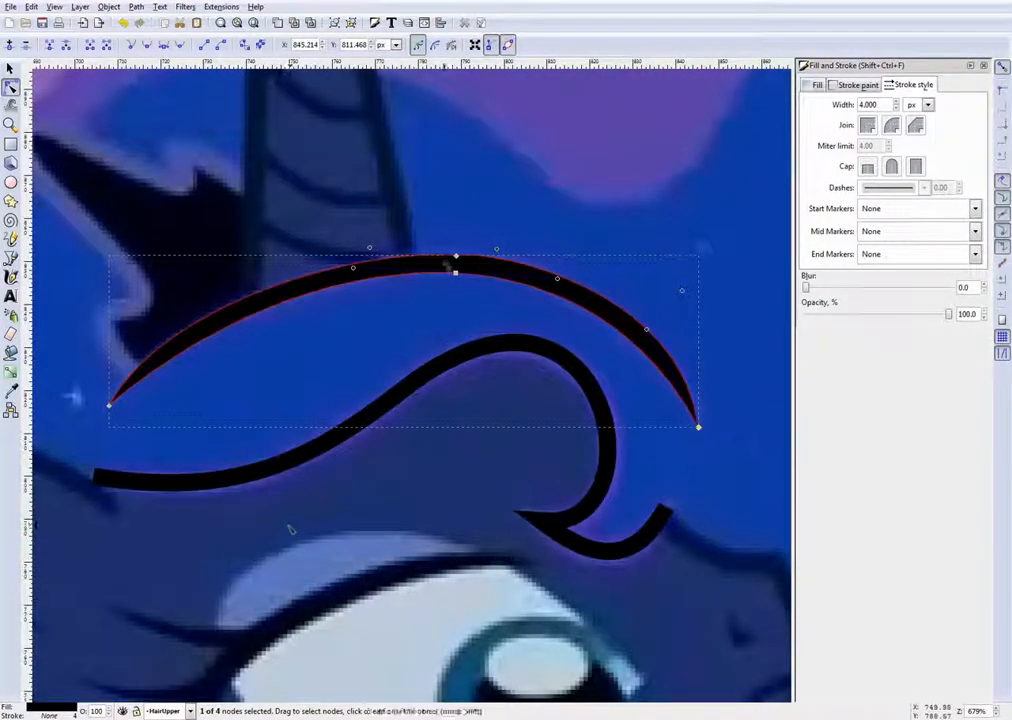
# Delete the two middle nodes of the upper hair outline and bend its top edge to follow the arc
pyautogui.click(422, 313)
pyautogui.scroll(2, 335, 317)
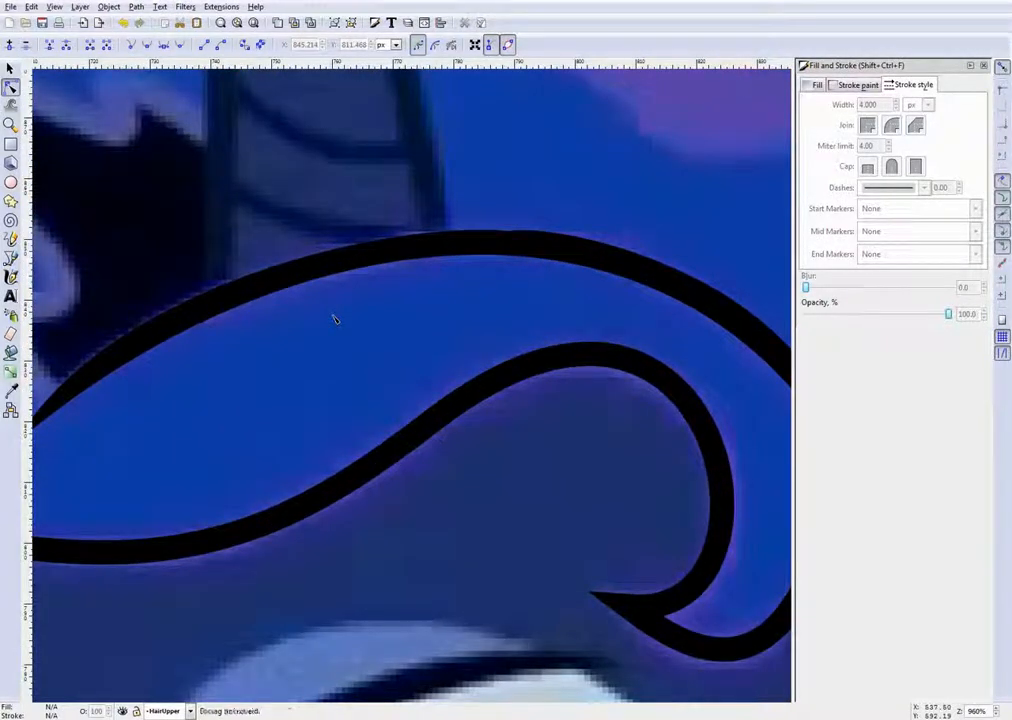
pyautogui.scroll(-2, 335, 317)
pyautogui.click(460, 272)
pyautogui.click(460, 279)
pyautogui.moveTo(459, 291)
pyautogui.mouseDown()
pyautogui.moveTo(461, 266)
pyautogui.moveTo(488, 275)
pyautogui.moveTo(467, 272)
pyautogui.mouseUp()
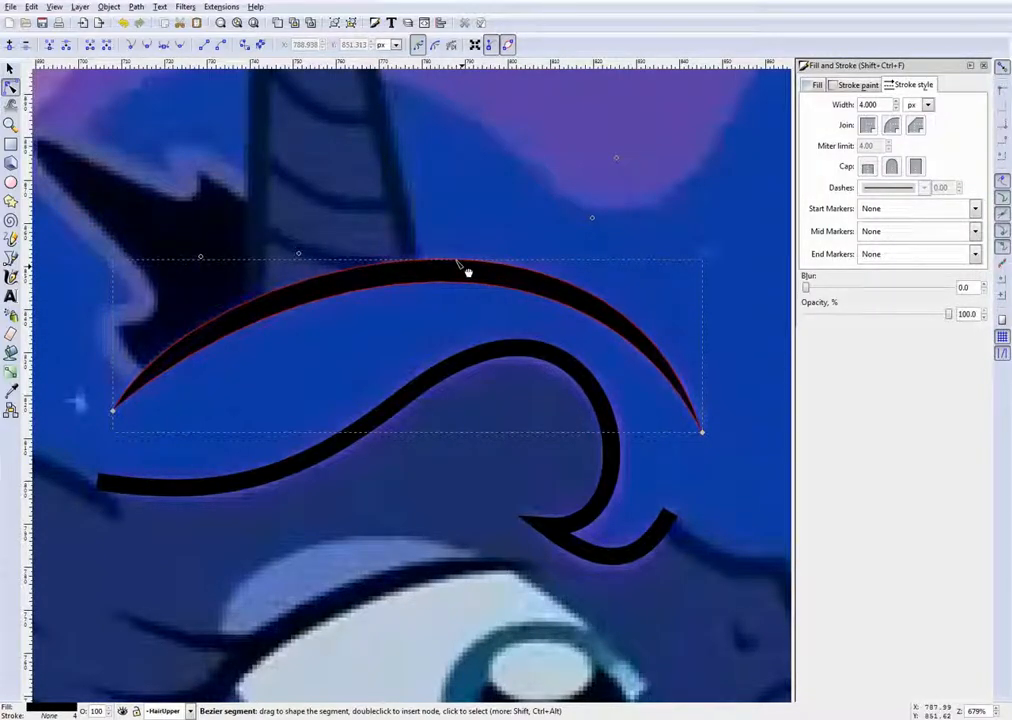
pyautogui.press('Escape')
pyautogui.click(419, 266)
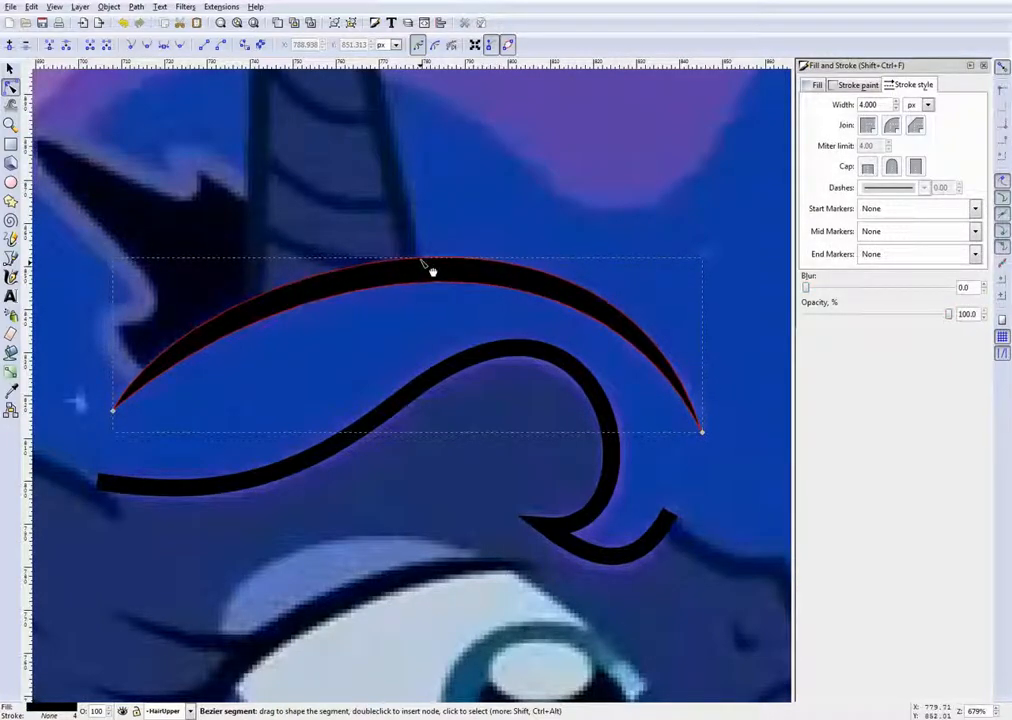
pyautogui.press('Escape')
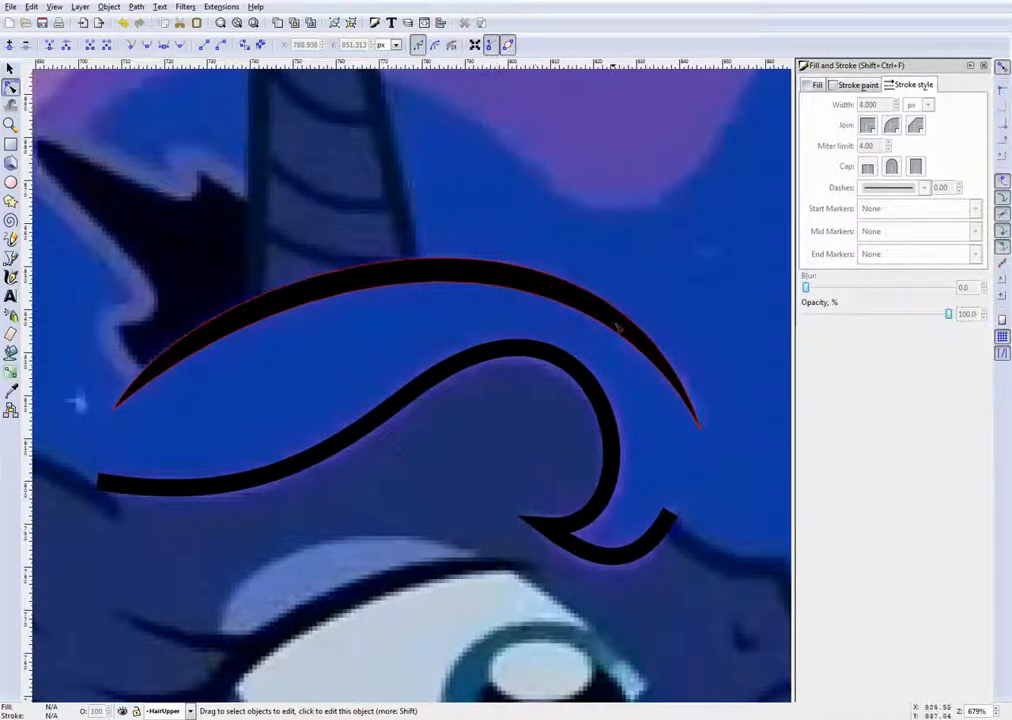
# Bend the upper outline's outer edge slightly outward near its muzzle-side tip
pyautogui.scroll(-1, 664, 346)
pyautogui.scroll(3, 702, 361)
pyautogui.scroll(-2, 622, 365)
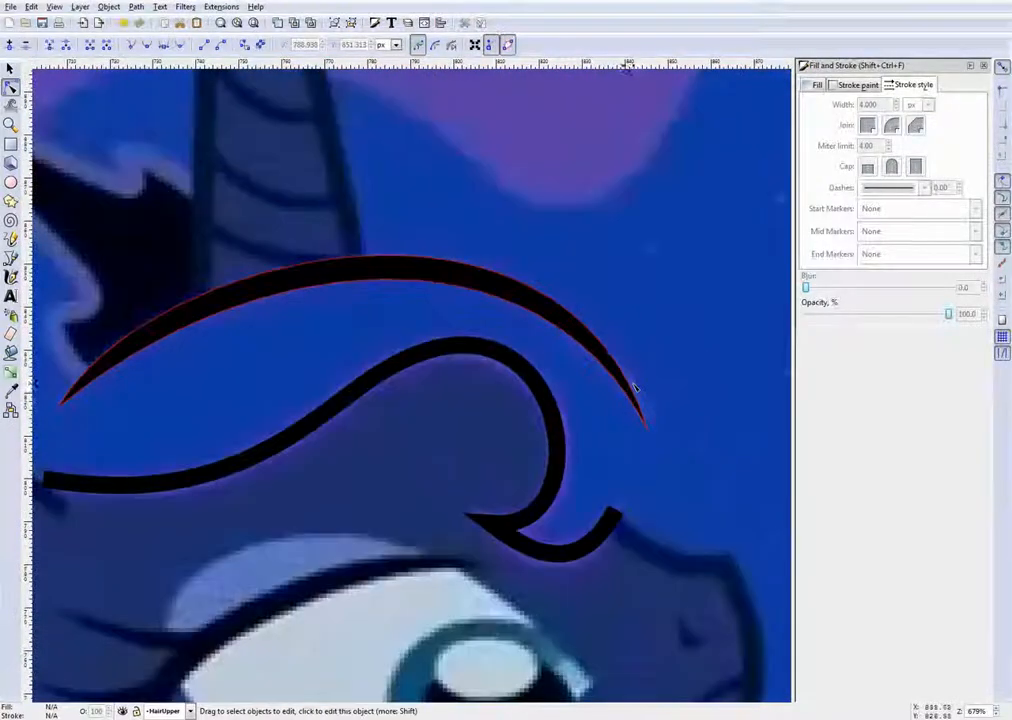
pyautogui.scroll(-2, 588, 387)
pyautogui.scroll(2, 584, 390)
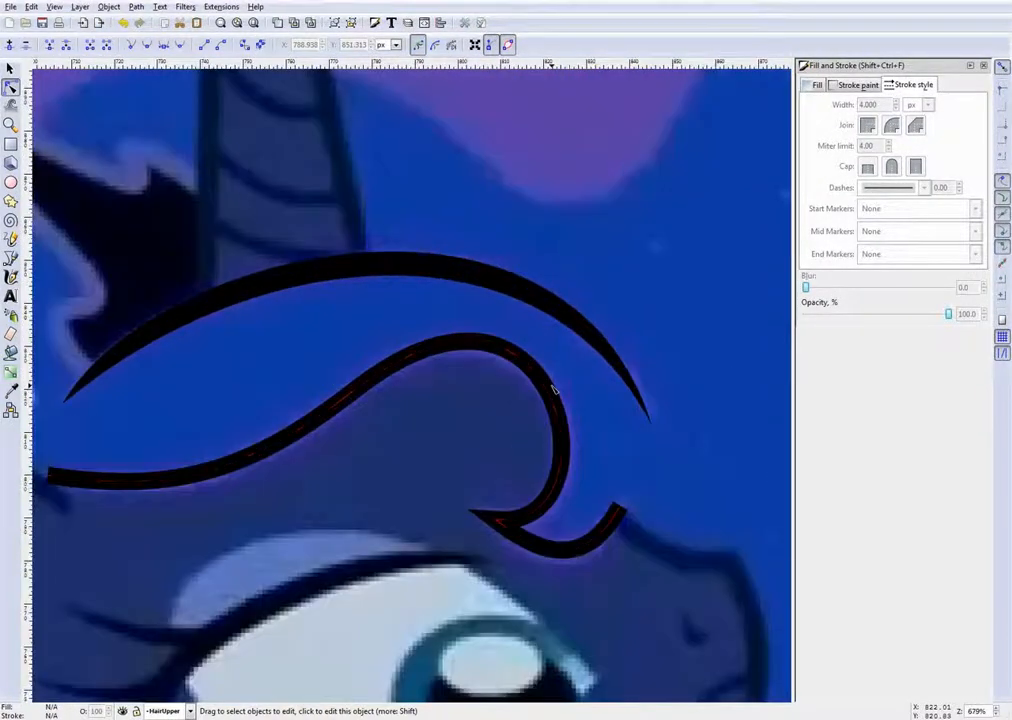
pyautogui.click(622, 380)
pyautogui.scroll(3, 703, 428)
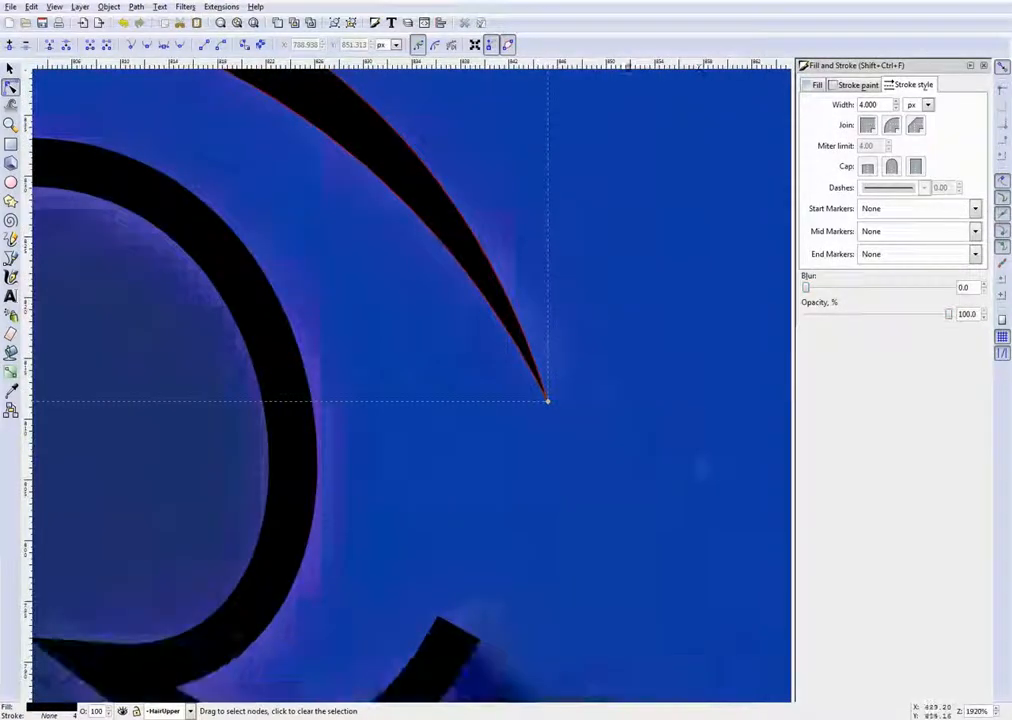
pyautogui.moveTo(508, 287); pyautogui.dragTo(527, 298)
pyautogui.click(599, 300)
pyautogui.scroll(-4, 469, 275)
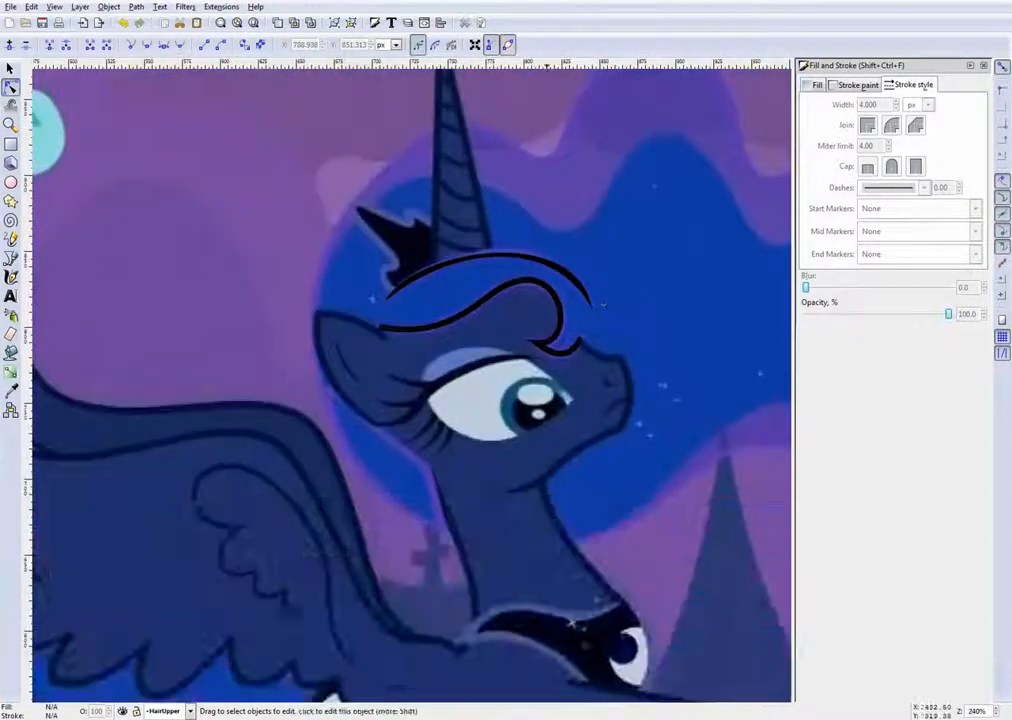
# Nudge the upper outline's top edge slightly upward below the horn and save the document
pyautogui.click(478, 243)
pyautogui.scroll(2, 487, 224)
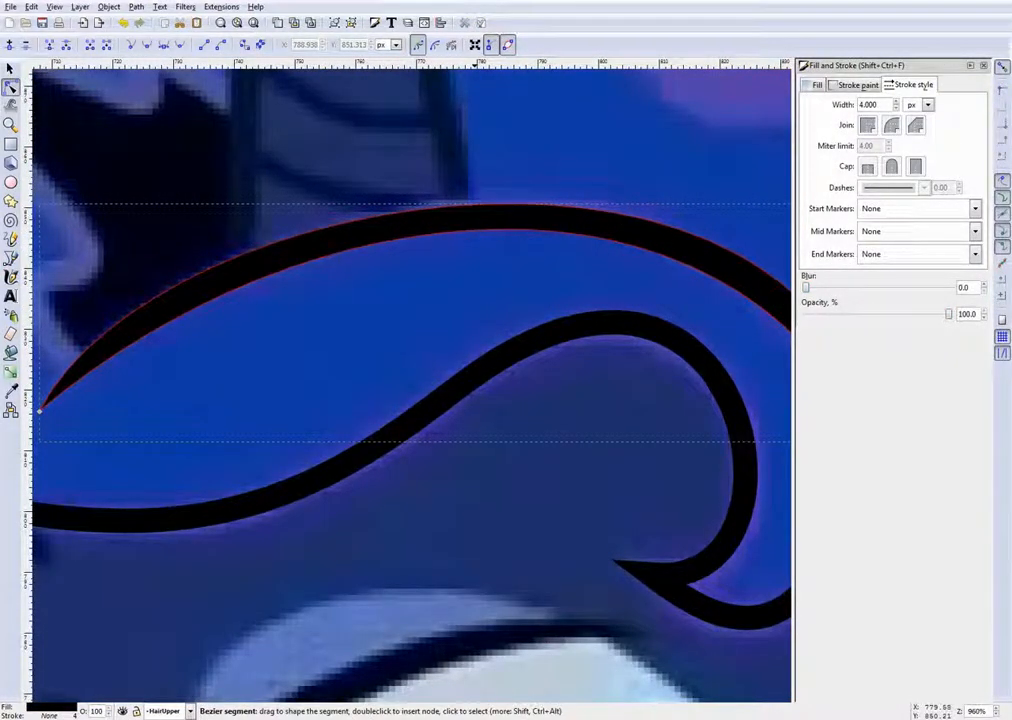
pyautogui.click(474, 298)
pyautogui.scroll(-4, 474, 298)
pyautogui.scroll(3, 601, 321)
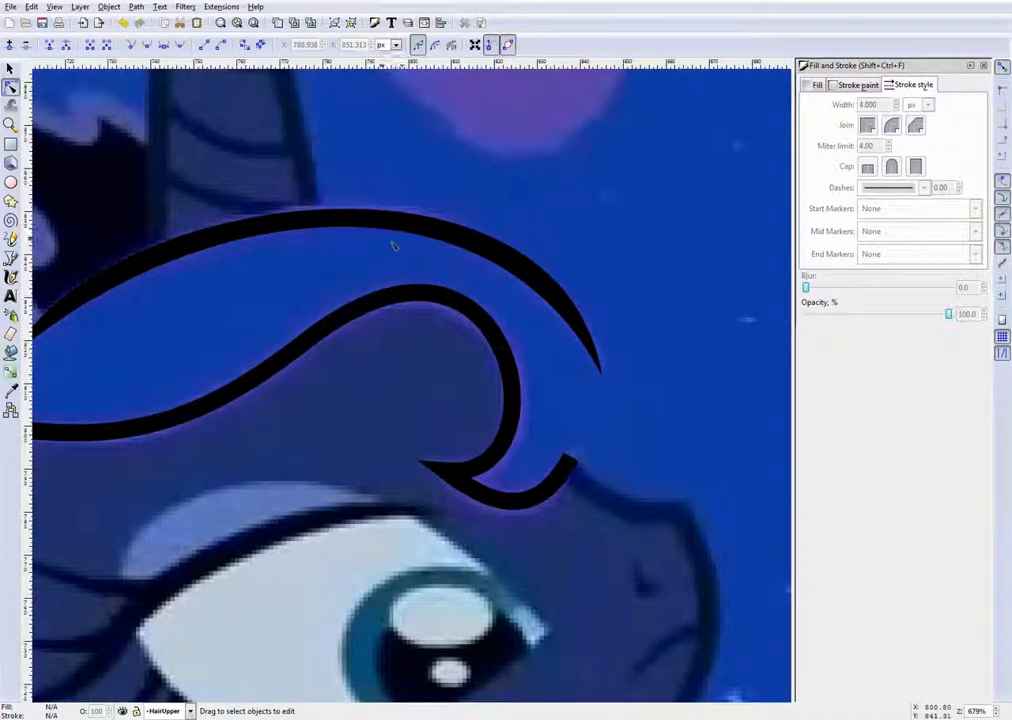
pyautogui.click(334, 218)
pyautogui.moveTo(334, 218); pyautogui.dragTo(334, 215)
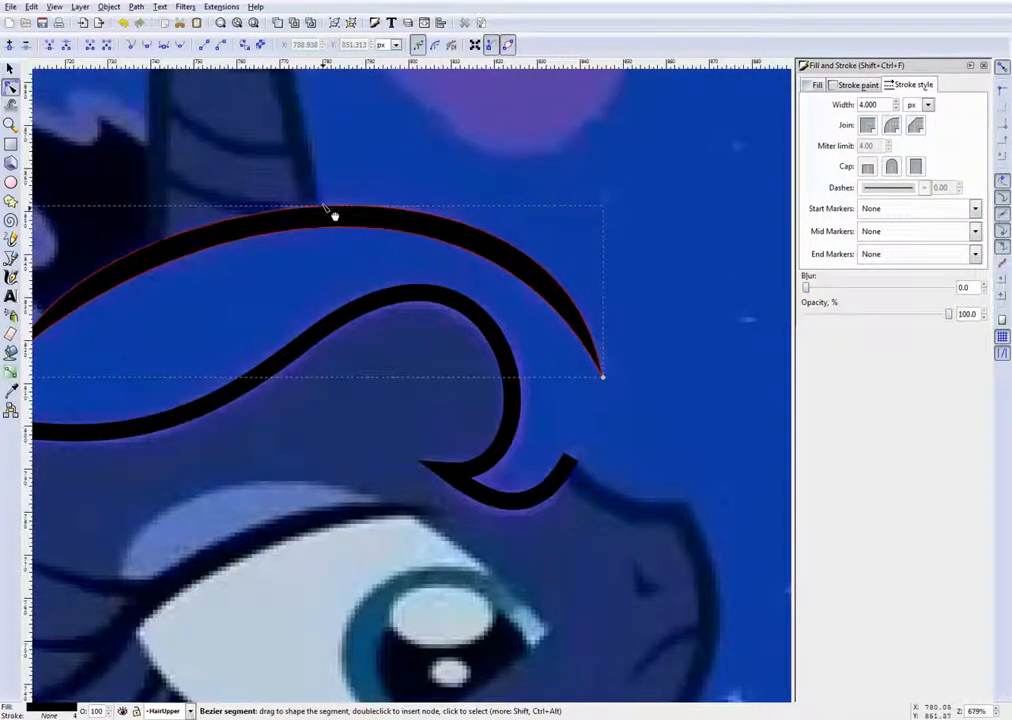
pyautogui.click(361, 248)
pyautogui.scroll(-2, 296, 299)
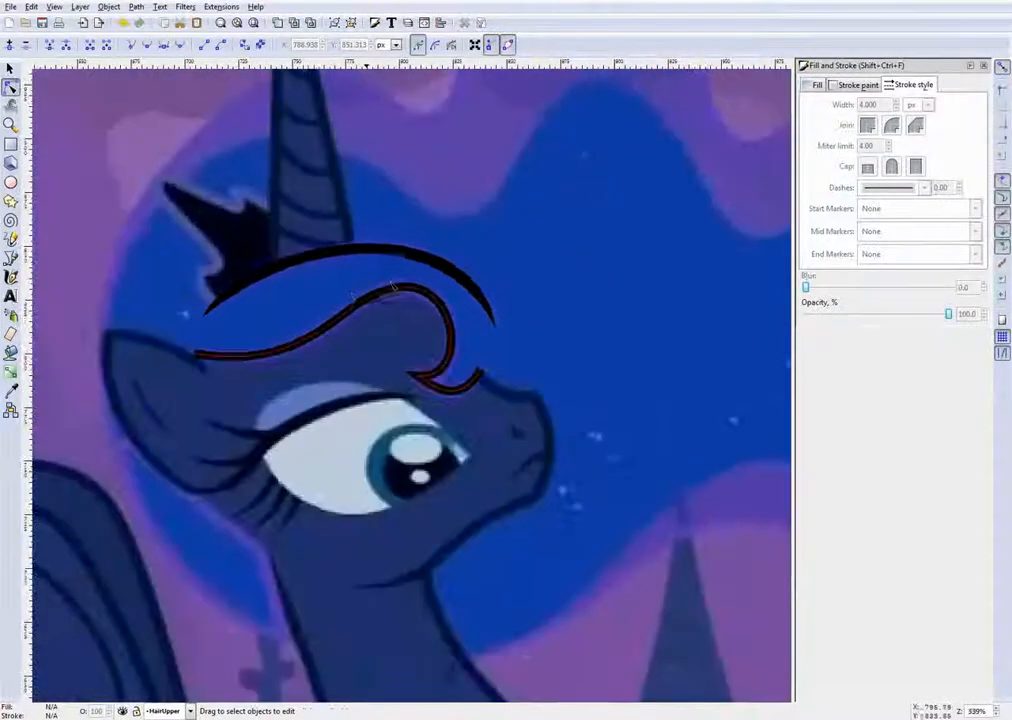
pyautogui.scroll(-2, 296, 299)
pyautogui.scroll(4, 395, 316)
pyautogui.hotkey('ctrl', 's')
# Hide the HairUpper layer, delete one corner node at the lower outline's ear-side end and move the remaining one to the ear line
pyautogui.scroll(-3, 396, 314)
pyautogui.scroll(3, 396, 314)
pyautogui.click(399, 348)
pyautogui.scroll(-4, 399, 348)
pyautogui.scroll(6, 420, 360)
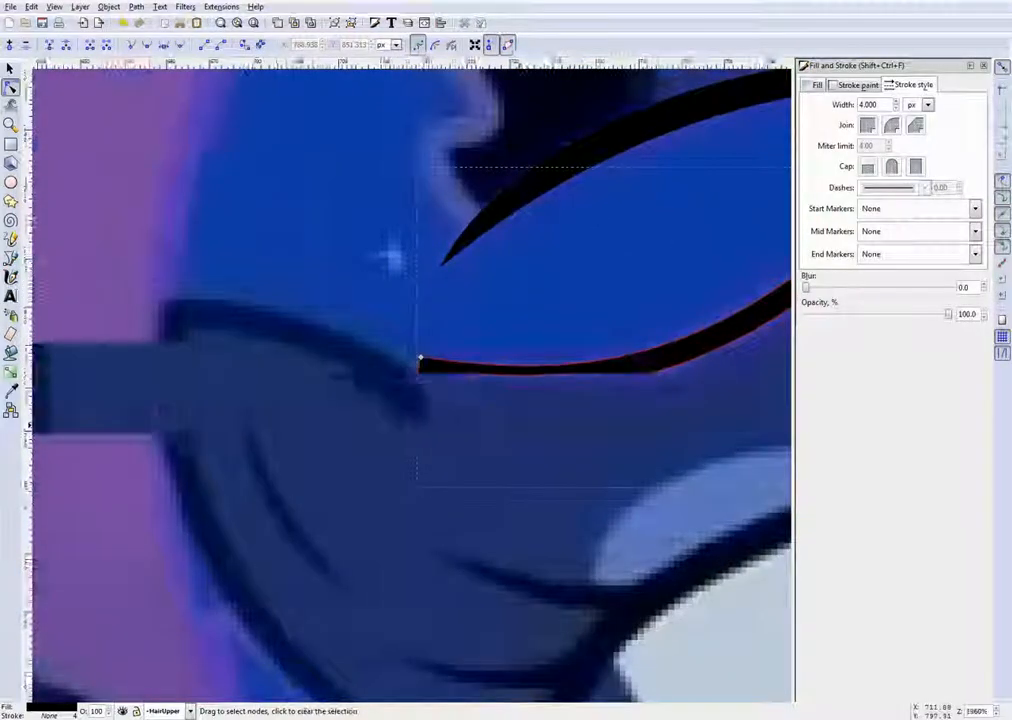
pyautogui.scroll(1, 420, 360)
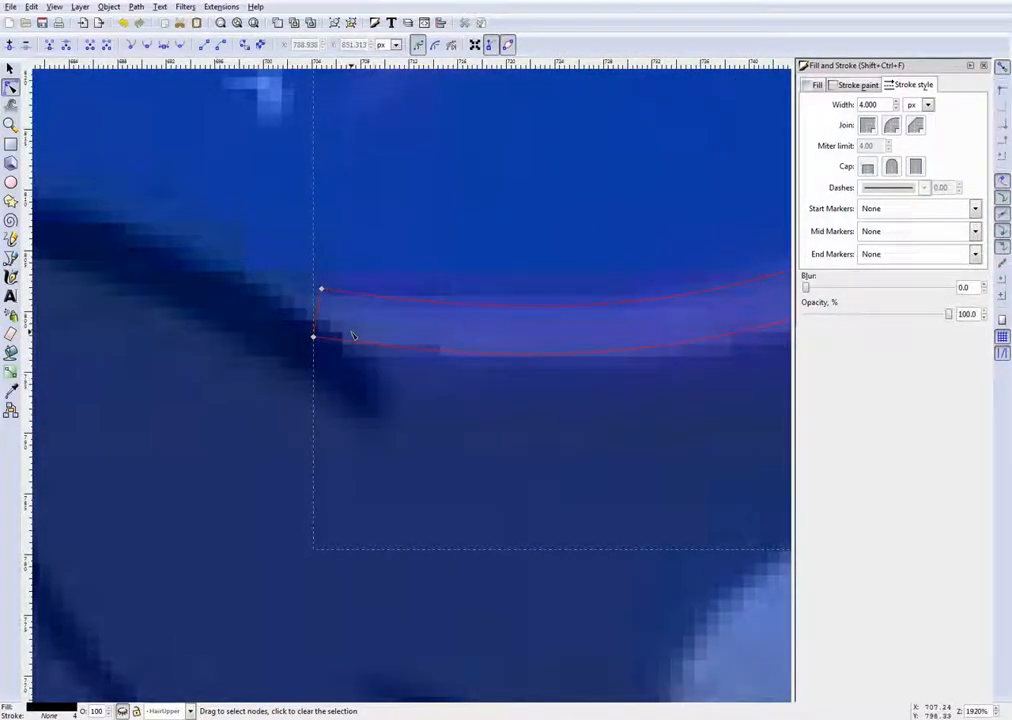
pyautogui.scroll(-3, 350, 334)
pyautogui.scroll(2, 340, 298)
pyautogui.scroll(-1, 338, 298)
pyautogui.scroll(2, 350, 318)
pyautogui.click(323, 384)
pyautogui.moveTo(323, 384)
pyautogui.mouseDown()
pyautogui.moveTo(332, 338)
pyautogui.moveTo(288, 344)
pyautogui.mouseUp()
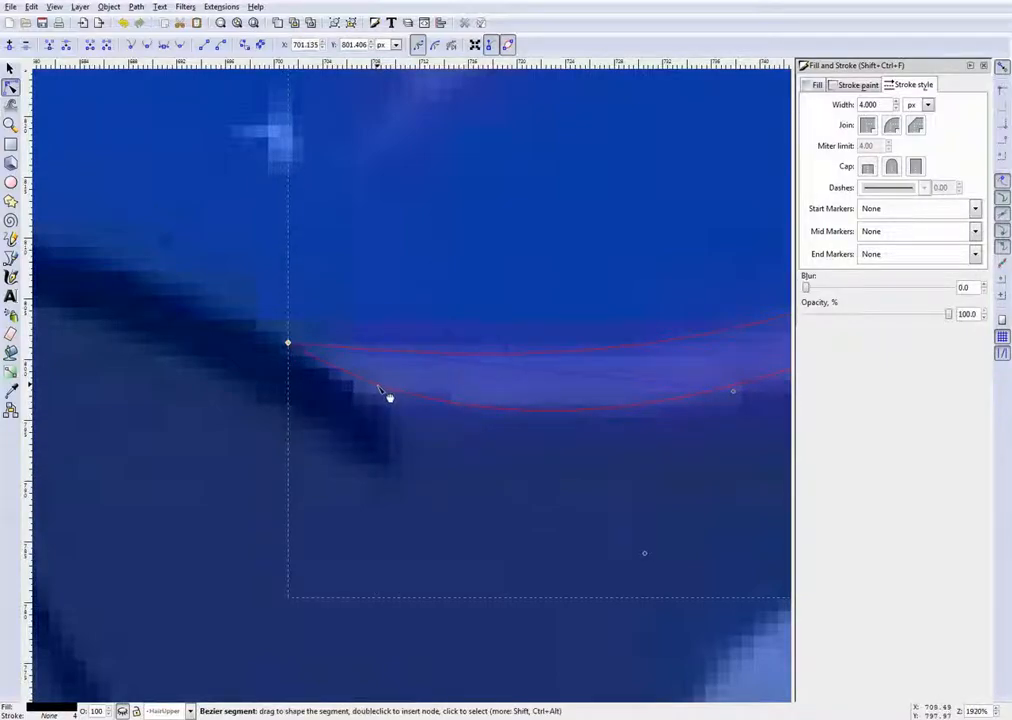
# Bend the lower edge of the ear-side taper to match the purple band and show the HairUpper layer again
pyautogui.scroll(-3, 345, 380)
pyautogui.scroll(2, 511, 395)
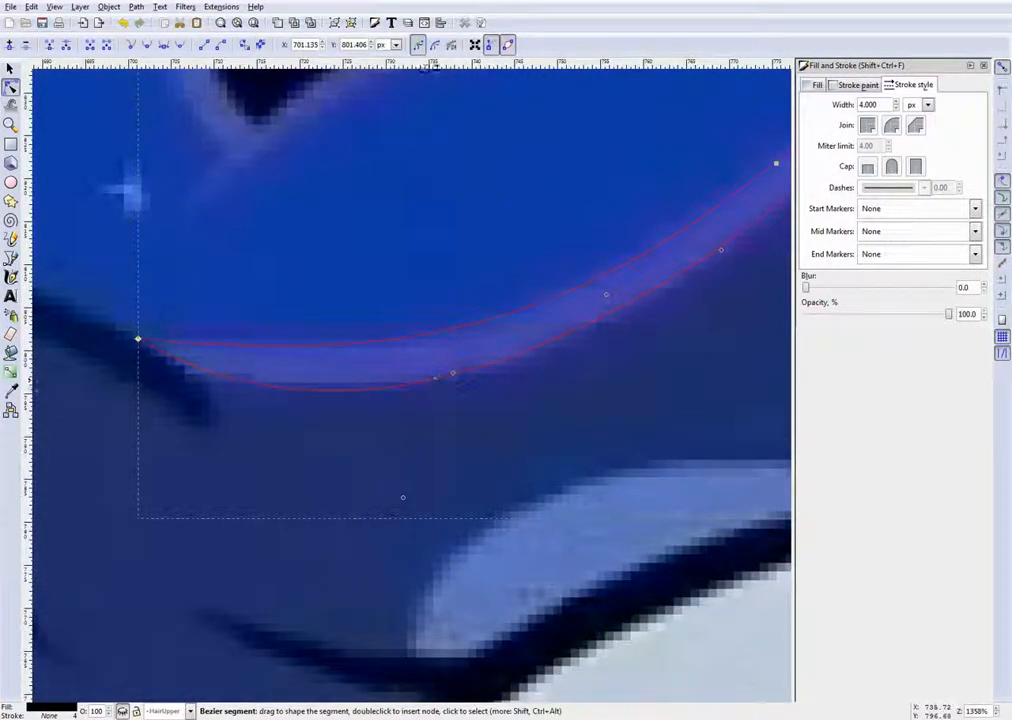
pyautogui.scroll(-2, 434, 377)
pyautogui.scroll(1, 398, 383)
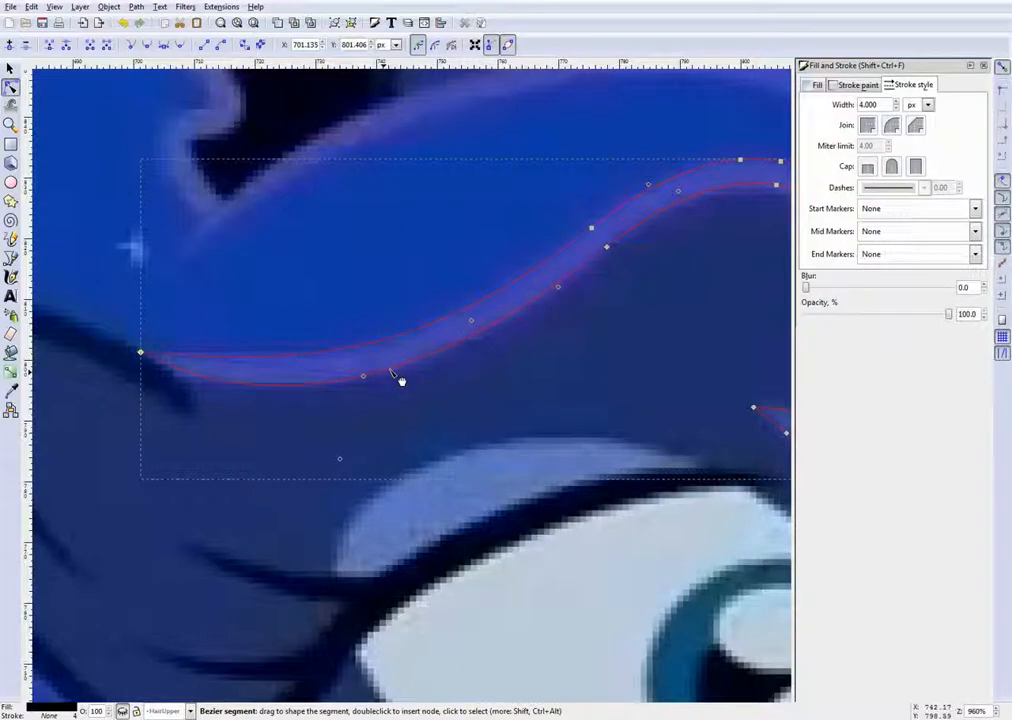
pyautogui.scroll(-3, 492, 325)
pyautogui.moveTo(345, 316); pyautogui.dragTo(424, 242)
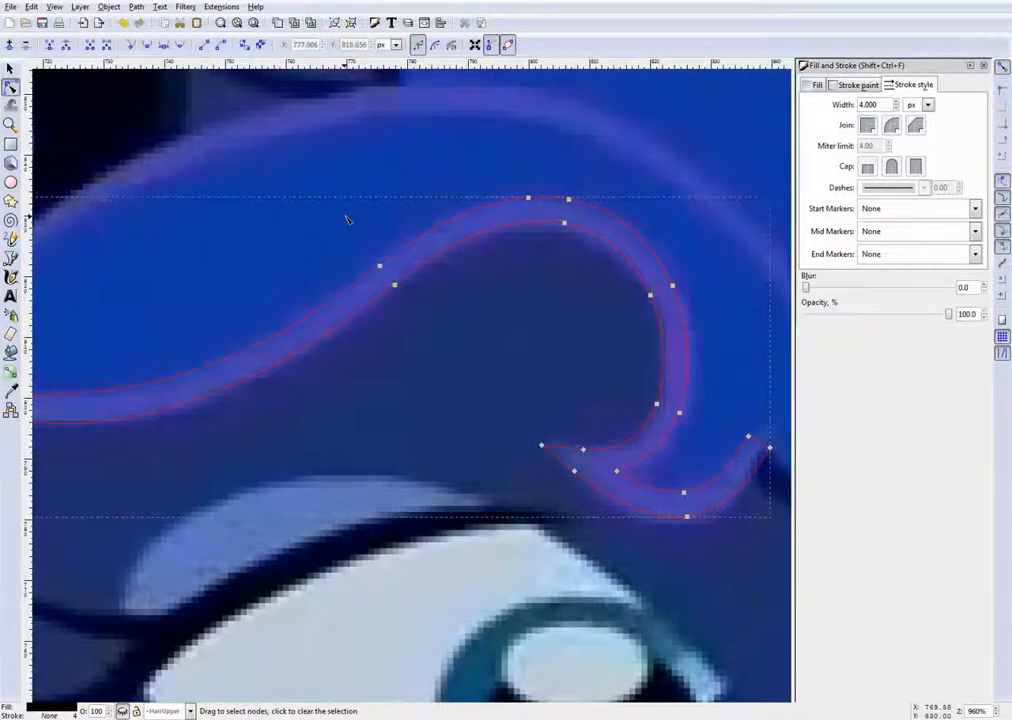
pyautogui.click(347, 396)
pyautogui.click(122, 711)
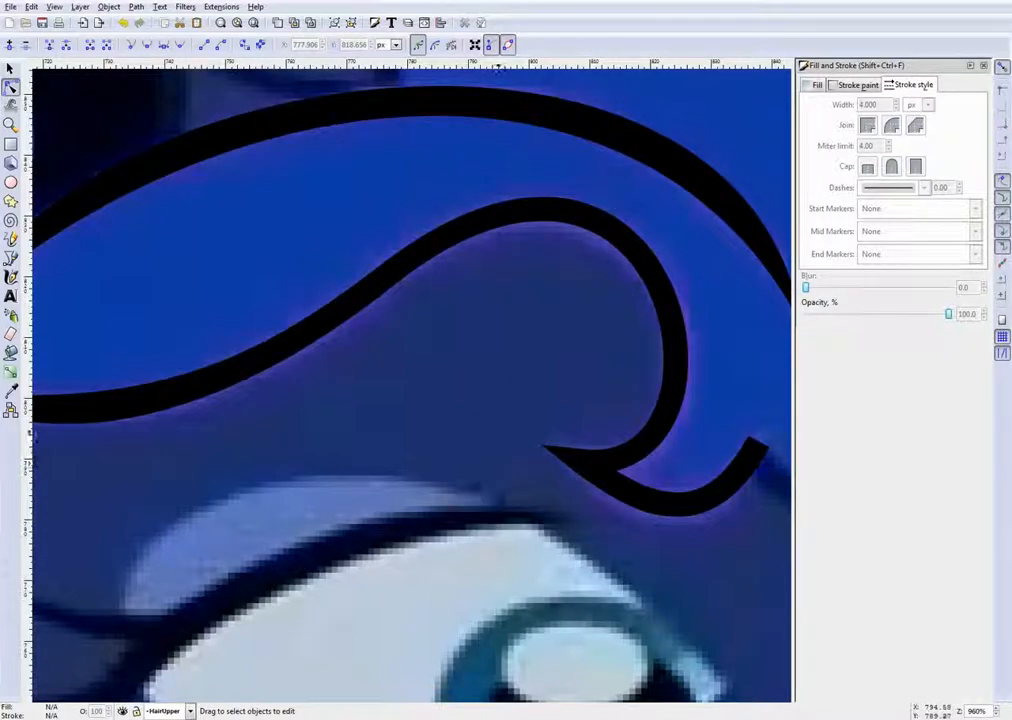
# Save the document and examine the lower outline's ear-side taper against the screenshot
pyautogui.scroll(-3, 500, 430)
pyautogui.hotkey('ctrl', 's')
pyautogui.scroll(3, 413, 433)
pyautogui.click(299, 395)
pyautogui.scroll(-3, 309, 427)
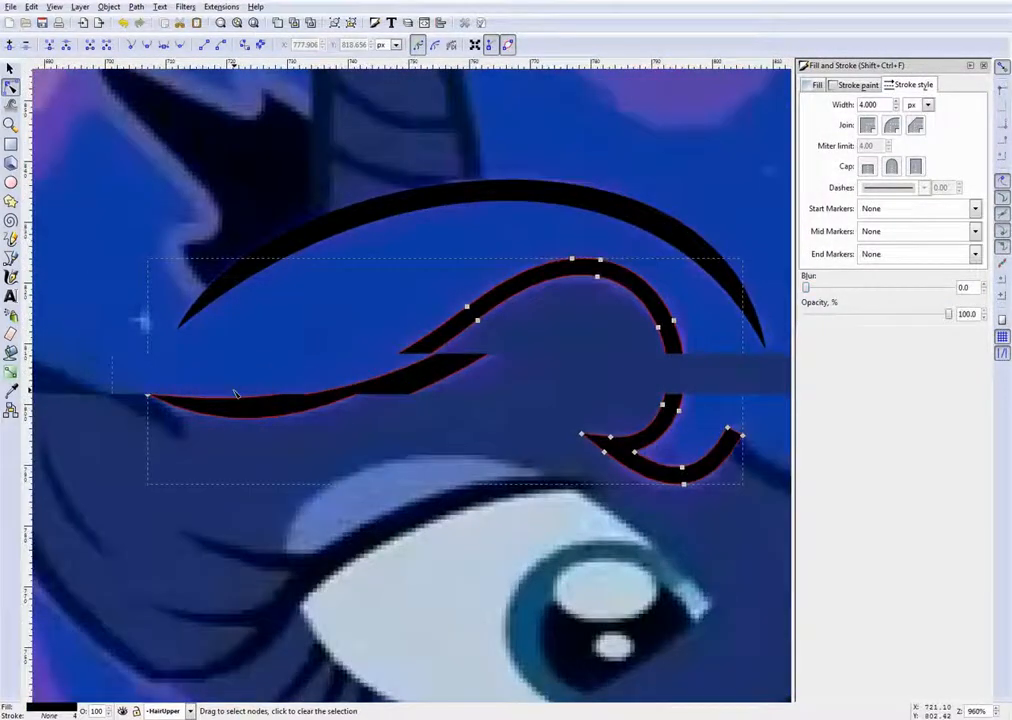
pyautogui.scroll(4, 350, 429)
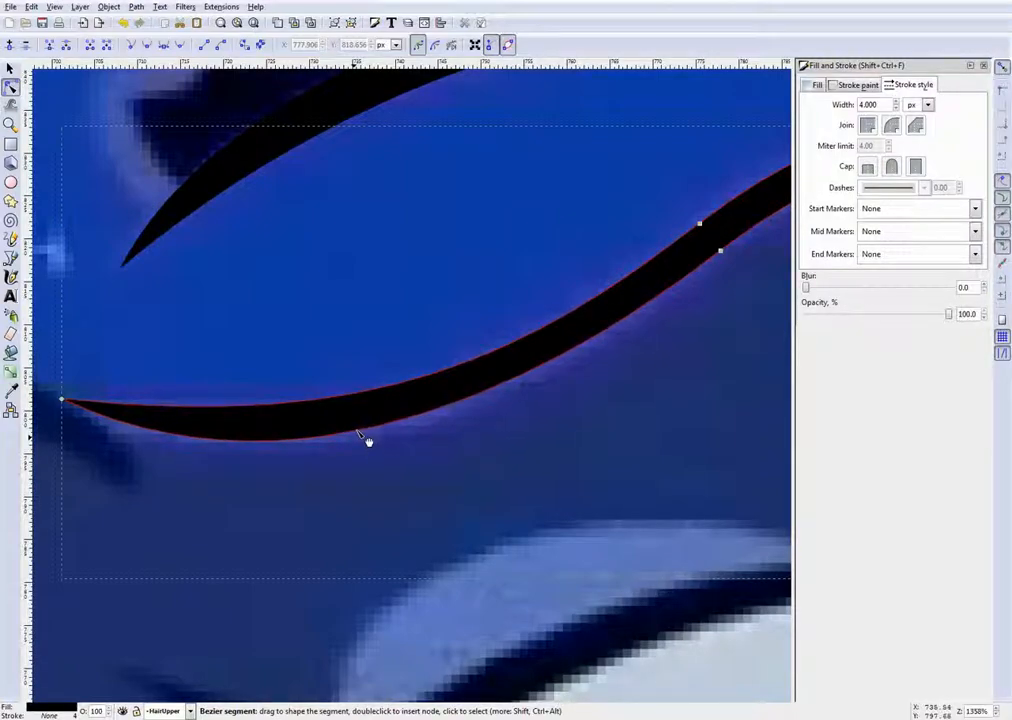
pyautogui.click(547, 444)
pyautogui.scroll(-8, 465, 420)
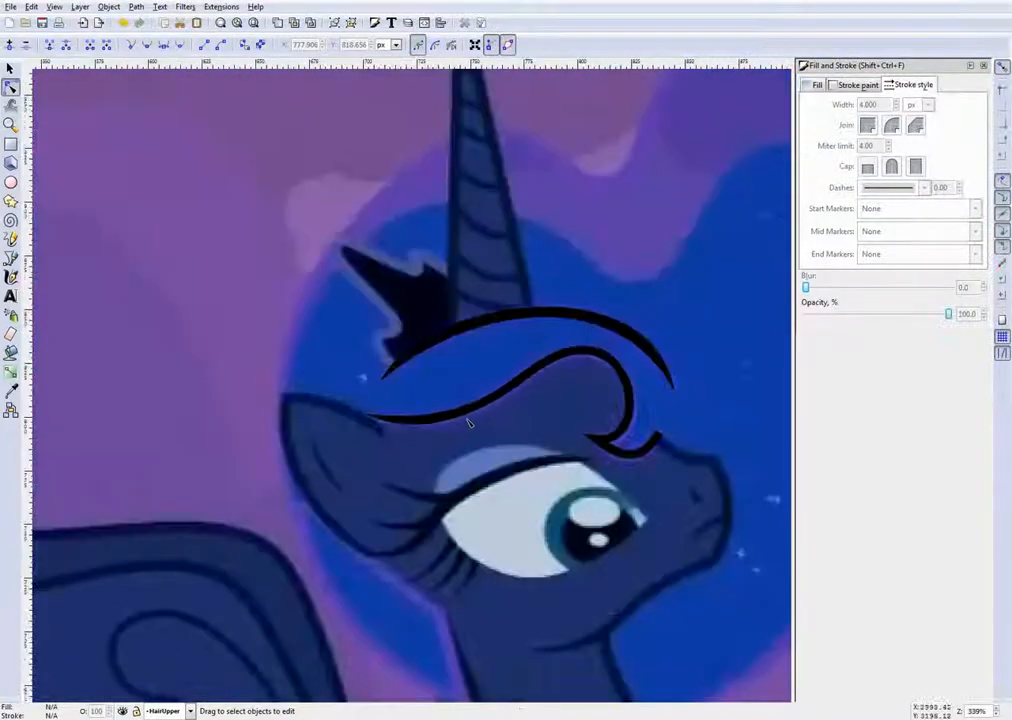
pyautogui.scroll(3, 535, 432)
pyautogui.scroll(2, 316, 413)
# Hide the HairUpper layer, delete the outer corner node at the lower outline's curl end and move the remaining one to the band's tip
pyautogui.click(330, 395)
pyautogui.scroll(3, 274, 427)
pyautogui.scroll(-4, 290, 420)
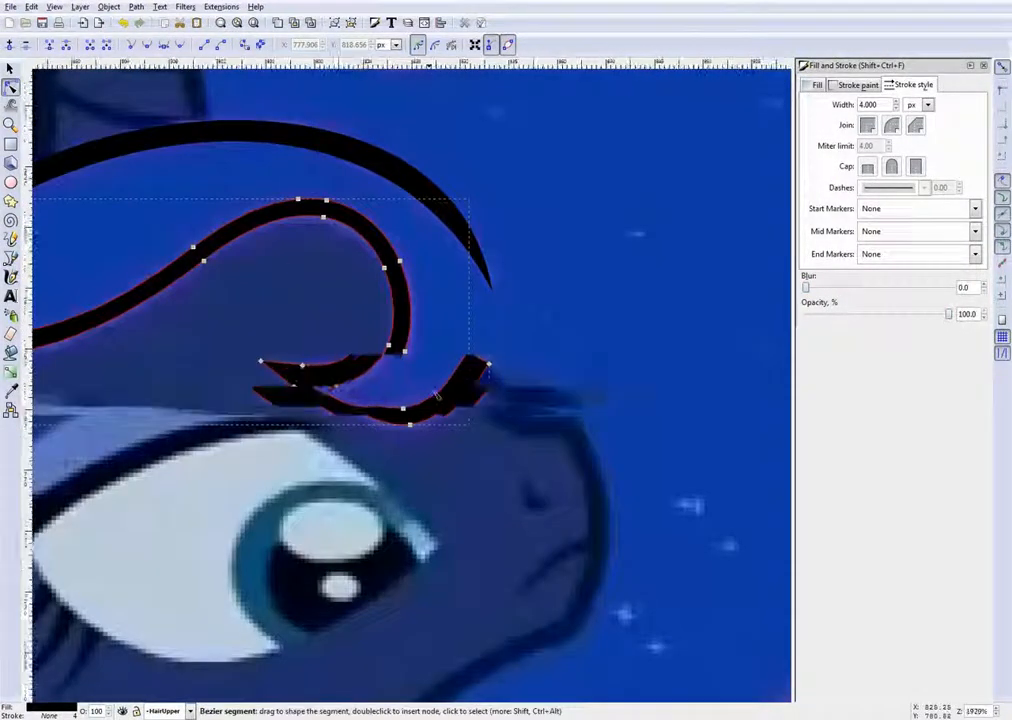
pyautogui.scroll(3, 410, 390)
pyautogui.click(122, 712)
pyautogui.scroll(2, 545, 392)
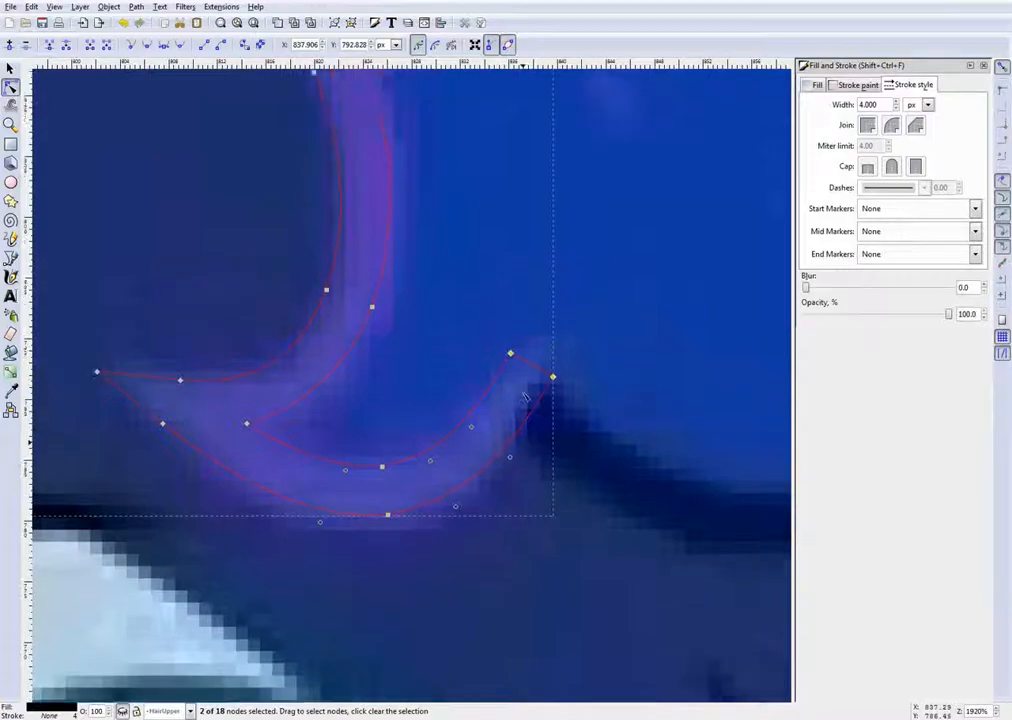
pyautogui.scroll(2, 564, 394)
pyautogui.scroll(-4, 549, 388)
pyautogui.click(547, 381)
pyautogui.scroll(-2, 548, 386)
pyautogui.scroll(3, 579, 416)
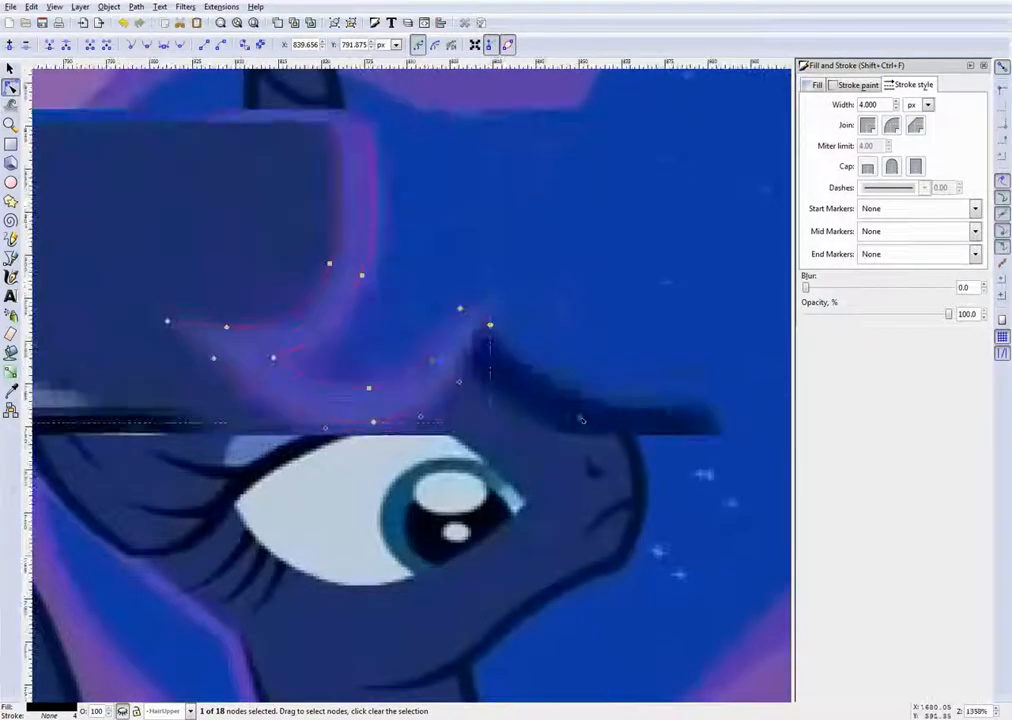
pyautogui.scroll(1, 519, 380)
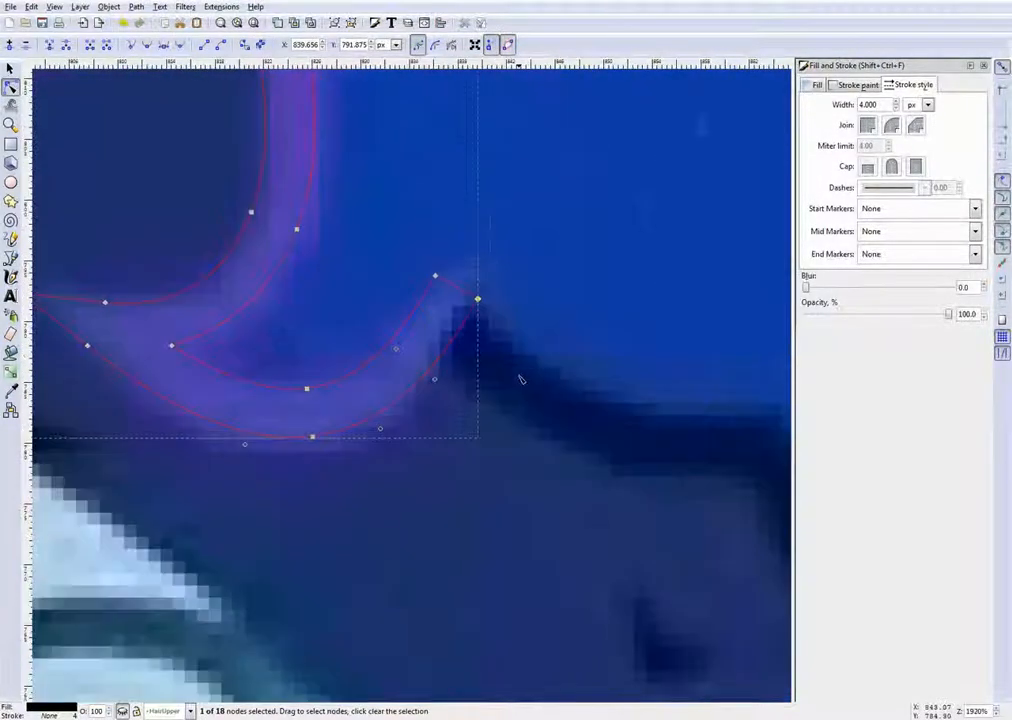
pyautogui.click(499, 283)
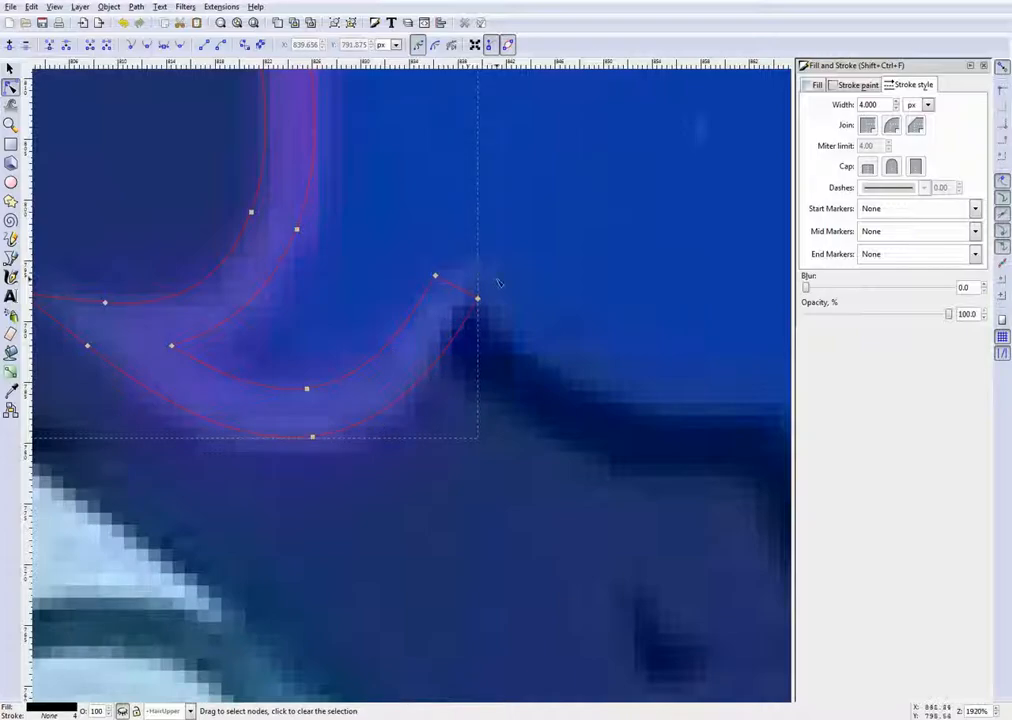
pyautogui.click(477, 298)
pyautogui.press('Delete')
pyautogui.moveTo(437, 276); pyautogui.dragTo(477, 260)
# Bend both edges of the curl's end along the purple band and refine the position of its tip node
pyautogui.moveTo(399, 345); pyautogui.dragTo(408, 343)
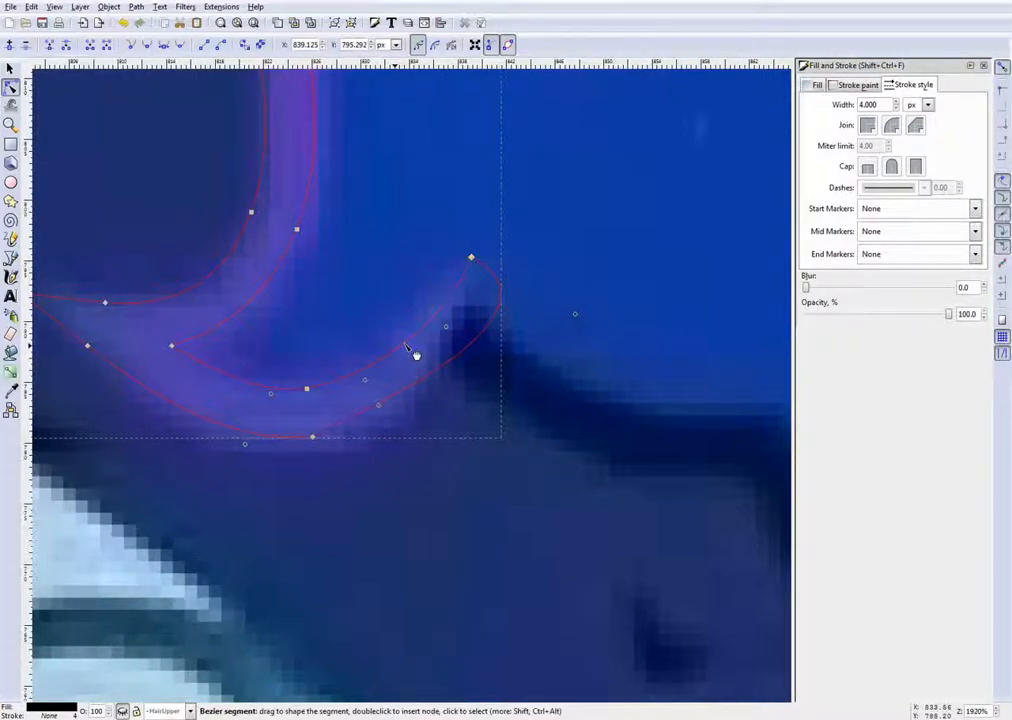
pyautogui.moveTo(472, 258); pyautogui.dragTo(452, 264)
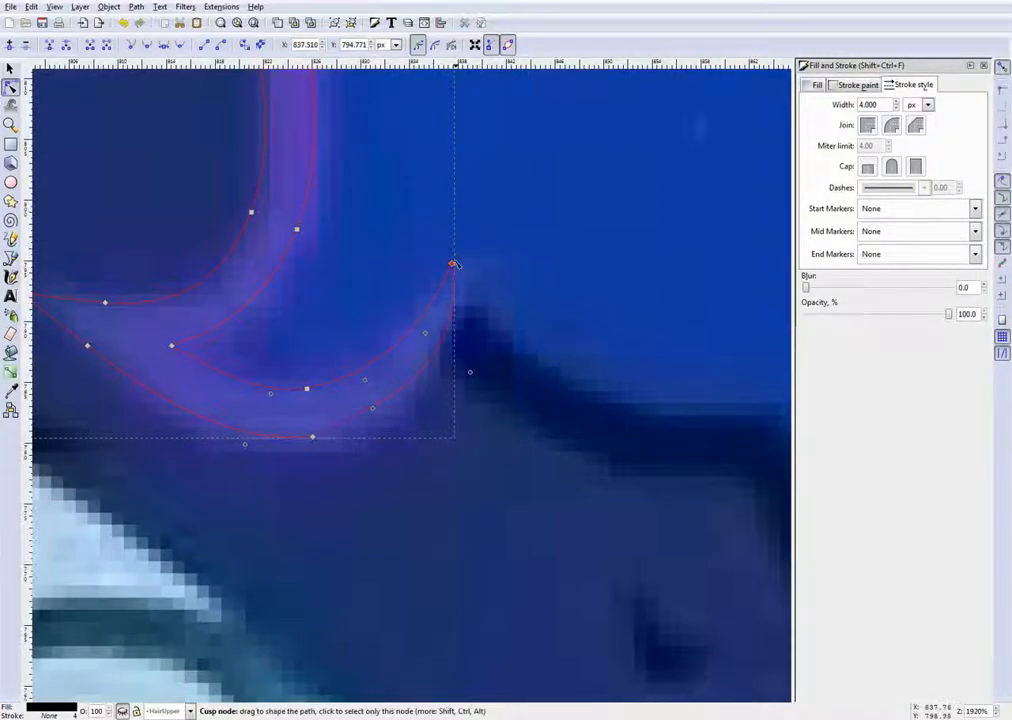
pyautogui.moveTo(452, 264); pyautogui.dragTo(466, 258)
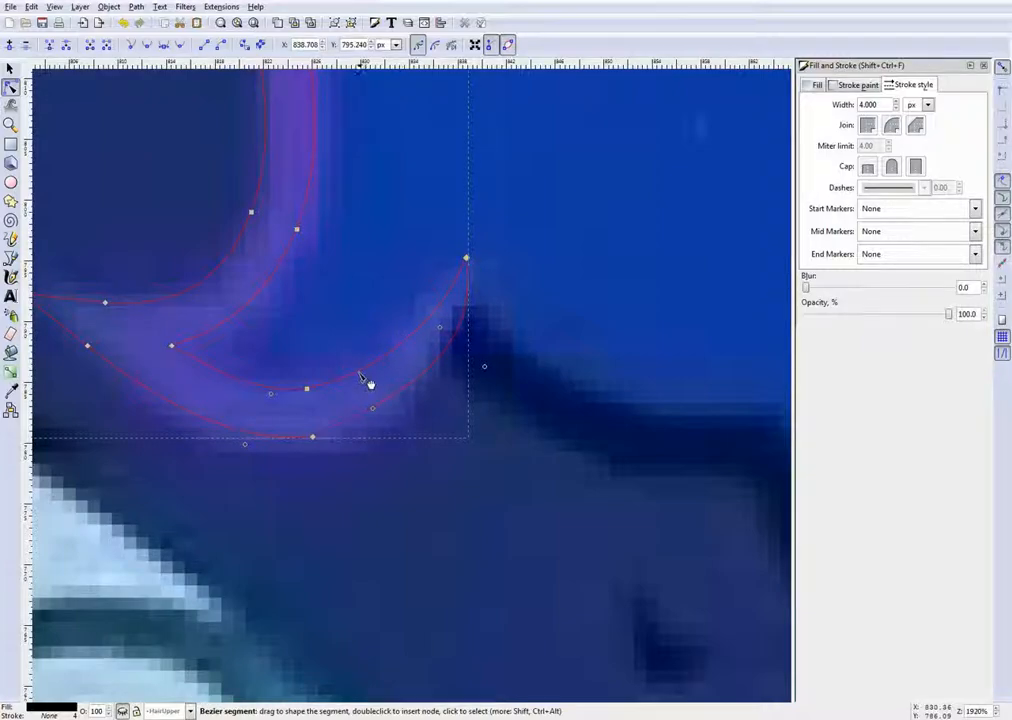
pyautogui.press('Escape')
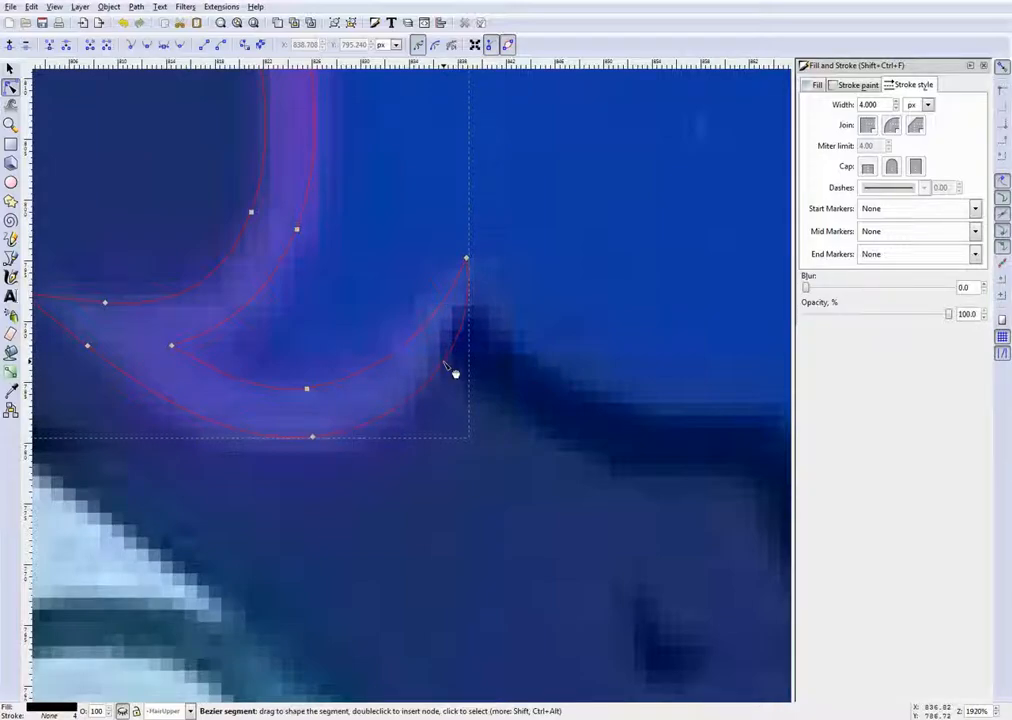
# Make the node at the bottom of the curl's lower edge smooth and deselect the outline
pyautogui.scroll(4, 300, 468)
pyautogui.click(350, 349)
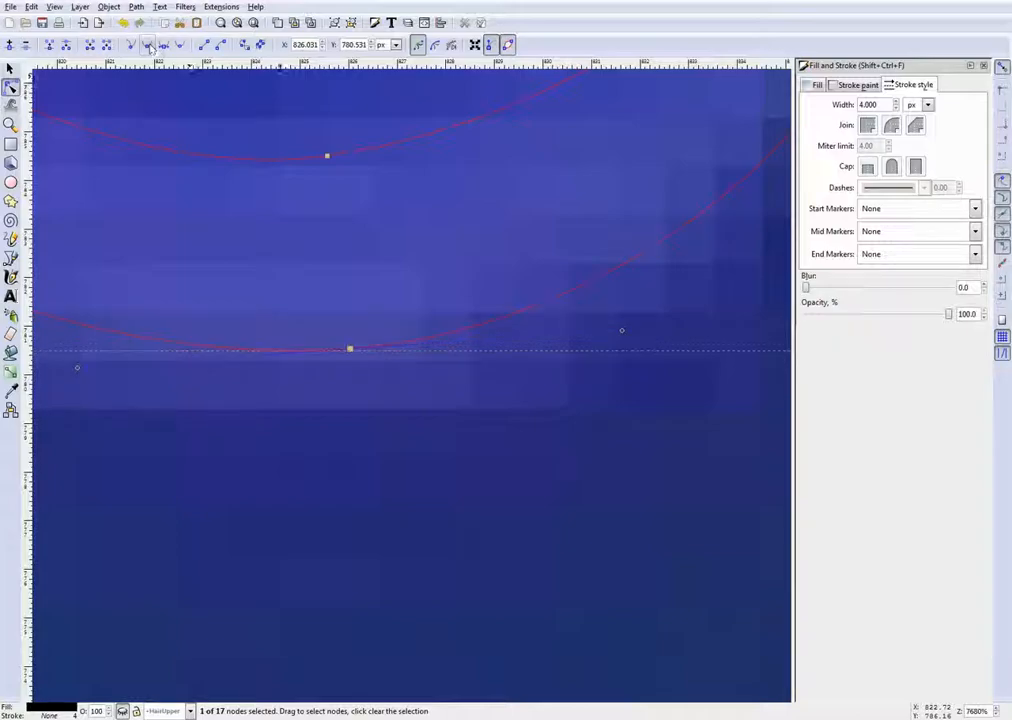
pyautogui.scroll(4, 328, 205)
pyautogui.press('Escape')
pyautogui.press('Escape')
pyautogui.scroll(-6, 330, 204)
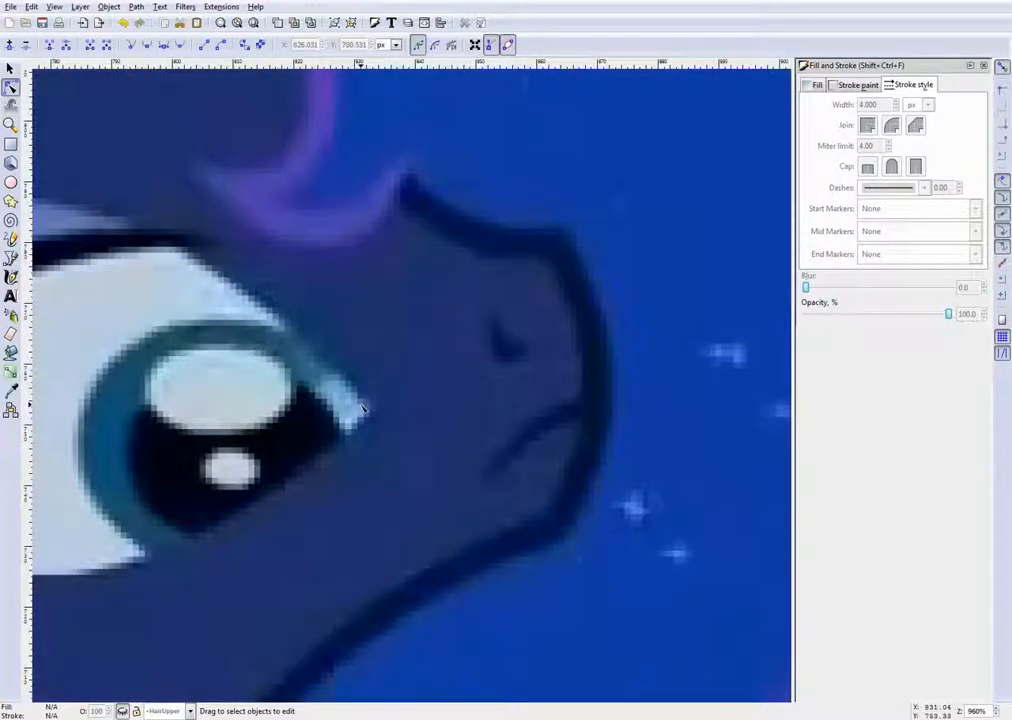
# Show the HairUpper layer again and save the document
pyautogui.click(122, 711)
pyautogui.scroll(-6, 318, 498)
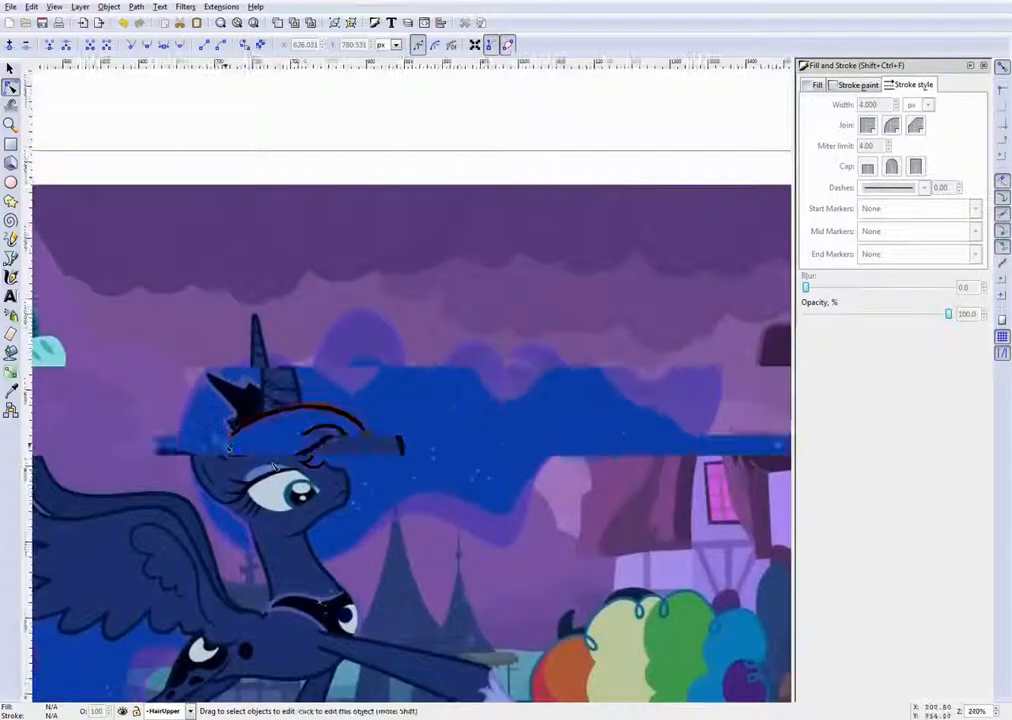
pyautogui.scroll(3, 233, 441)
pyautogui.scroll(3, 386, 552)
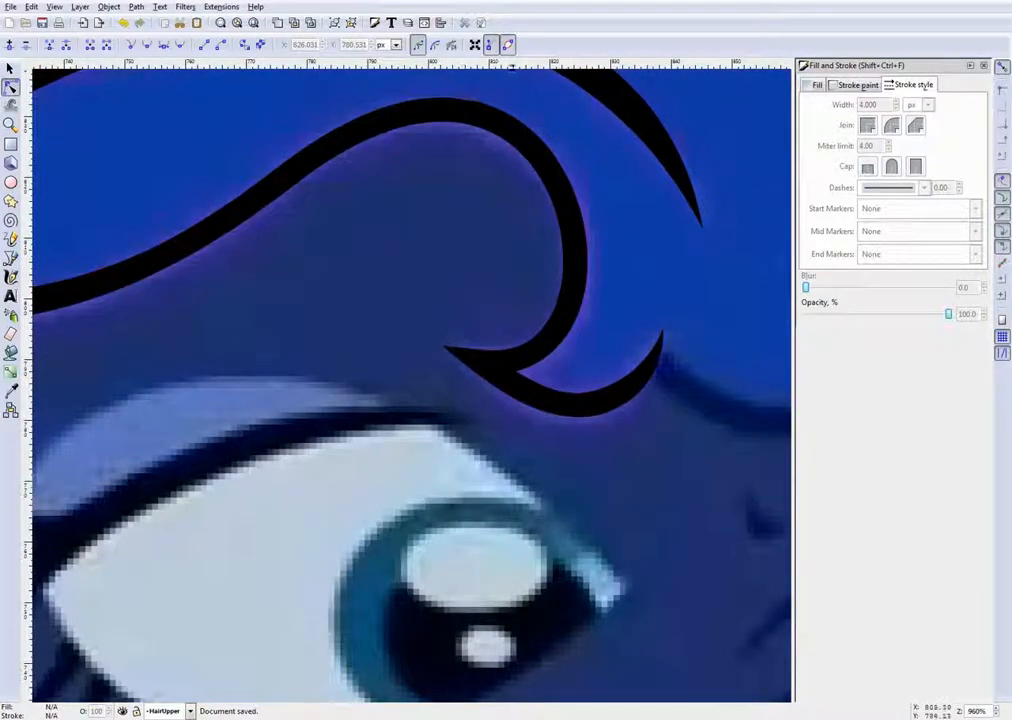
# Fill the upper forelock outline with the purple hair-outline colour sampled from the character colour reference
pyautogui.click(553, 402)
pyautogui.scroll(-3, 431, 466)
pyautogui.press('Escape')
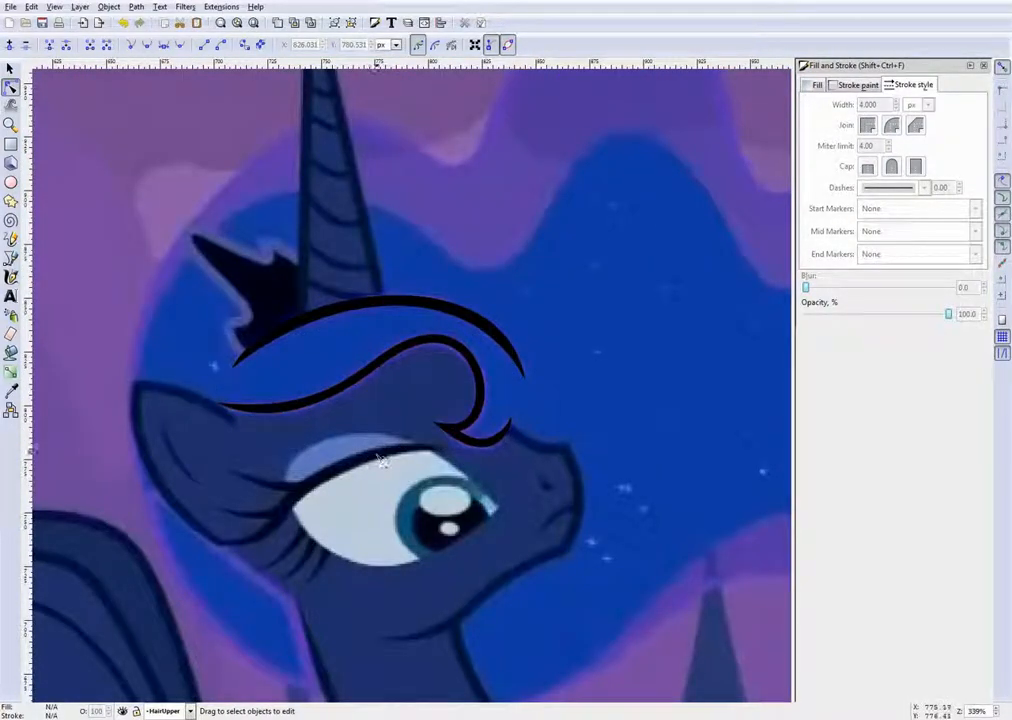
pyautogui.scroll(2, 381, 460)
pyautogui.click(250, 190)
pyautogui.scroll(-1, 355, 344)
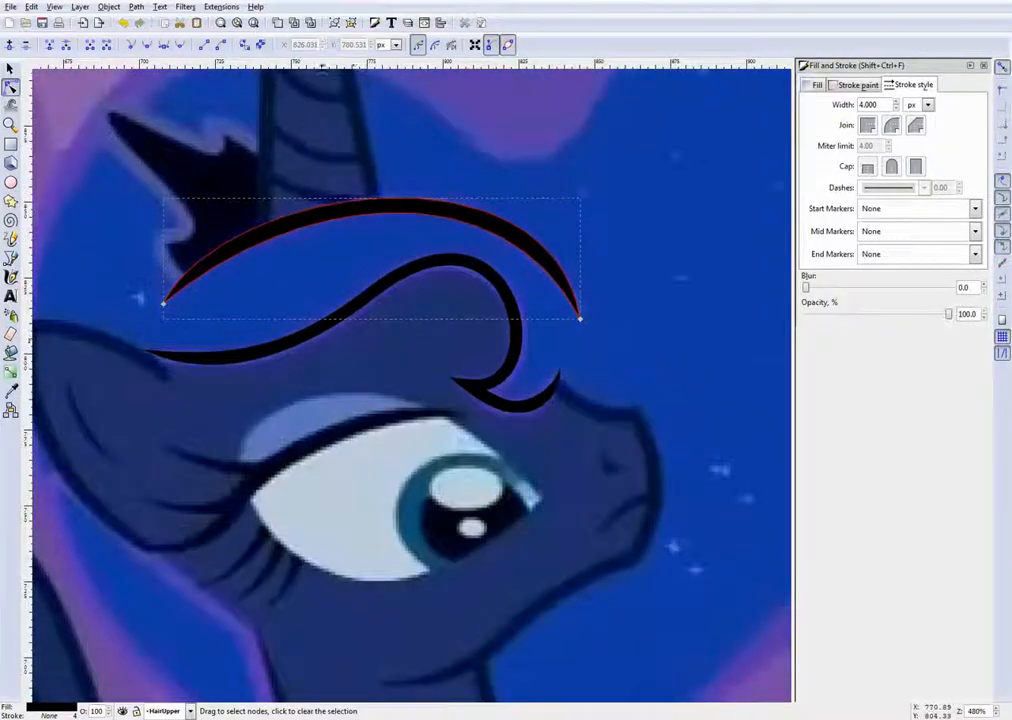
pyautogui.scroll(-3, 252, 342)
pyautogui.scroll(5, 222, 296)
pyautogui.scroll(-1, 222, 297)
pyautogui.scroll(1, 592, 136)
pyautogui.scroll(-1, 474, 262)
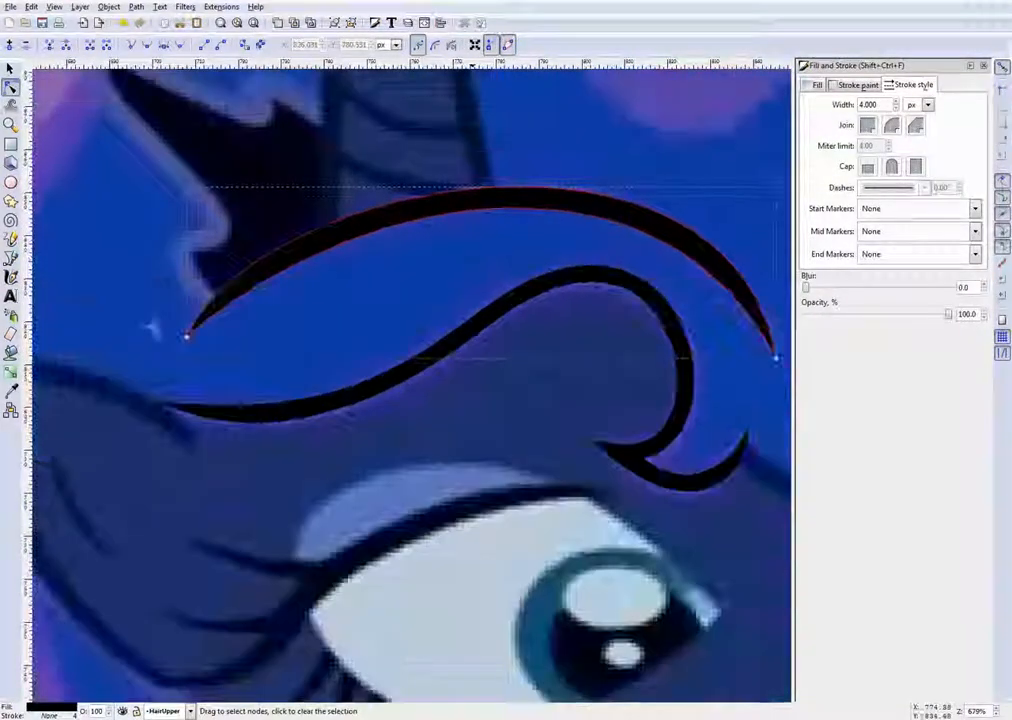
pyautogui.press('d')
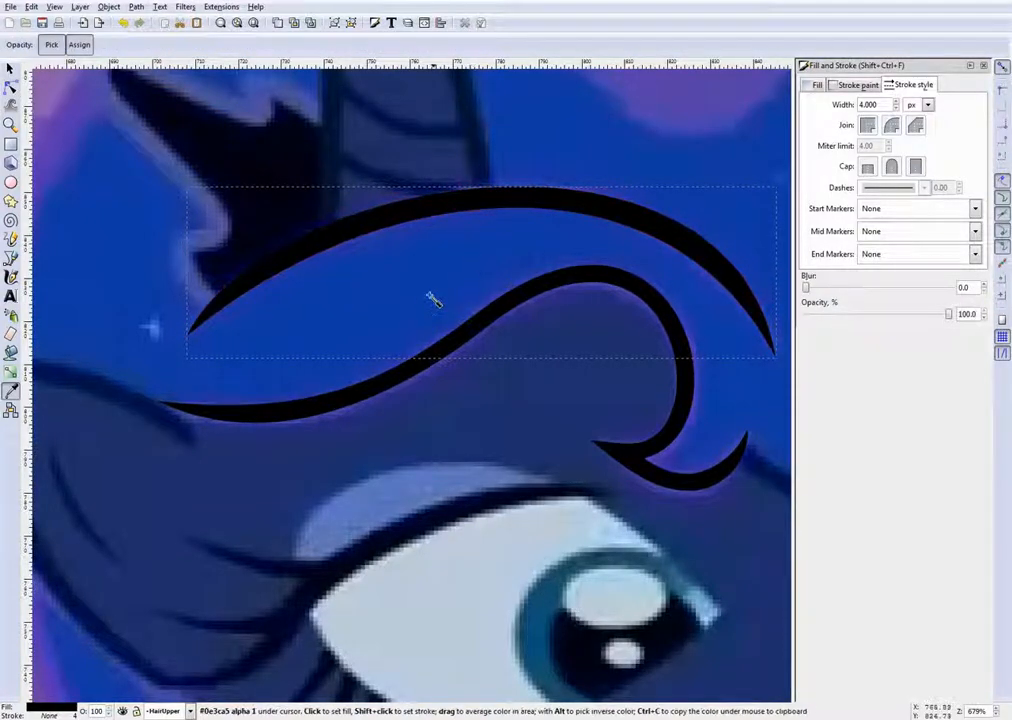
pyautogui.scroll(-6, 428, 307)
pyautogui.scroll(-3, 255, 311)
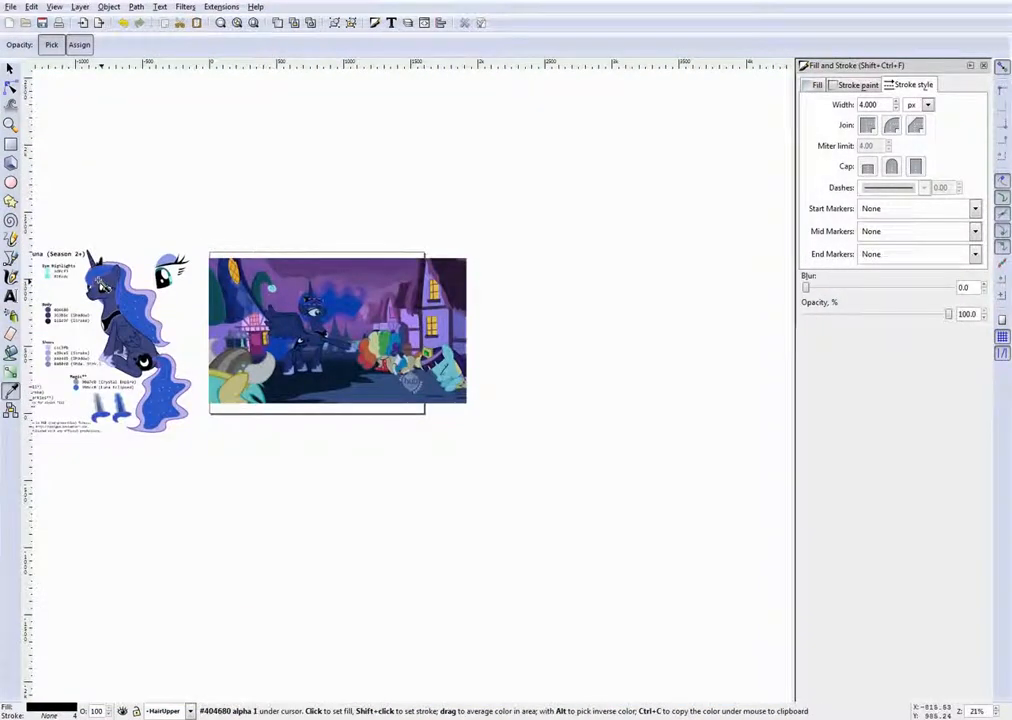
pyautogui.scroll(4, 62, 222)
pyautogui.scroll(5, 61, 255)
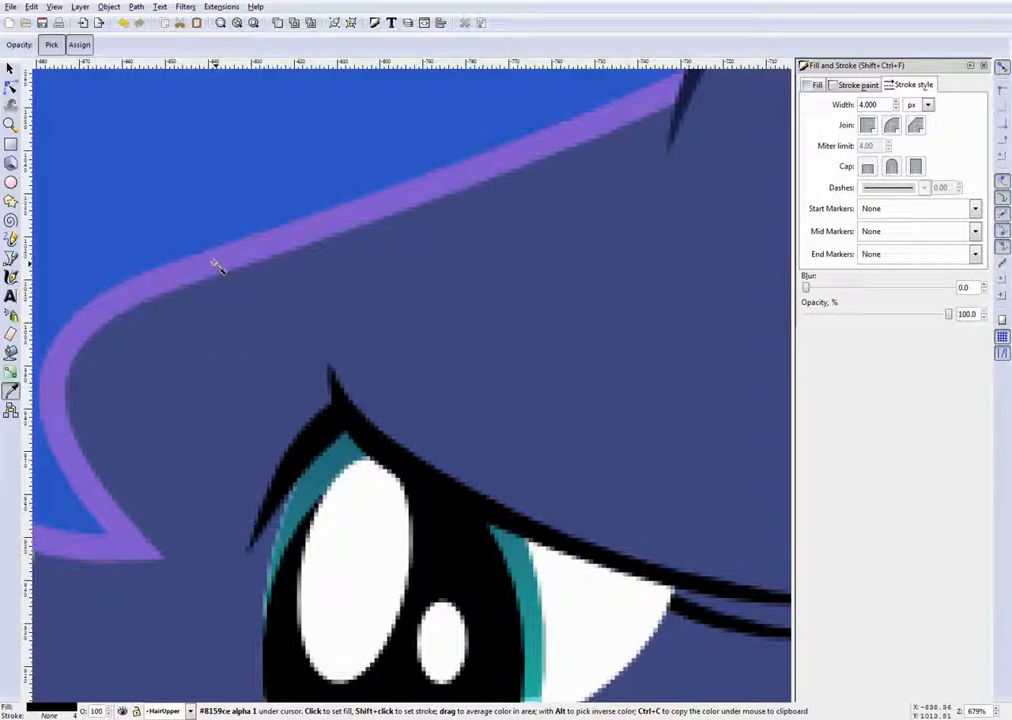
pyautogui.scroll(-8, 217, 266)
pyautogui.scroll(4, 632, 318)
pyautogui.scroll(4, 622, 292)
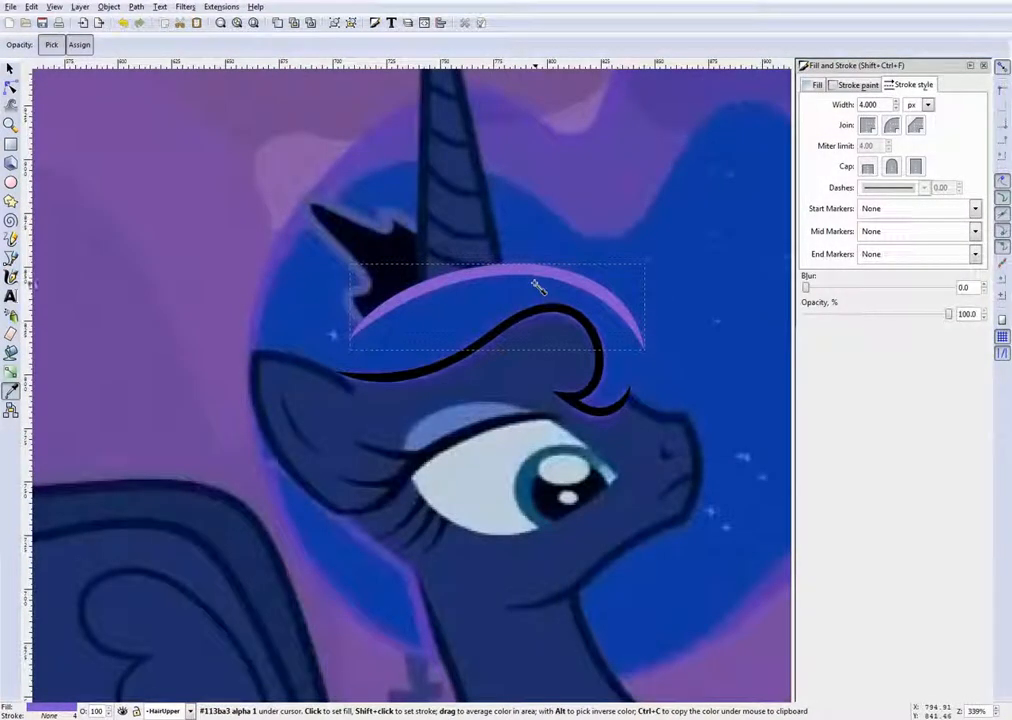
# Fill the lower forelock outline with the purple sampled from the upper outline
pyautogui.click(10, 69)
pyautogui.click(284, 276)
pyautogui.click(452, 363)
pyautogui.scroll(1, 471, 337)
pyautogui.press('d')
pyautogui.scroll(2, 490, 263)
pyautogui.click(400, 254)
pyautogui.click(10, 69)
# Fine-tune the edges of the two purple forelock outlines along the traced bands and save the document
pyautogui.click(10, 87)
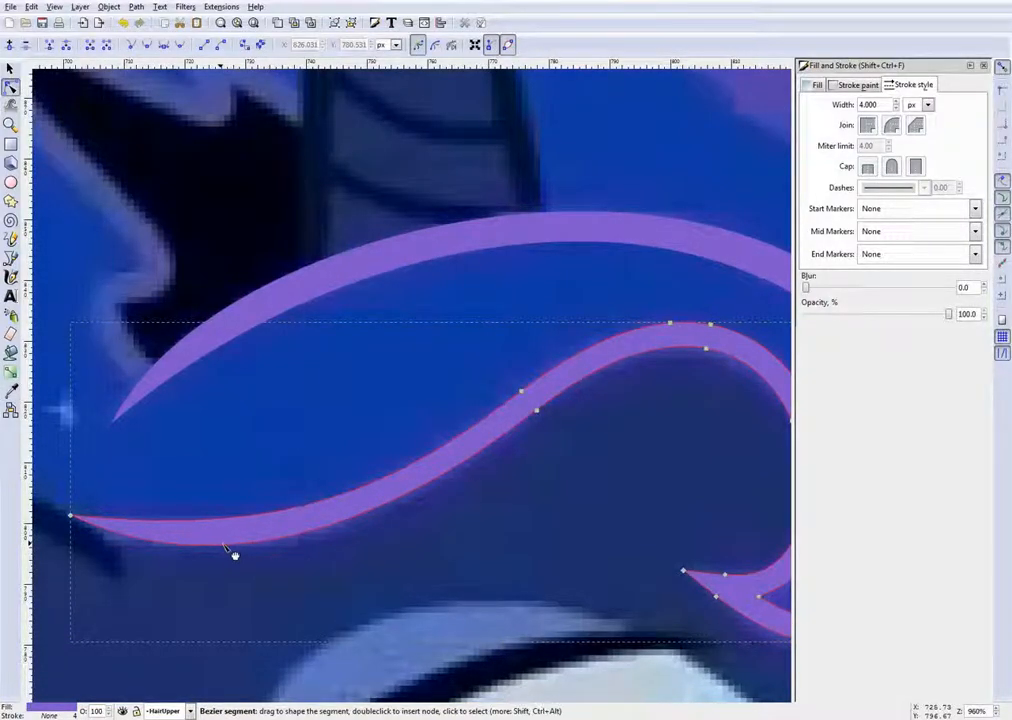
pyautogui.click(300, 413)
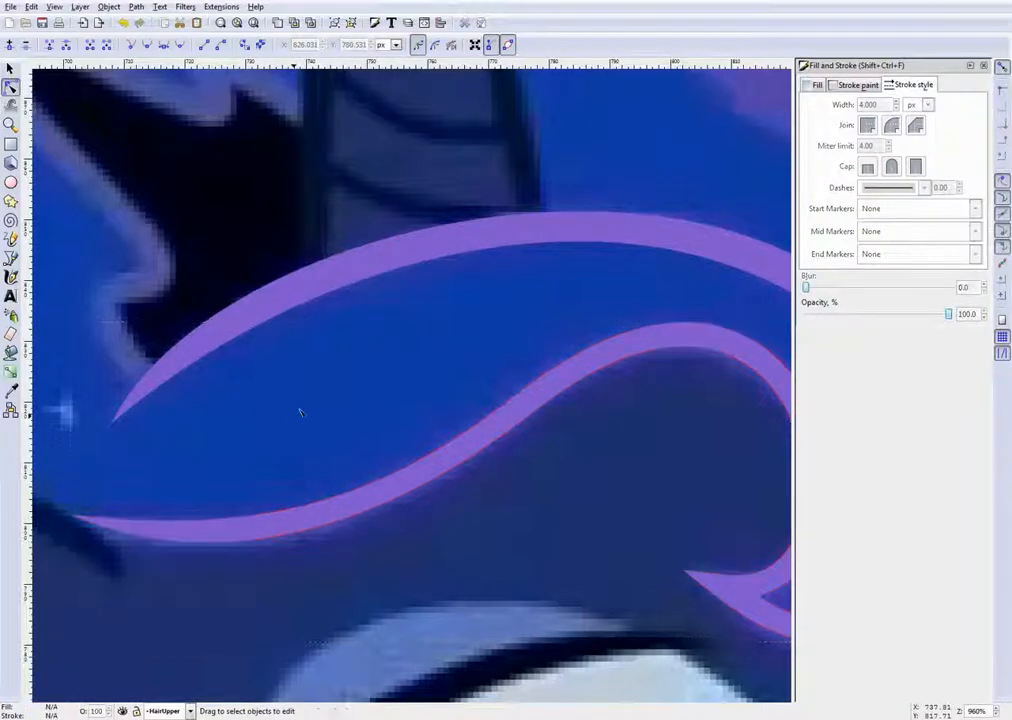
pyautogui.click(244, 314)
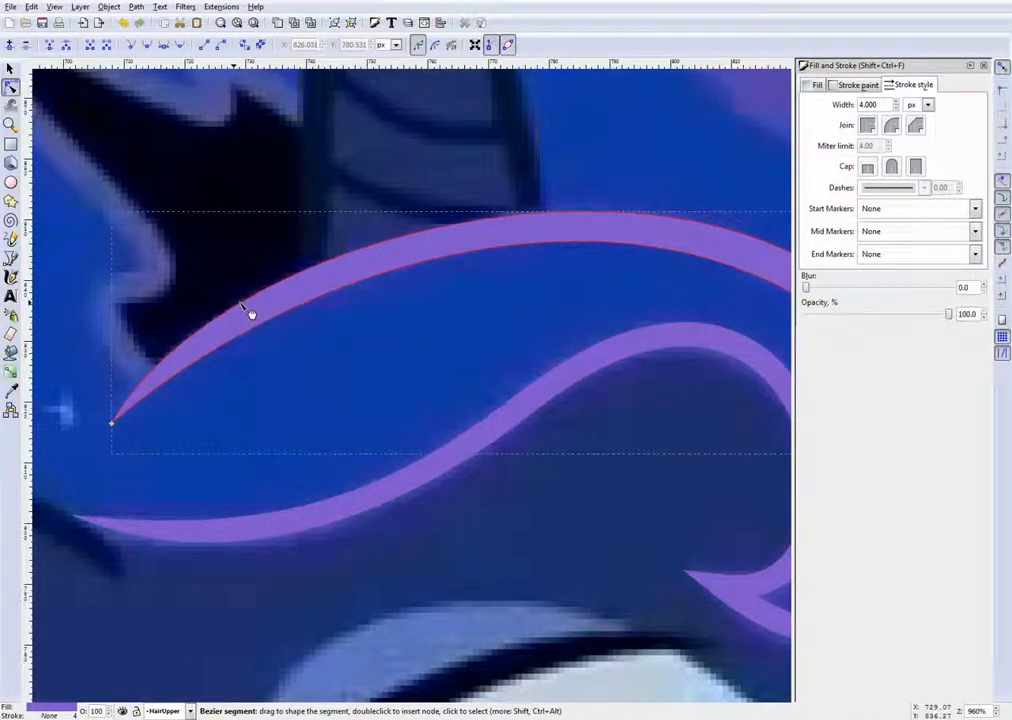
pyautogui.click(340, 366)
pyautogui.scroll(-2, 344, 368)
pyautogui.scroll(-1, 345, 370)
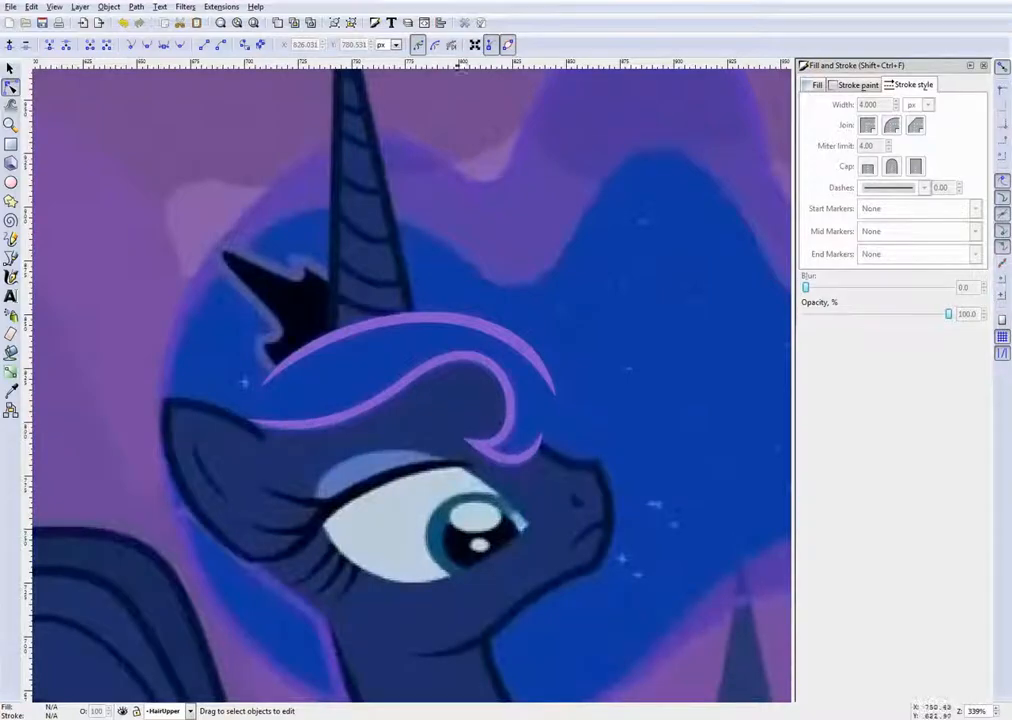
pyautogui.scroll(1, 472, 405)
pyautogui.scroll(1, 538, 406)
pyautogui.click(522, 289)
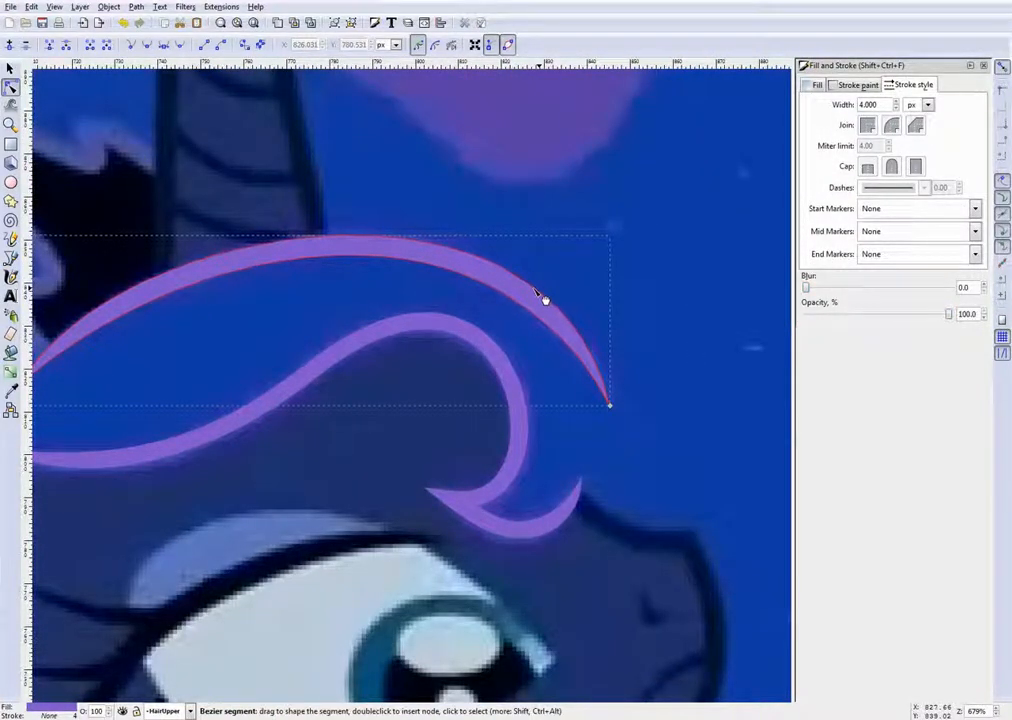
pyautogui.press('Escape')
pyautogui.scroll(-4, 461, 251)
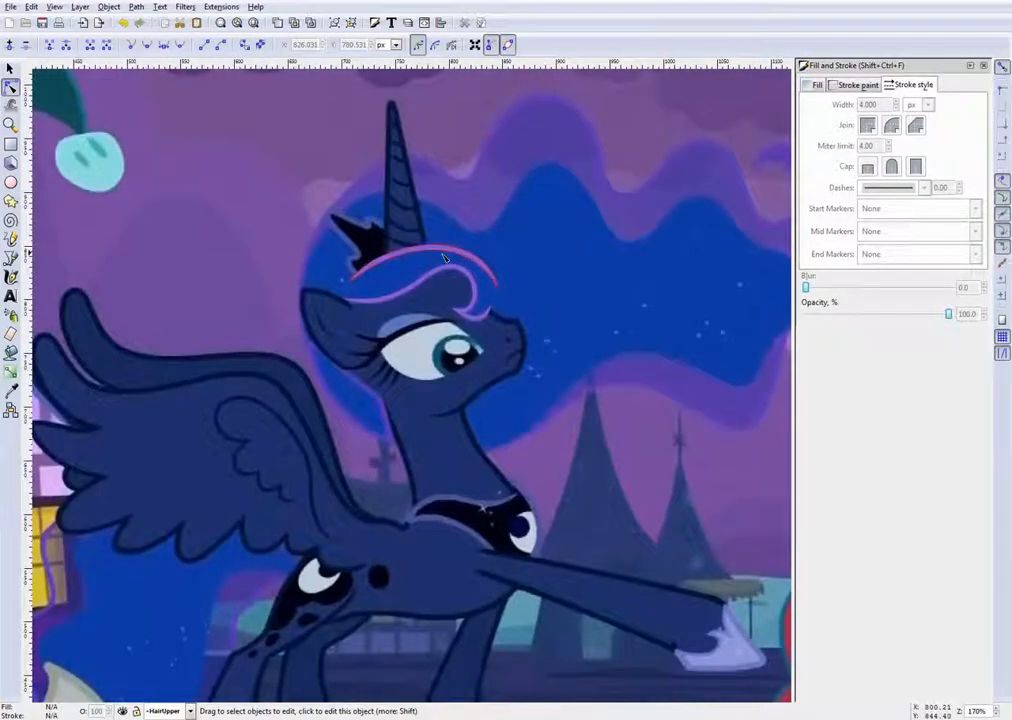
pyautogui.scroll(2, 460, 246)
pyautogui.scroll(2, 461, 245)
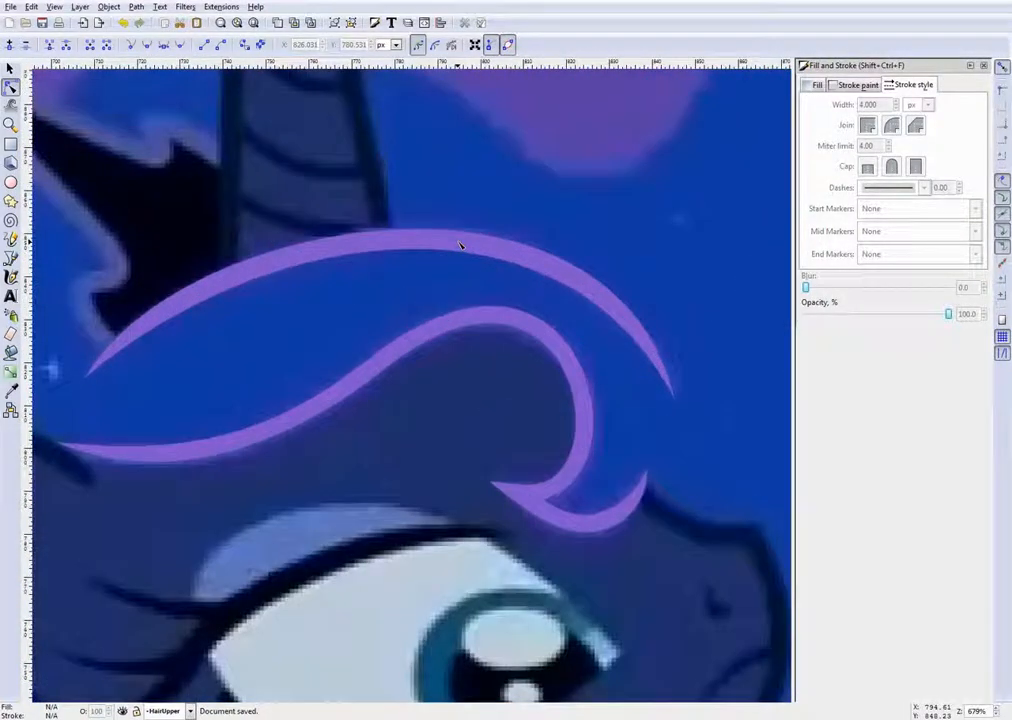
# Make the Crown and Horn layers visible to check them against the forelock outlines
pyautogui.scroll(-4, 461, 246)
pyautogui.scroll(3, 489, 312)
pyautogui.click(165, 711)
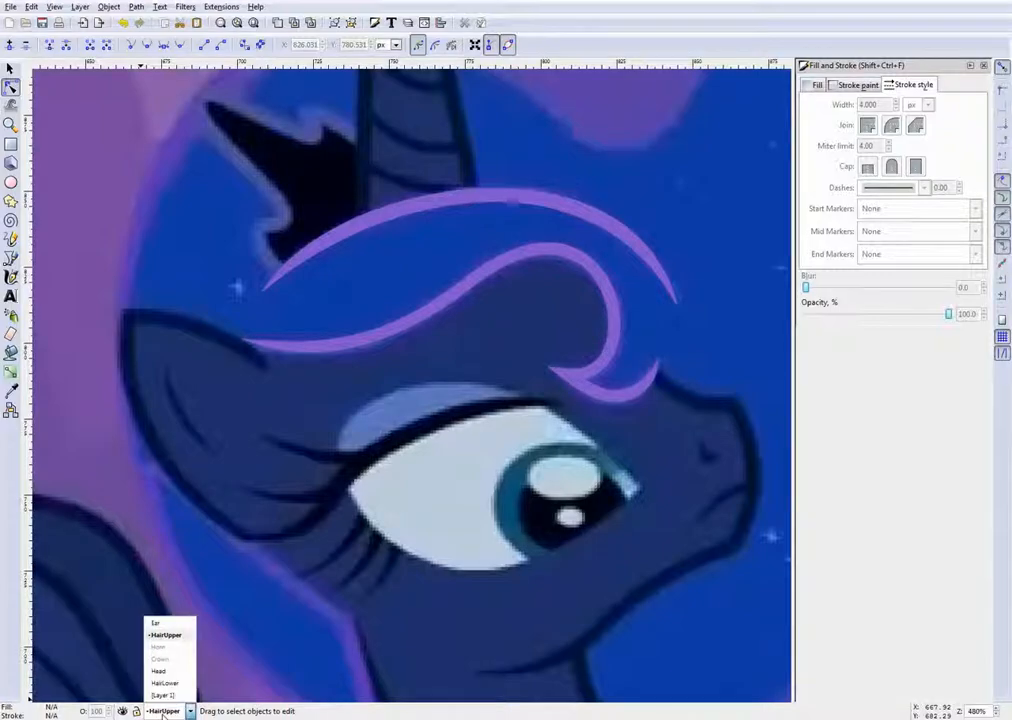
pyautogui.click(165, 660)
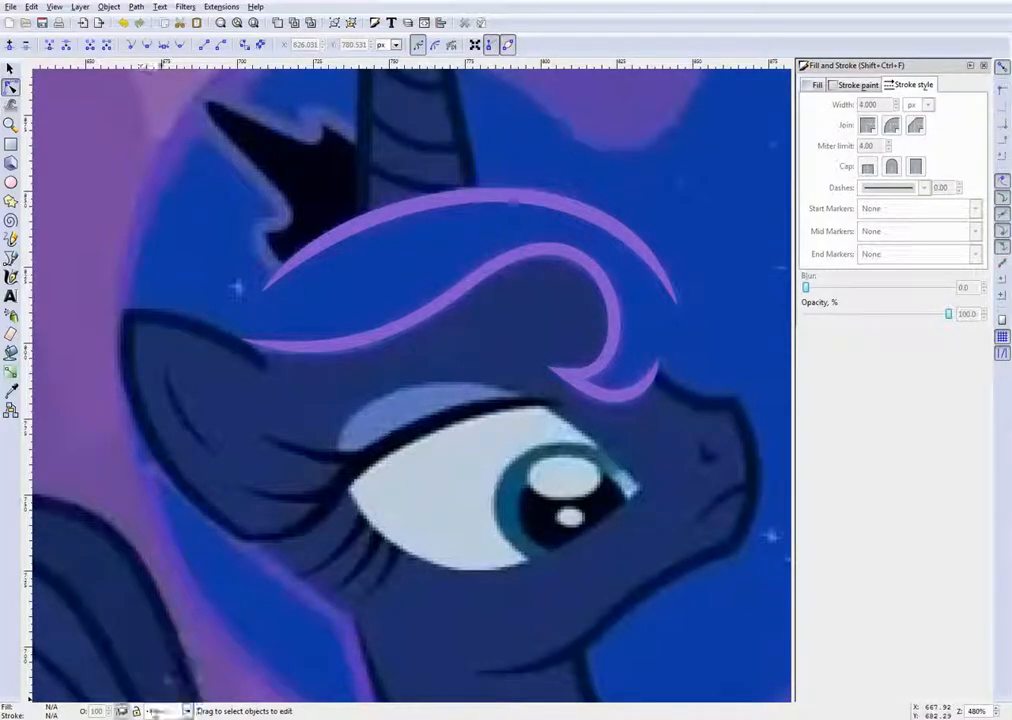
pyautogui.click(123, 711)
pyautogui.click(162, 711)
pyautogui.click(165, 649)
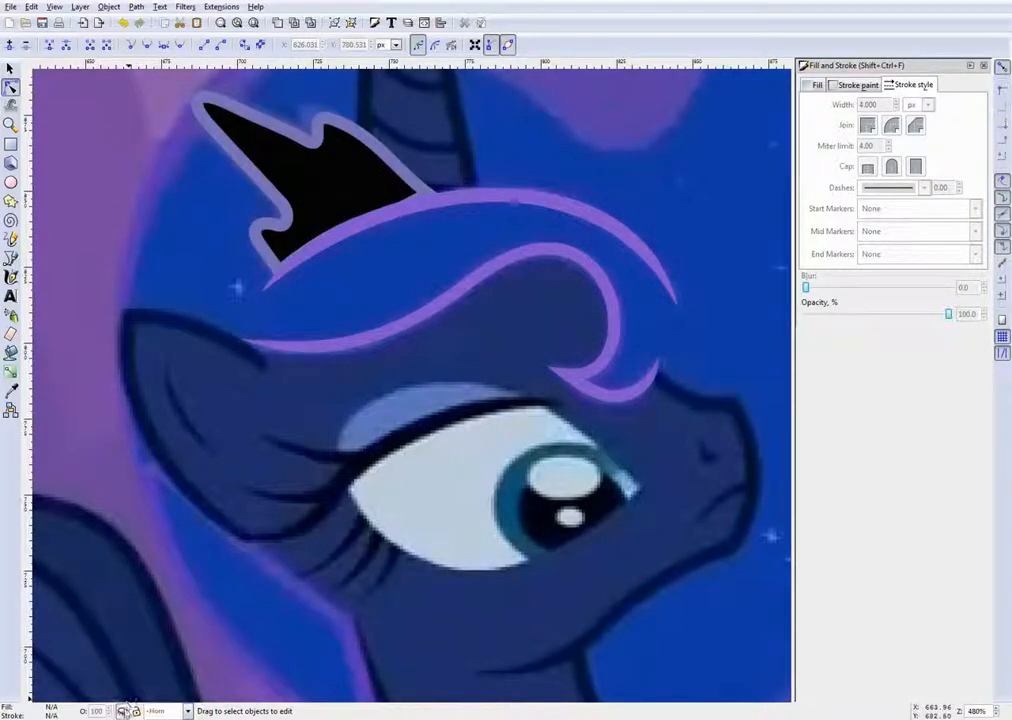
pyautogui.click(123, 711)
pyautogui.scroll(5, 358, 300)
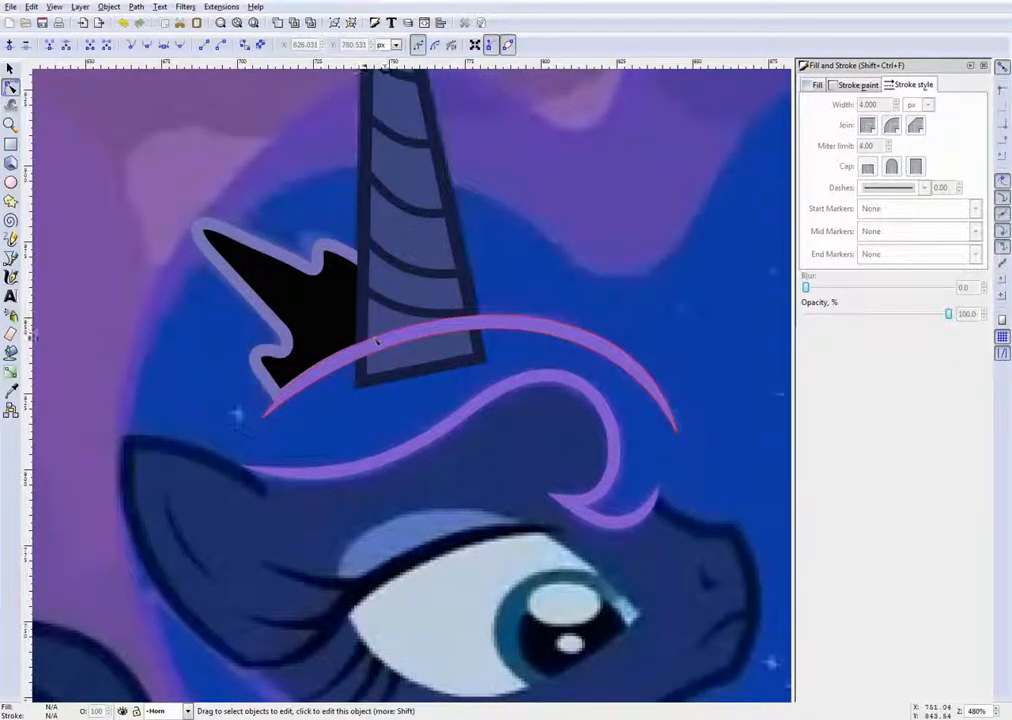
pyautogui.scroll(2, 602, 477)
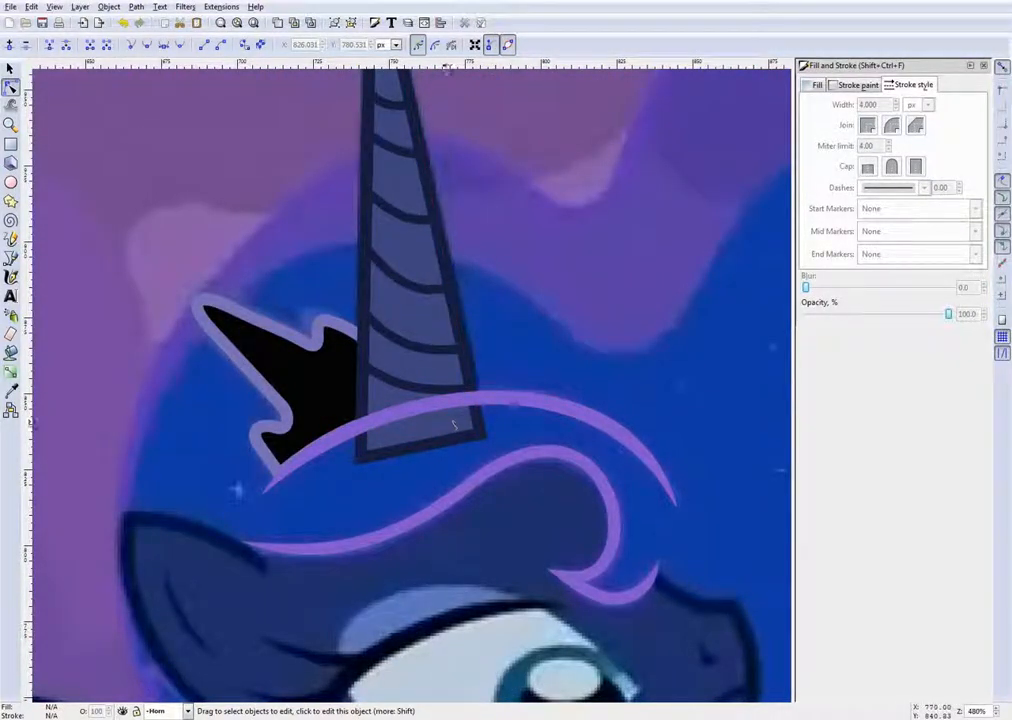
pyautogui.scroll(-1, 538, 330)
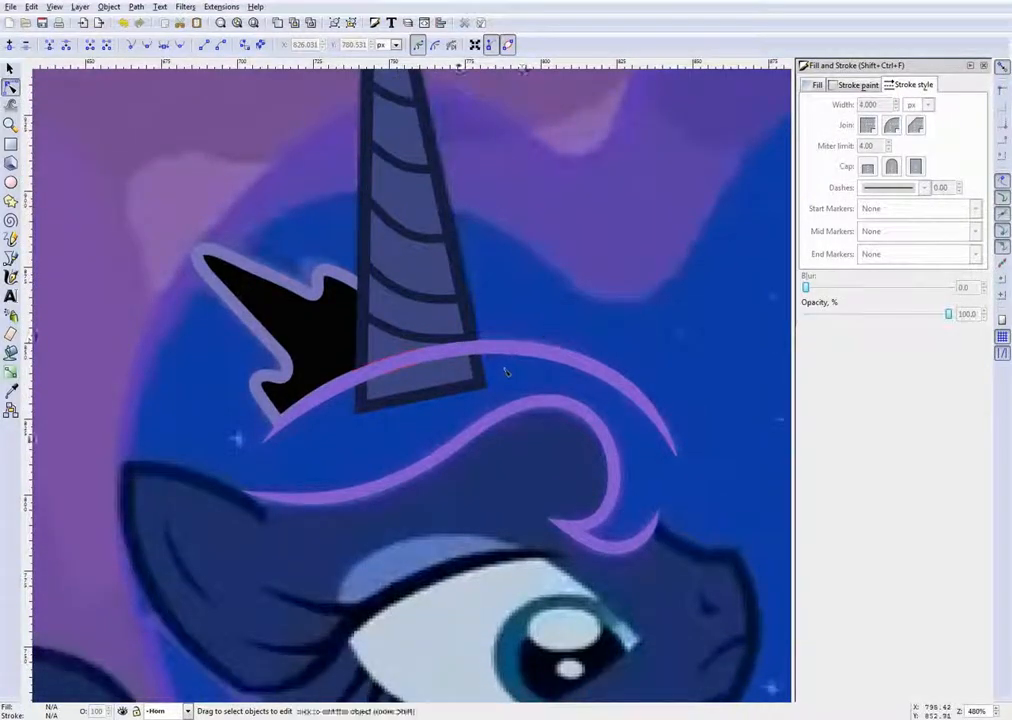
# On the HairUpper layer, draw a rough closed seven-node path between the two purple forelock outlines
pyautogui.click(165, 711)
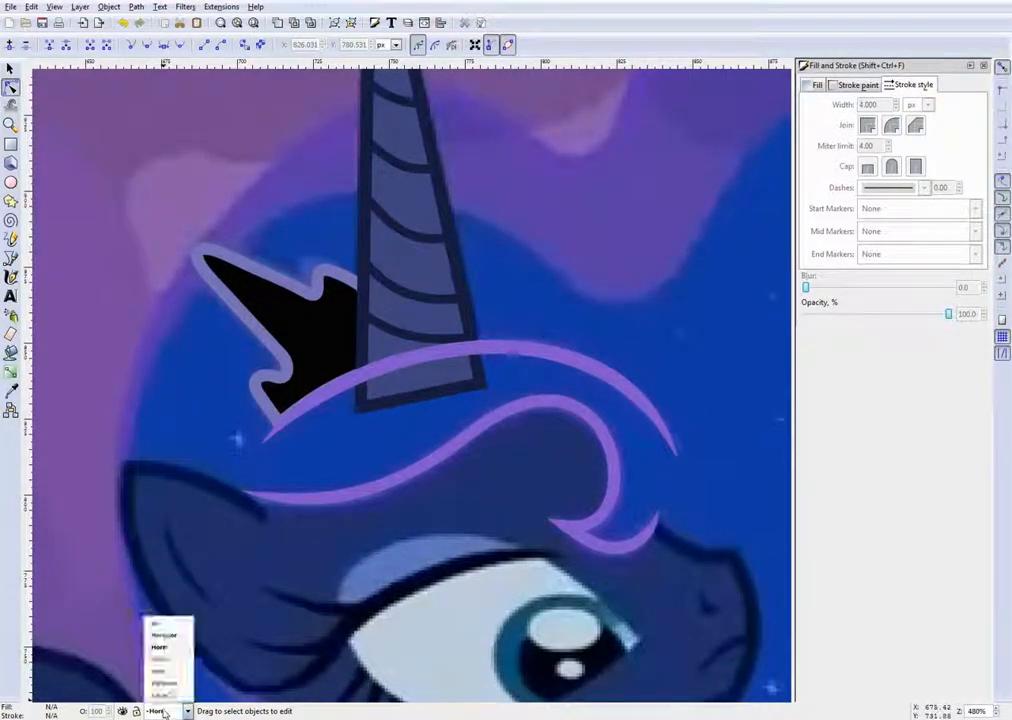
pyautogui.click(166, 635)
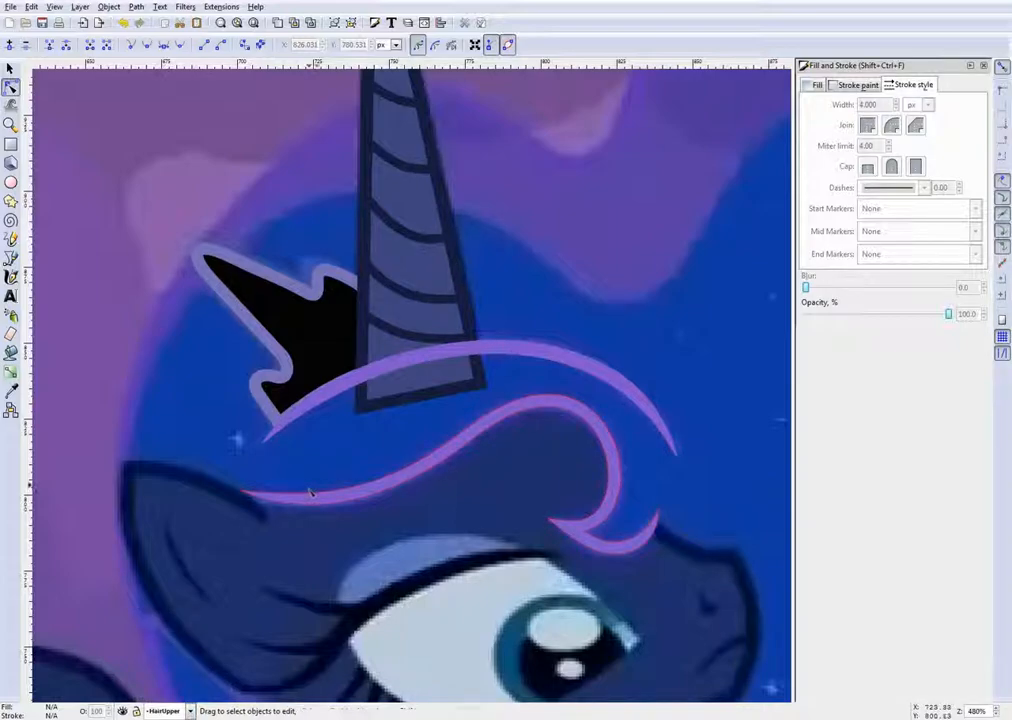
pyautogui.press('b')
pyautogui.scroll(2, 260, 490)
pyautogui.click(240, 483)
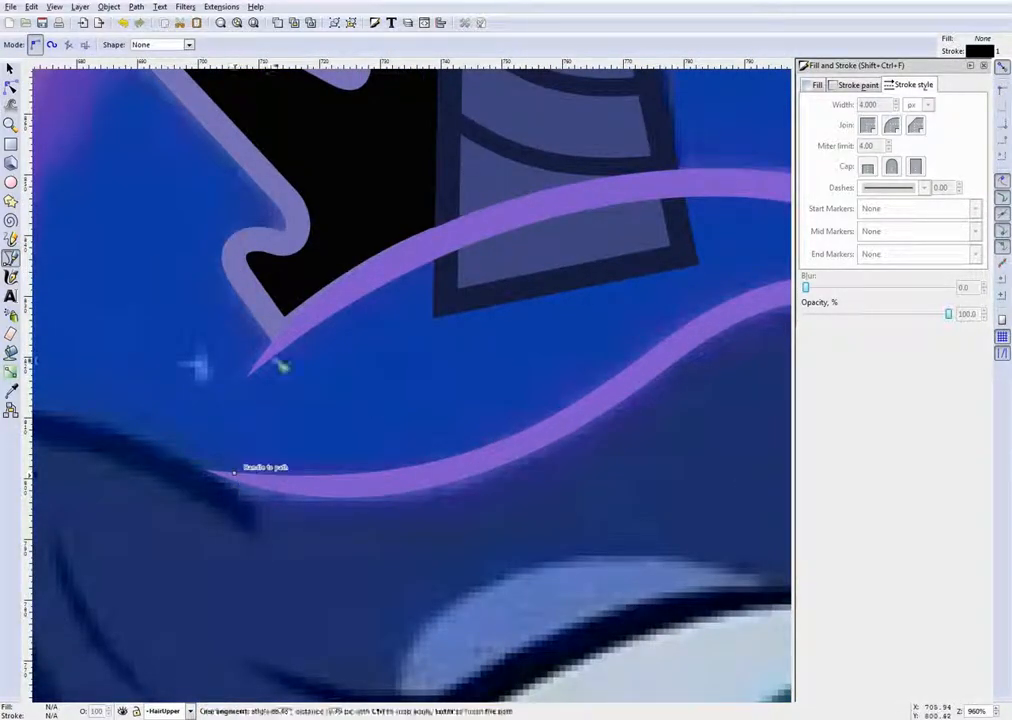
pyautogui.scroll(-3, 288, 458)
pyautogui.scroll(2, 565, 350)
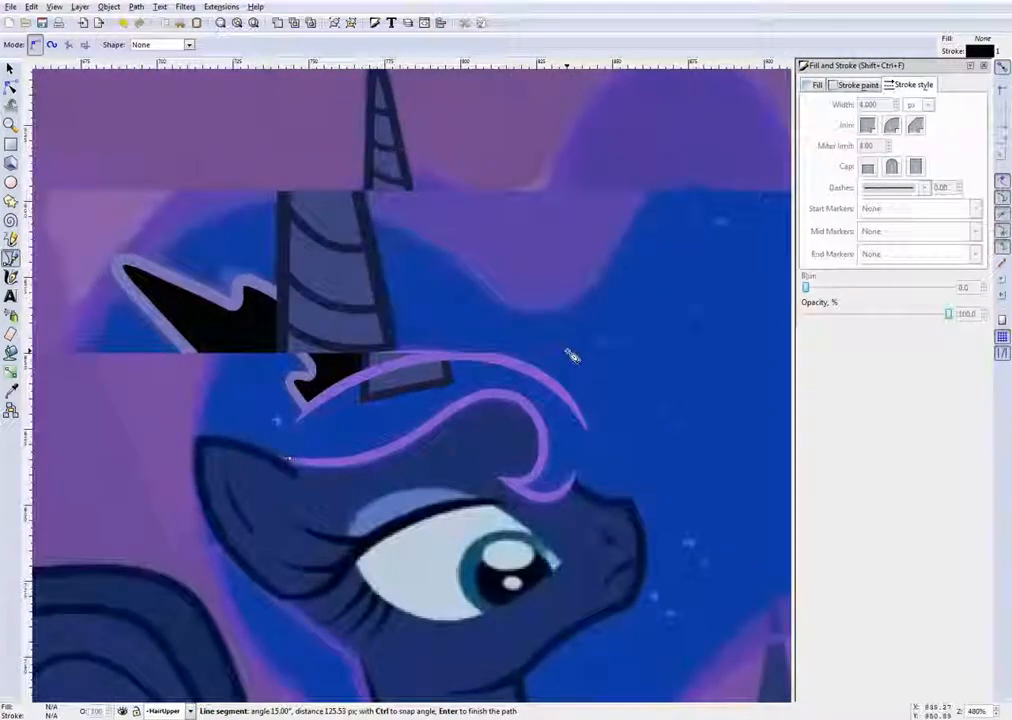
pyautogui.click(581, 458)
pyautogui.click(582, 607)
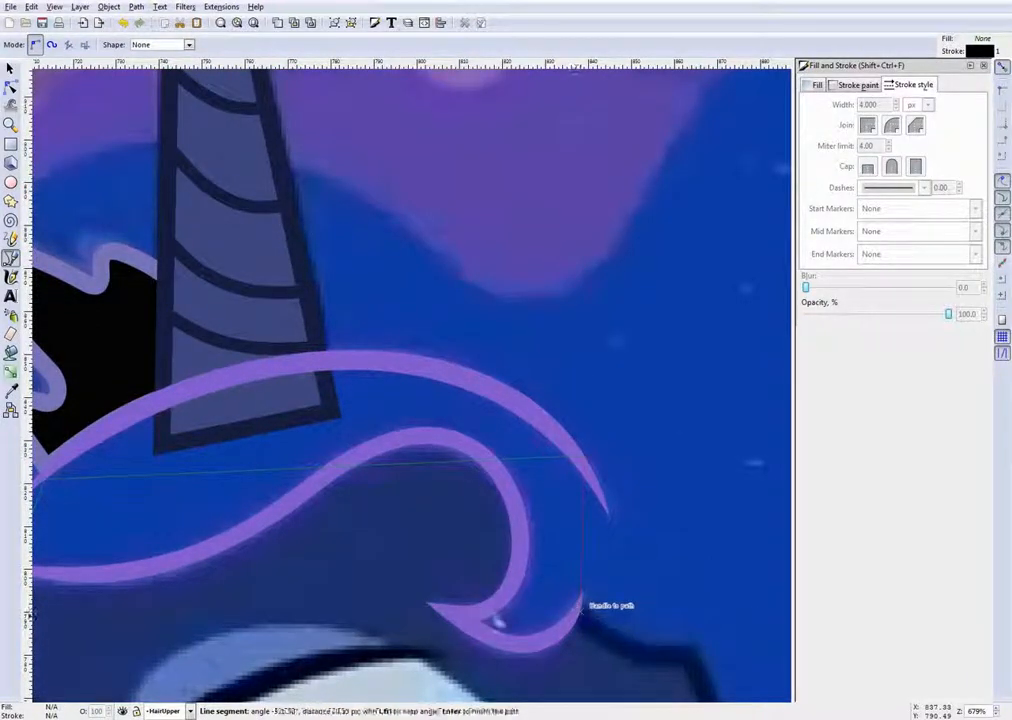
pyautogui.click(459, 605)
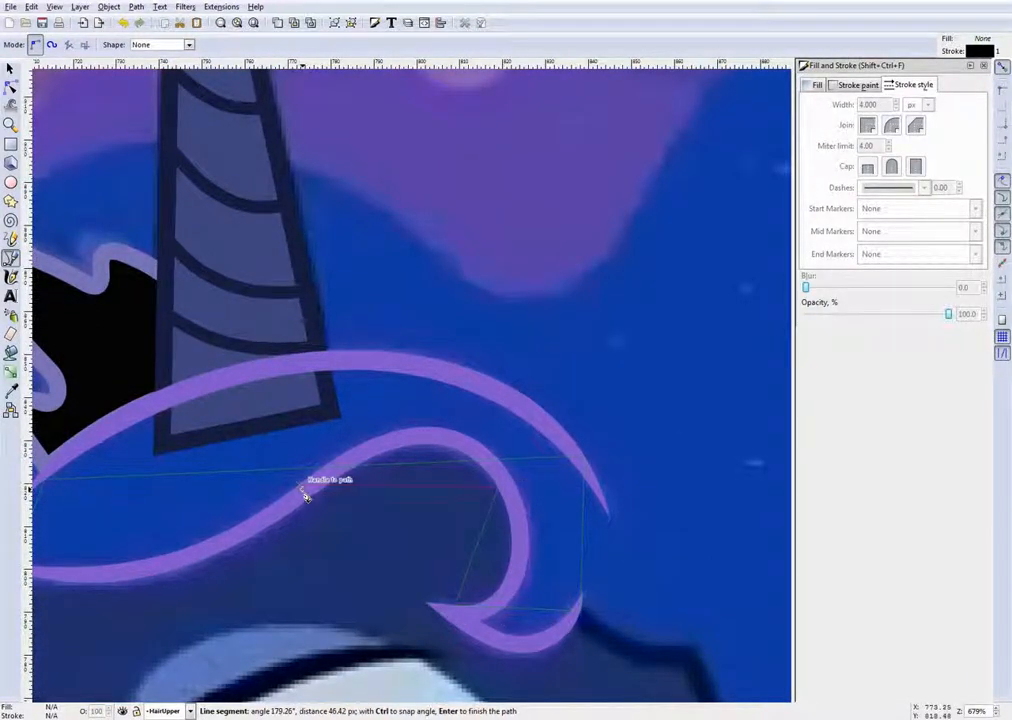
pyautogui.scroll(-3, 203, 563)
pyautogui.scroll(3, 131, 563)
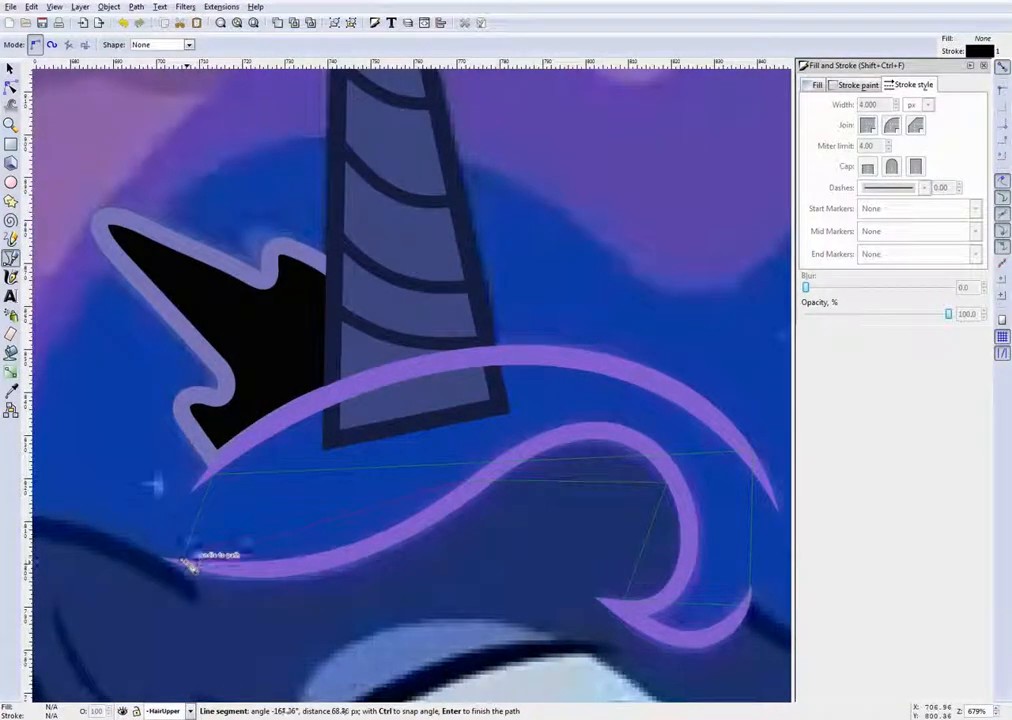
pyautogui.click(182, 561)
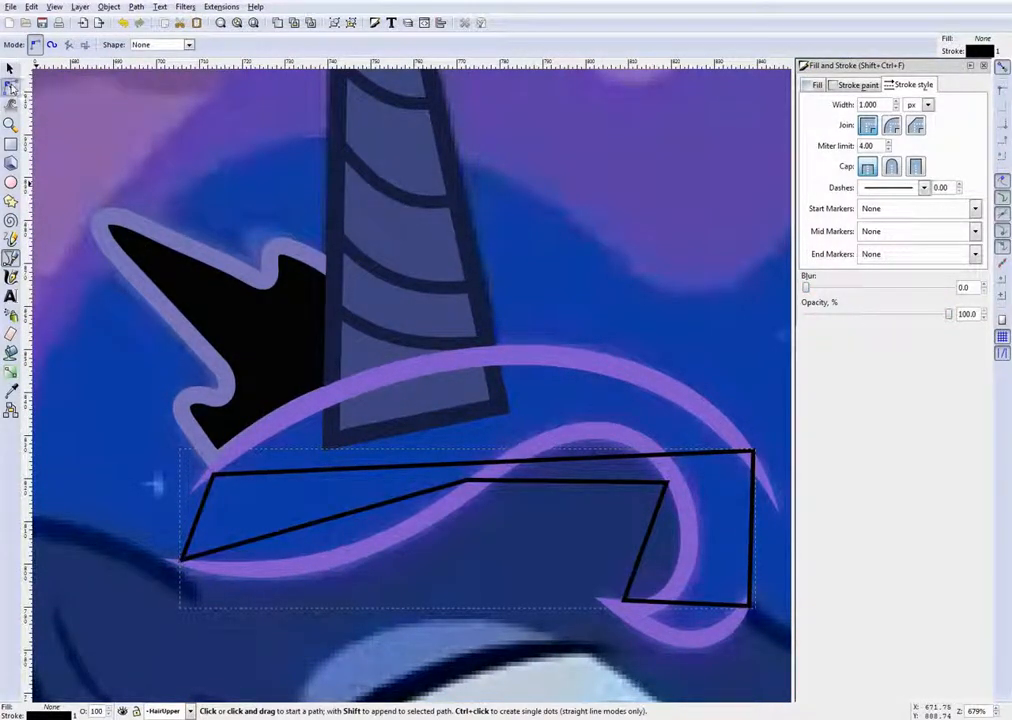
# Fill the new seven-node path with the forelock blue sampled from the character colour reference
pyautogui.click(10, 68)
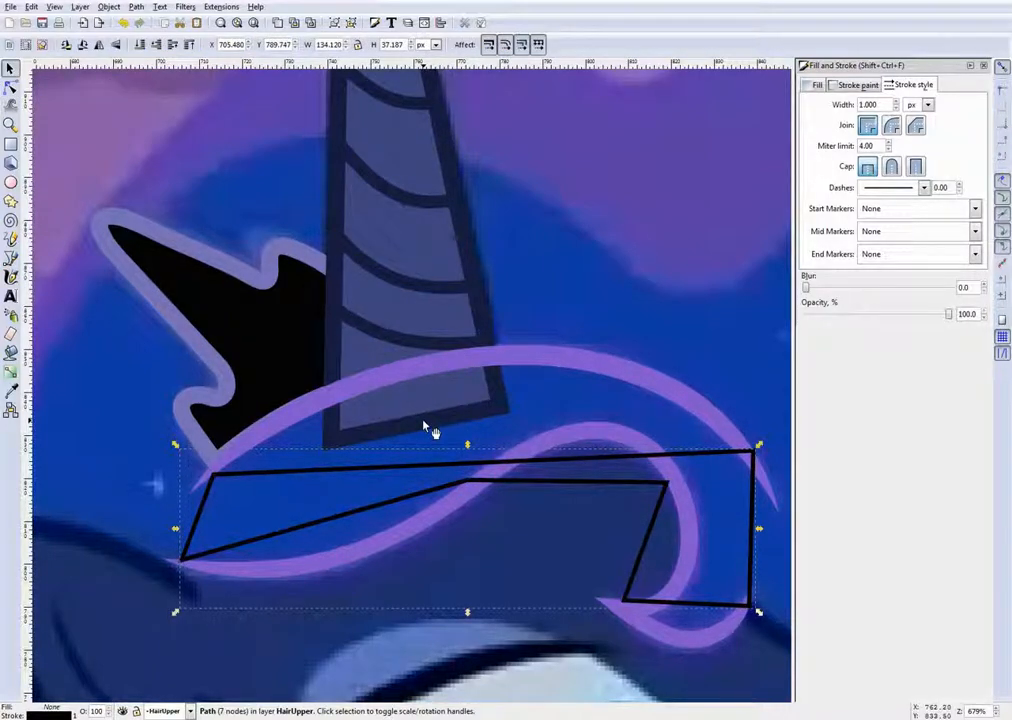
pyautogui.press('d')
pyautogui.scroll(-10, 423, 420)
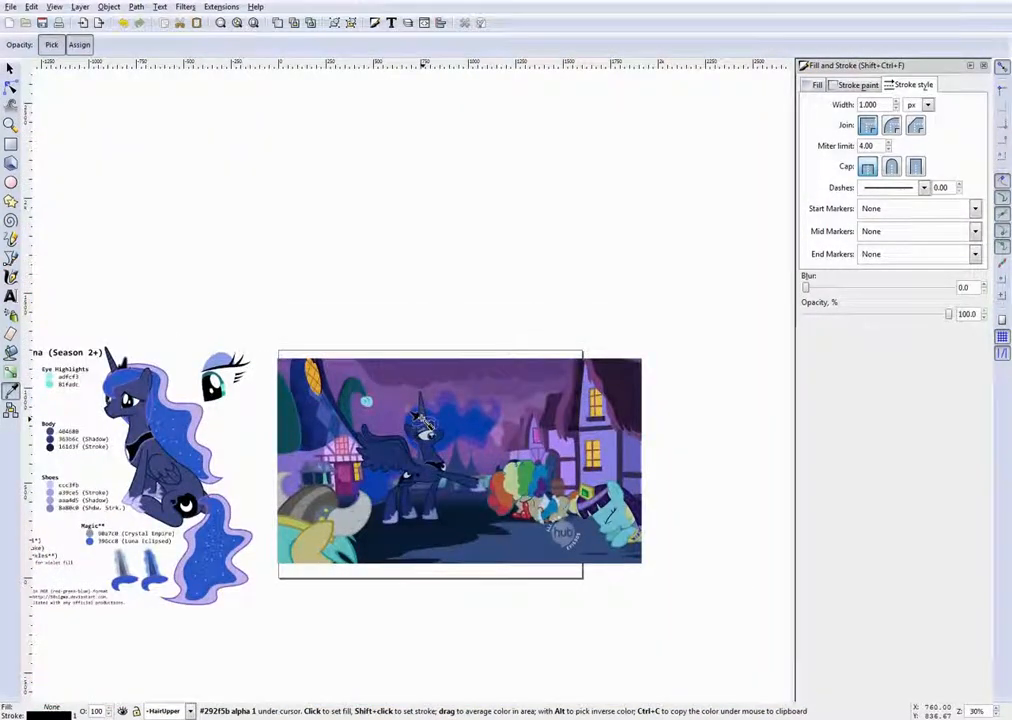
pyautogui.scroll(4, 284, 418)
pyautogui.scroll(4, 284, 418)
pyautogui.scroll(-4, 284, 418)
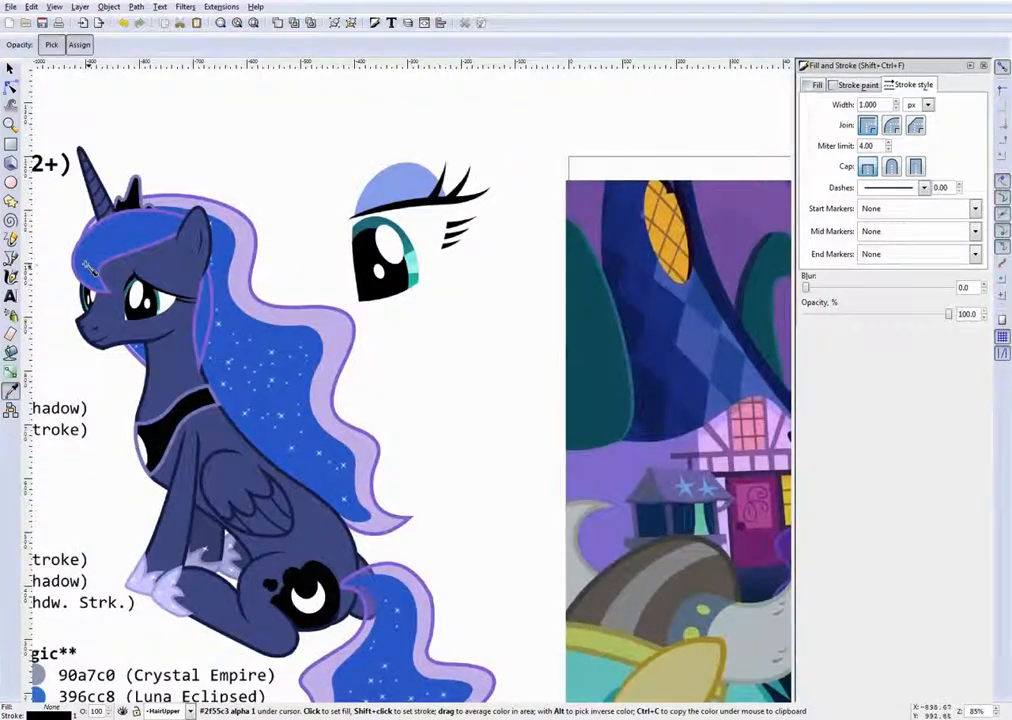
pyautogui.scroll(5, 176, 181)
pyautogui.scroll(-7, 240, 398)
pyautogui.scroll(8, 500, 363)
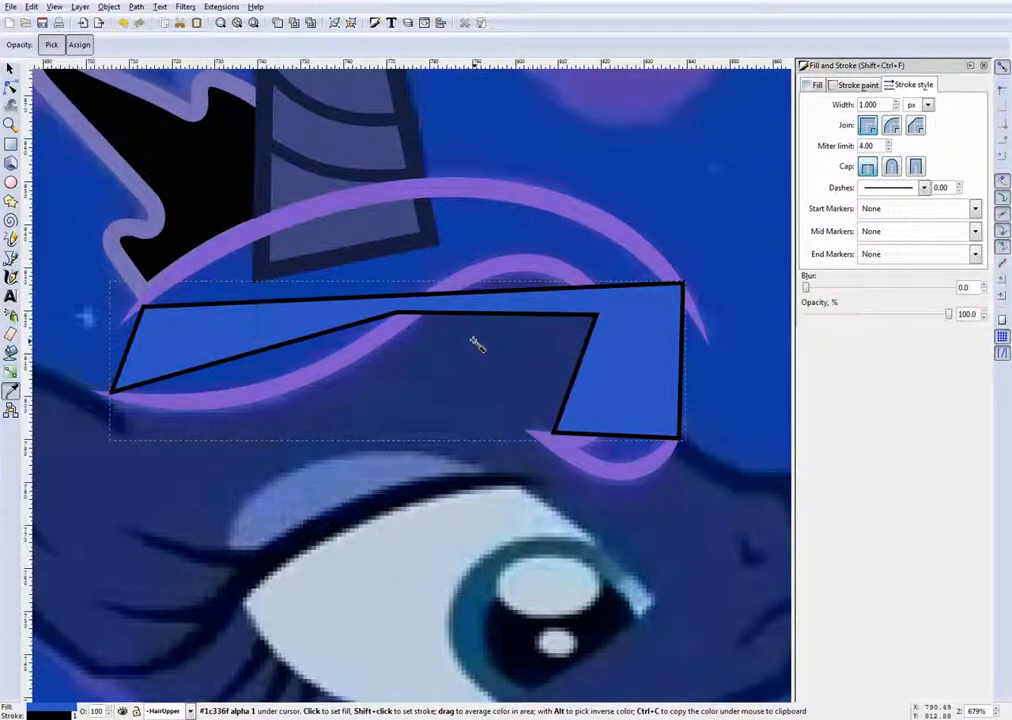
# Lower the blue fill shape beneath the purple forelock outlines and keep it selected
pyautogui.press('pagedown')
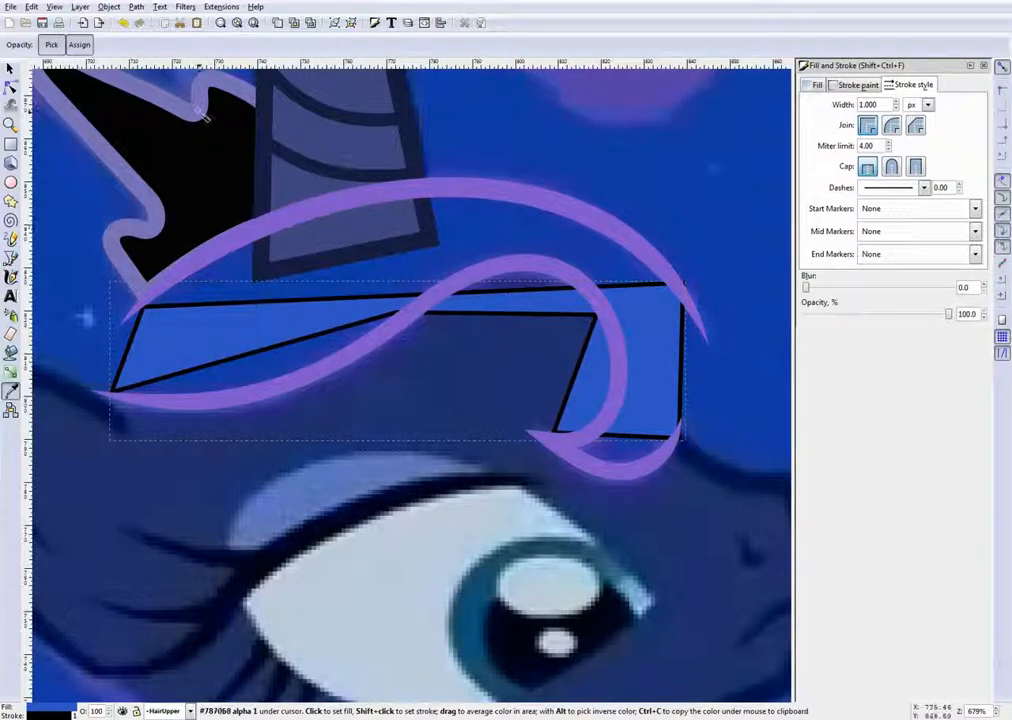
pyautogui.click(80, 7)
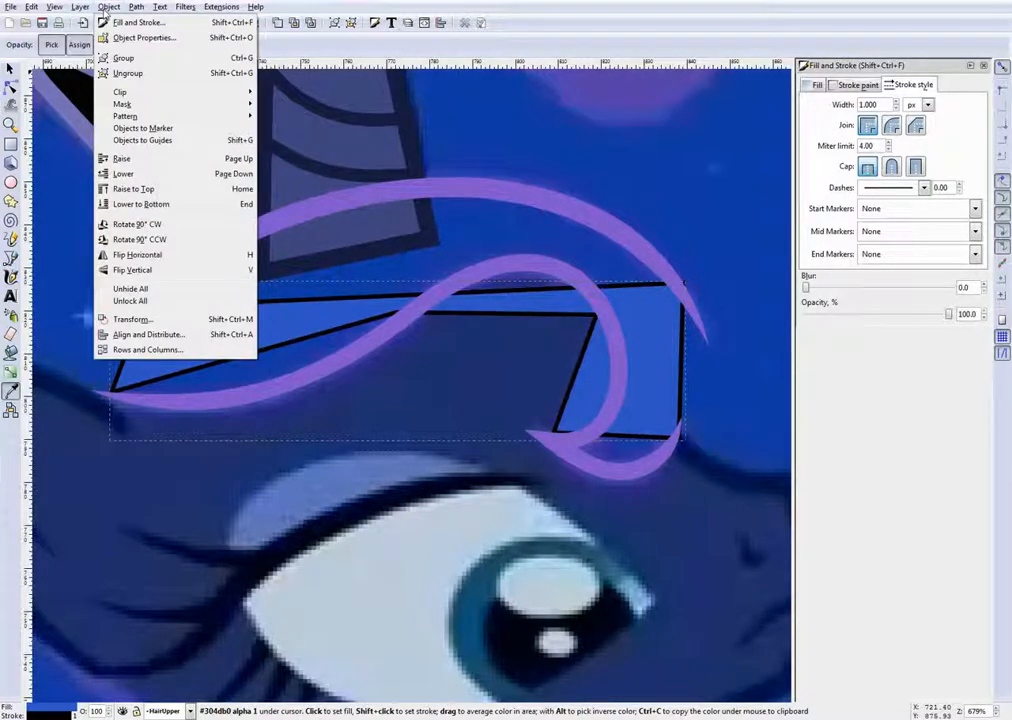
pyautogui.moveTo(108, 12)
pyautogui.click(11, 70)
pyautogui.click(12, 68)
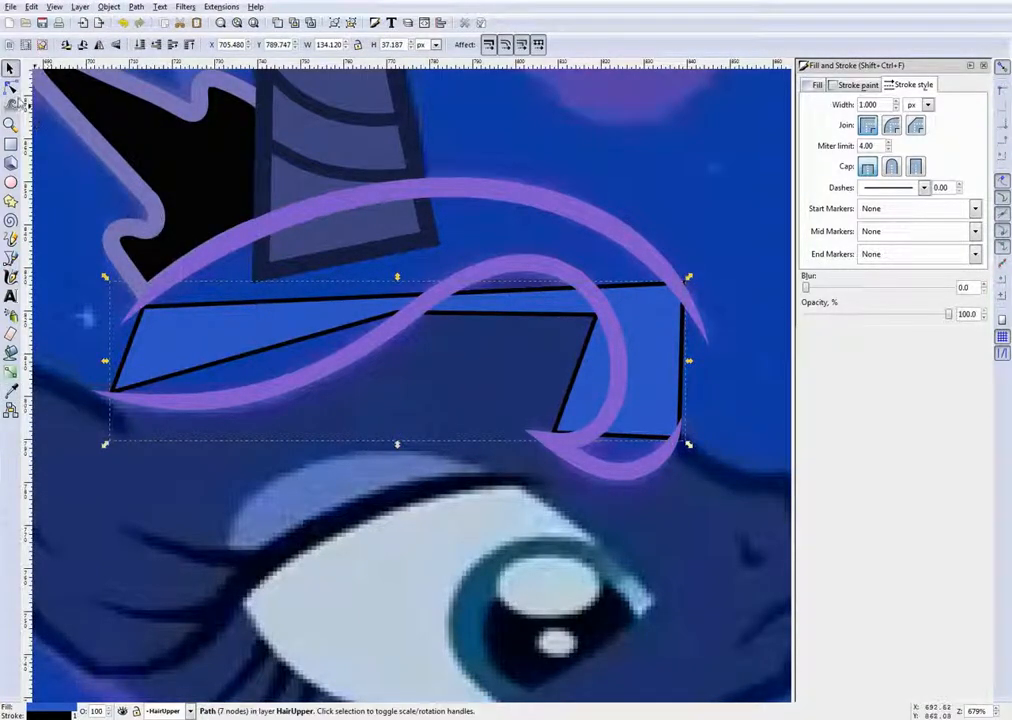
# Open the blue fill shape for node editing and remove its stroke paint
pyautogui.click(11, 88)
pyautogui.scroll(1, 239, 232)
pyautogui.scroll(-1, 318, 255)
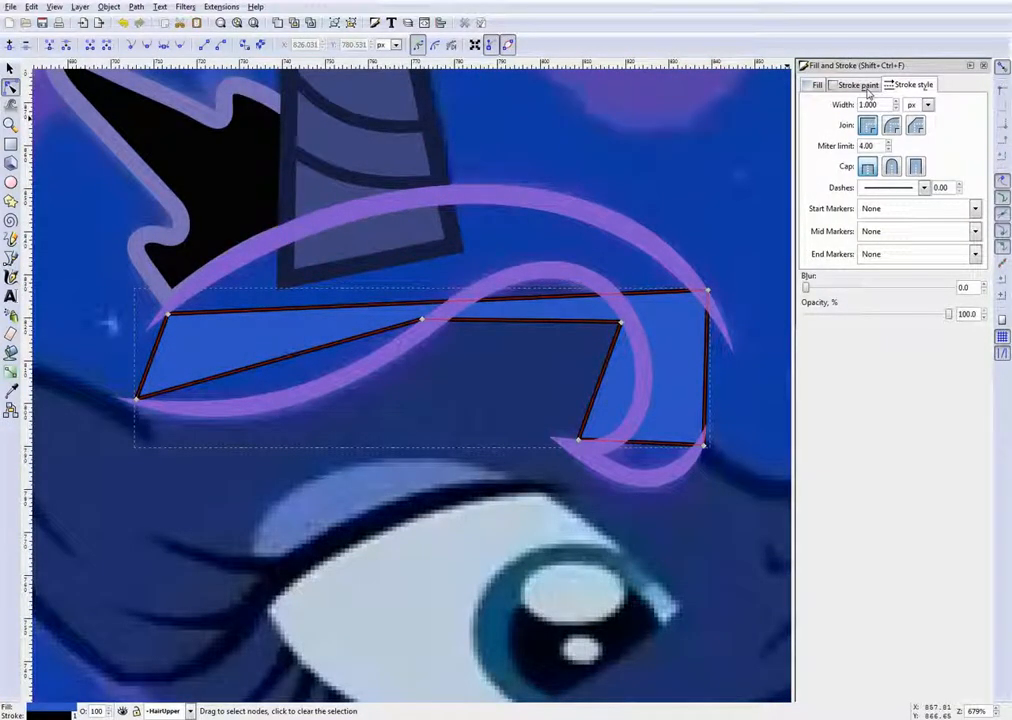
pyautogui.click(862, 86)
pyautogui.click(813, 107)
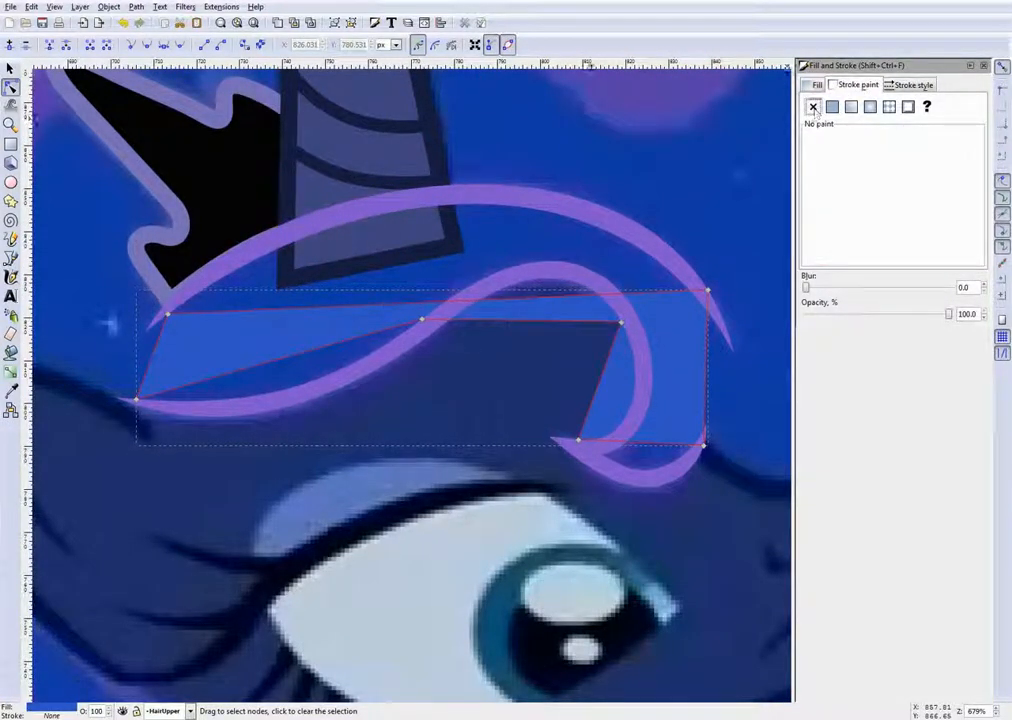
# Bend the fill shape's straight upper edge into a curve beneath the upper purple forelock outline
pyautogui.scroll(2, 472, 264)
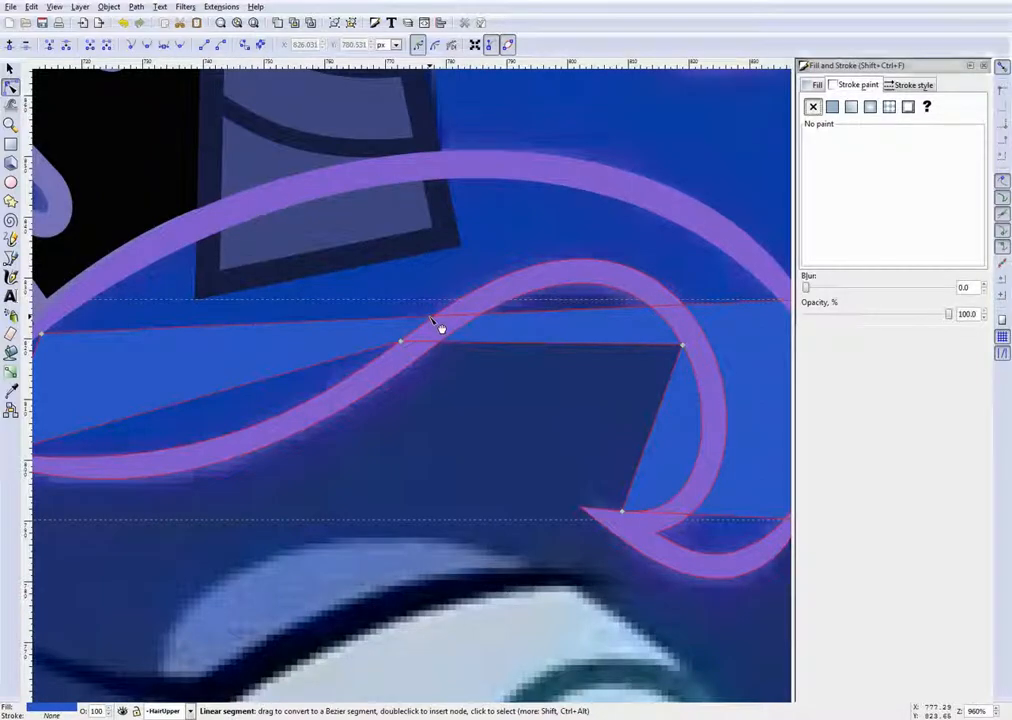
pyautogui.moveTo(579, 197); pyautogui.dragTo(602, 186)
pyautogui.scroll(-2, 597, 233)
# Bulge the fill's front edge outward between the two outline tips and tuck its lower node under the curl outline
pyautogui.scroll(3, 708, 281)
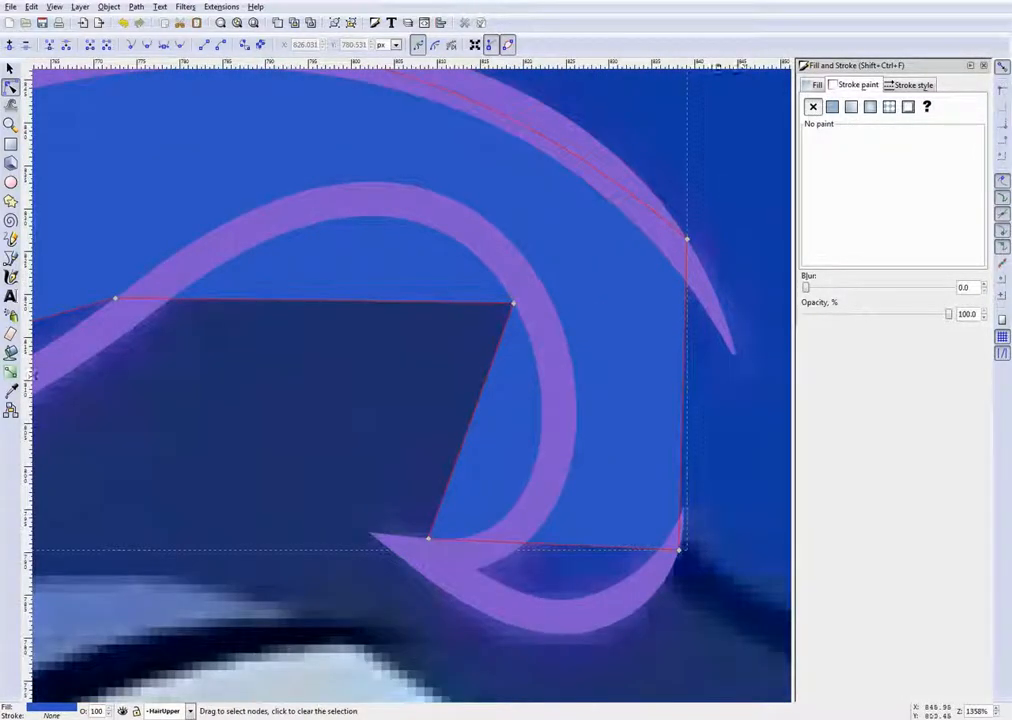
pyautogui.moveTo(693, 407); pyautogui.dragTo(713, 420)
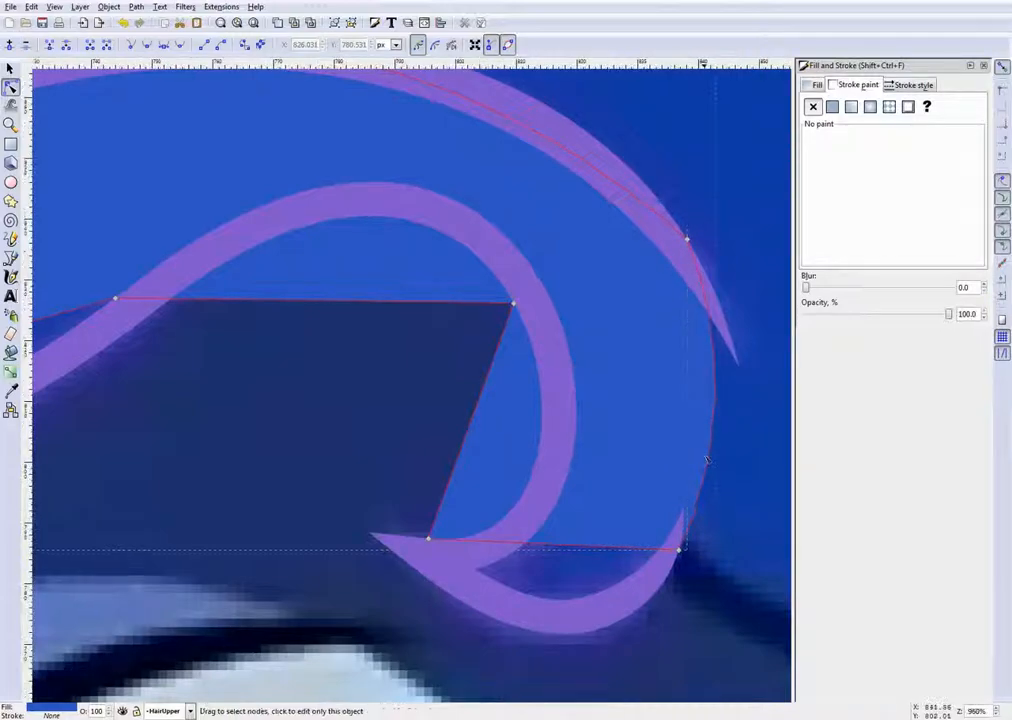
pyautogui.scroll(-2, 604, 548)
pyautogui.scroll(4, 604, 548)
pyautogui.moveTo(604, 546); pyautogui.dragTo(583, 543)
pyautogui.moveTo(675, 219); pyautogui.dragTo(727, 231)
pyautogui.scroll(-4, 685, 230)
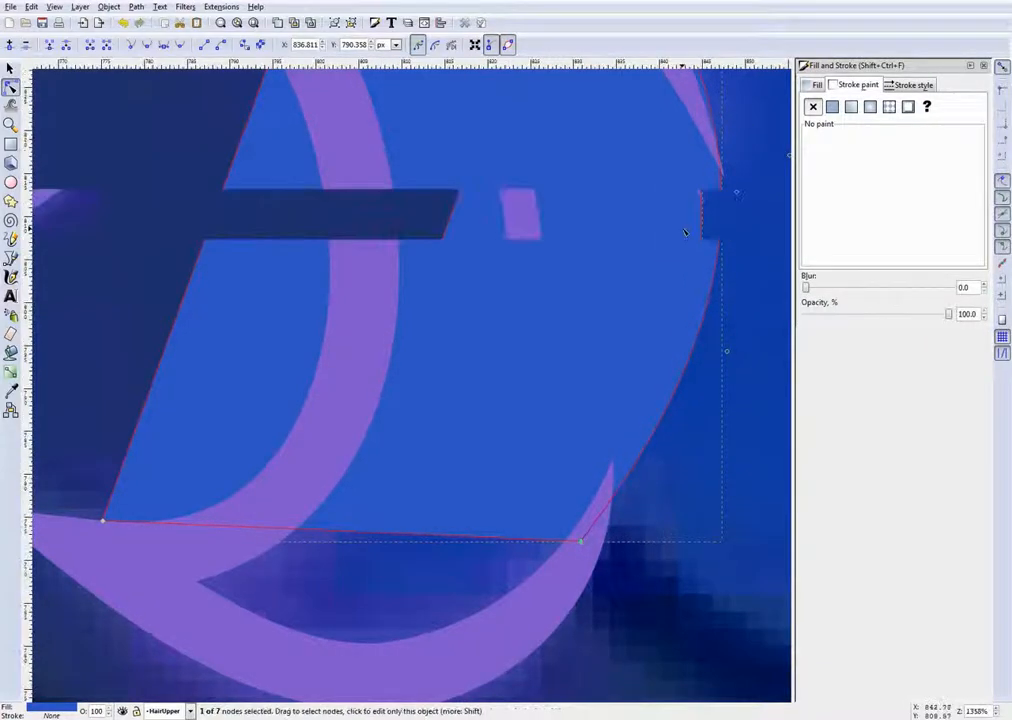
# Move the fill's upper front node inside the upper outline and reshape the adjoining curve to meet the outline's tip
pyautogui.scroll(4, 728, 184)
pyautogui.scroll(-1, 532, 141)
pyautogui.scroll(4, 532, 141)
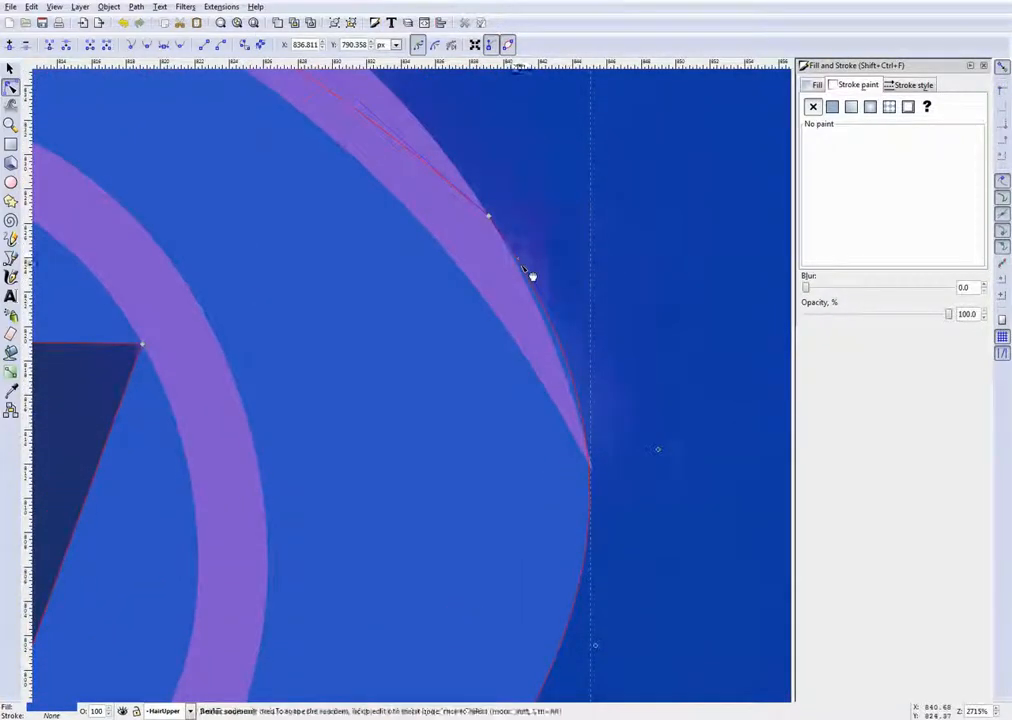
pyautogui.moveTo(477, 236); pyautogui.dragTo(476, 231)
pyautogui.moveTo(597, 477); pyautogui.dragTo(604, 484)
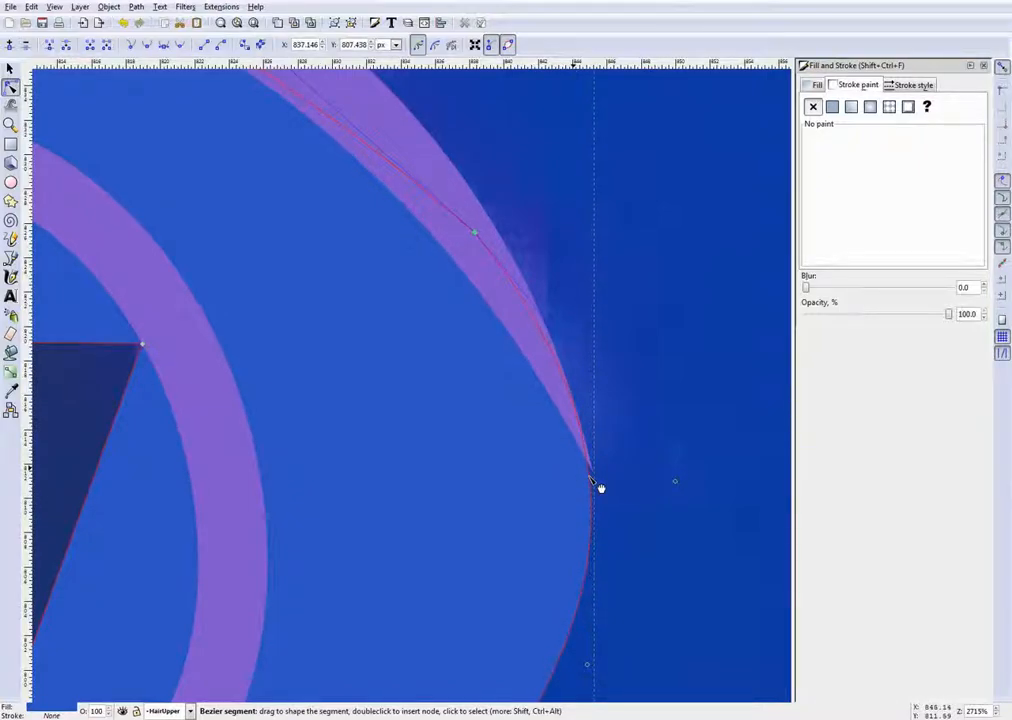
# Shift the node at the curl's inner tip inside the outline and curve the fill's bottom edge along the lower curl
pyautogui.scroll(-3, 598, 480)
pyautogui.scroll(-4, 611, 468)
pyautogui.scroll(3, 619, 519)
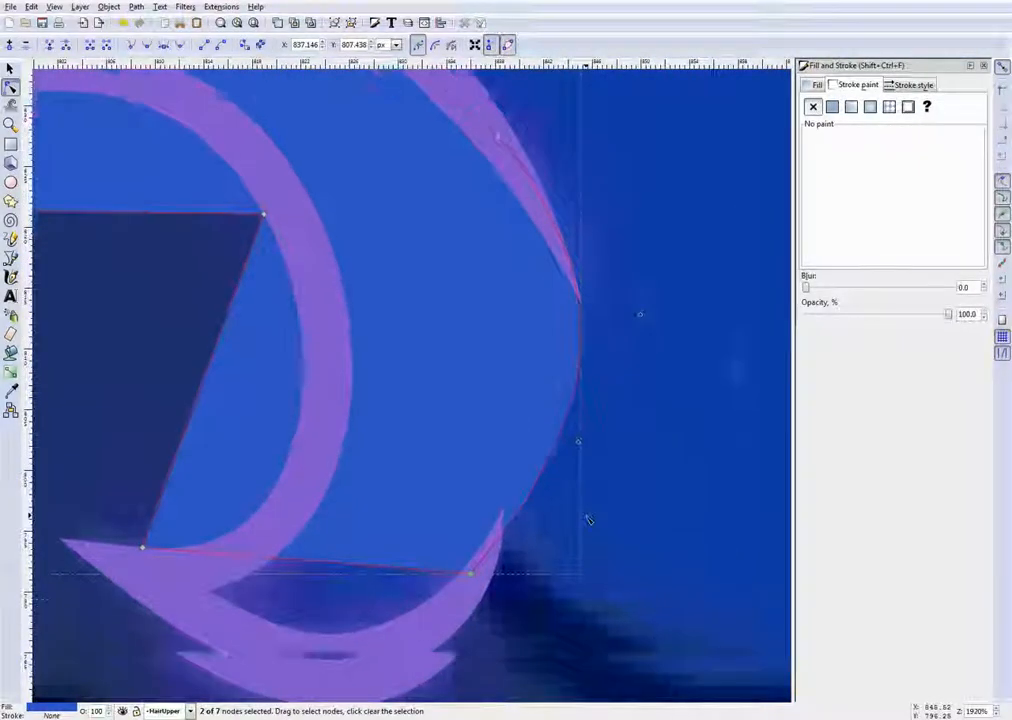
pyautogui.scroll(-3, 587, 518)
pyautogui.scroll(2, 420, 510)
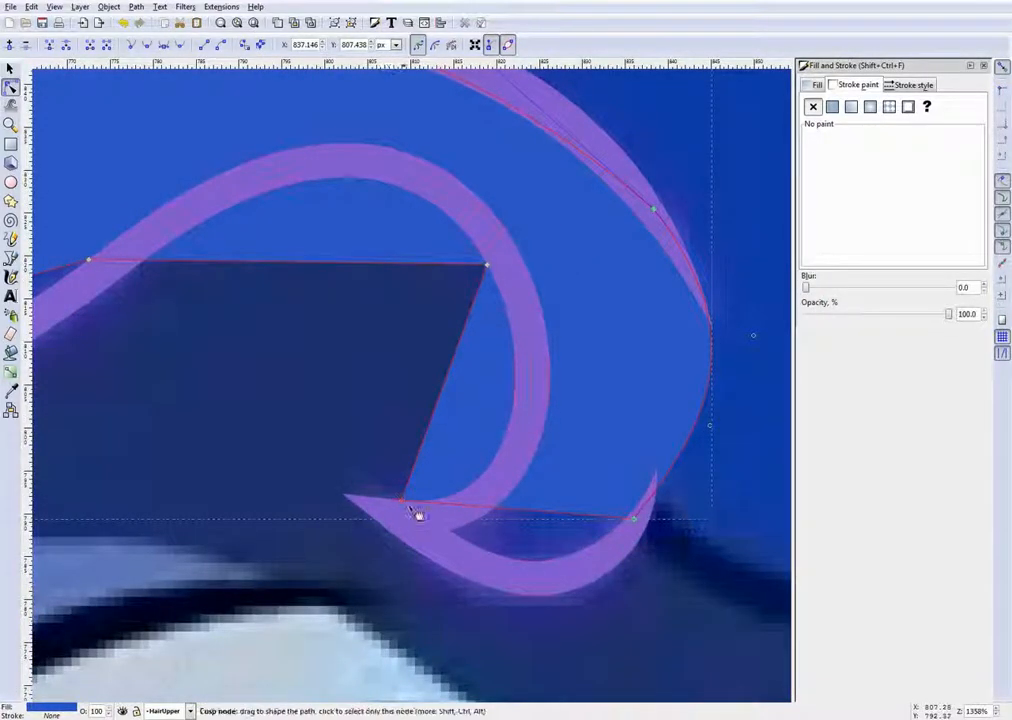
pyautogui.moveTo(404, 502); pyautogui.dragTo(410, 518)
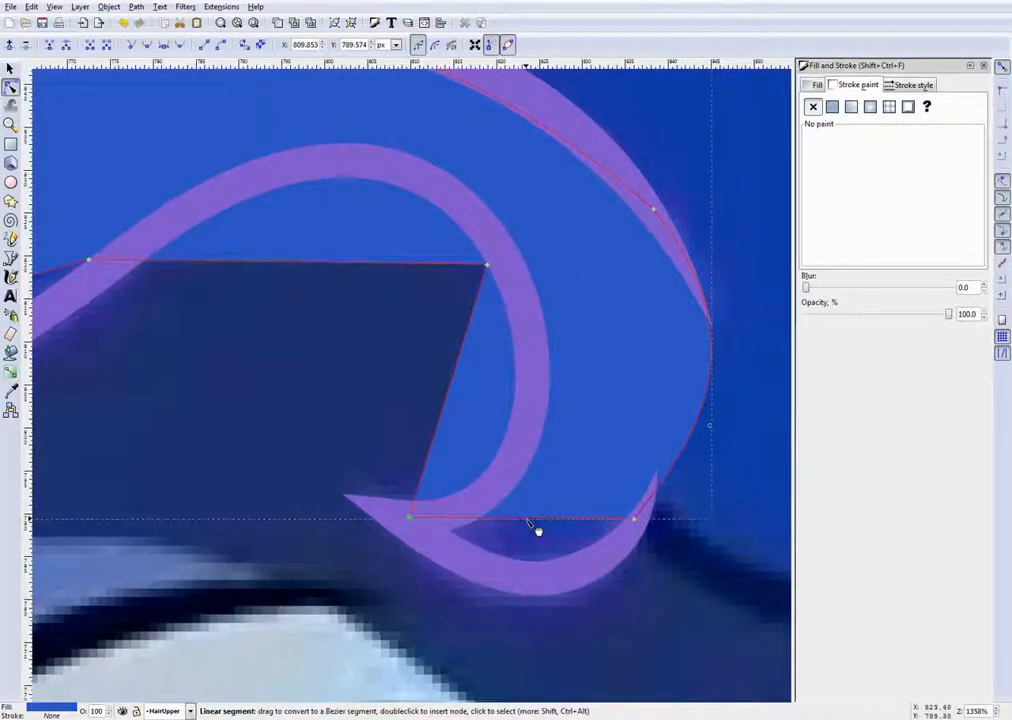
pyautogui.moveTo(534, 522); pyautogui.dragTo(531, 573)
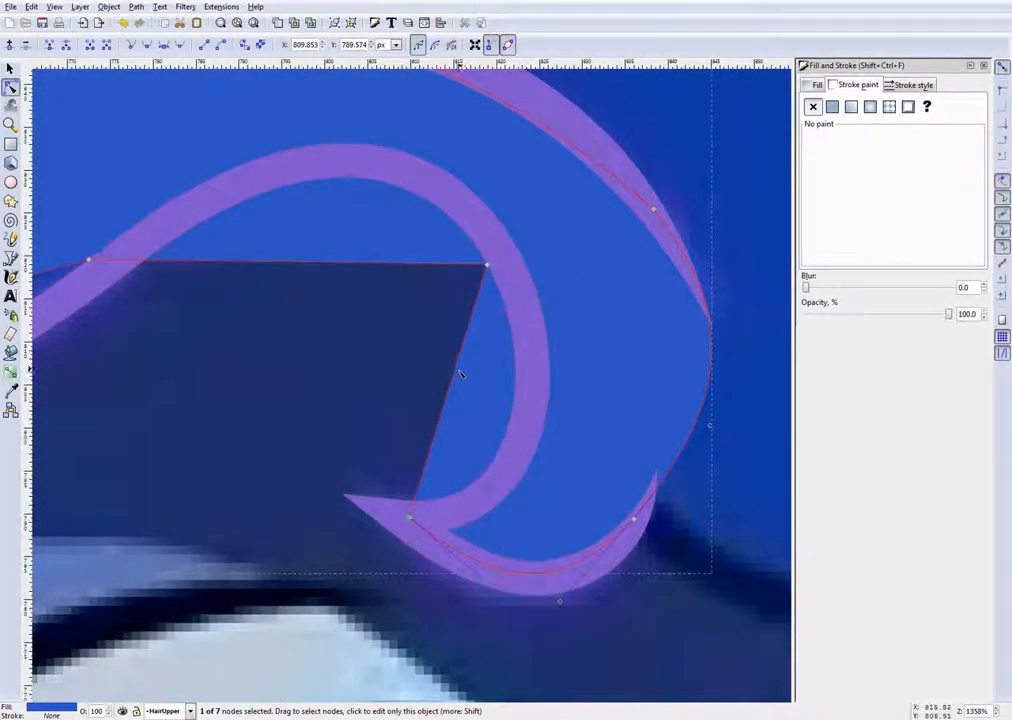
# Curve the fill's inner edge along the curl outline and recentre its upper node within that outline
pyautogui.moveTo(465, 385); pyautogui.dragTo(535, 461)
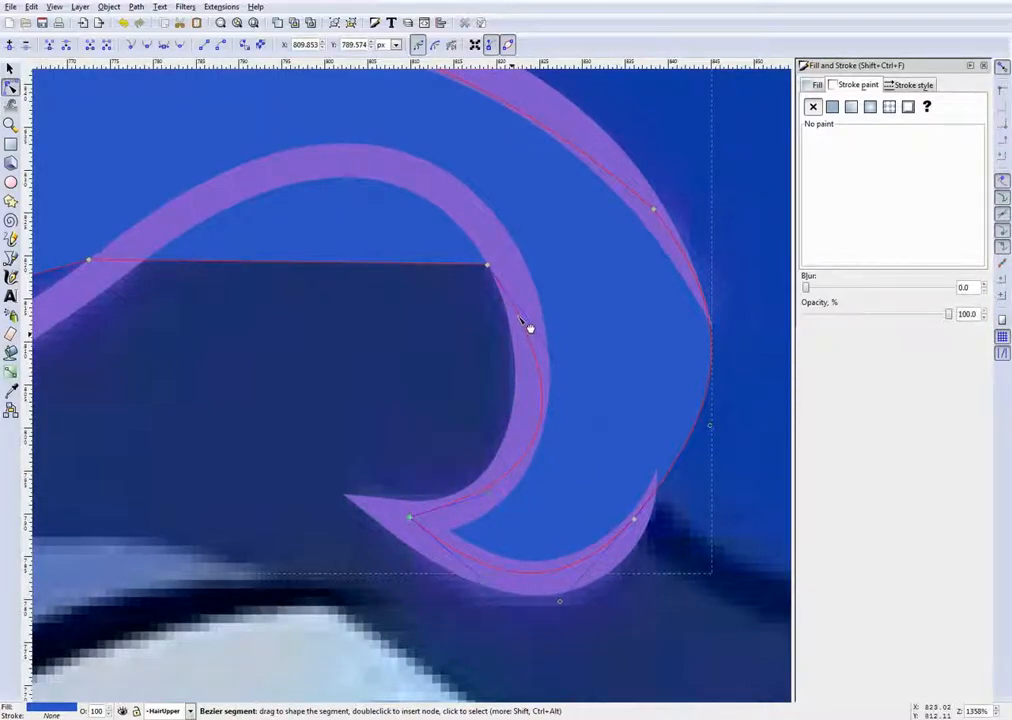
pyautogui.moveTo(487, 265); pyautogui.dragTo(495, 247)
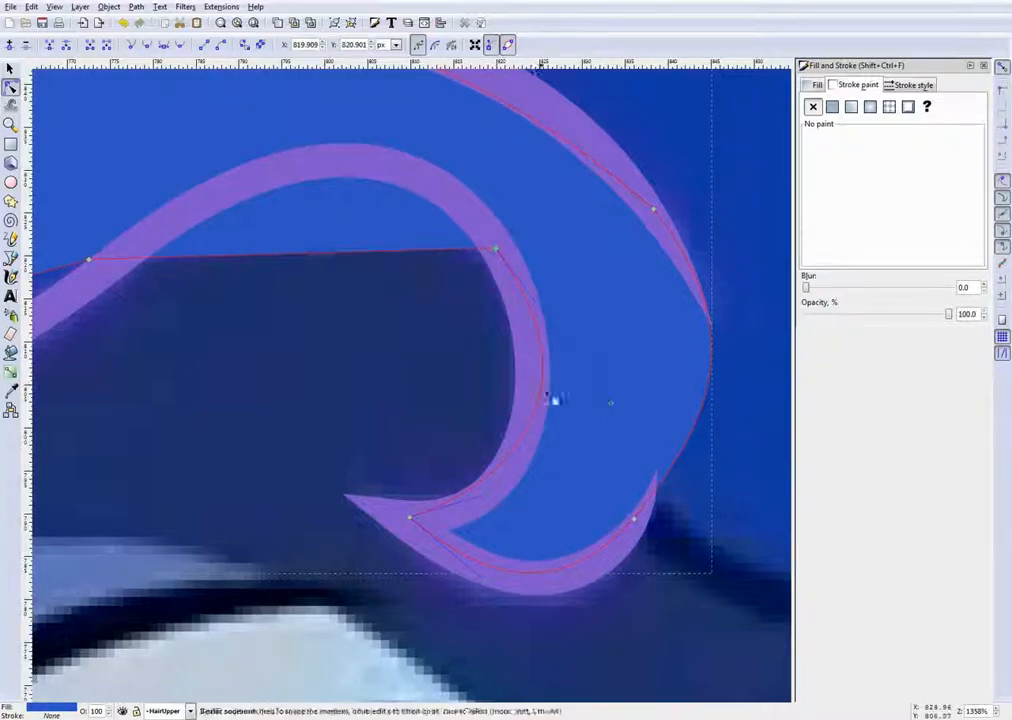
pyautogui.moveTo(553, 381); pyautogui.dragTo(490, 493)
pyautogui.scroll(-3, 388, 332)
pyautogui.scroll(3, 346, 275)
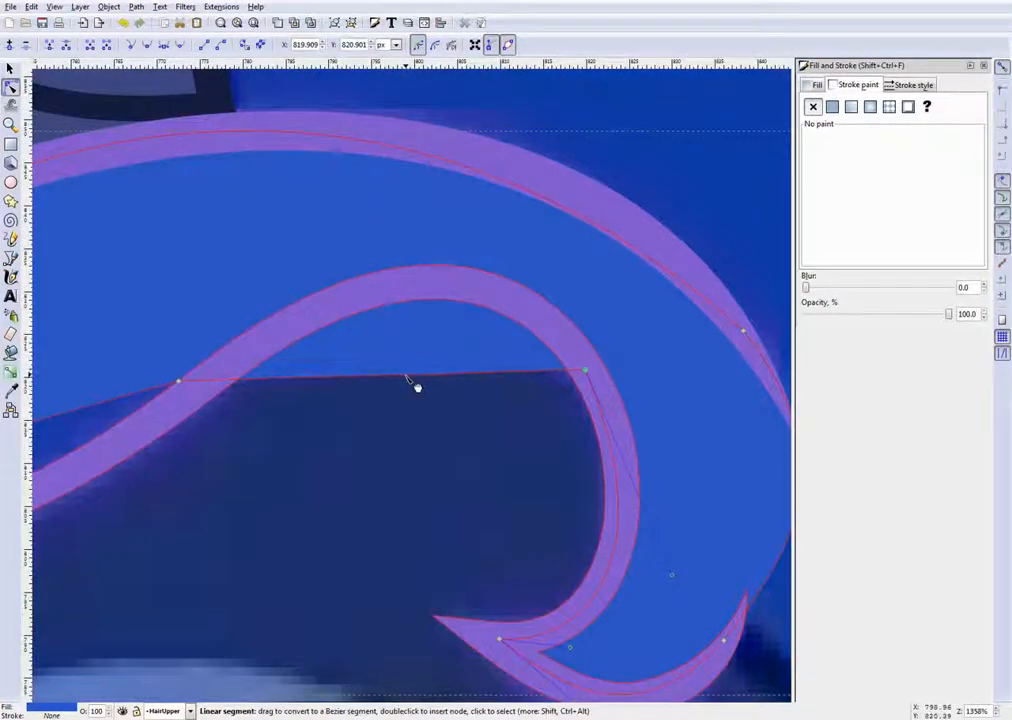
# Arch the straight edge above the forehead beneath the lower purple outline and tuck its rear node inside the outline
pyautogui.moveTo(417, 387); pyautogui.dragTo(437, 291)
pyautogui.scroll(-2, 427, 290)
pyautogui.scroll(3, 244, 316)
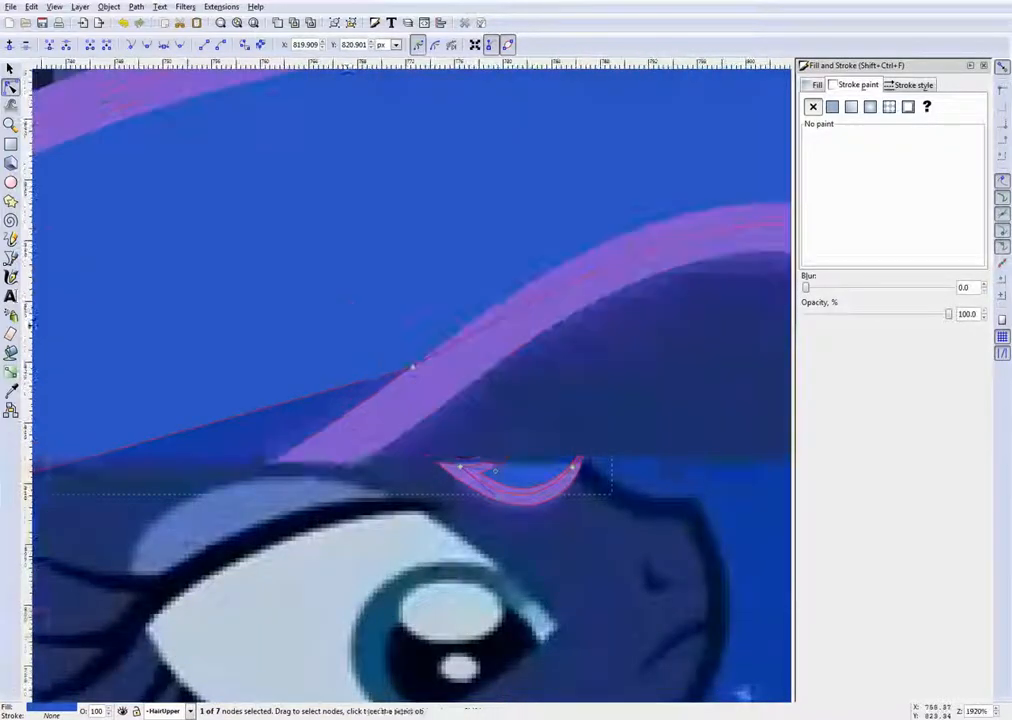
pyautogui.scroll(-3, 413, 375)
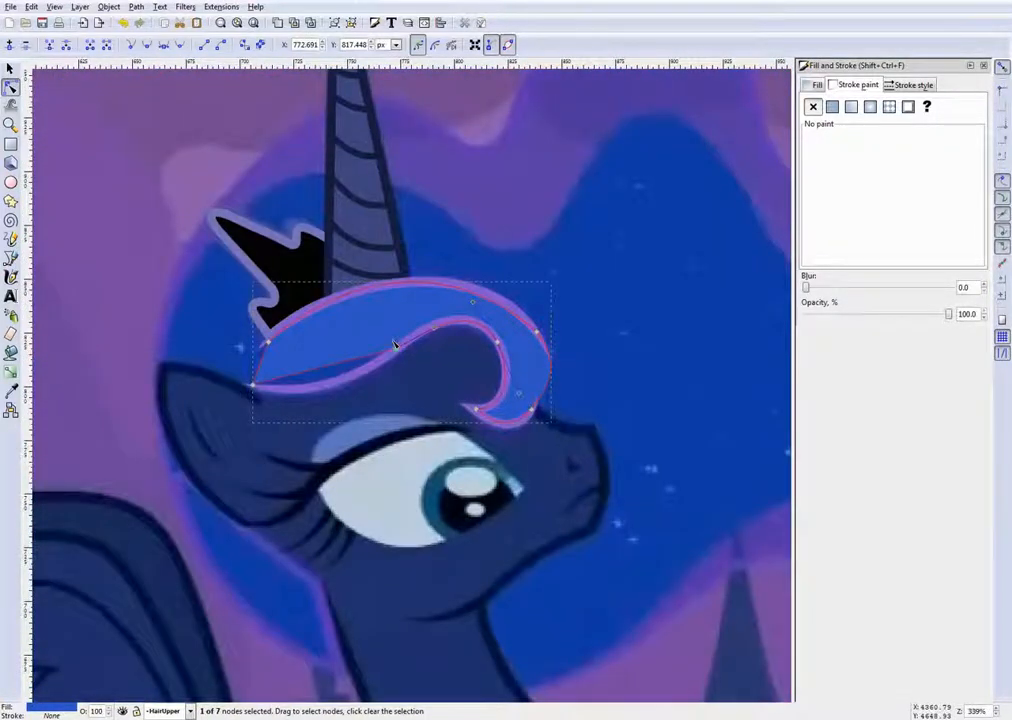
# Move the fill's rear lower node inside the lower outline and bend the adjoining edge to follow it above the eye
pyautogui.scroll(2, 295, 372)
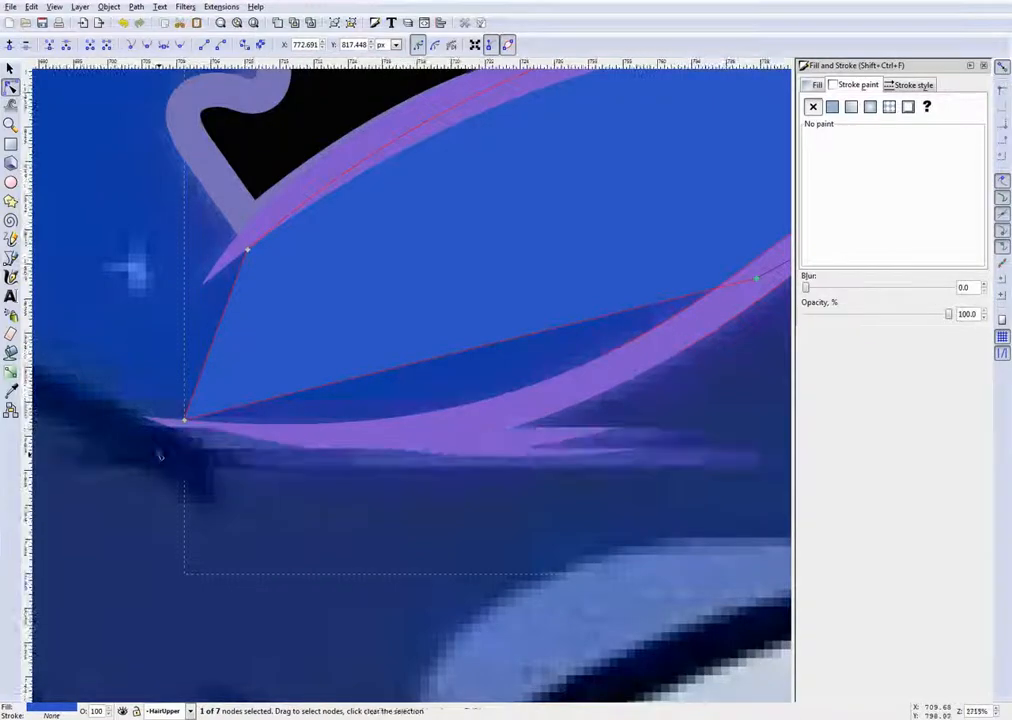
pyautogui.scroll(4, 184, 420)
pyautogui.click(265, 318)
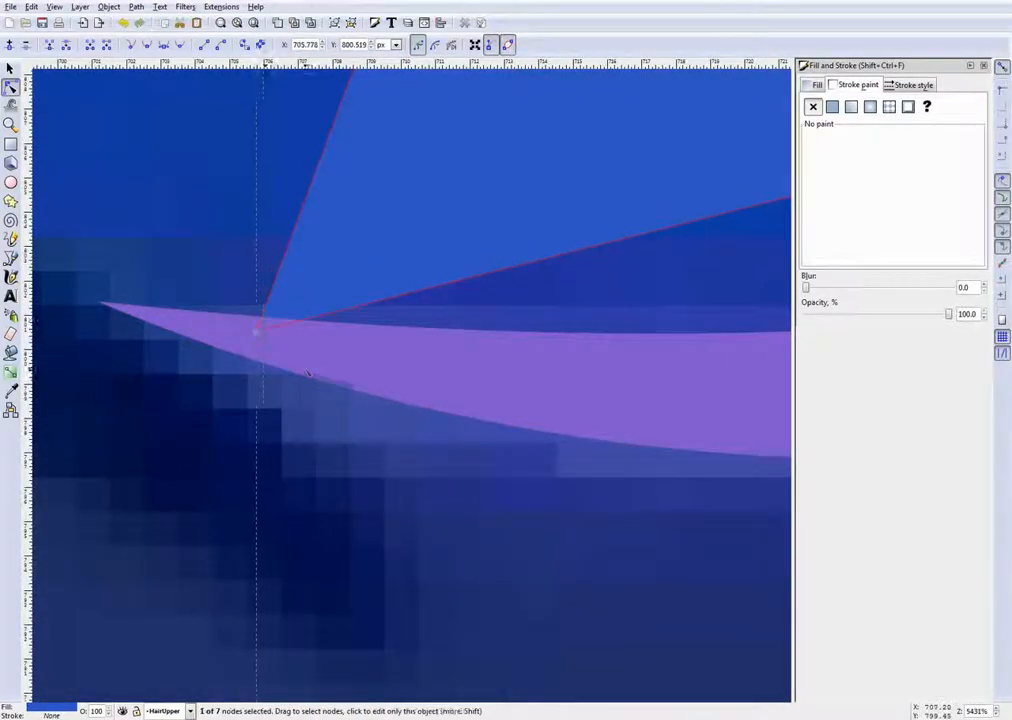
pyautogui.scroll(-7, 470, 330)
pyautogui.moveTo(386, 314)
pyautogui.mouseDown()
pyautogui.moveTo(391, 380)
pyautogui.moveTo(410, 378)
pyautogui.mouseUp()
pyautogui.scroll(-3, 397, 368)
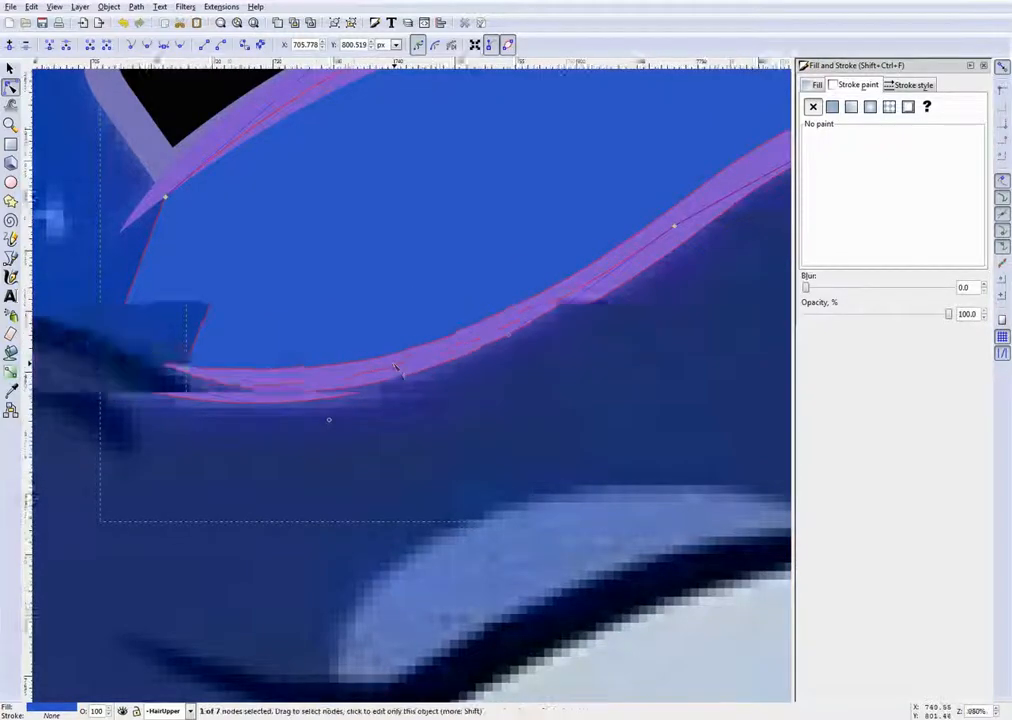
# Pull the fill's two rear end nodes closer to the purple outline tips near the ear and deselect the shape
pyautogui.scroll(4, 260, 302)
pyautogui.scroll(1, 400, 600)
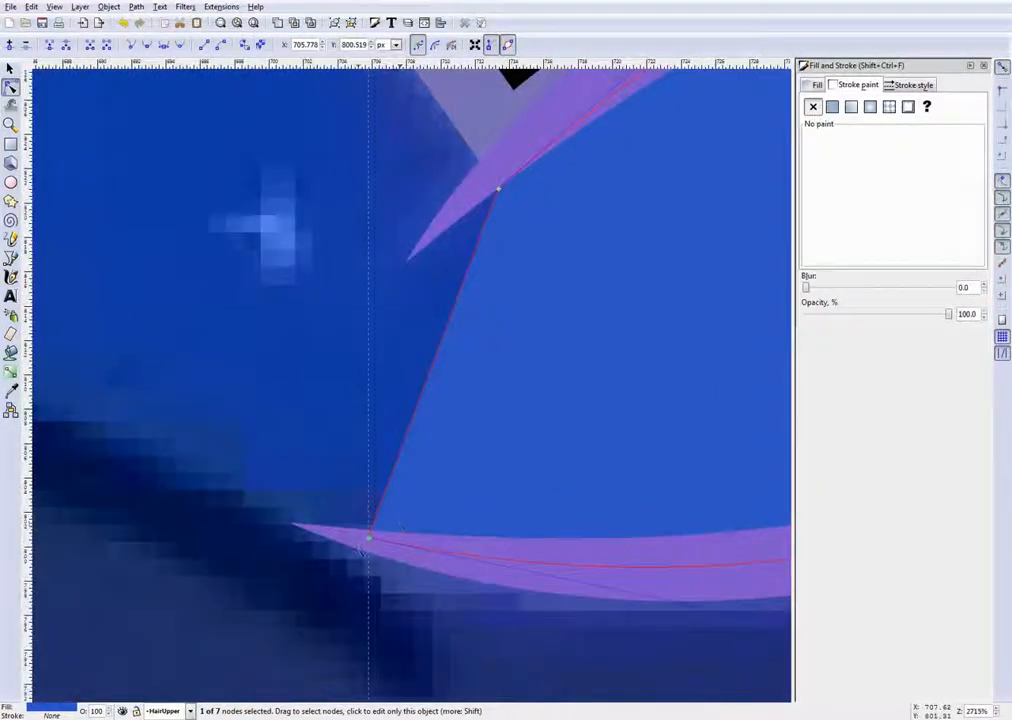
pyautogui.moveTo(369, 540); pyautogui.dragTo(330, 527)
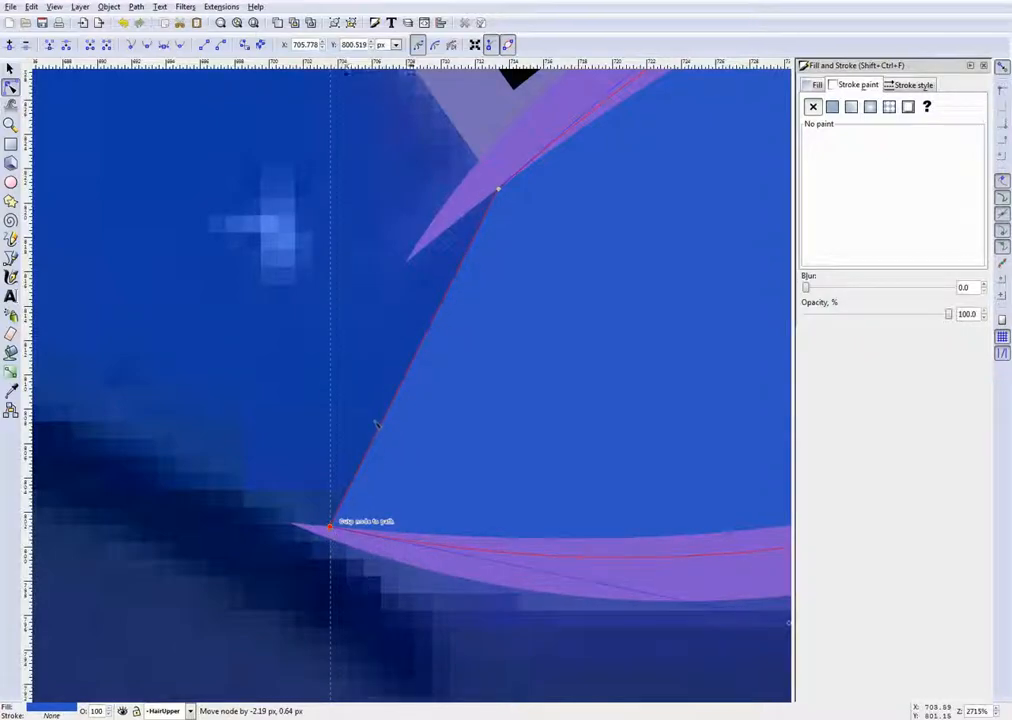
pyautogui.moveTo(499, 192); pyautogui.dragTo(463, 213)
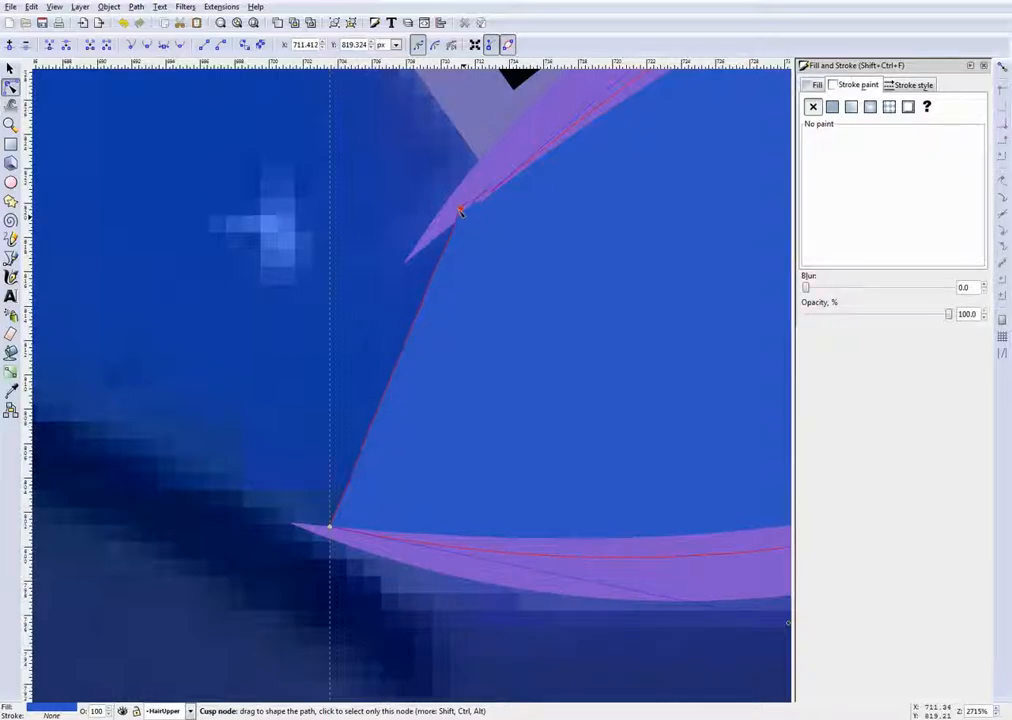
pyautogui.moveTo(463, 211); pyautogui.dragTo(460, 209)
pyautogui.click(348, 209)
pyautogui.click(350, 224)
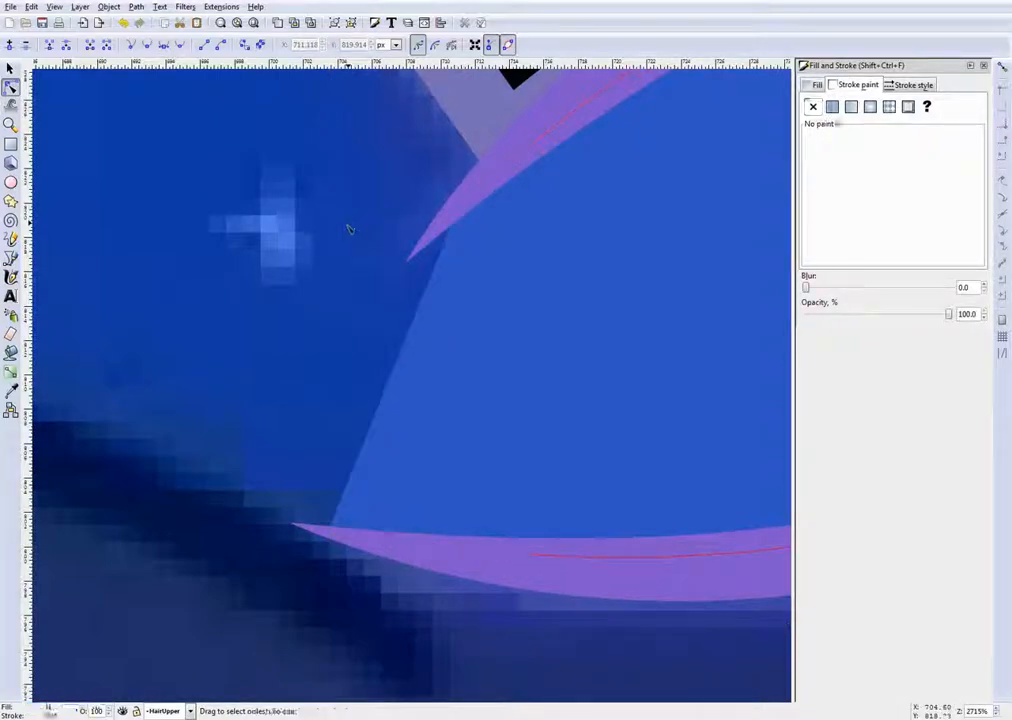
# Check the forelock fill's edges, especially at the front curl, up close and against the whole character
pyautogui.scroll(-9, 351, 236)
pyautogui.scroll(6, 425, 220)
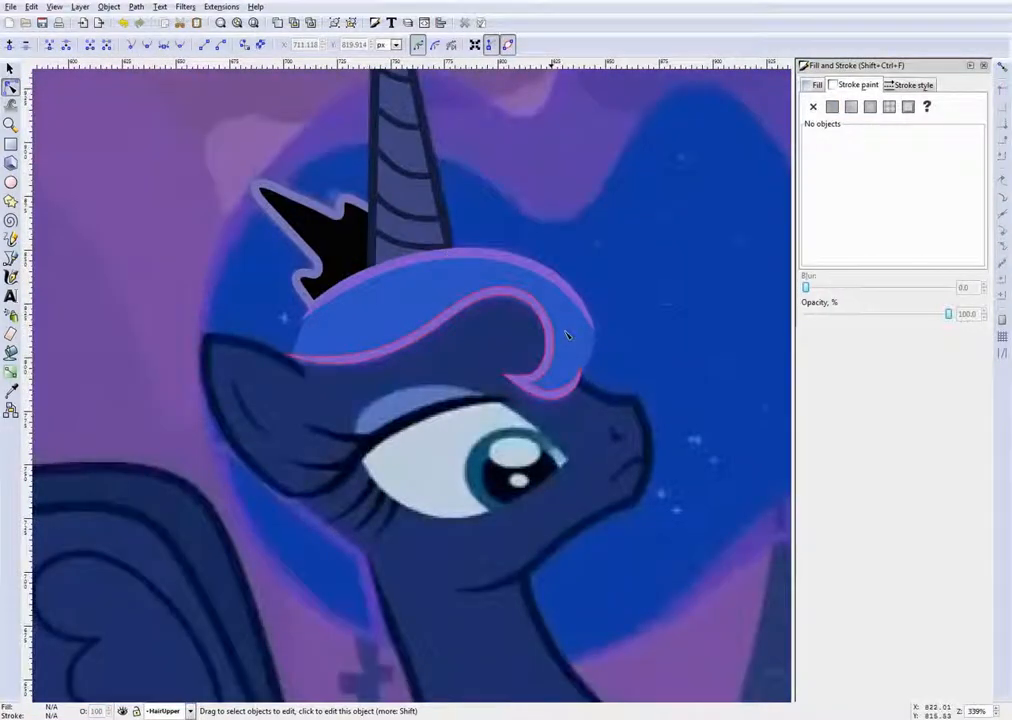
pyautogui.click(560, 366)
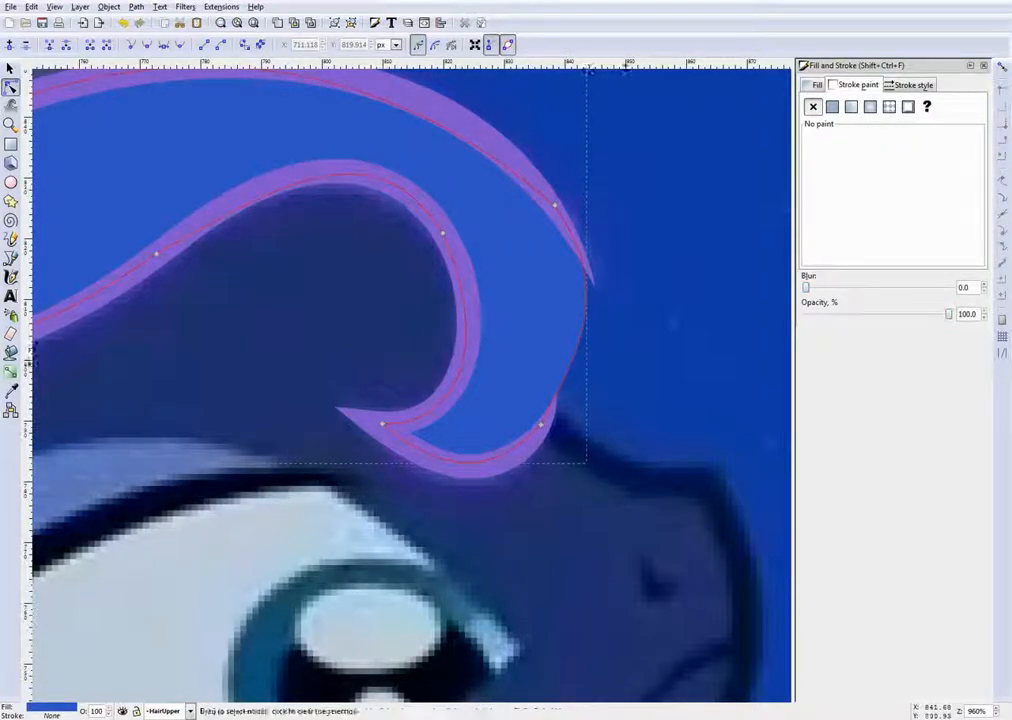
pyautogui.click(616, 364)
pyautogui.scroll(-4, 487, 342)
pyautogui.scroll(-2, 415, 343)
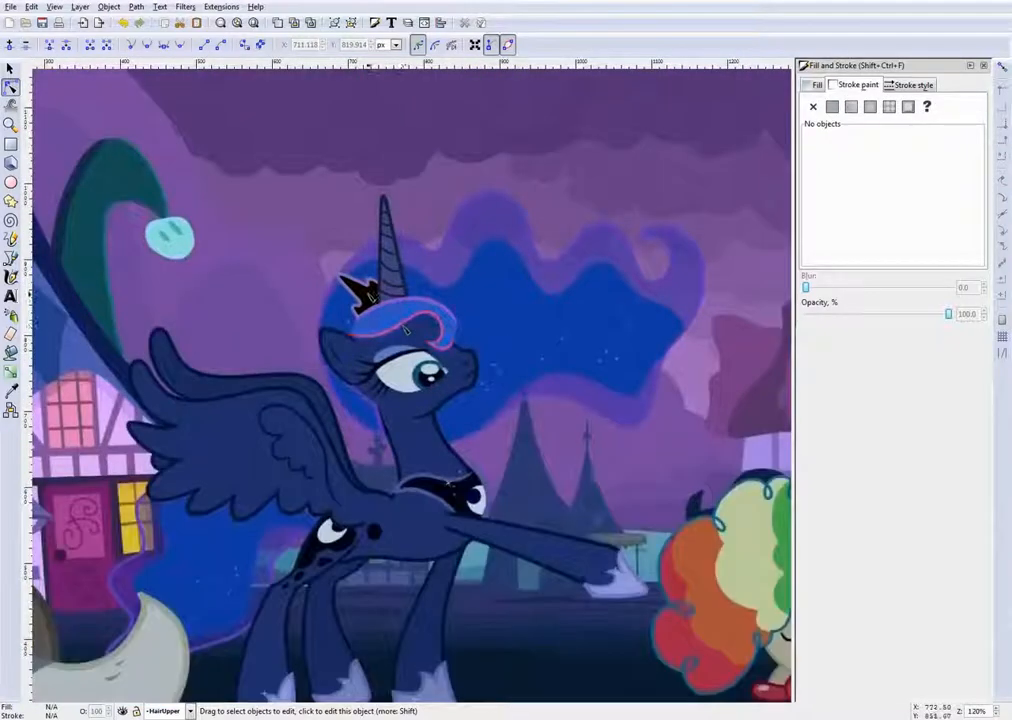
pyautogui.scroll(2, 374, 312)
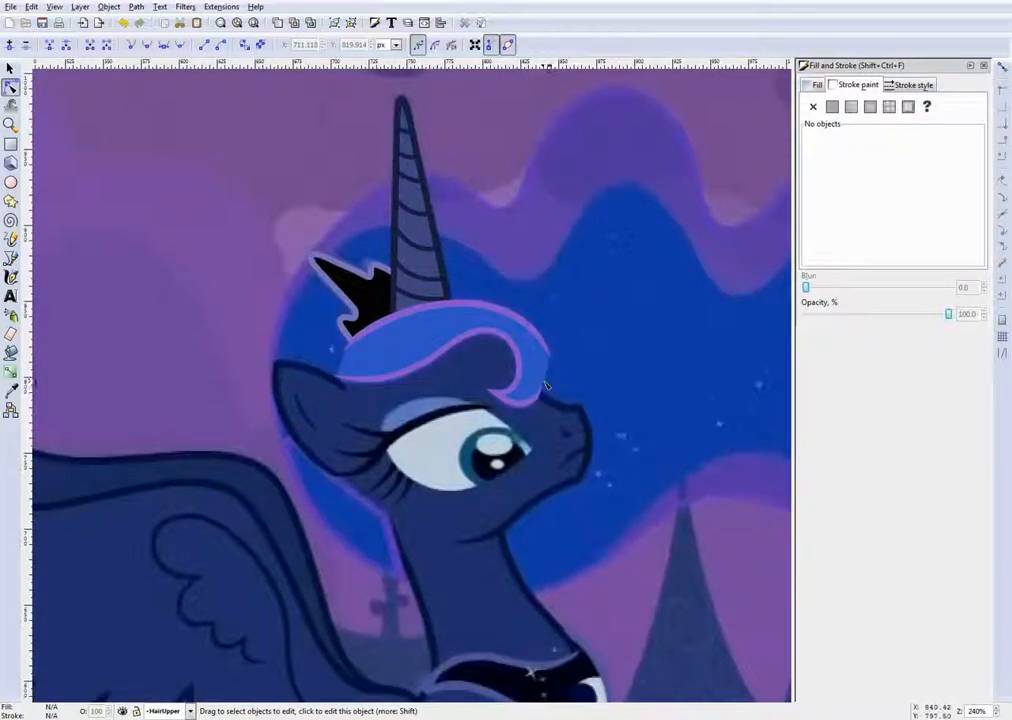
pyautogui.hscroll(3, 510, 380)
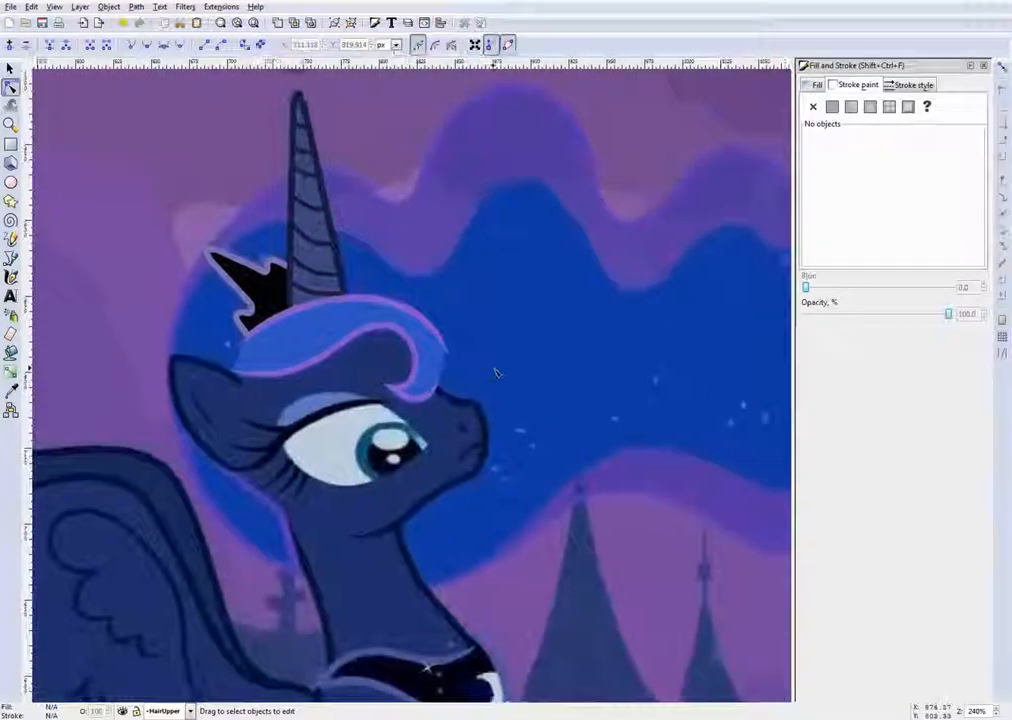
pyautogui.moveTo(533, 372)
pyautogui.mouseDown()
pyautogui.moveTo(596, 399)
pyautogui.moveTo(602, 373)
pyautogui.mouseUp()
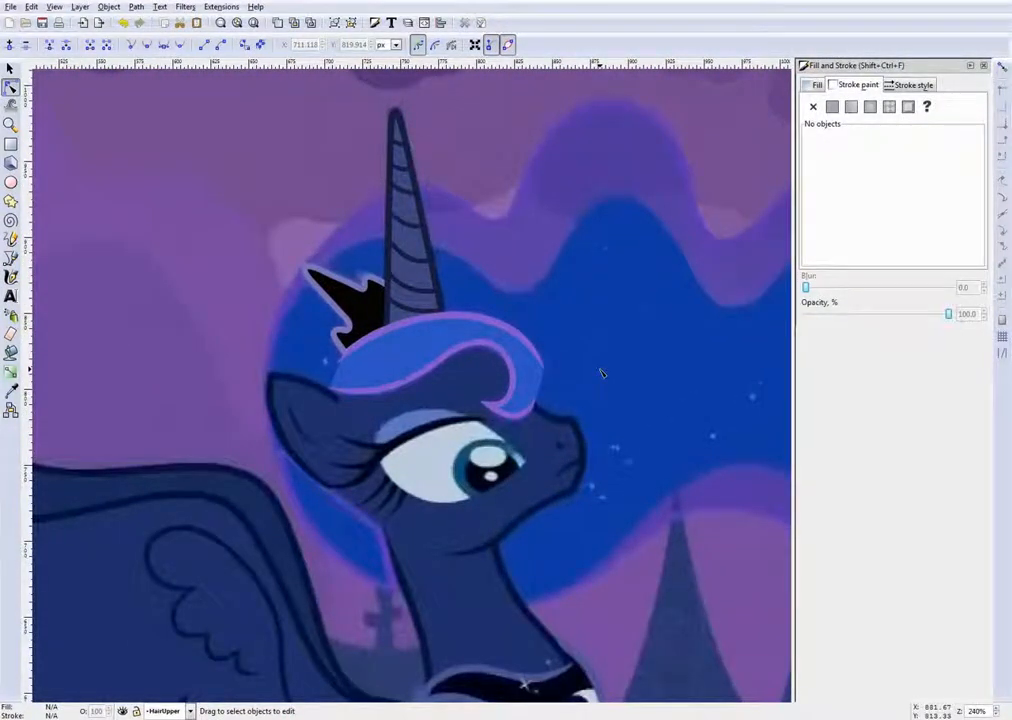
# Make HairLower the current layer and survey the flowing mane behind the head
pyautogui.click(165, 711)
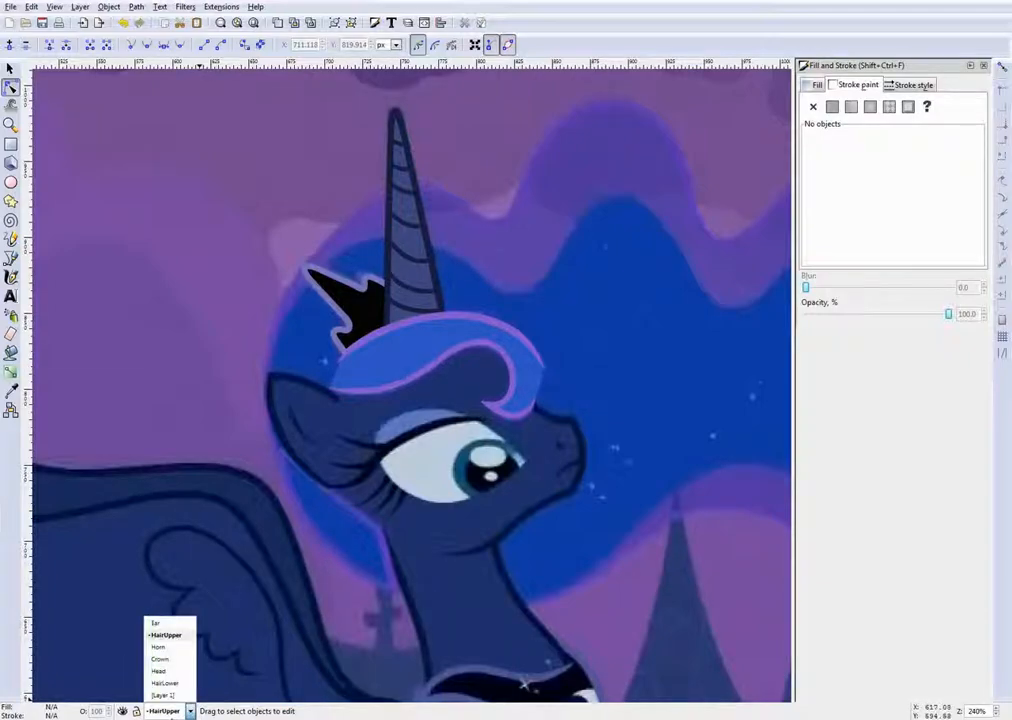
pyautogui.click(166, 683)
pyautogui.moveTo(545, 513); pyautogui.dragTo(565, 558)
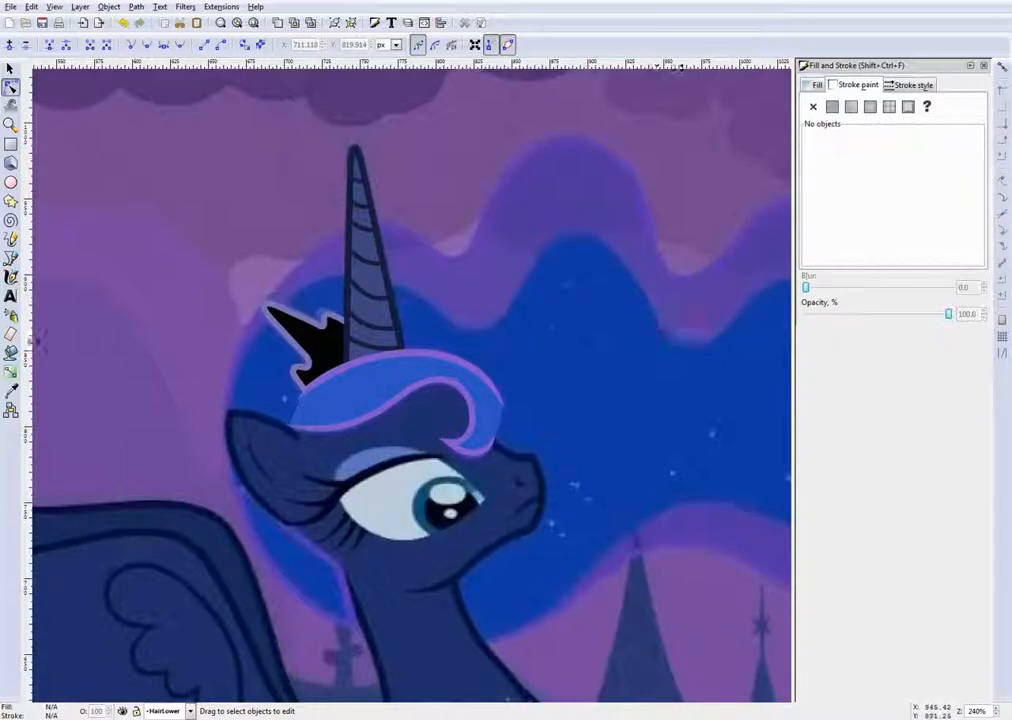
pyautogui.hscroll(8, 675, 380)
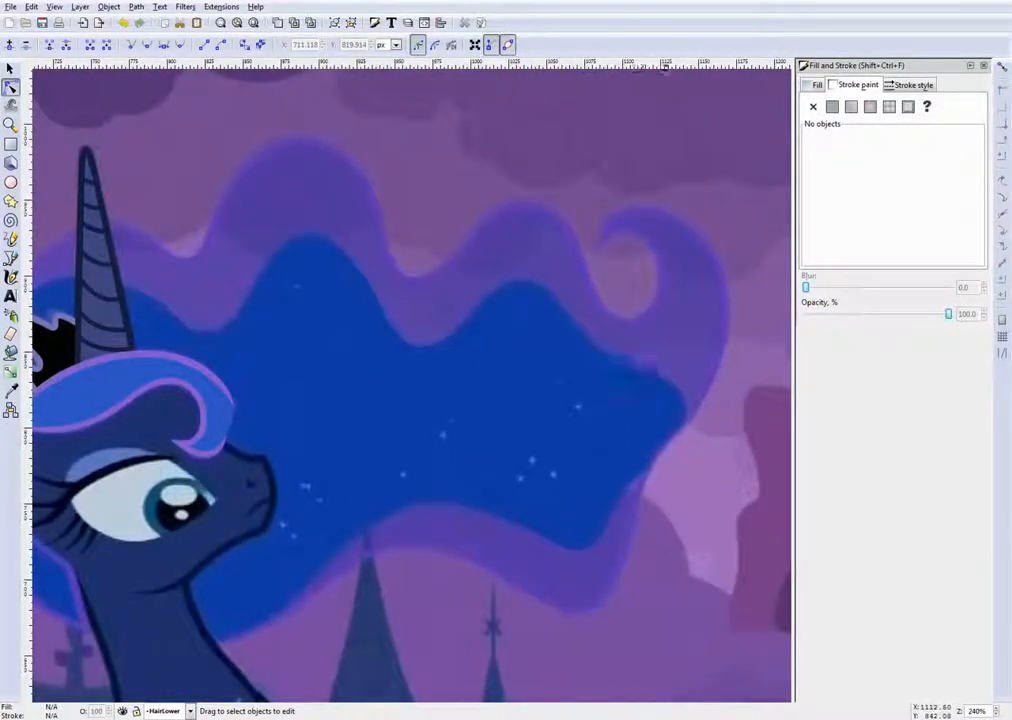
pyautogui.hscroll(-8, 213, 625)
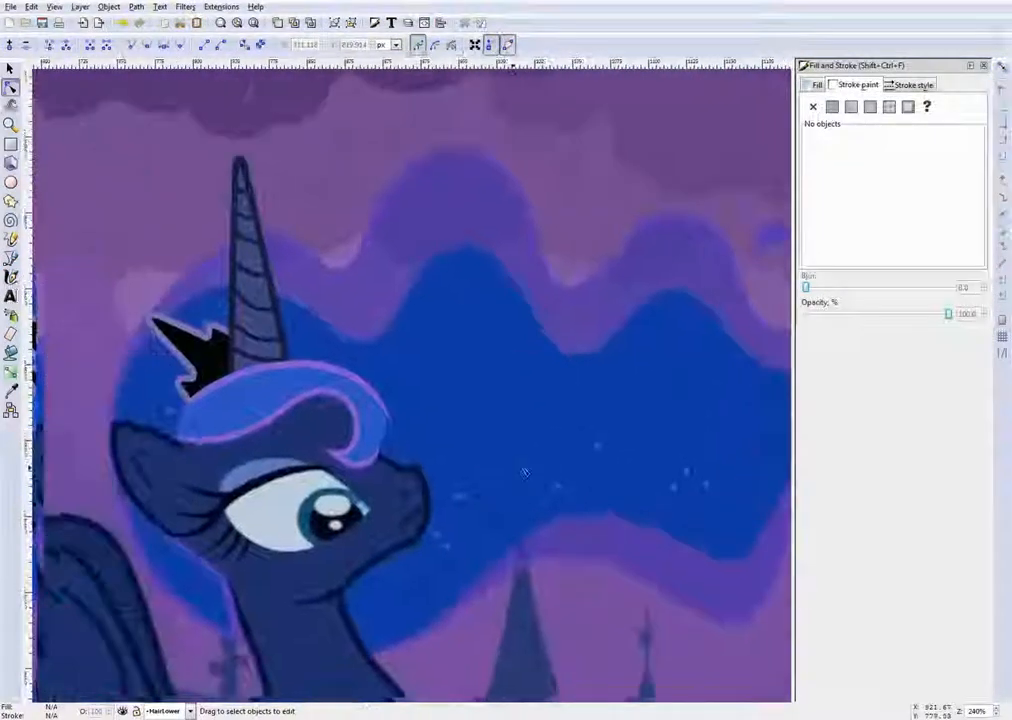
pyautogui.scroll(-1, 497, 453)
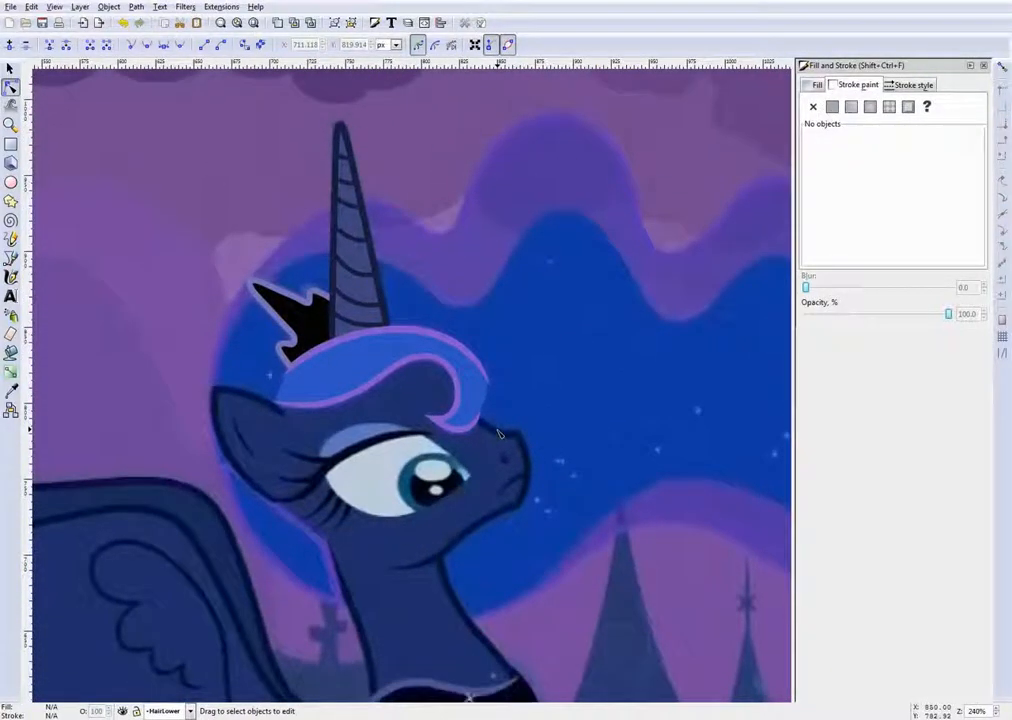
pyautogui.keyDown('ctrl'); pyautogui.scroll(1, 488, 410); pyautogui.keyUp('ctrl')
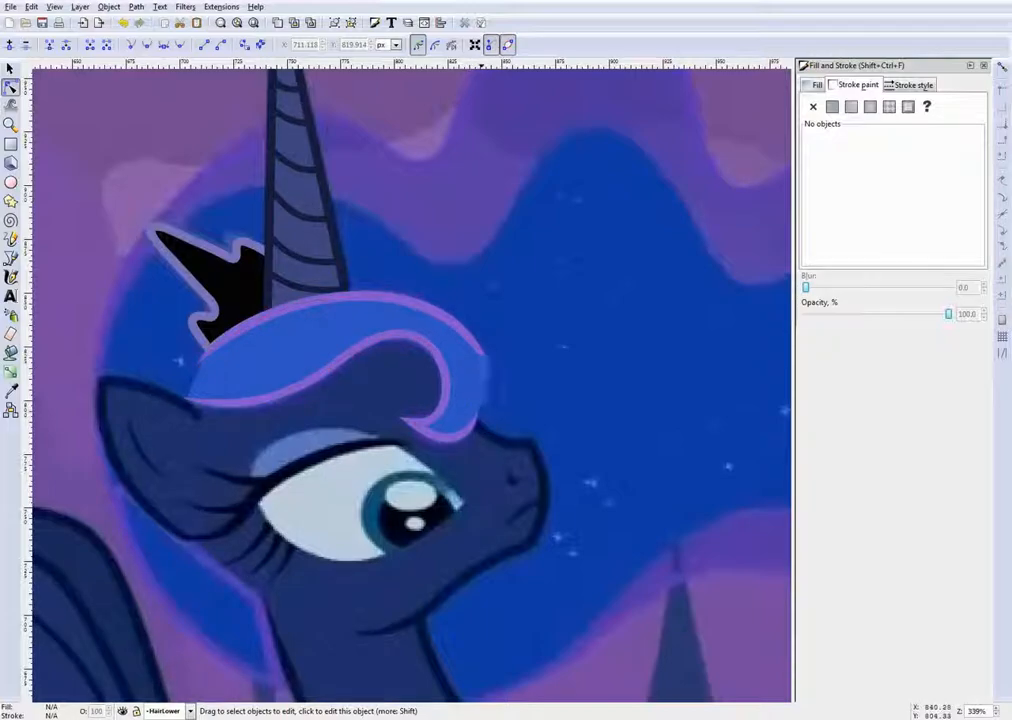
pyautogui.moveTo(560, 408); pyautogui.dragTo(673, 435)
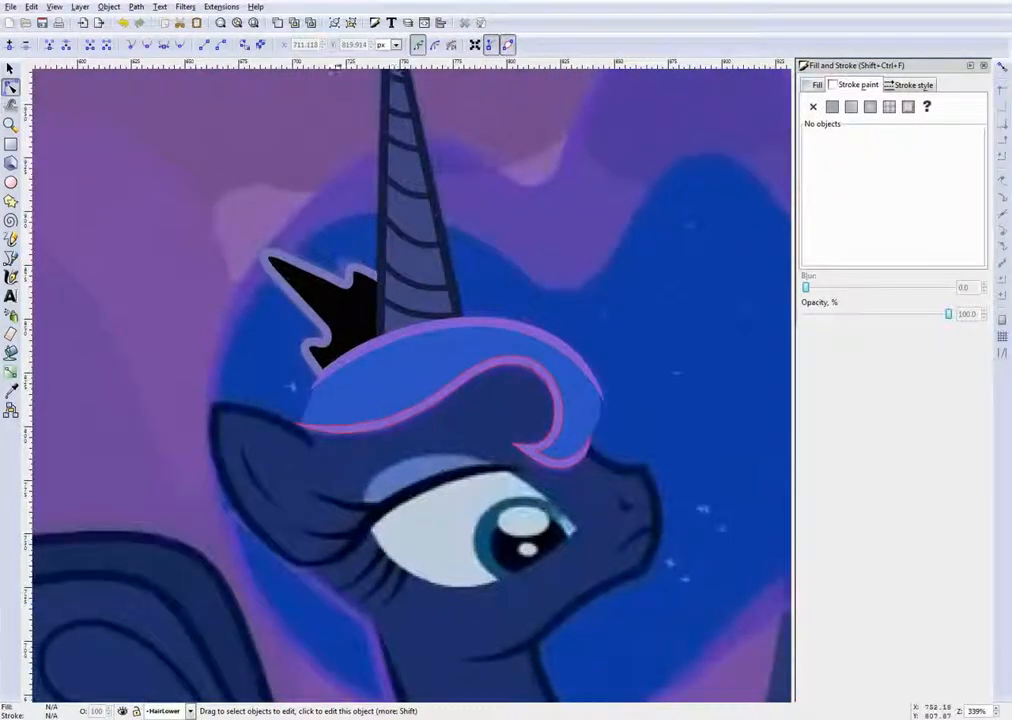
pyautogui.moveTo(549, 278); pyautogui.dragTo(527, 340)
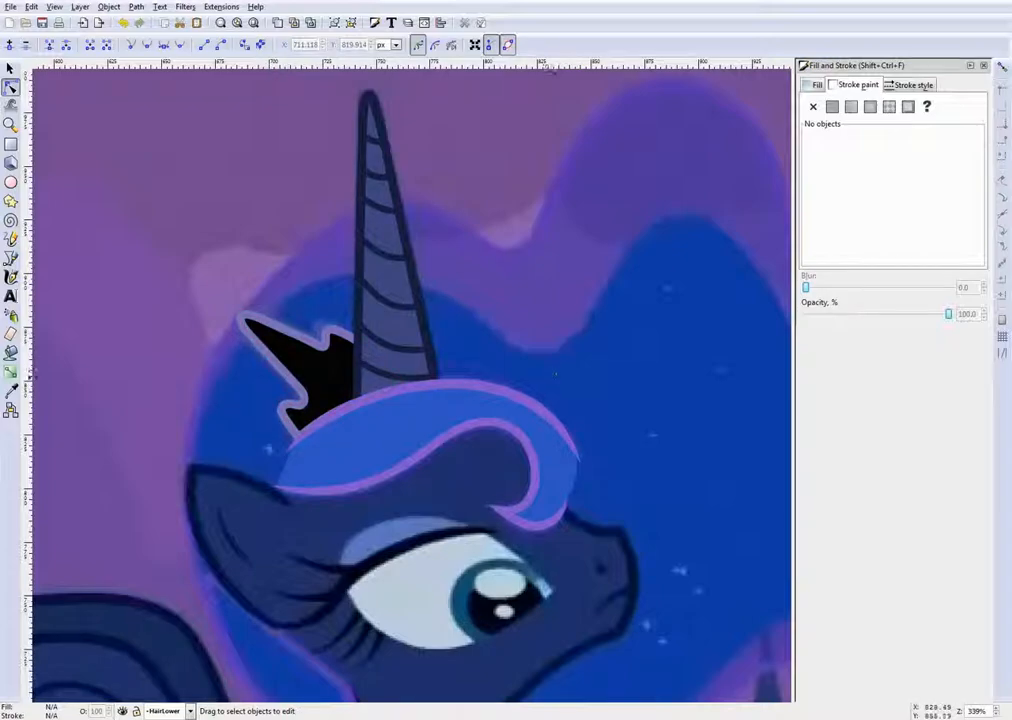
pyautogui.moveTo(569, 378); pyautogui.dragTo(622, 396)
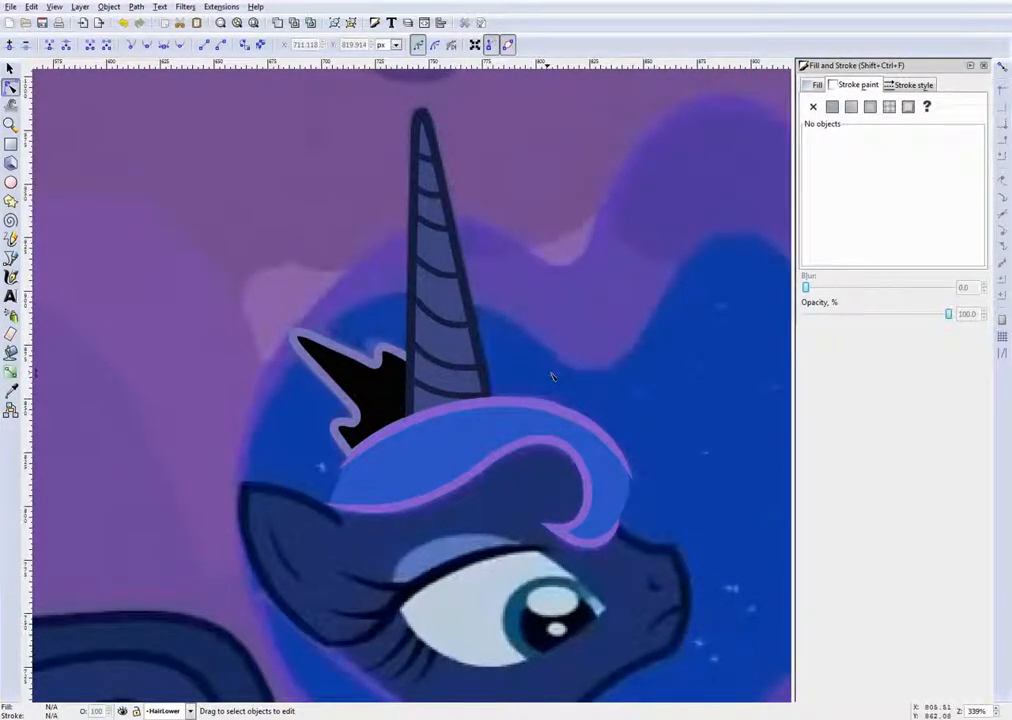
pyautogui.moveTo(631, 397)
pyautogui.mouseDown()
pyautogui.moveTo(531, 353)
pyautogui.moveTo(267, 317)
pyautogui.moveTo(534, 374)
pyautogui.moveTo(628, 412)
pyautogui.mouseUp()
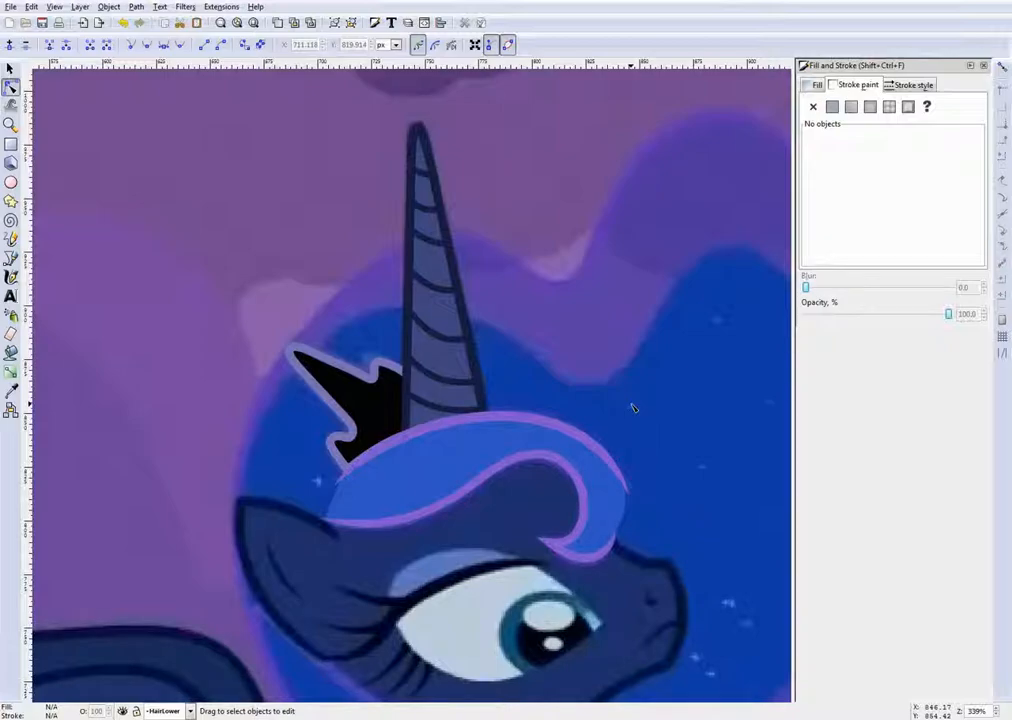
pyautogui.moveTo(664, 453); pyautogui.dragTo(653, 481)
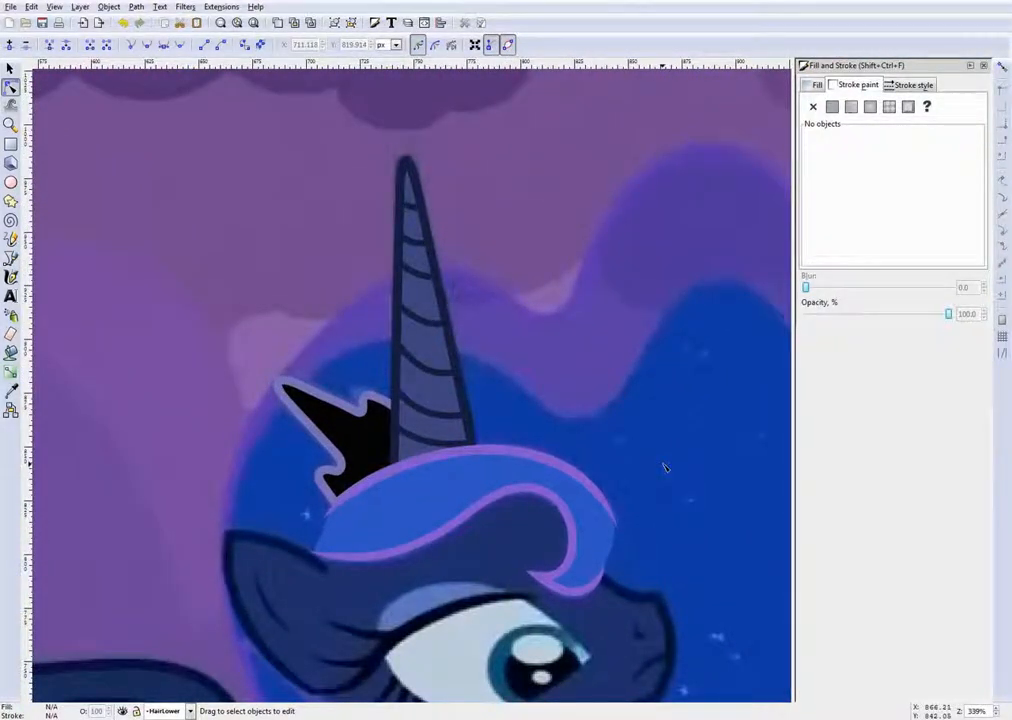